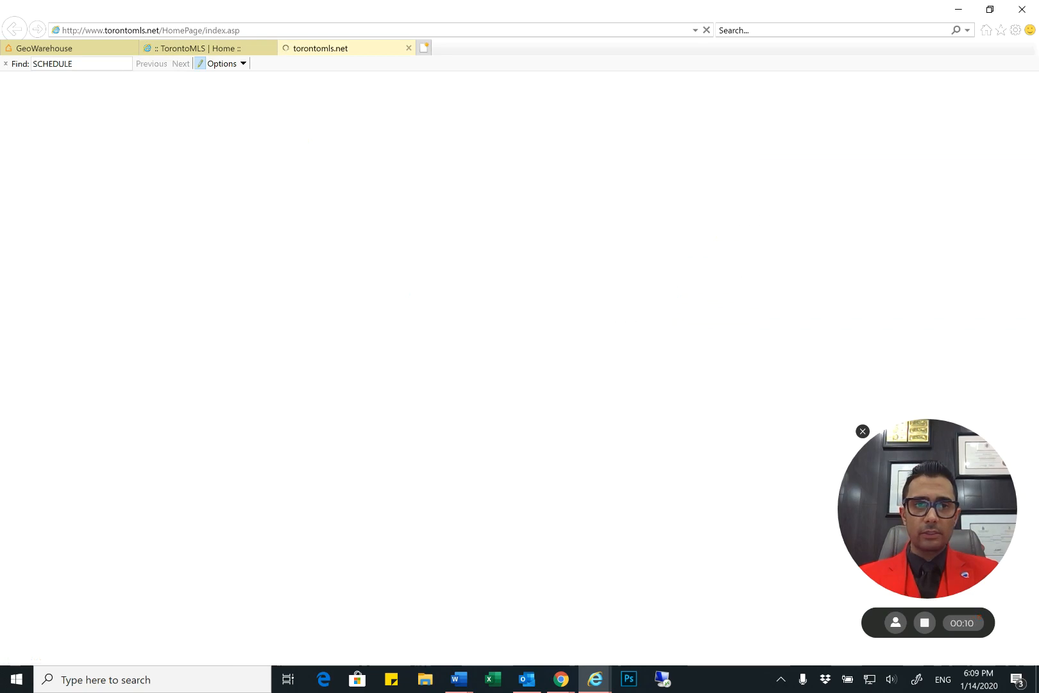
# Look up the property's unit and street address in its GeoWarehouse record
pyautogui.click(190, 49)
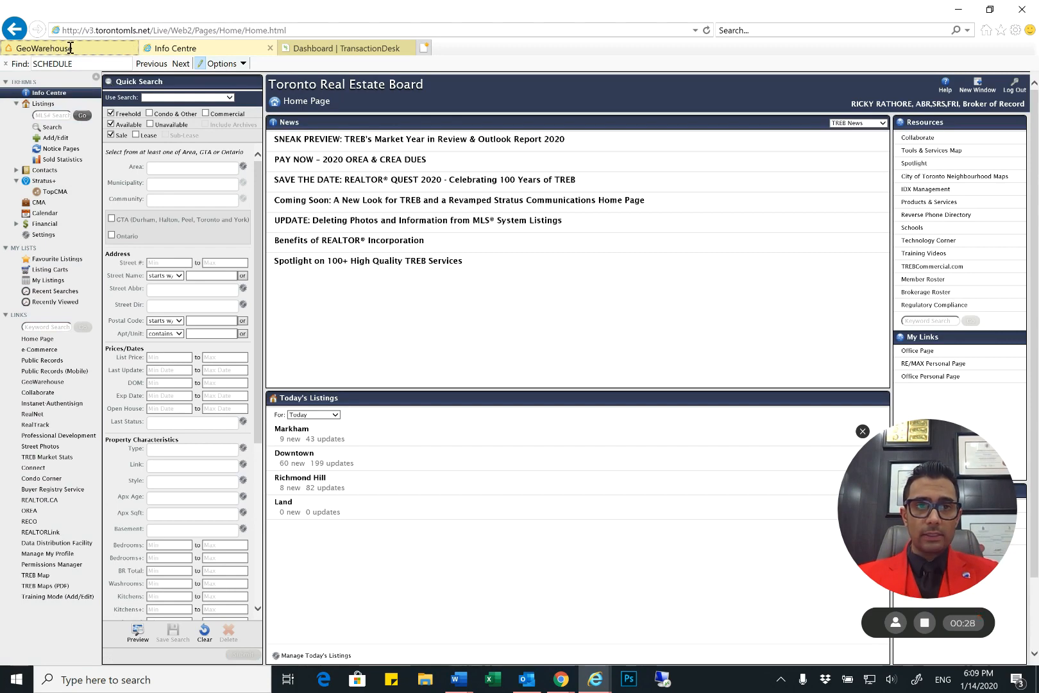
pyautogui.click(70, 48)
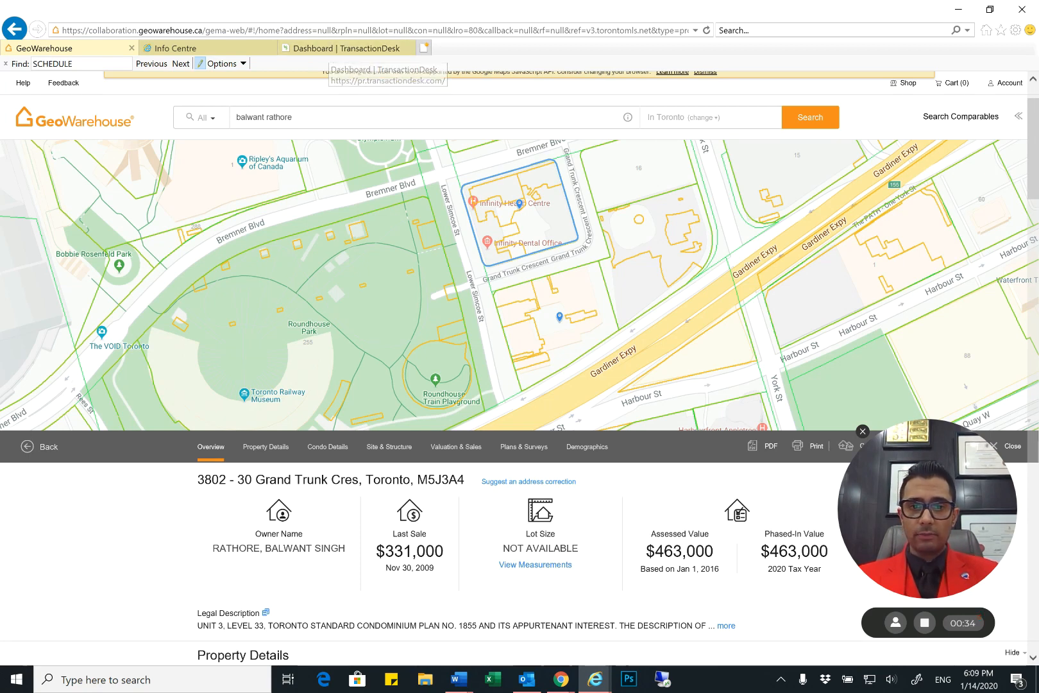
pyautogui.moveTo(197, 479); pyautogui.dragTo(331, 480)
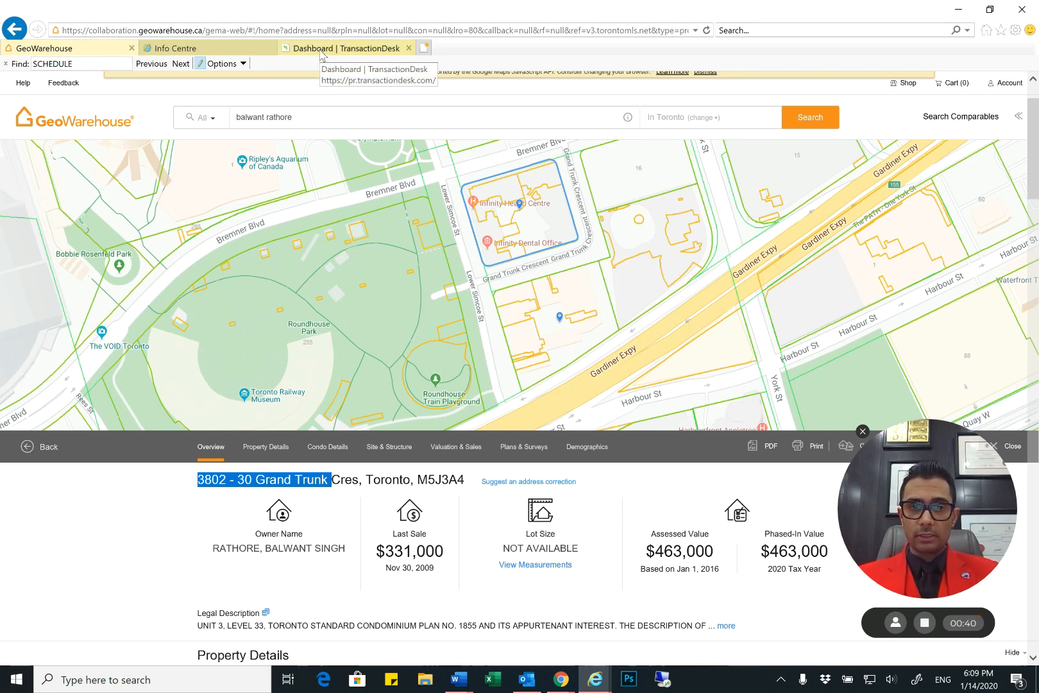
# Switch to TransactionDesk and name a new transaction with the property's address followed by "- FINAL"
pyautogui.click(359, 48)
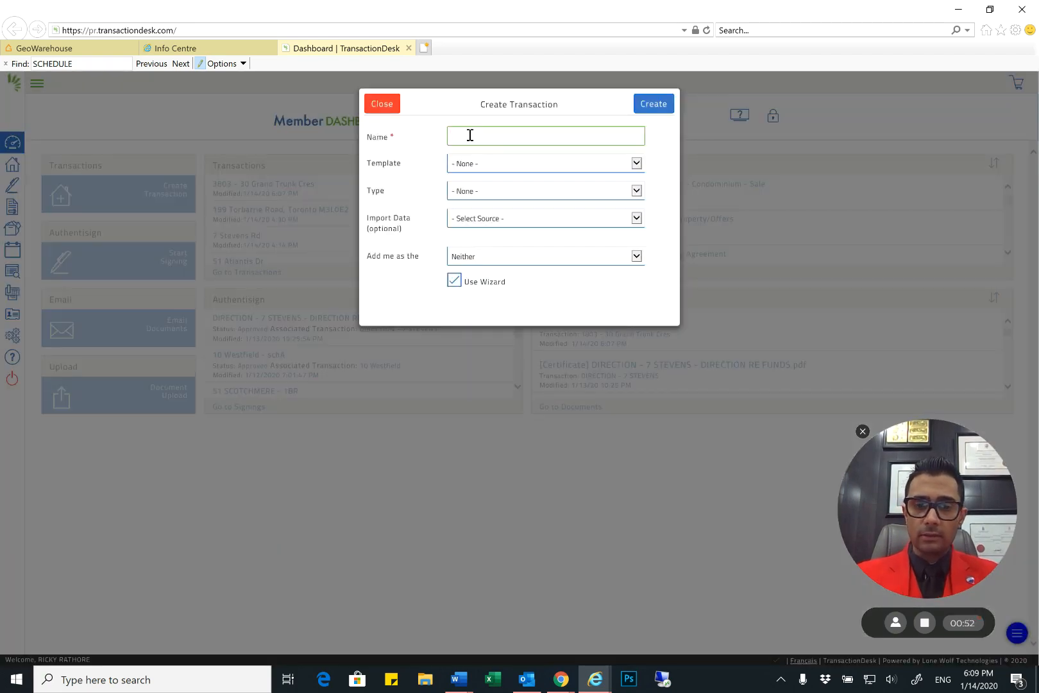
pyautogui.write('3803')
pyautogui.press('Down')
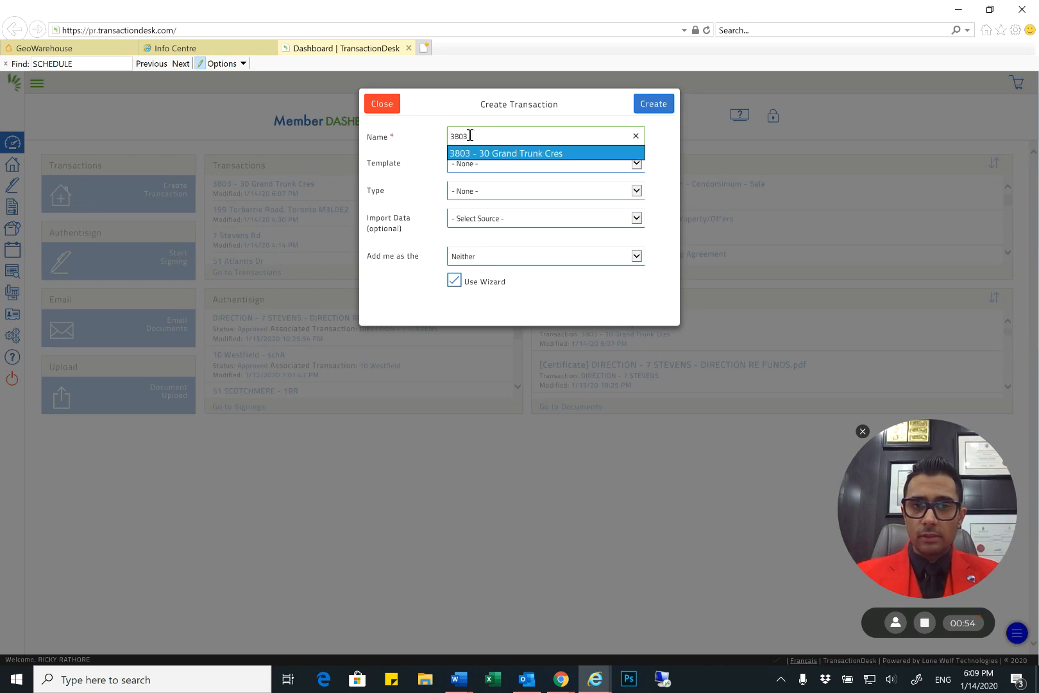
pyautogui.press('Return')
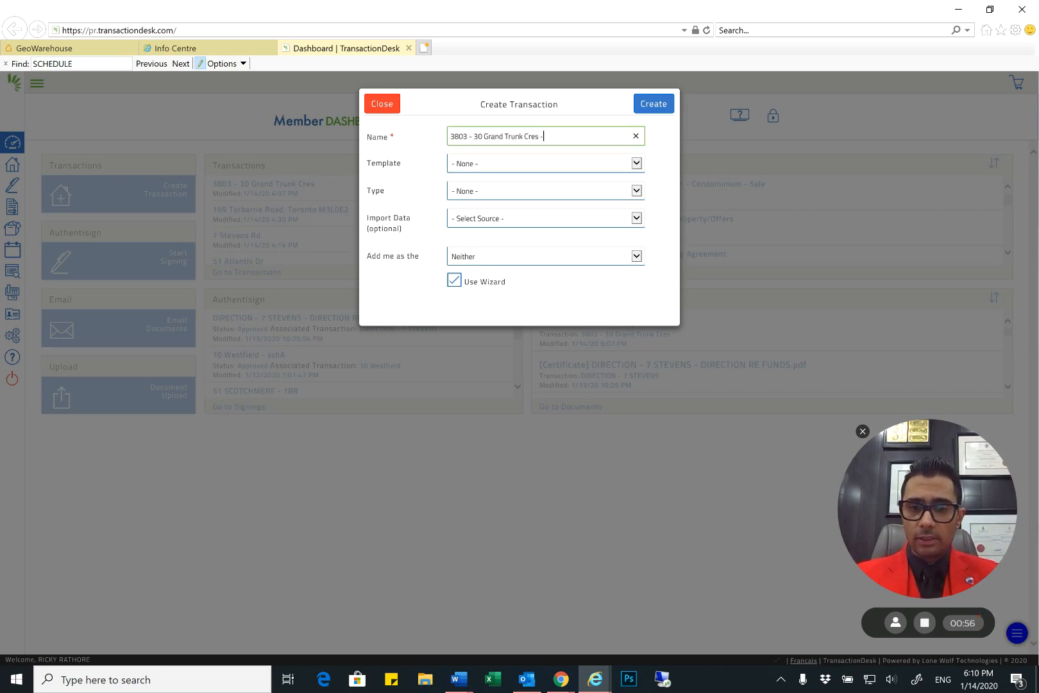
pyautogui.write('- FINAL')
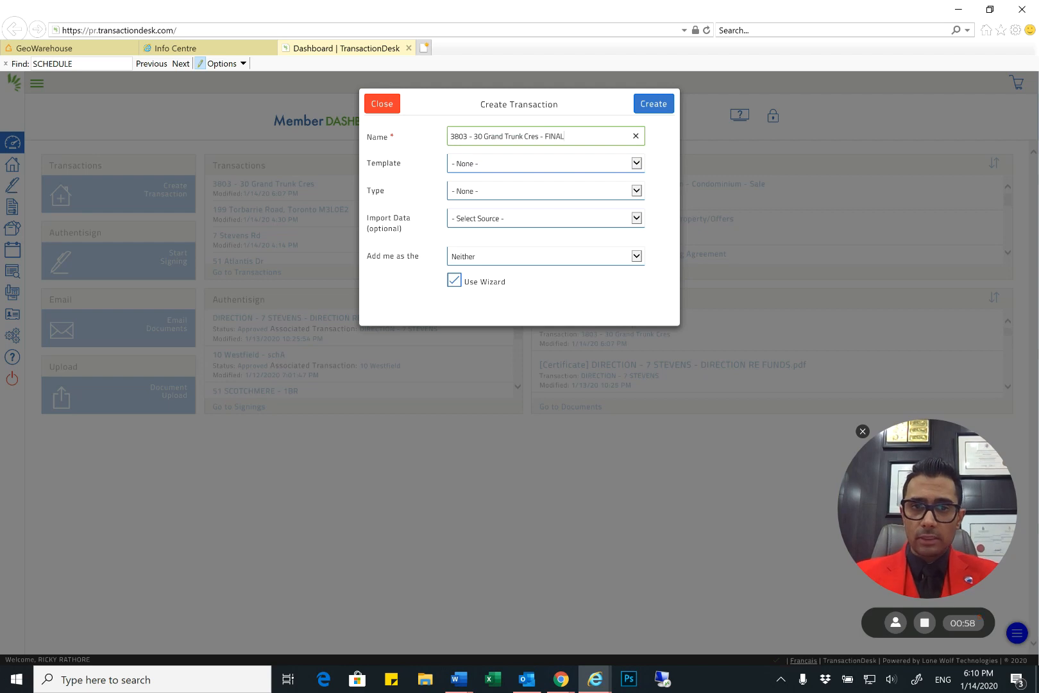
# Apply the template "200 - CONDO FOR SALE - LISTING", turn off the wizard and create the transaction
pyautogui.click(546, 163)
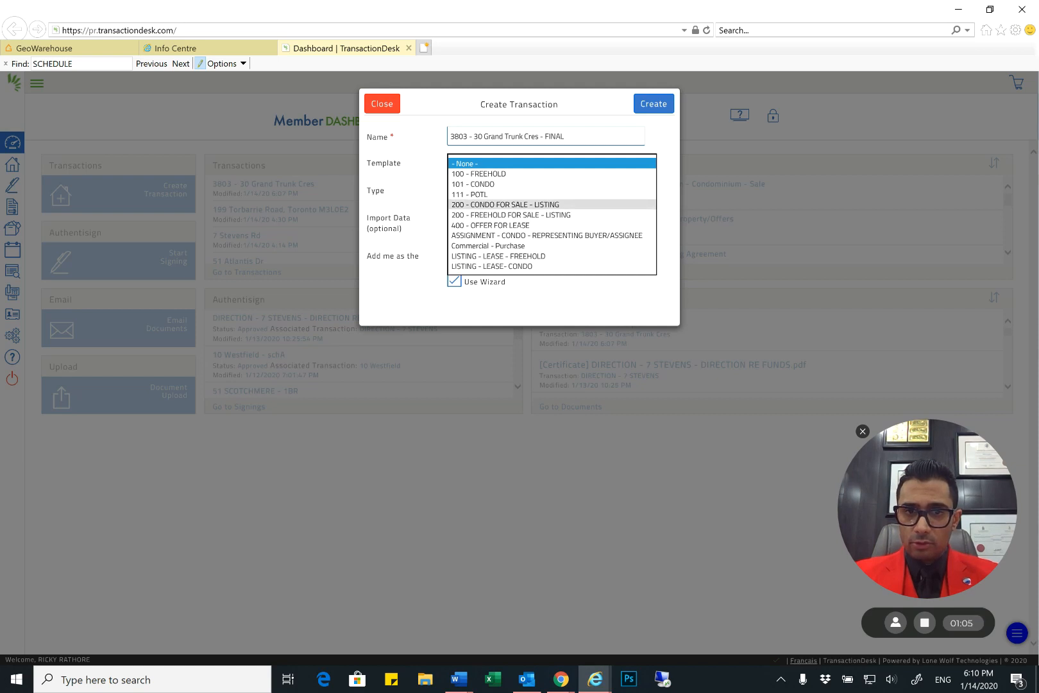
pyautogui.click(482, 205)
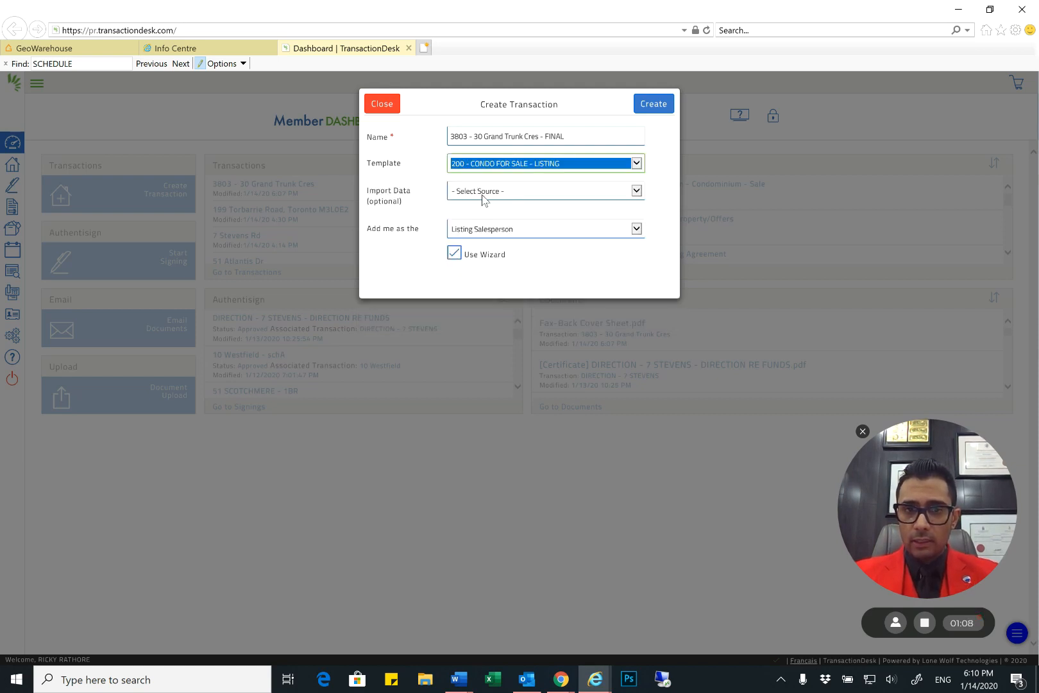
pyautogui.click(473, 254)
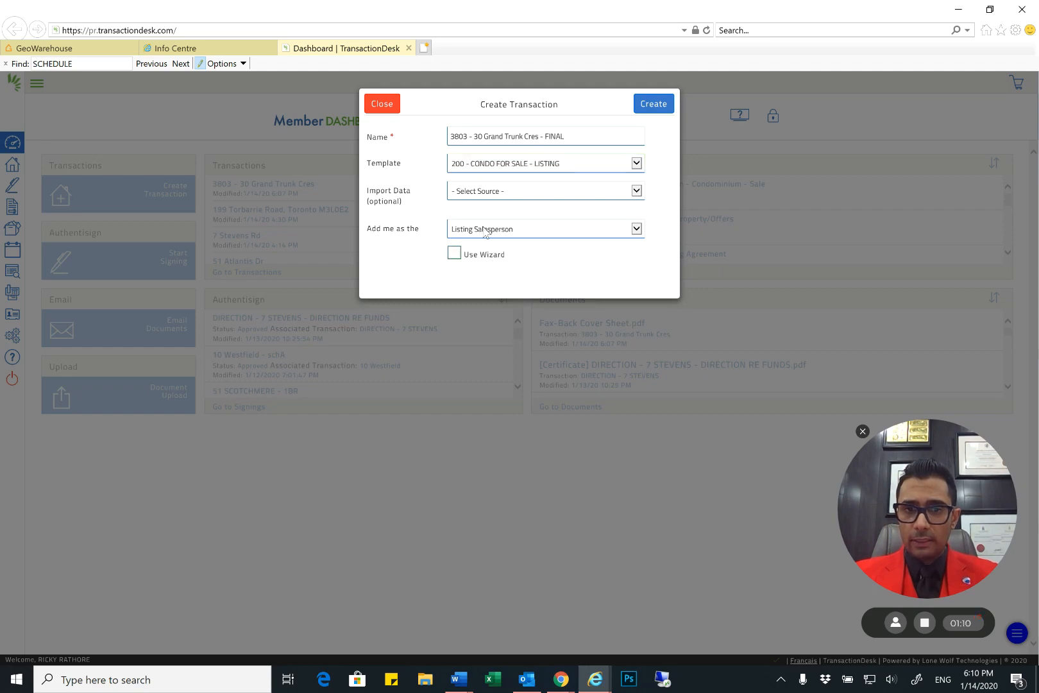
pyautogui.click(654, 103)
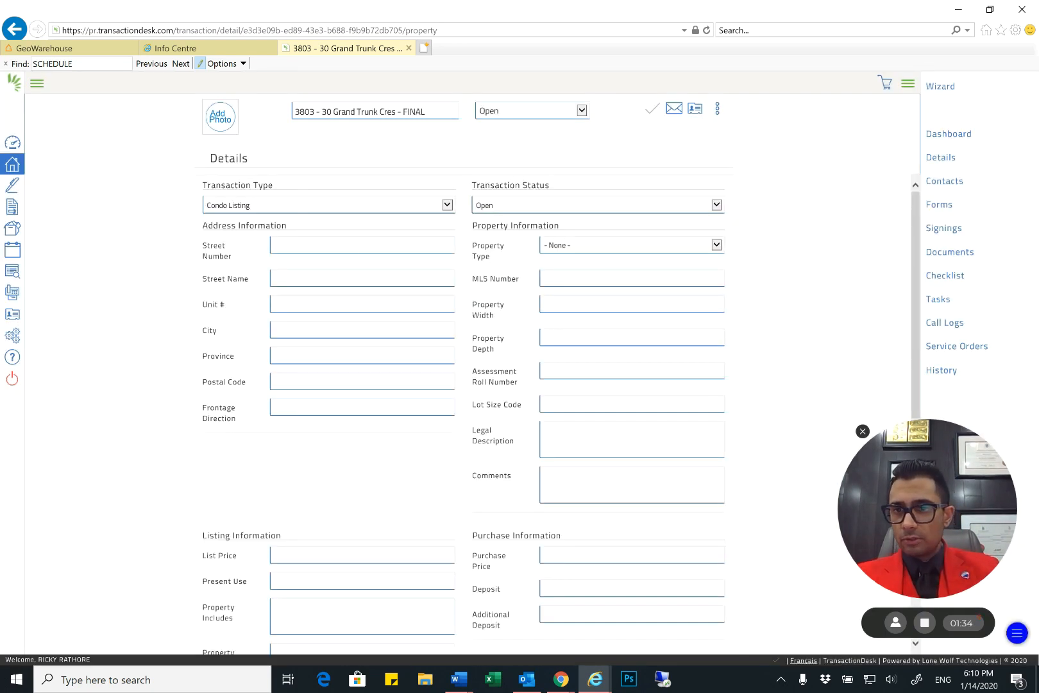
# Open the first Form 630, Individual Identification Information Record, from the transaction's forms and review its sections
pyautogui.click(939, 204)
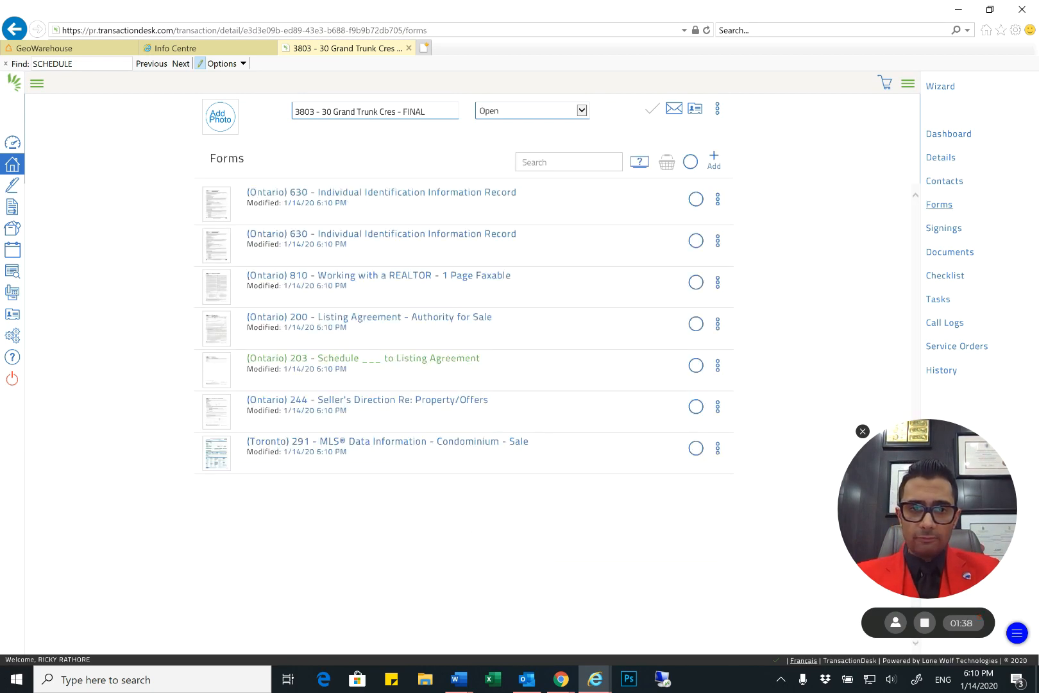
pyautogui.click(326, 201)
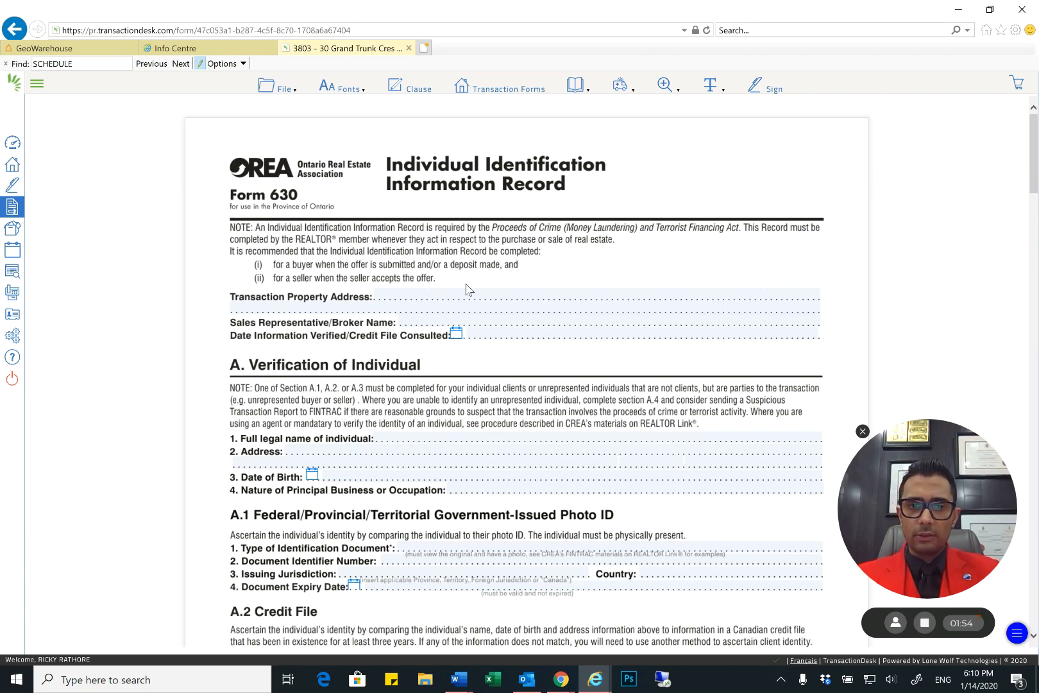
pyautogui.scroll(-15, 495, 292)
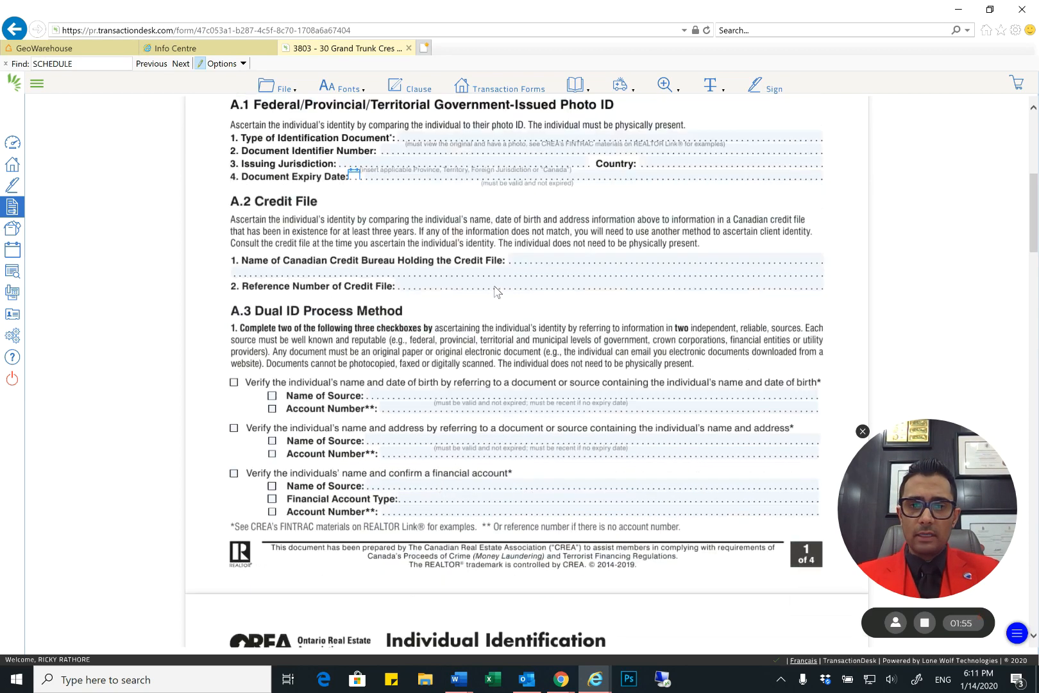
pyautogui.scroll(-10, 288, 251)
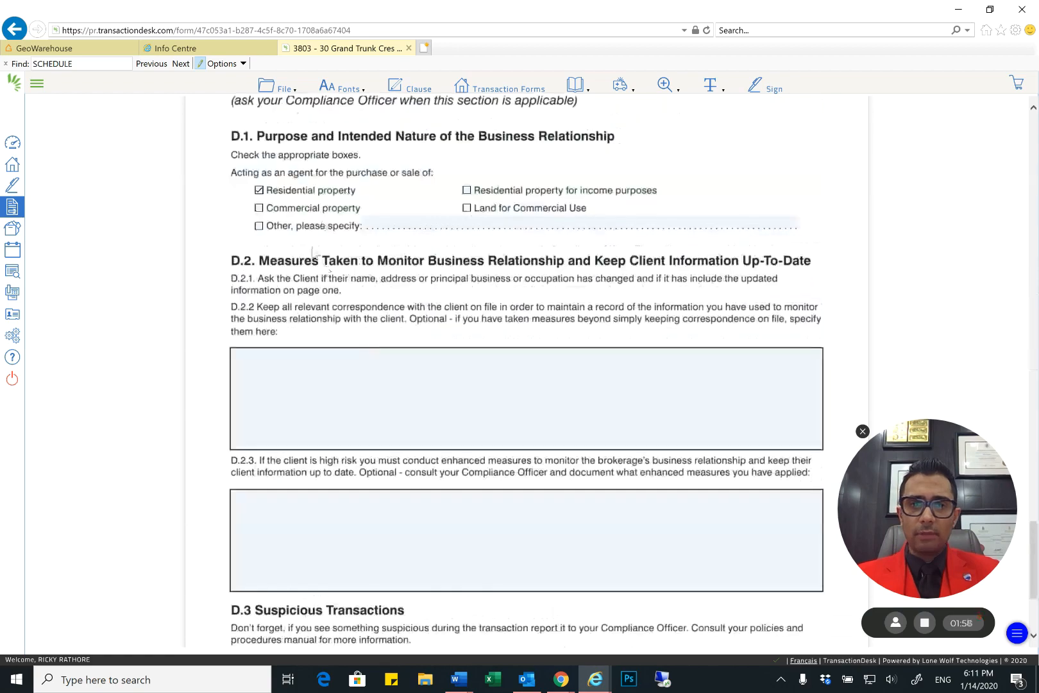
pyautogui.scroll(20, 315, 254)
# Open Form 810, Working with a REALTOR, and examine its explanatory text and the seller acknowledgement and signature section
pyautogui.click(505, 90)
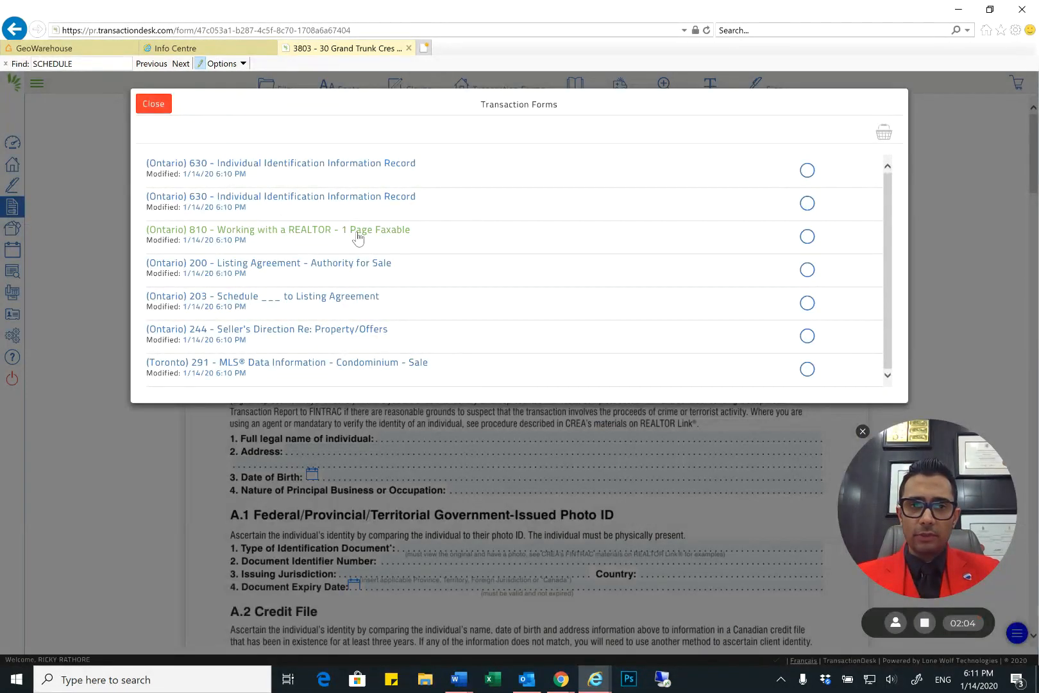
pyautogui.click(276, 237)
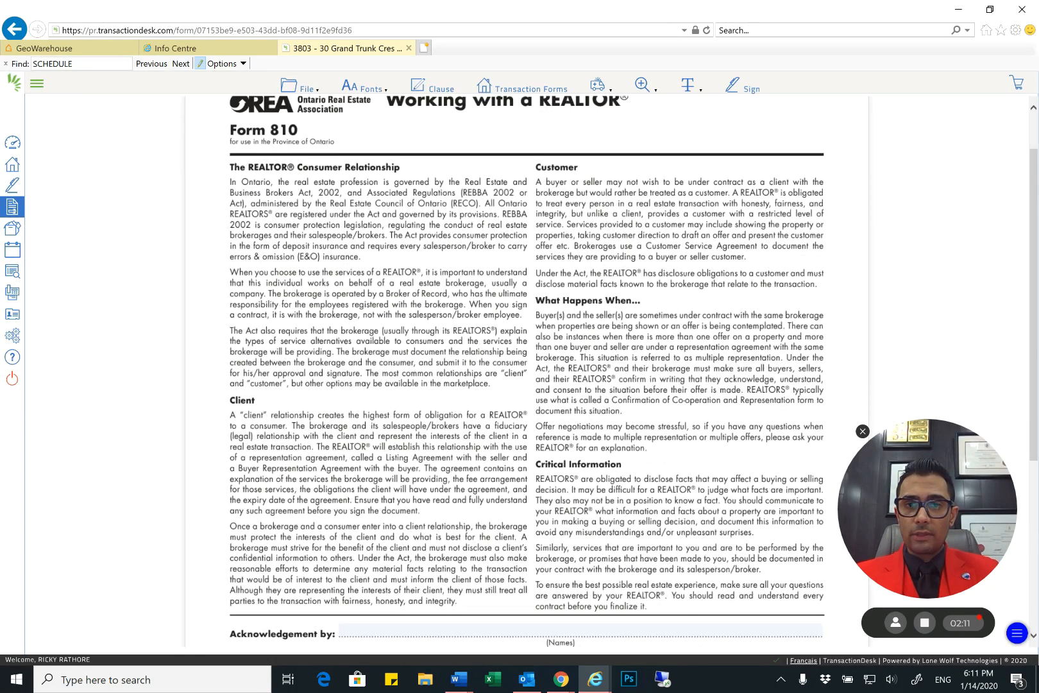
pyautogui.scroll(-4, 526, 372)
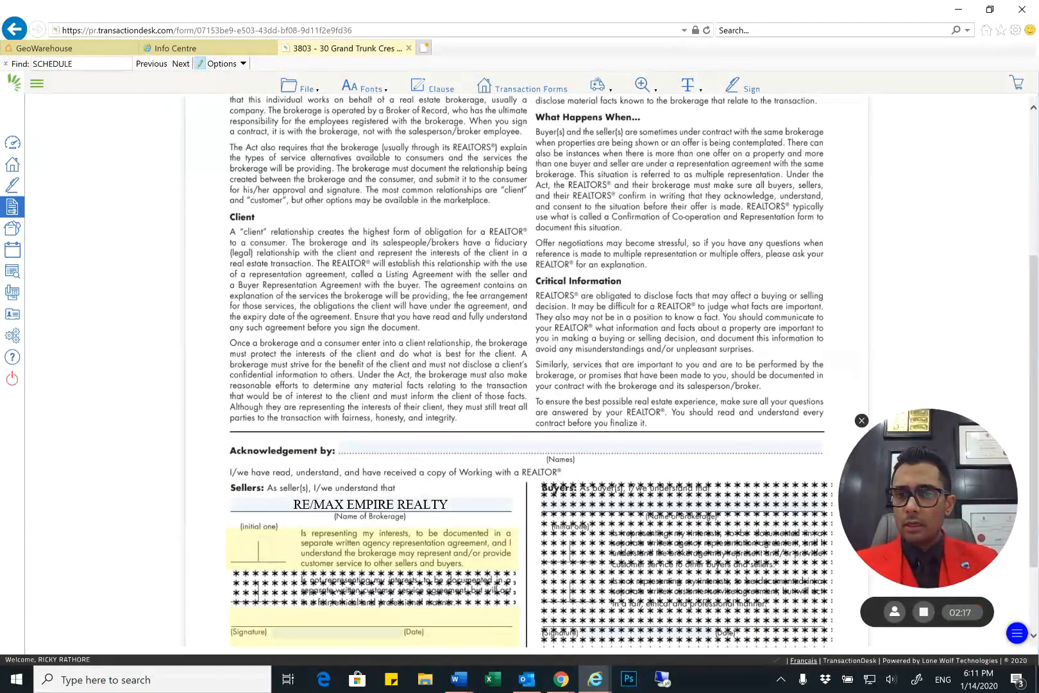
pyautogui.scroll(3, 526, 372)
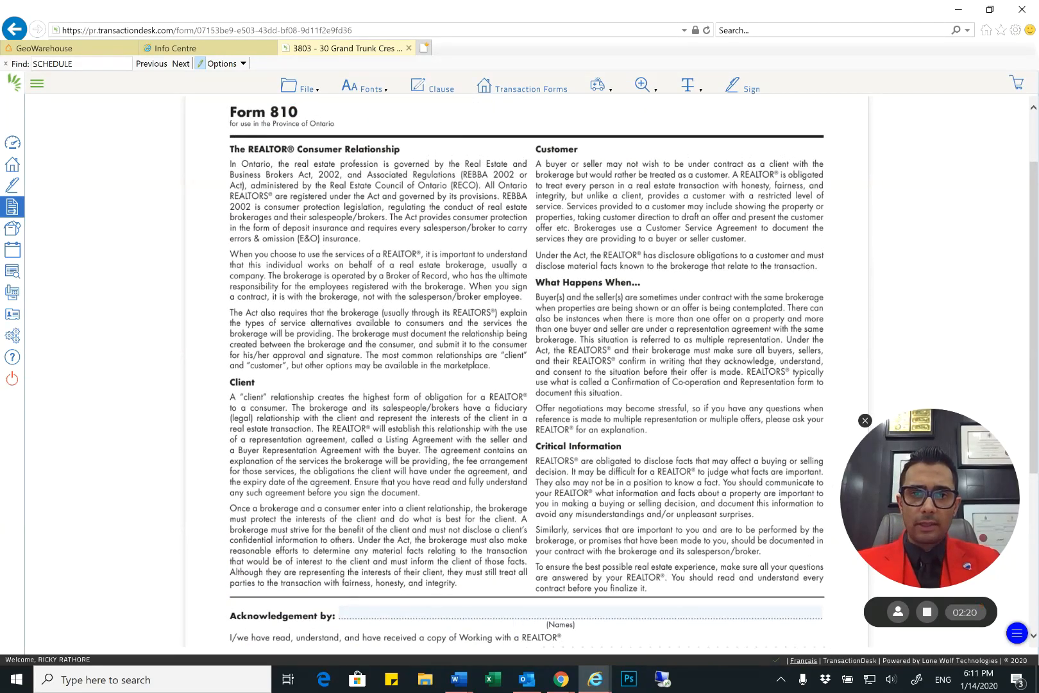
pyautogui.scroll(-6, 197, 202)
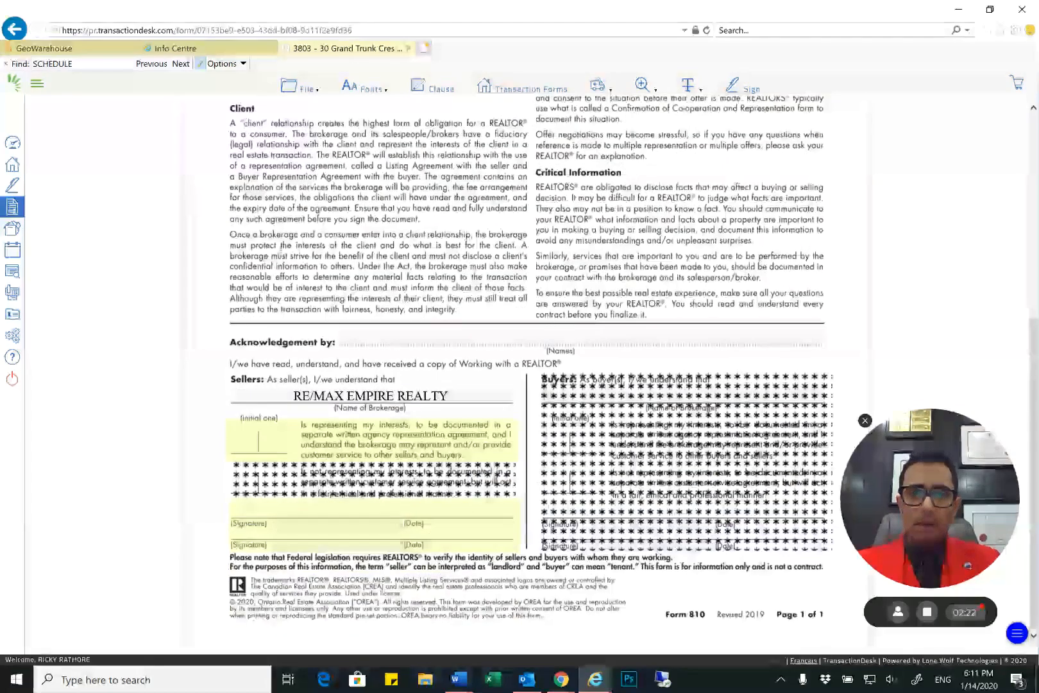
pyautogui.scroll(7, 385, 199)
pyautogui.scroll(-6, 384, 199)
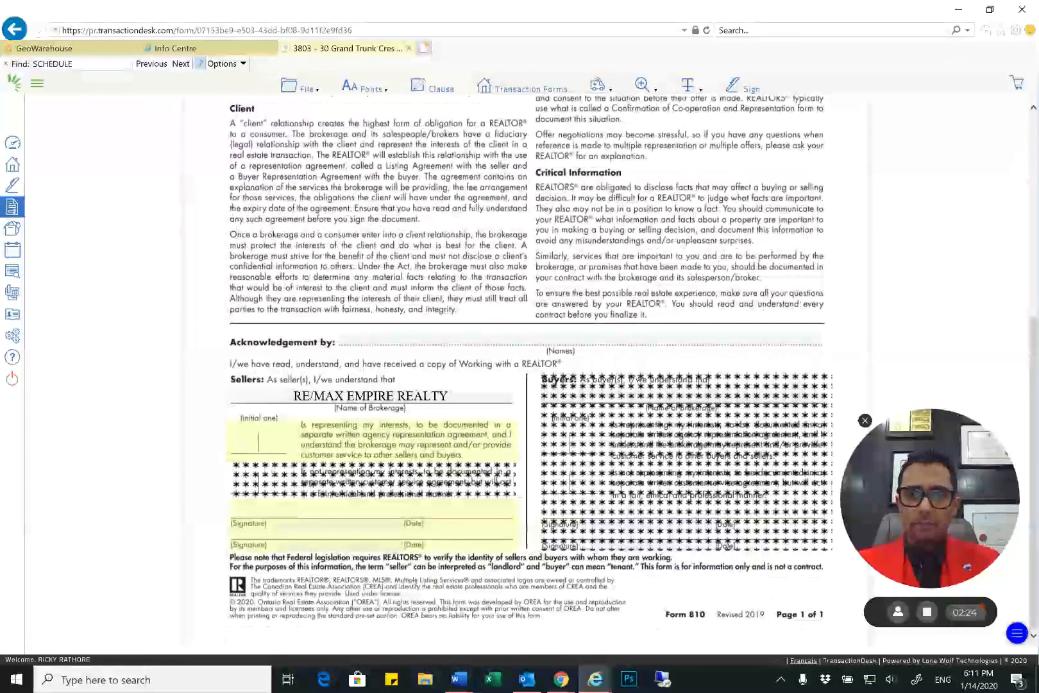
pyautogui.scroll(6, 424, 247)
pyautogui.scroll(-3, 435, 246)
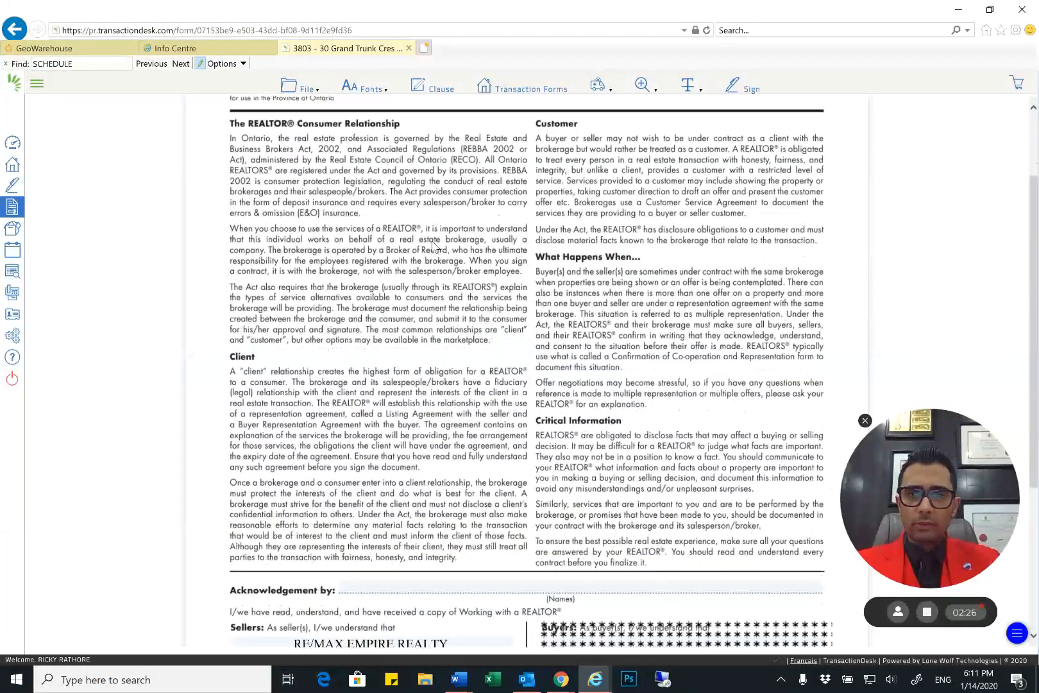
pyautogui.scroll(-3, 435, 245)
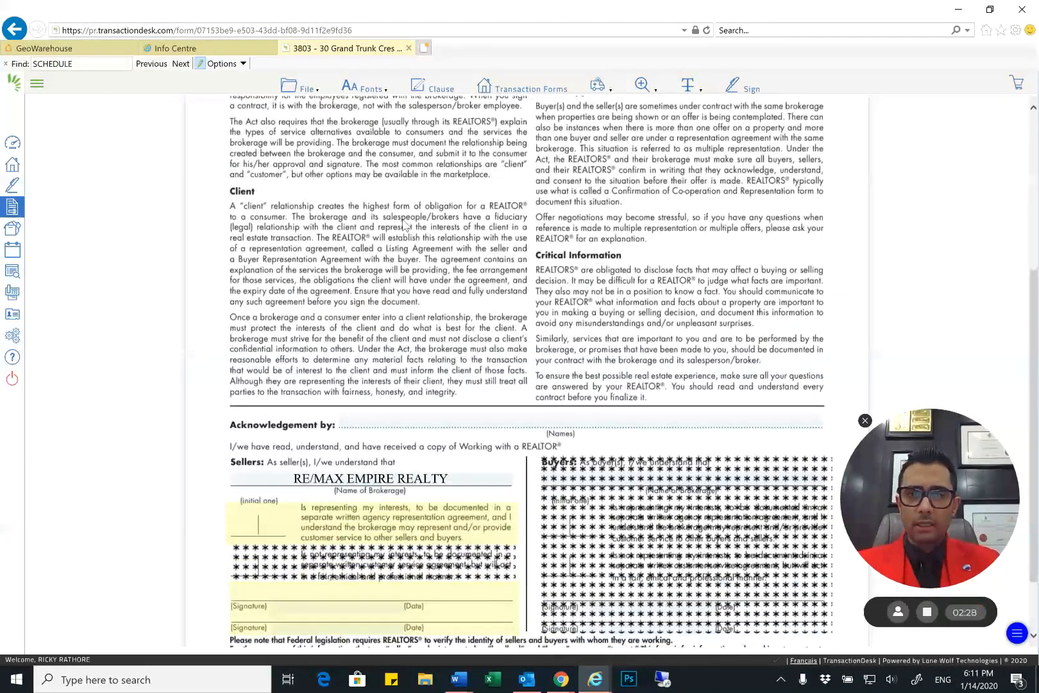
pyautogui.scroll(-2, 321, 306)
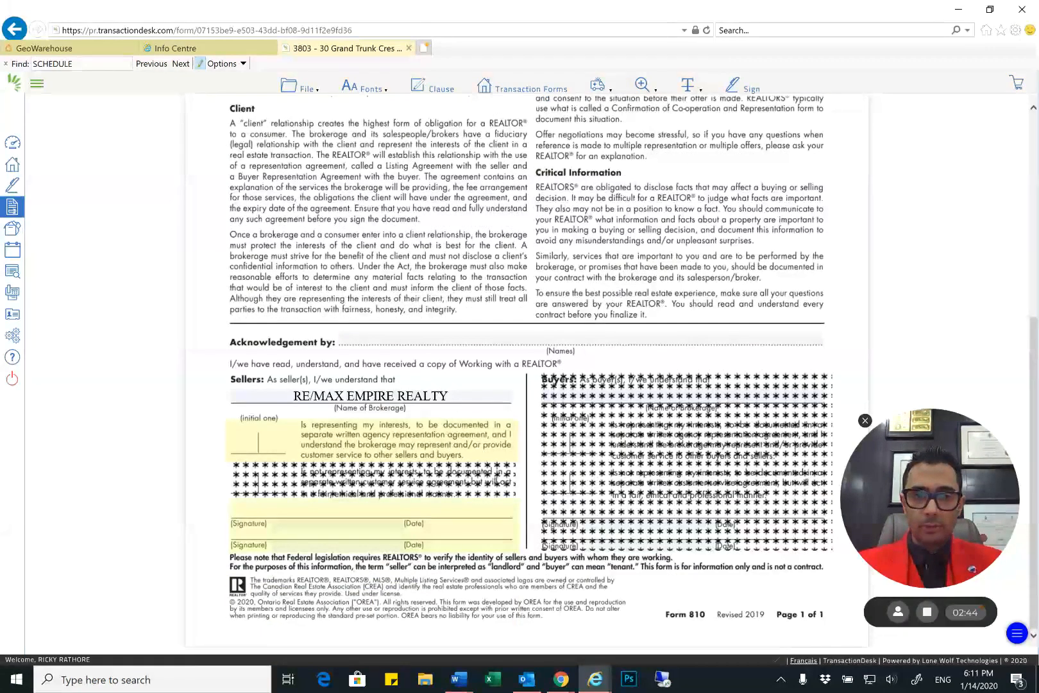
pyautogui.scroll(5, 526, 321)
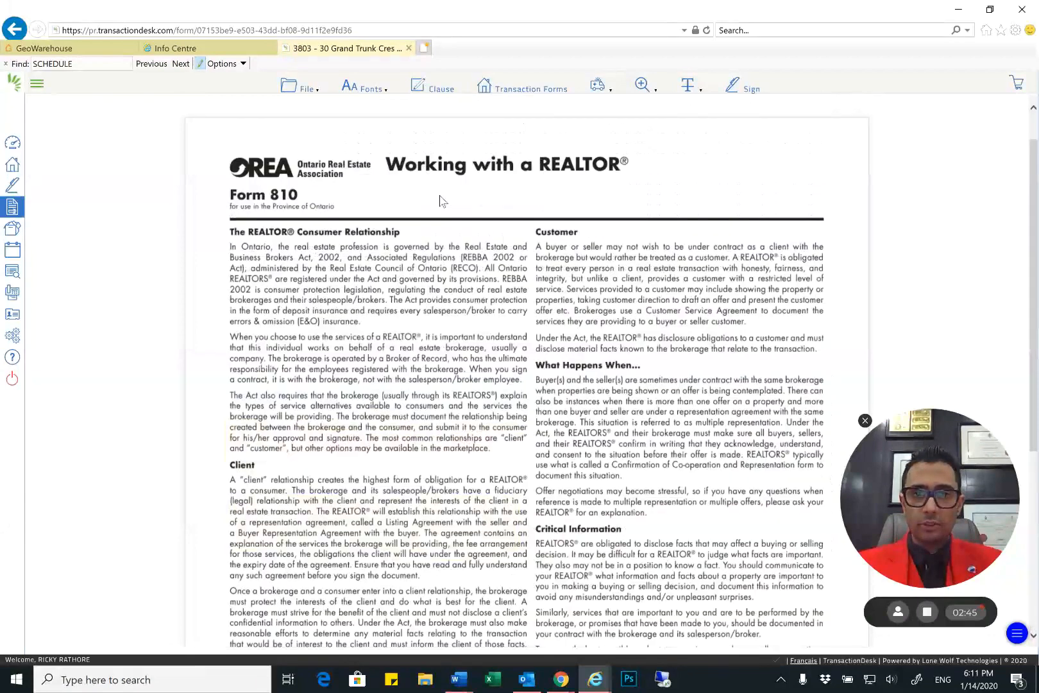
# Open Form 200, Listing Agreement - Authority for Sale, and enter the seller's first and last name
pyautogui.click(519, 88)
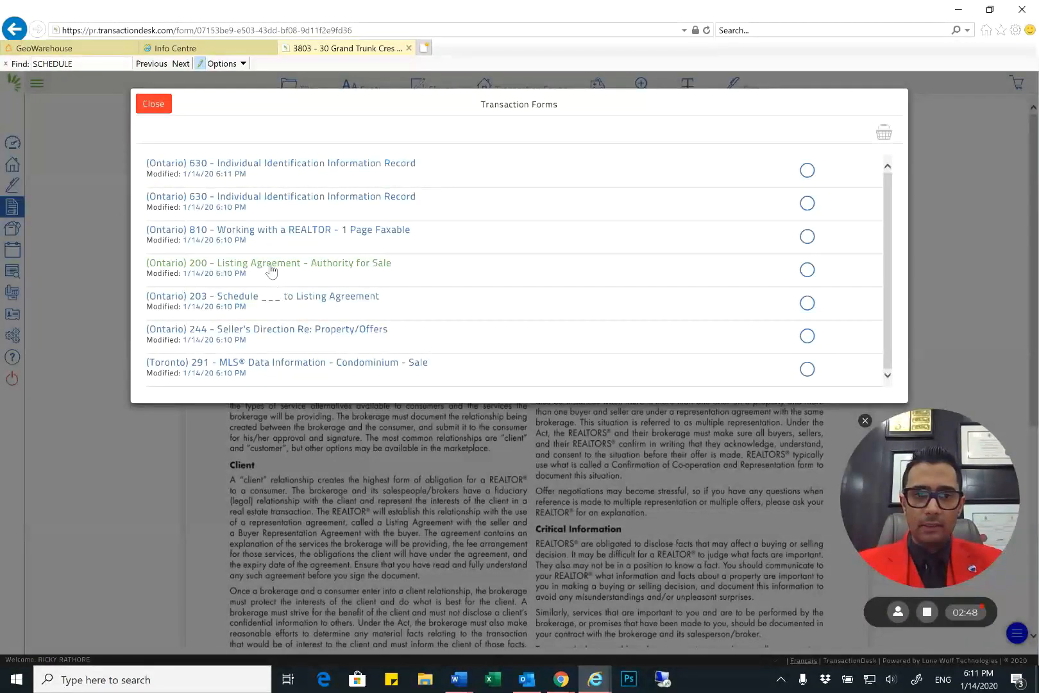
pyautogui.click(271, 266)
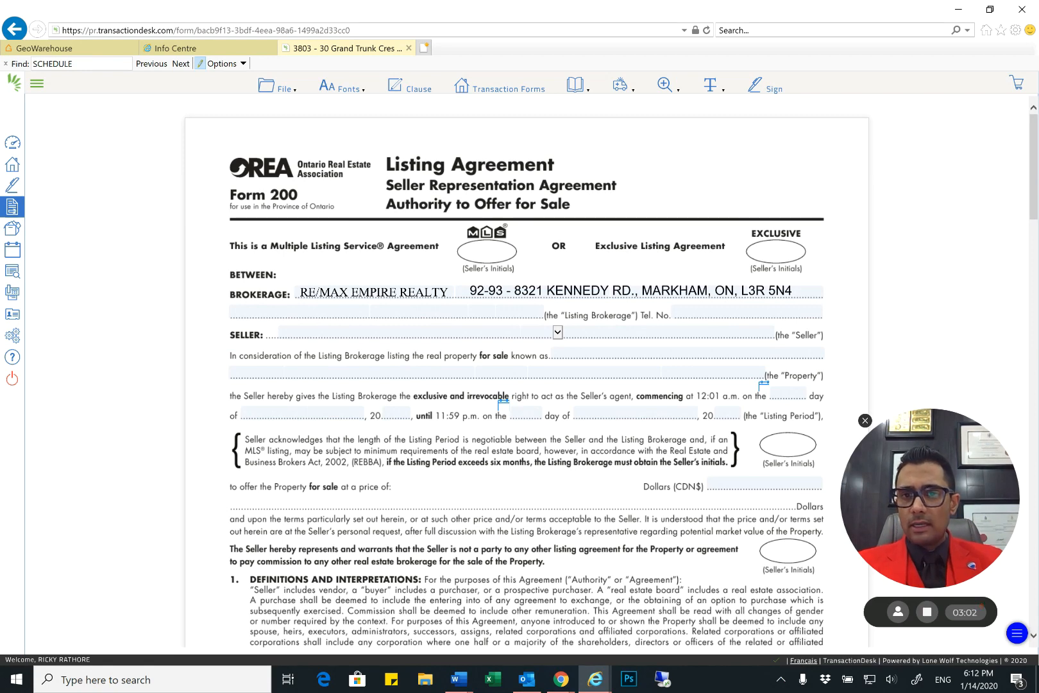
pyautogui.click(468, 330)
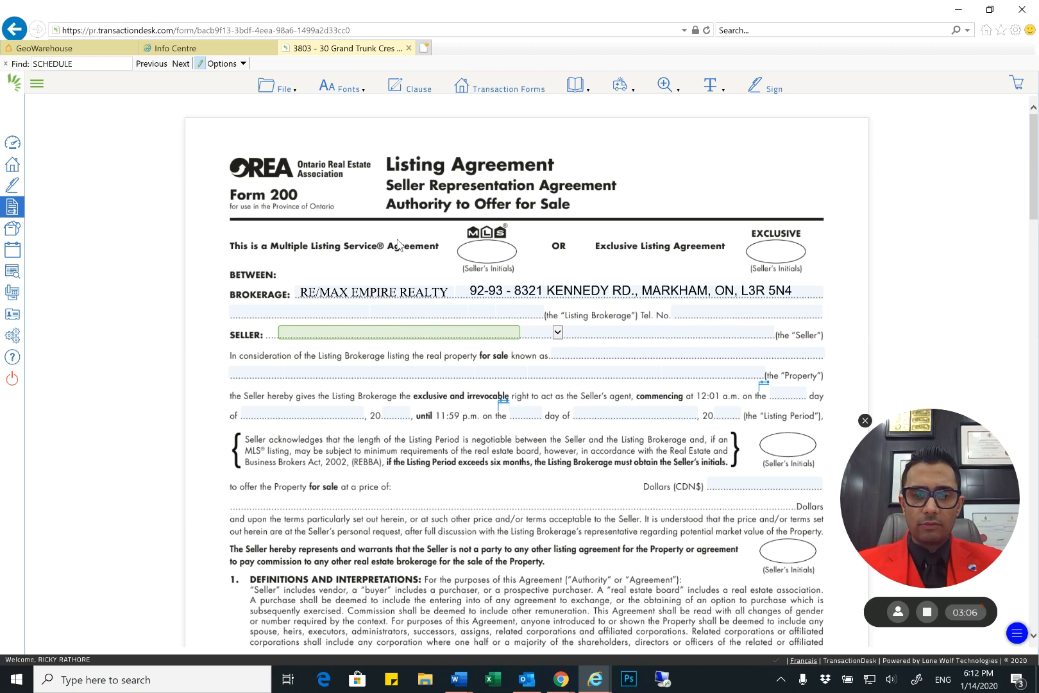
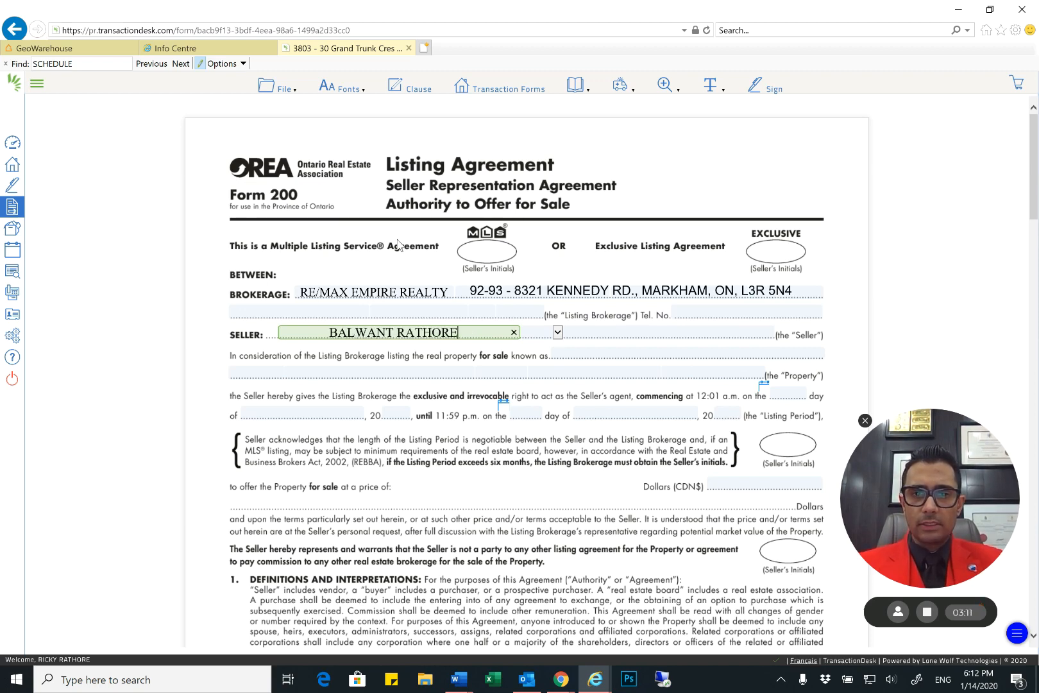
# Check the owner's full name in the GeoWarehouse record and add the missing middle name to the listing agreement's seller field
pyautogui.click(81, 50)
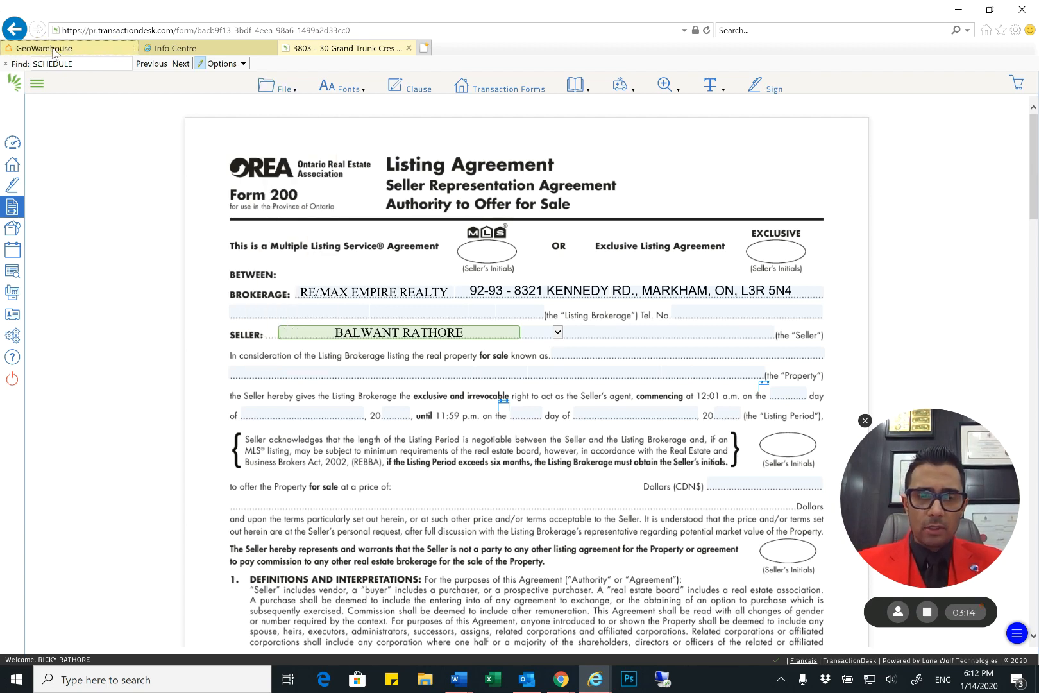
pyautogui.click(96, 54)
pyautogui.moveTo(346, 549); pyautogui.dragTo(212, 549)
pyautogui.click(360, 51)
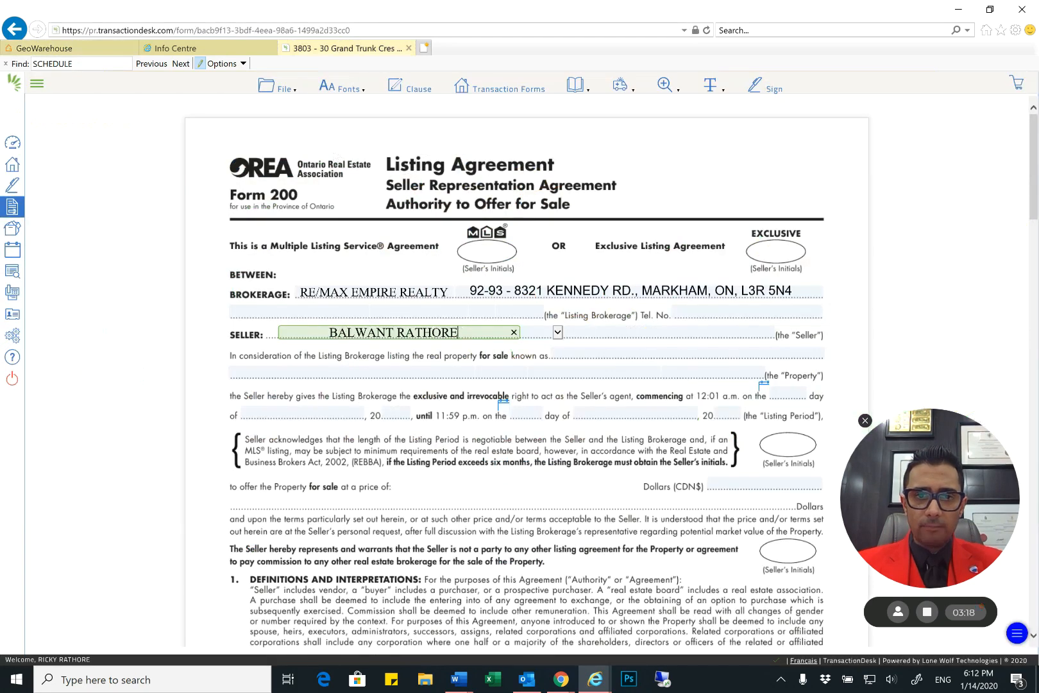
pyautogui.write('SINGH')
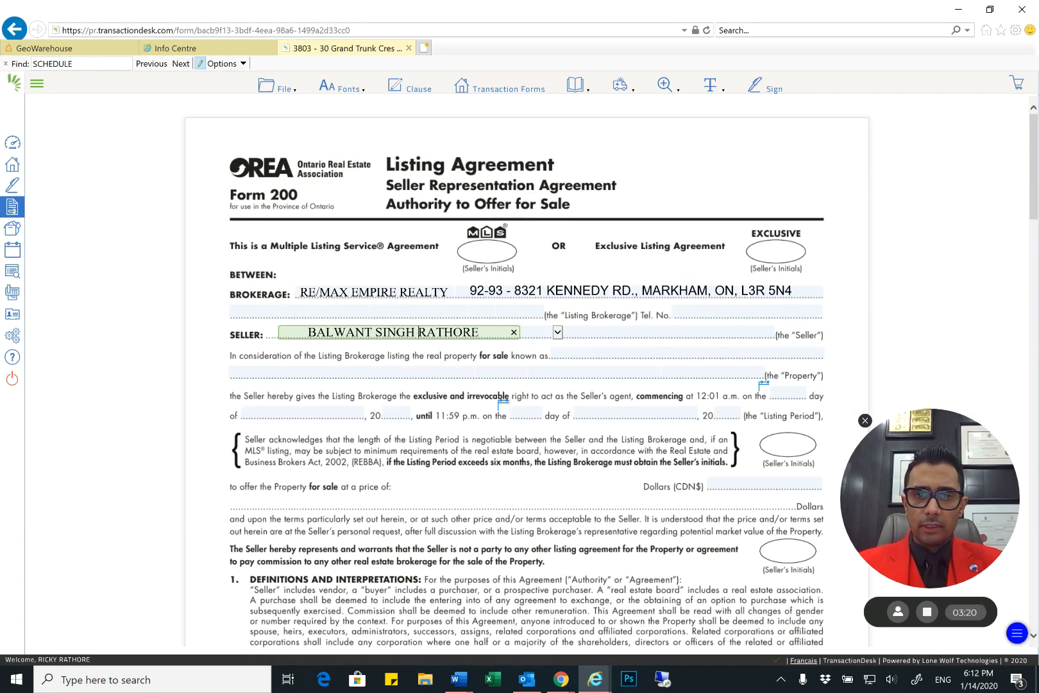
# Fill in the listing agreement's property field with the condo's unit number and street address
pyautogui.press('Tab')
pyautogui.press('Tab')
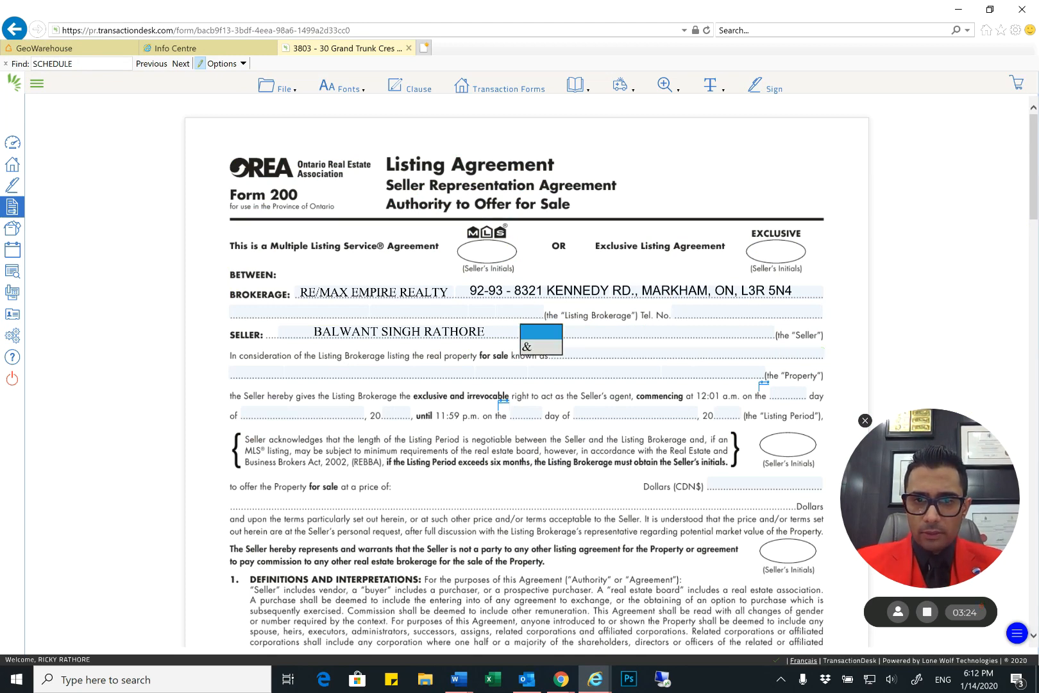
pyautogui.click(670, 332)
pyautogui.press('Tab')
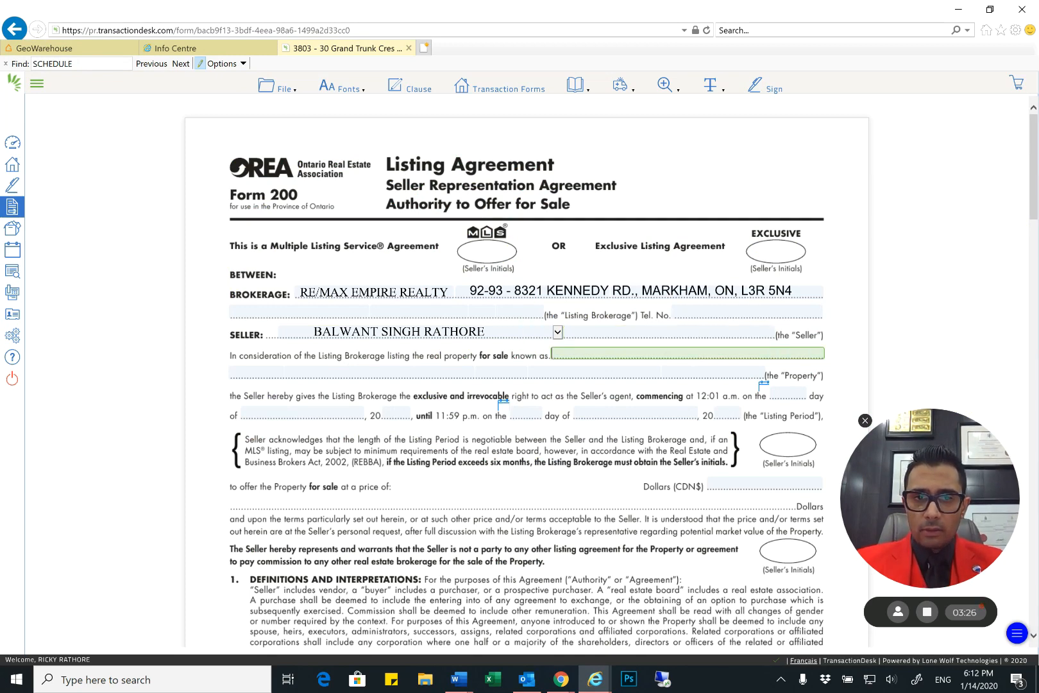
pyautogui.scroll(-1, 669, 332)
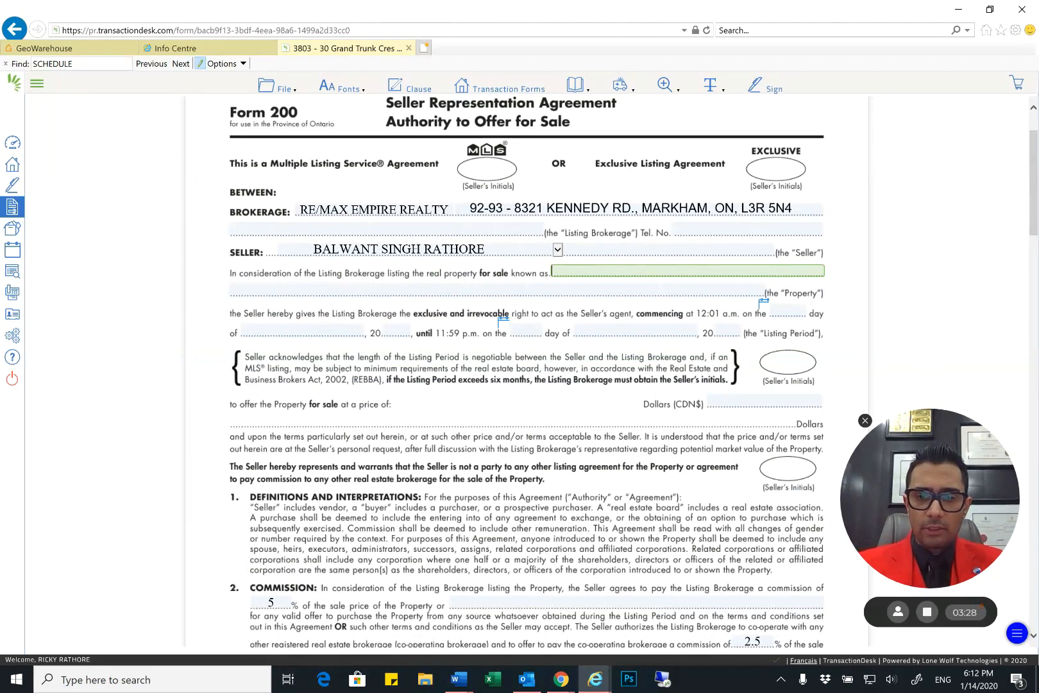
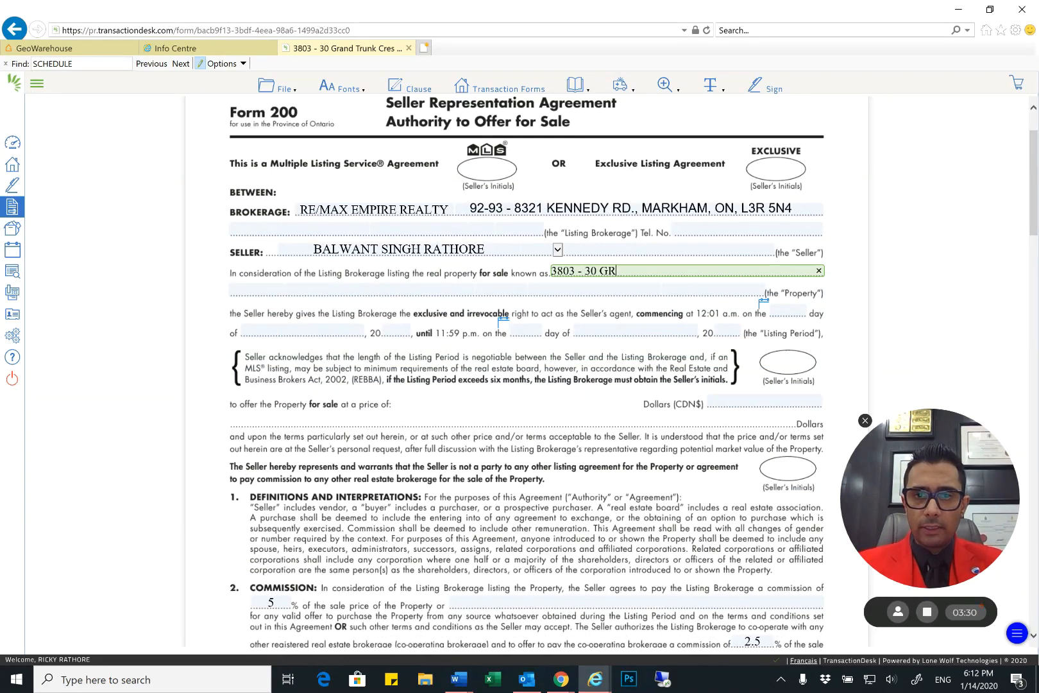
pyautogui.press('Tab')
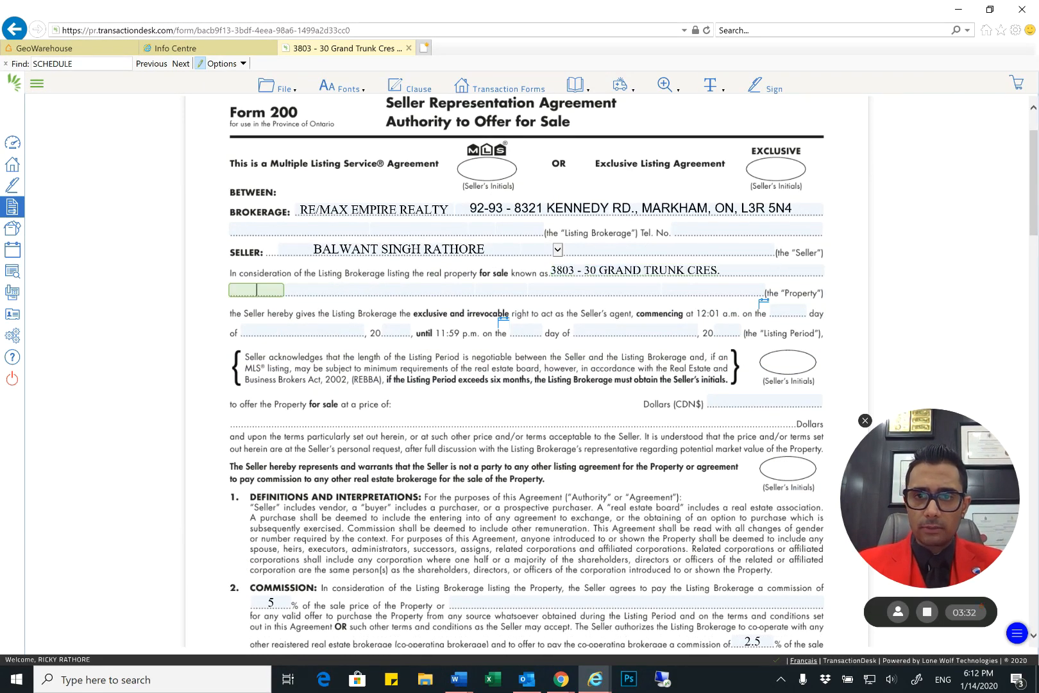
# Set the listing period to commence on January 15, 2020 and run until April 30, 2020
pyautogui.scroll(-1, 526, 372)
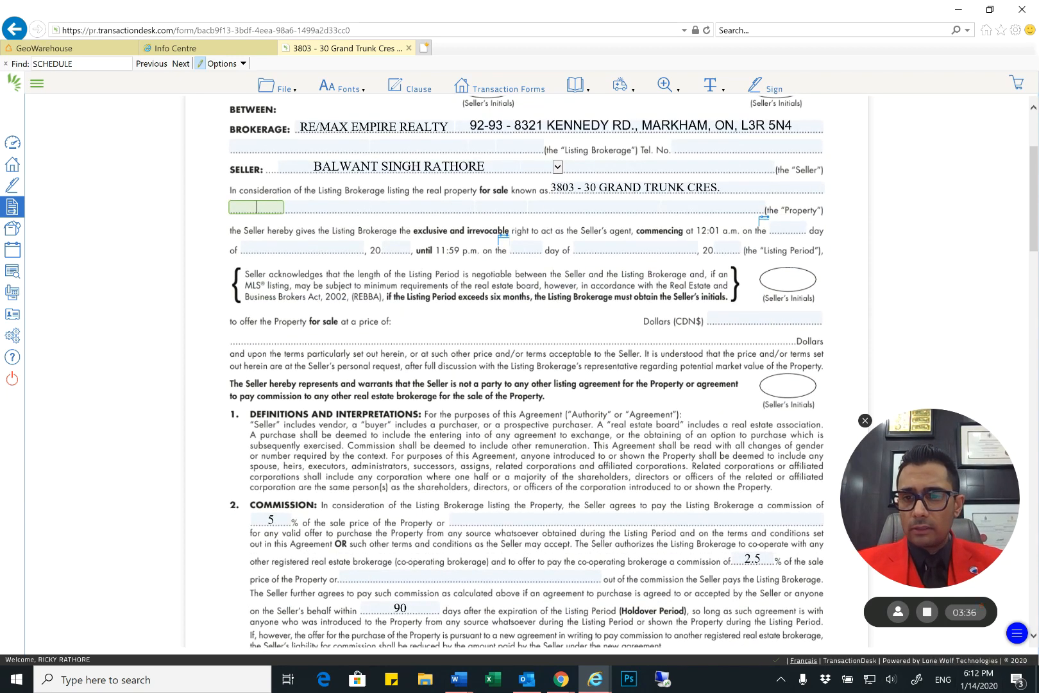
pyautogui.press('Tab')
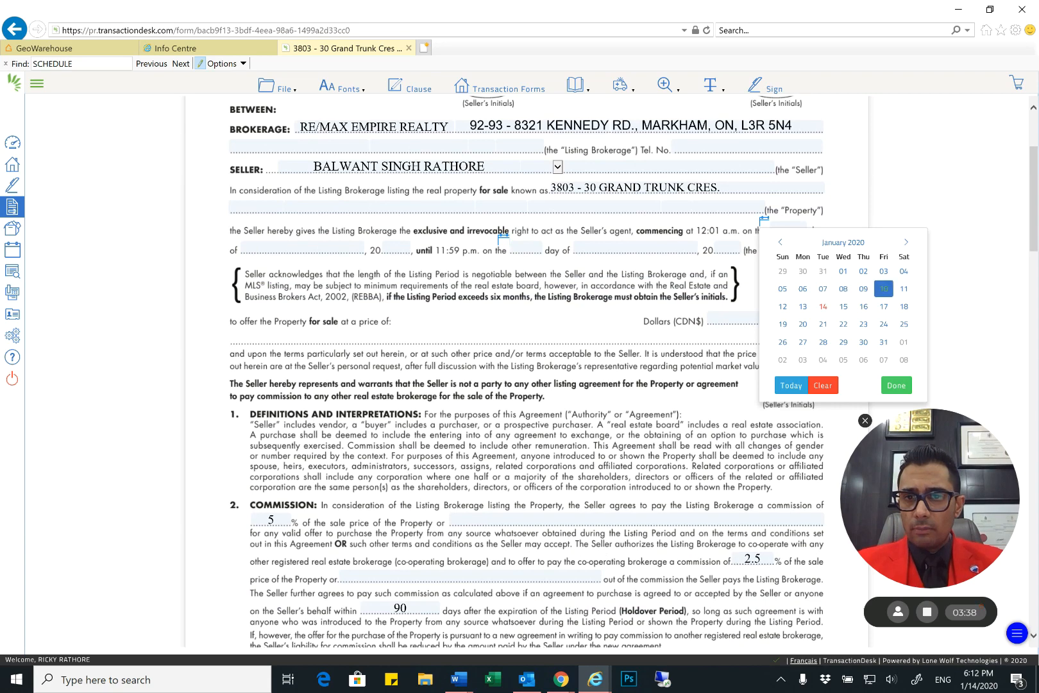
pyautogui.click(844, 306)
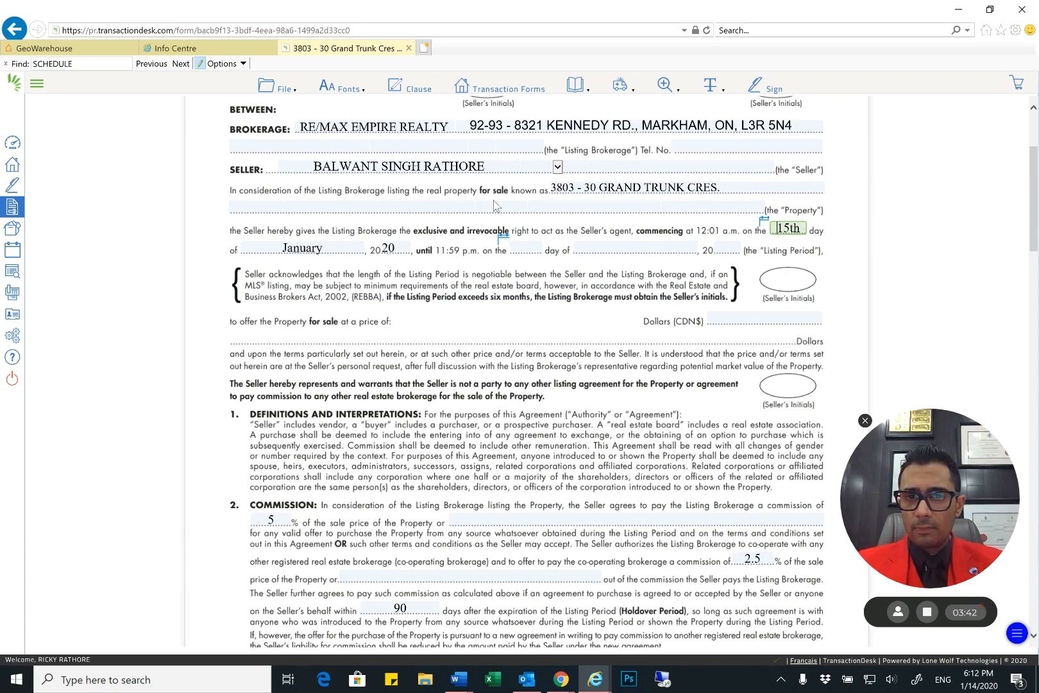
pyautogui.click(507, 242)
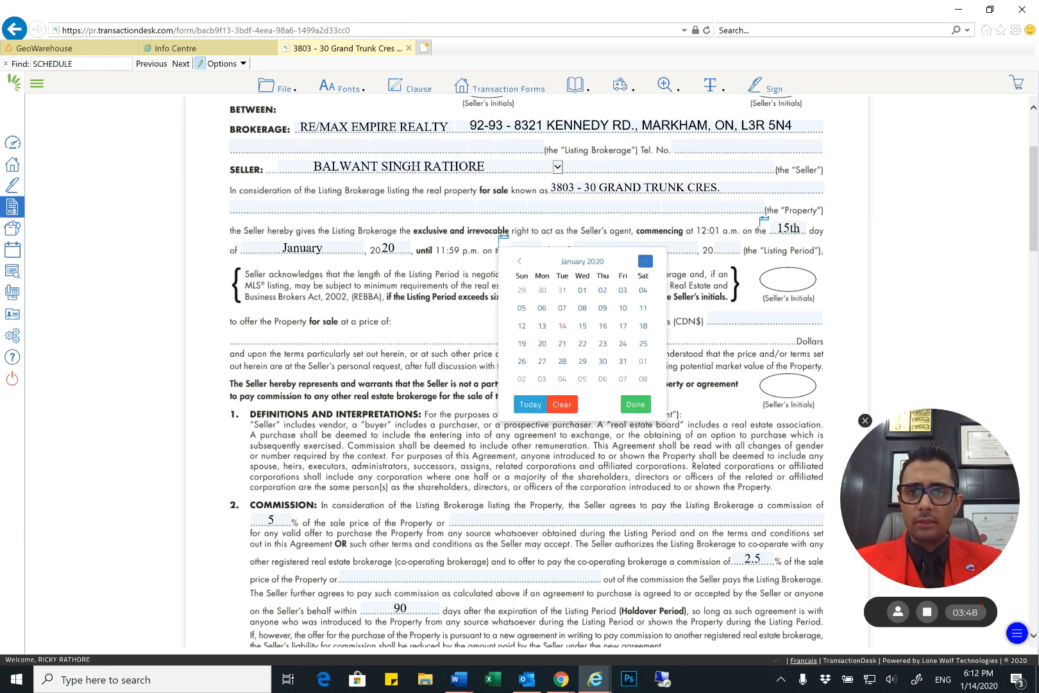
pyautogui.click(646, 260)
pyautogui.click(645, 261)
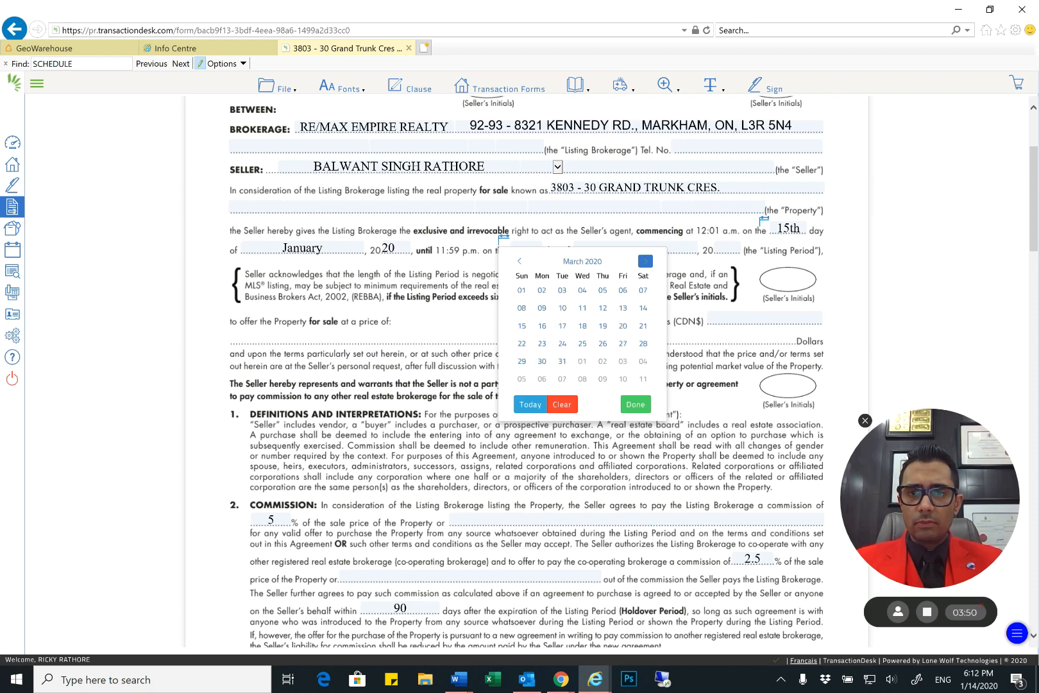
pyautogui.click(645, 260)
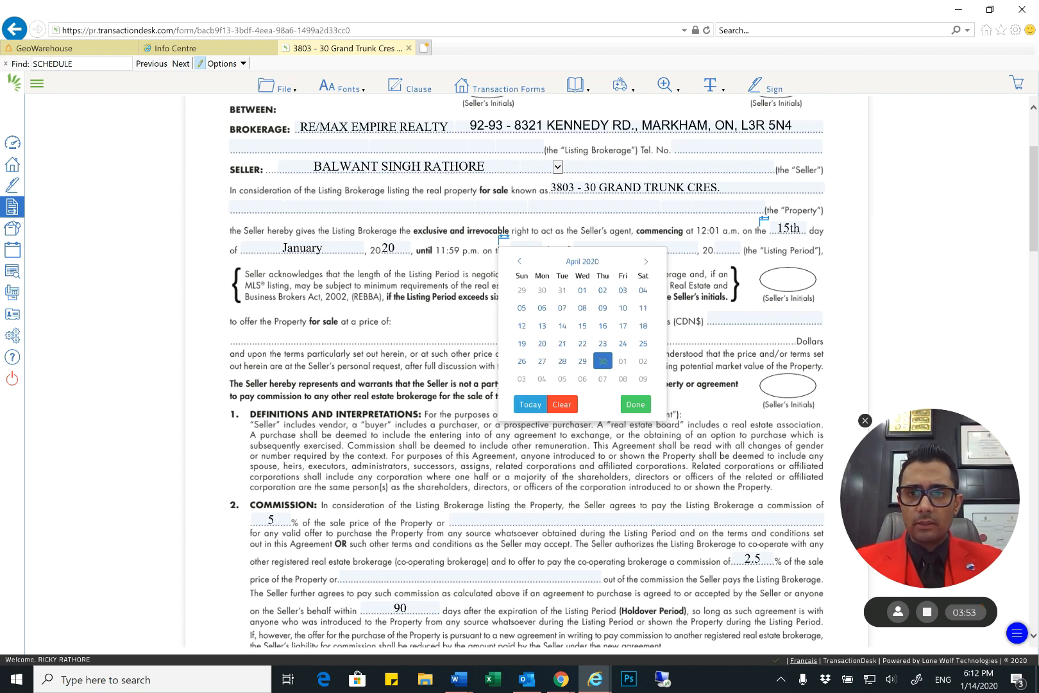
pyautogui.click(604, 361)
pyautogui.scroll(-2, 526, 372)
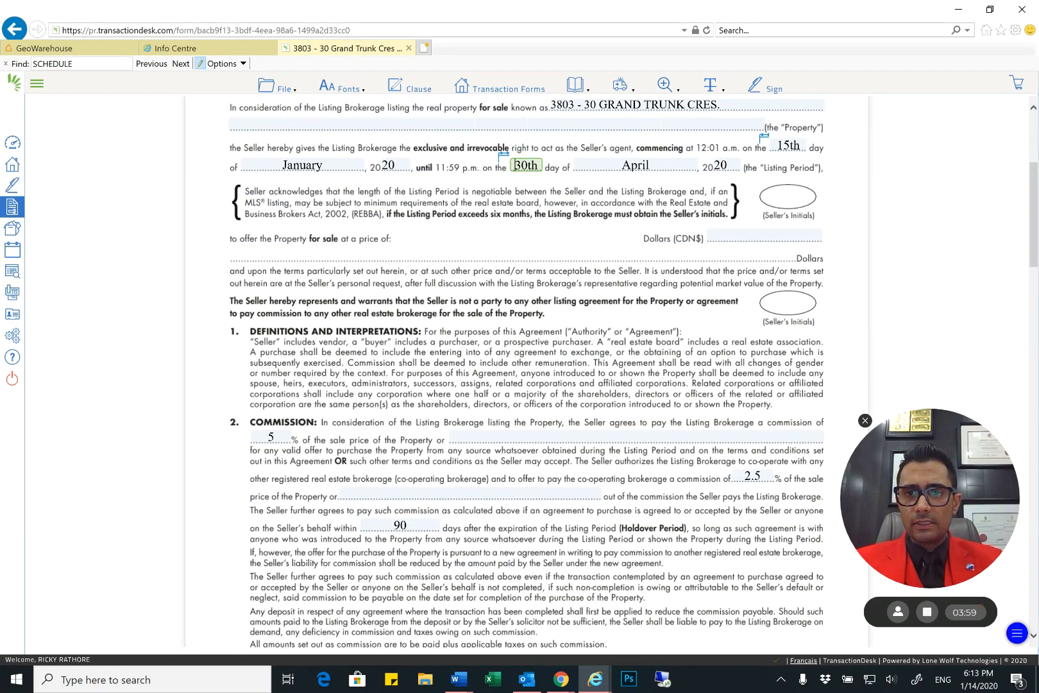
pyautogui.click(764, 85)
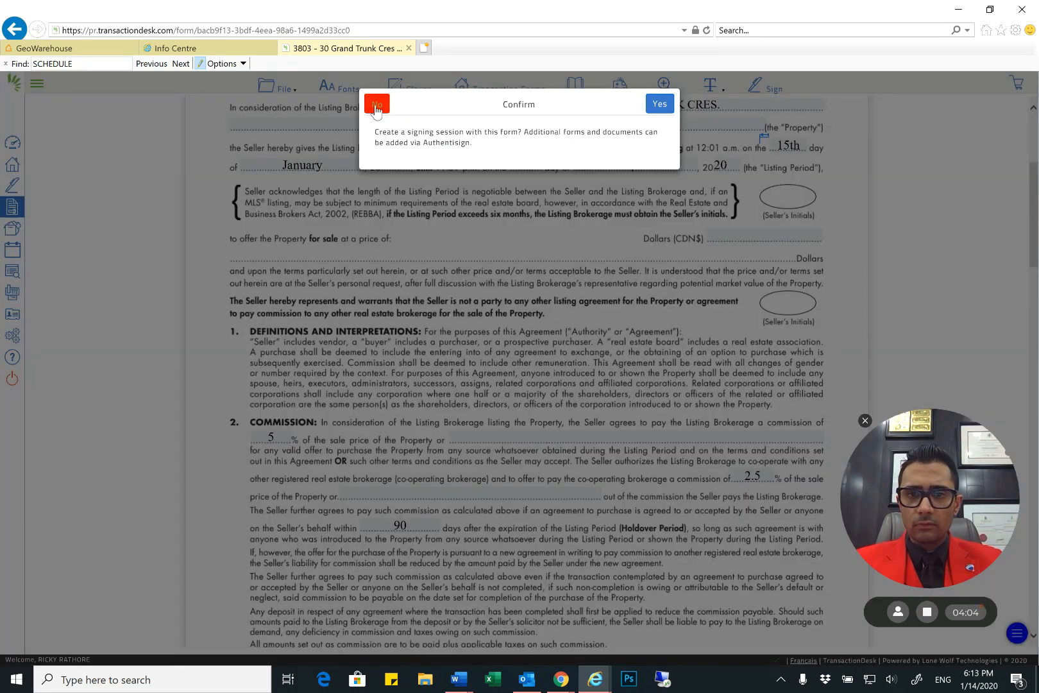
pyautogui.click(376, 106)
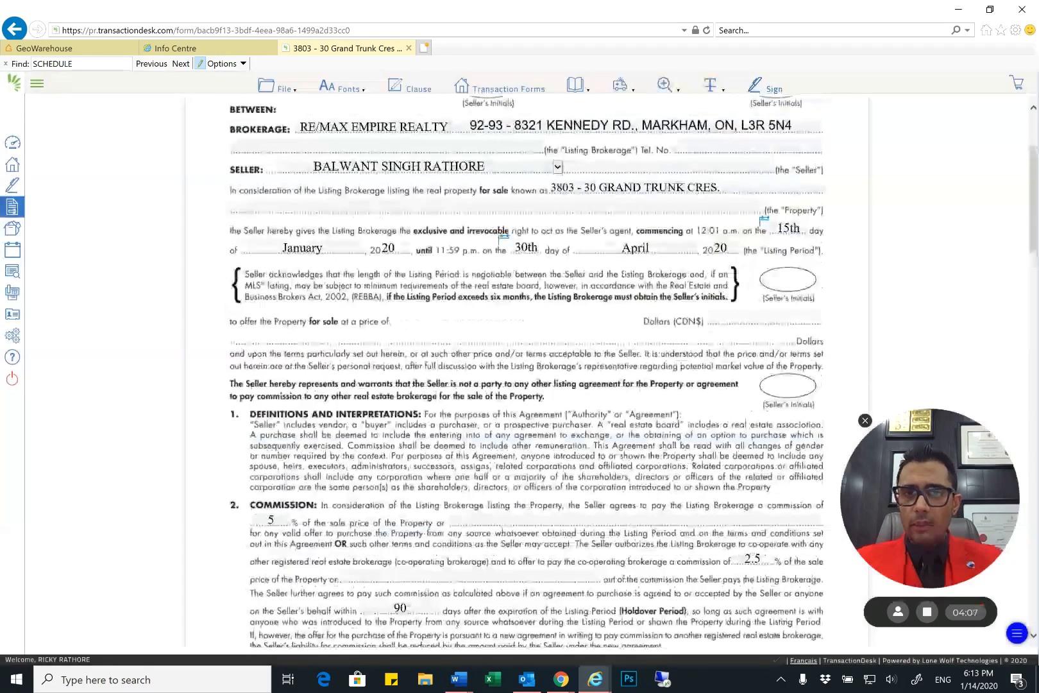
pyautogui.scroll(-1, 526, 373)
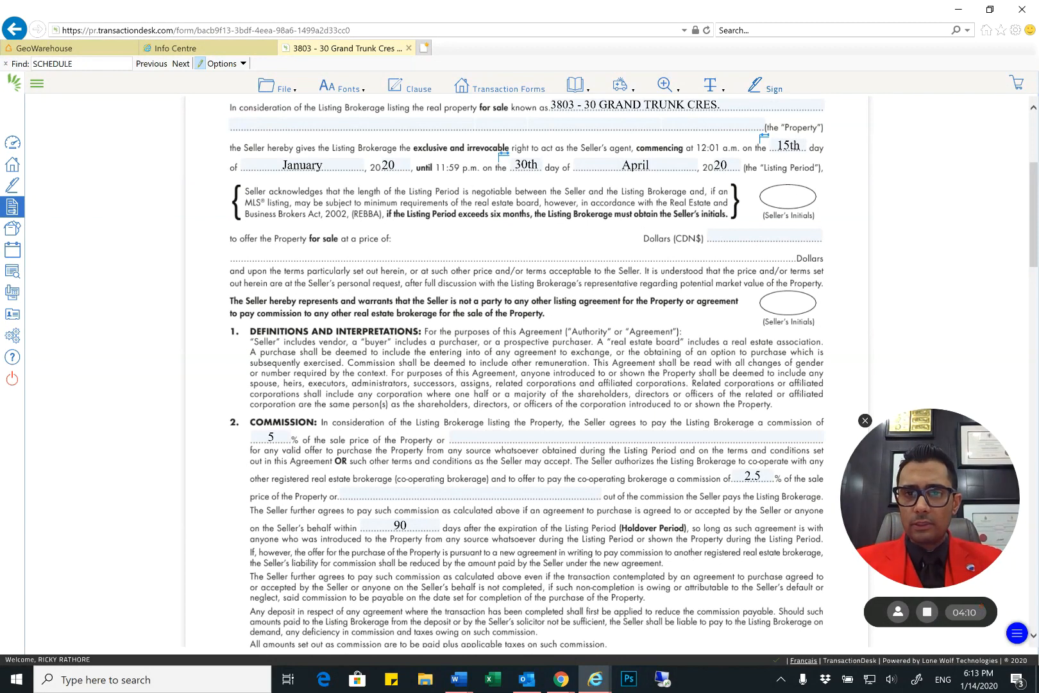
# Draw a Redact block across the statement that the Seller is not party to any other listing agreement, including its initials oval
pyautogui.scroll(-1, 526, 372)
pyautogui.click(711, 86)
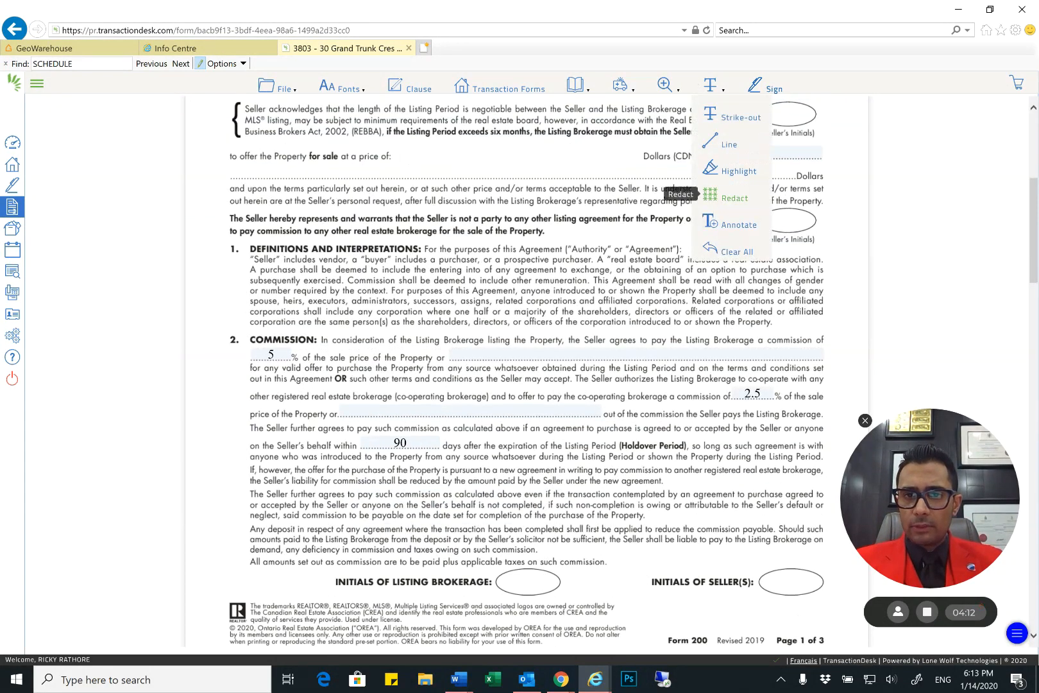
pyautogui.click(711, 195)
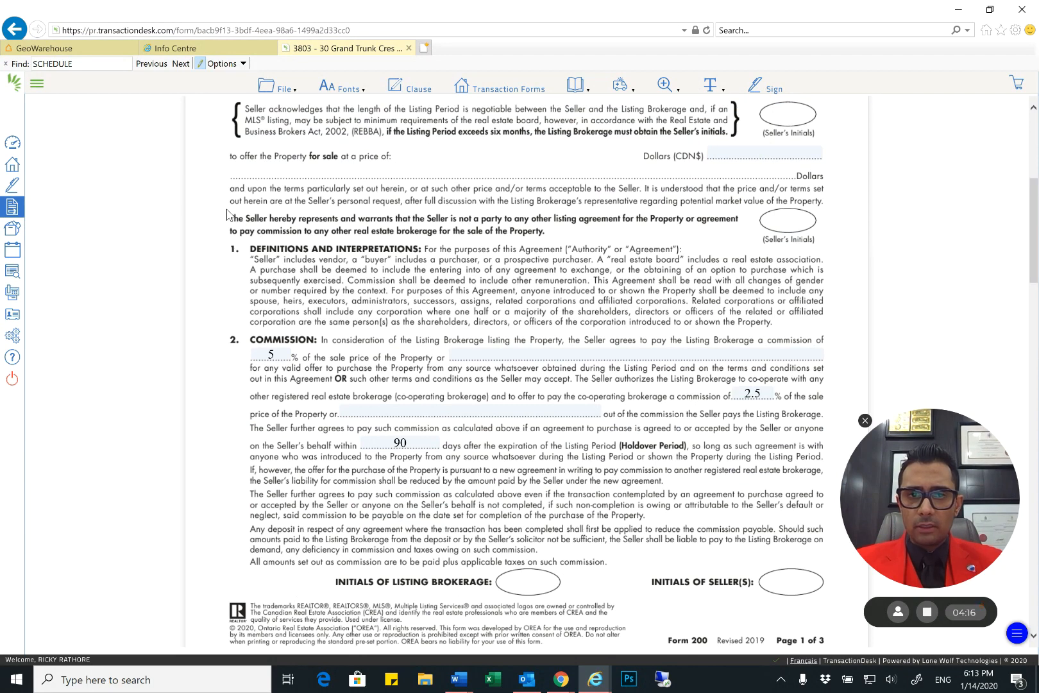
pyautogui.moveTo(228, 212); pyautogui.dragTo(834, 242)
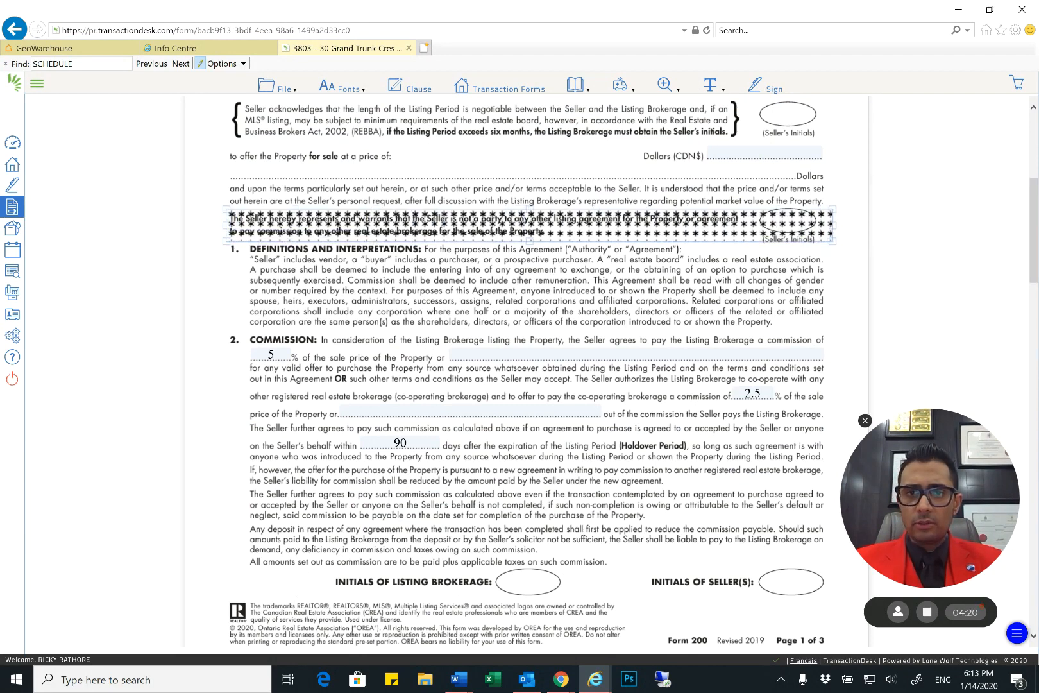
pyautogui.scroll(5, 526, 372)
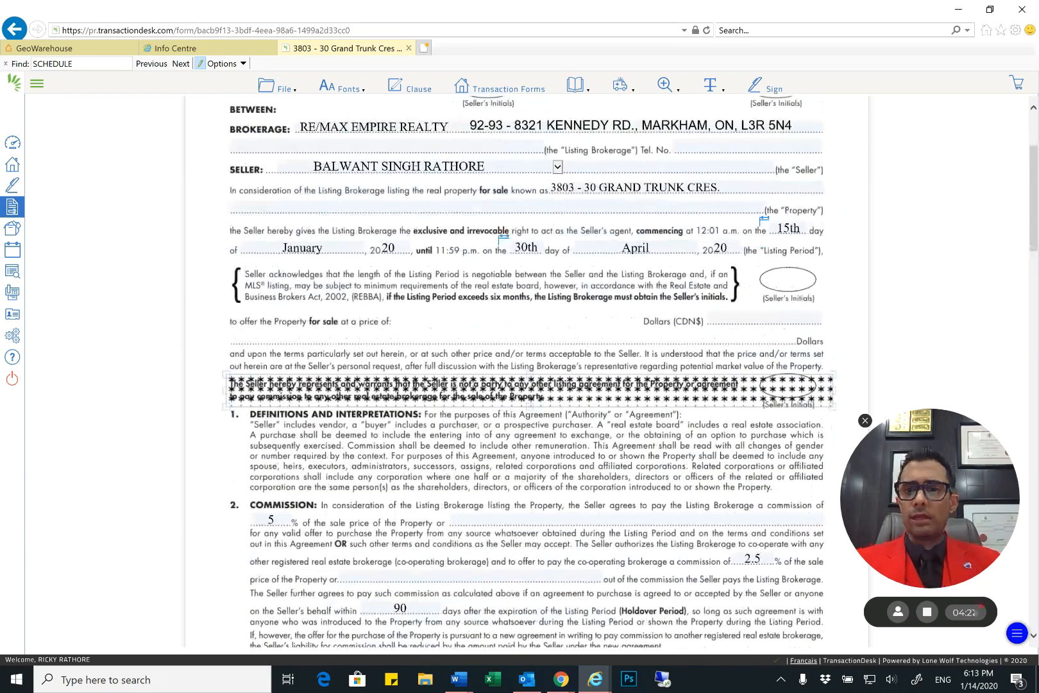
pyautogui.scroll(-2, 356, 345)
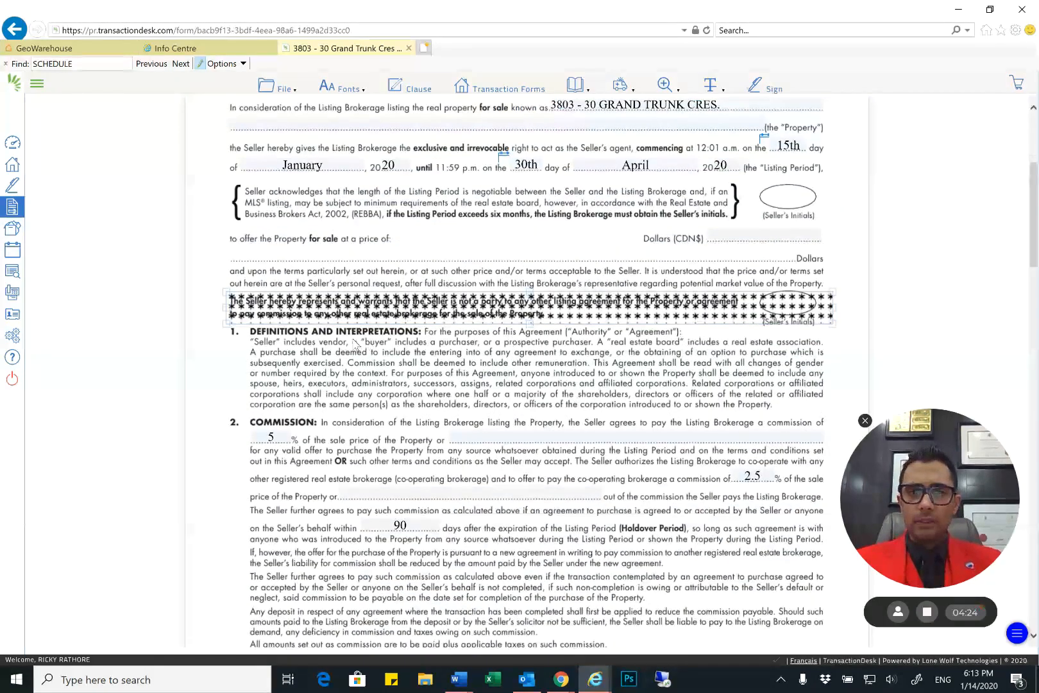
# Shrink the redaction block so it covers only the seller's initials oval beside the statement about other listing agreements
pyautogui.moveTo(227, 323); pyautogui.dragTo(570, 310)
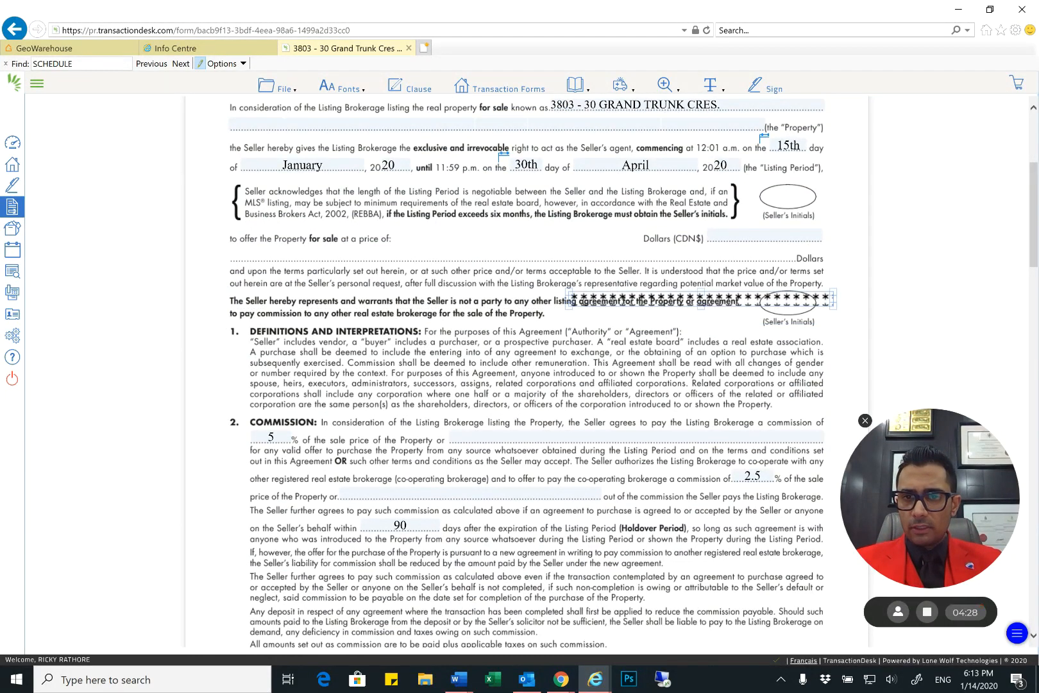
pyautogui.moveTo(701, 306); pyautogui.dragTo(701, 314)
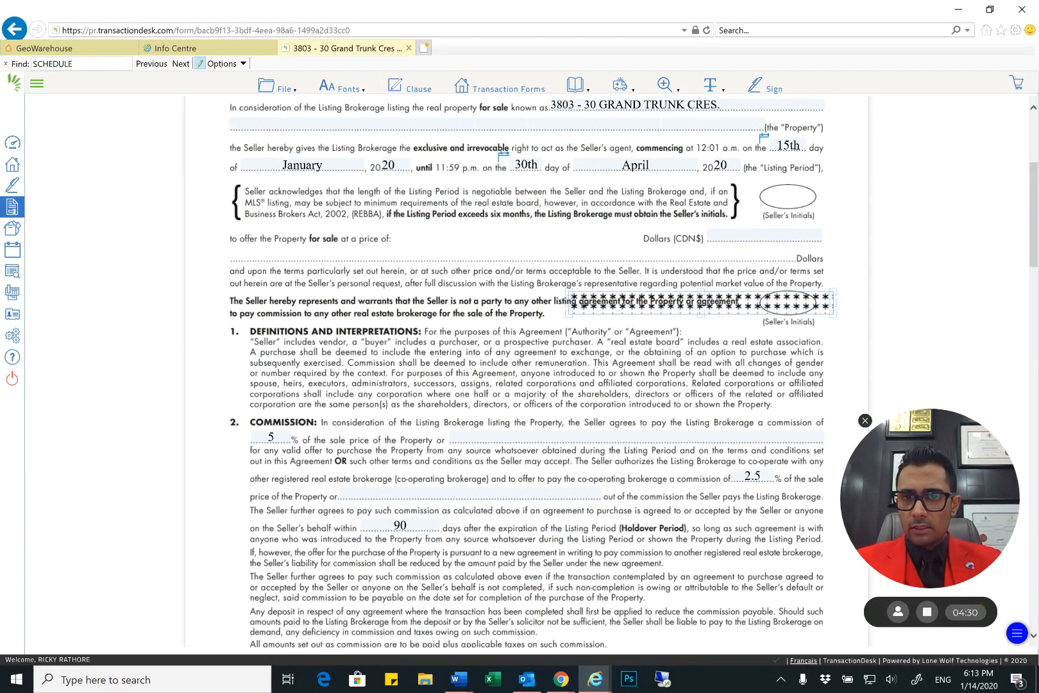
pyautogui.moveTo(569, 304); pyautogui.dragTo(759, 304)
pyautogui.moveTo(838, 303); pyautogui.dragTo(818, 303)
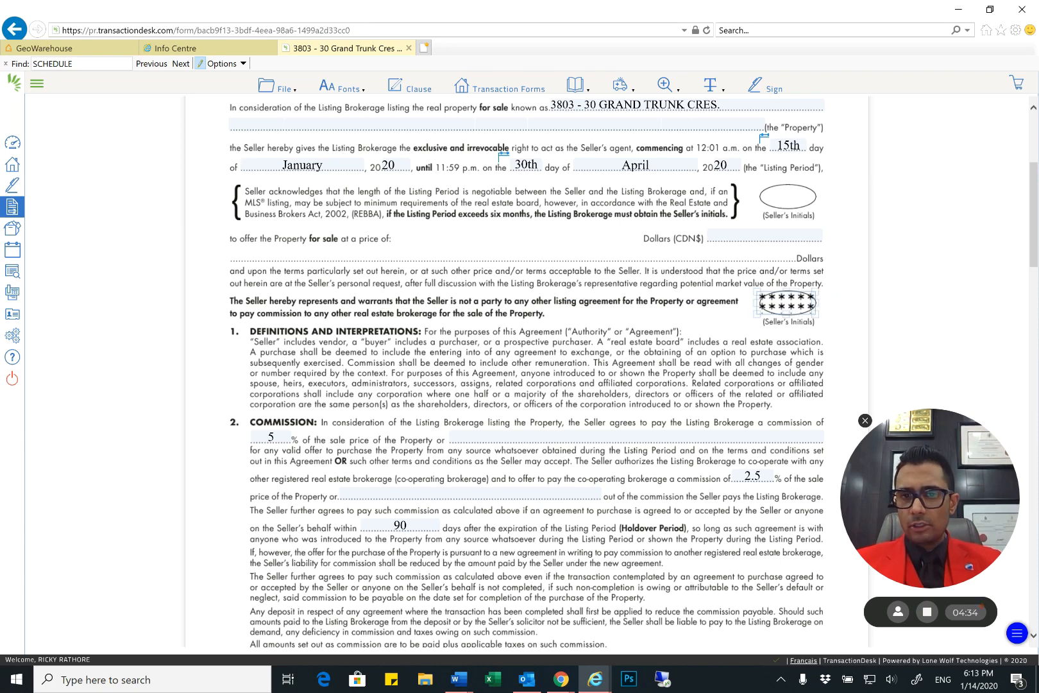
# Move the redaction block onto the seller's initials oval beside the six-month listing period acknowledgement and extend it slightly upward
pyautogui.scroll(3, 526, 373)
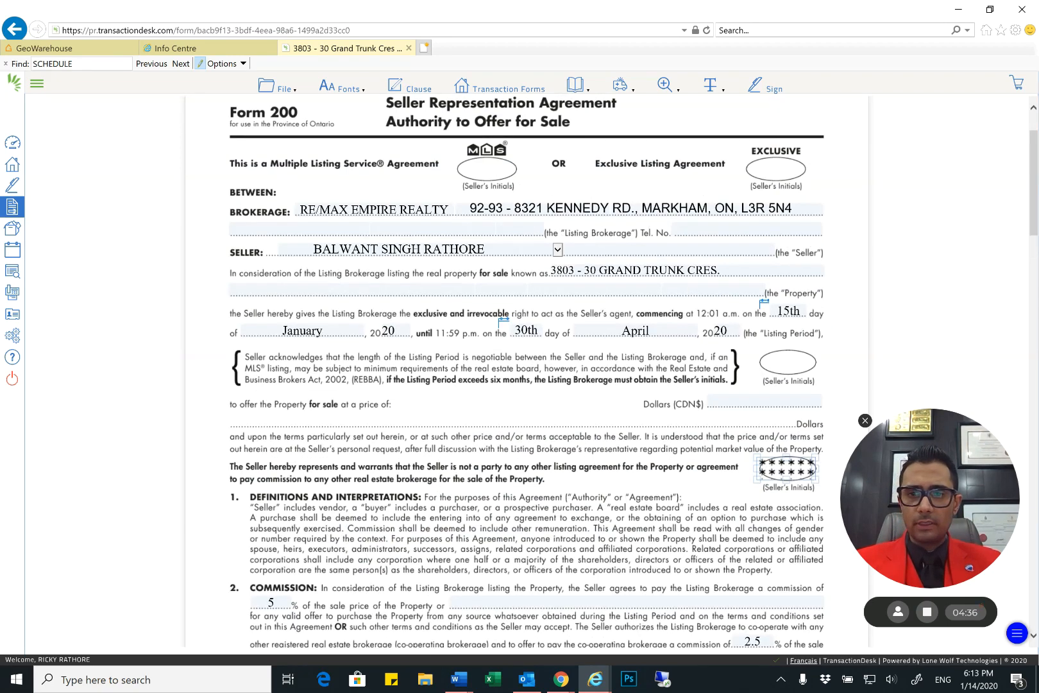
pyautogui.moveTo(787, 469); pyautogui.dragTo(790, 363)
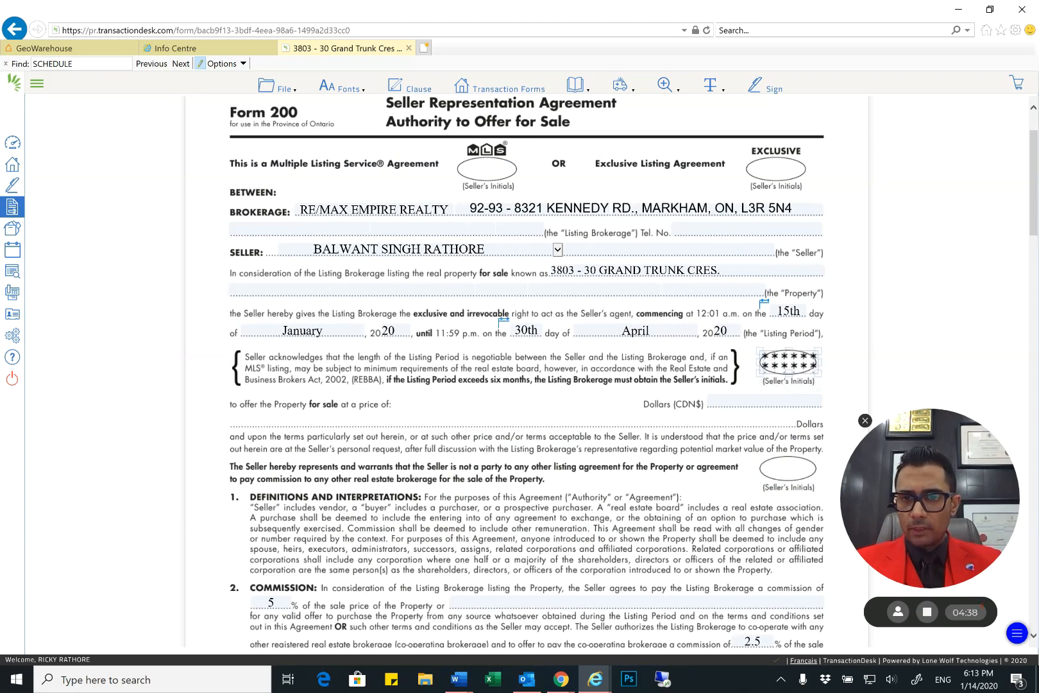
pyautogui.scroll(-1, 526, 373)
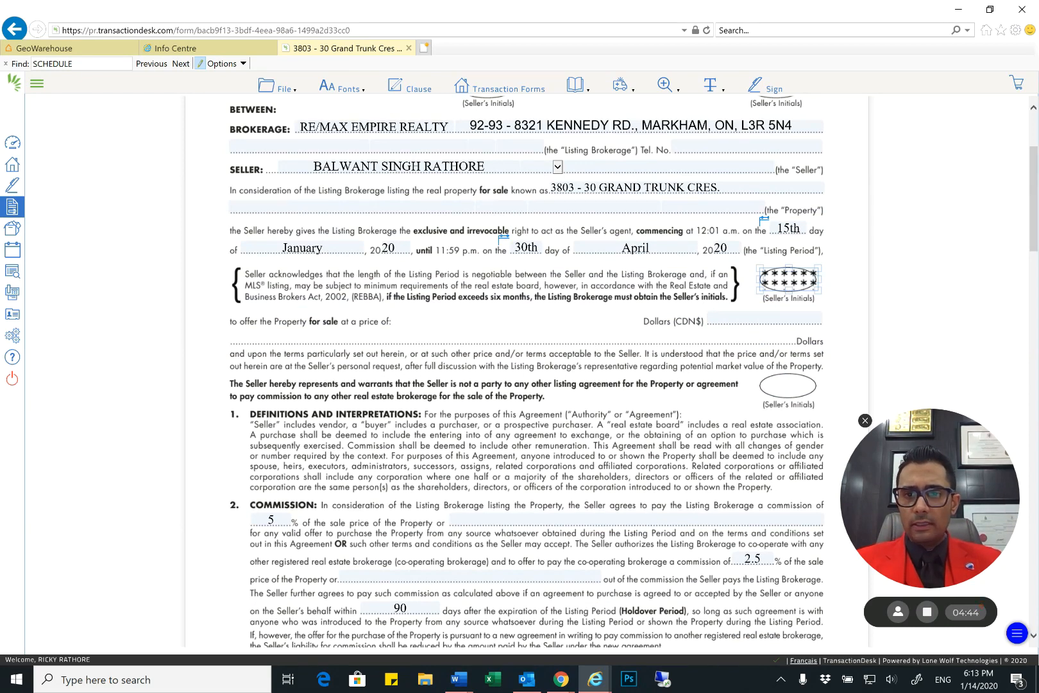
pyautogui.press('Escape')
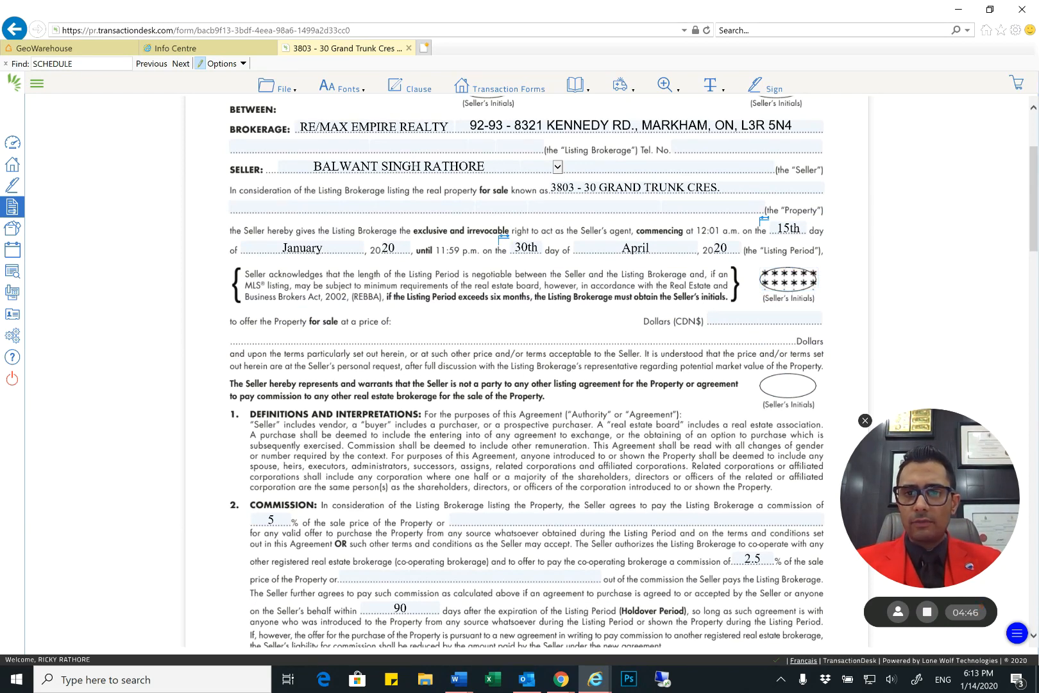
pyautogui.scroll(2, 526, 372)
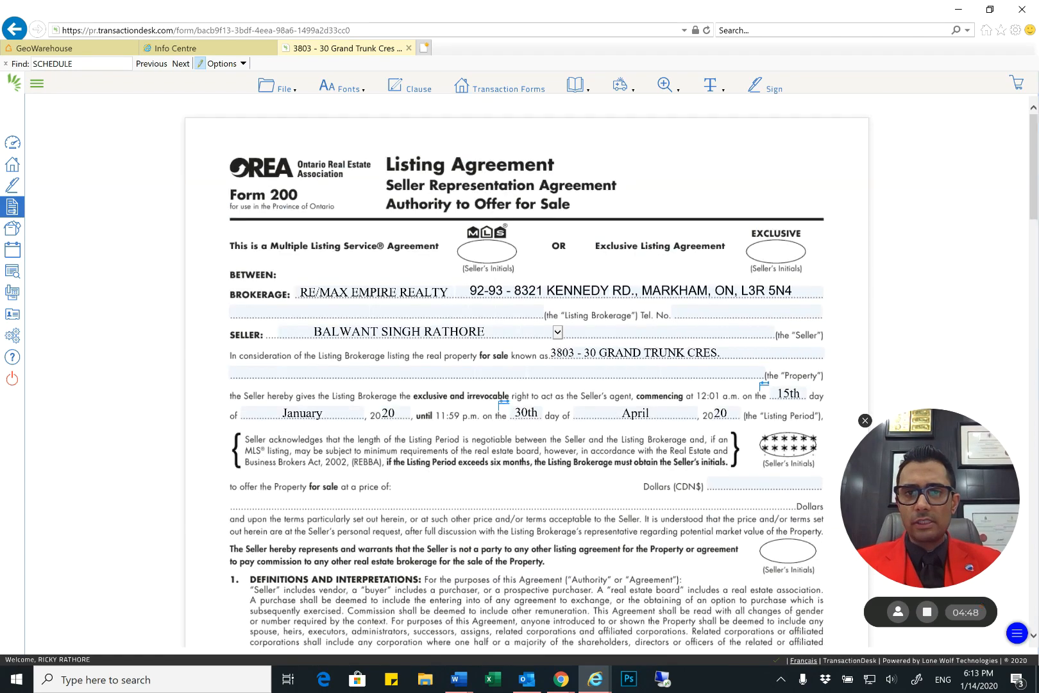
pyautogui.scroll(-3, 526, 379)
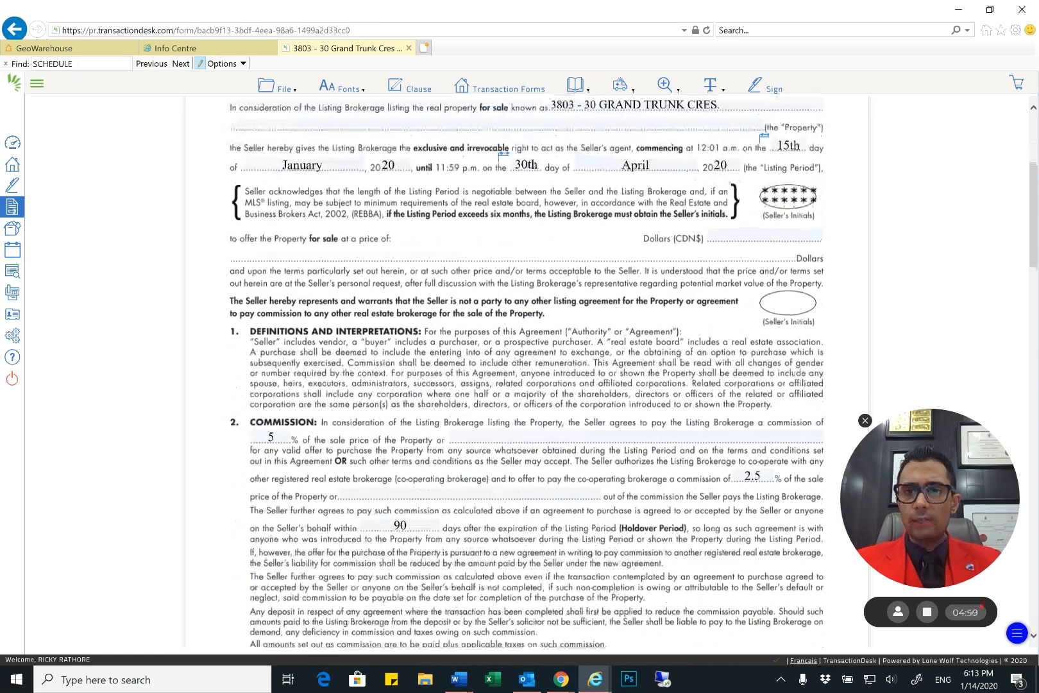
pyautogui.moveTo(789, 186); pyautogui.dragTo(789, 180)
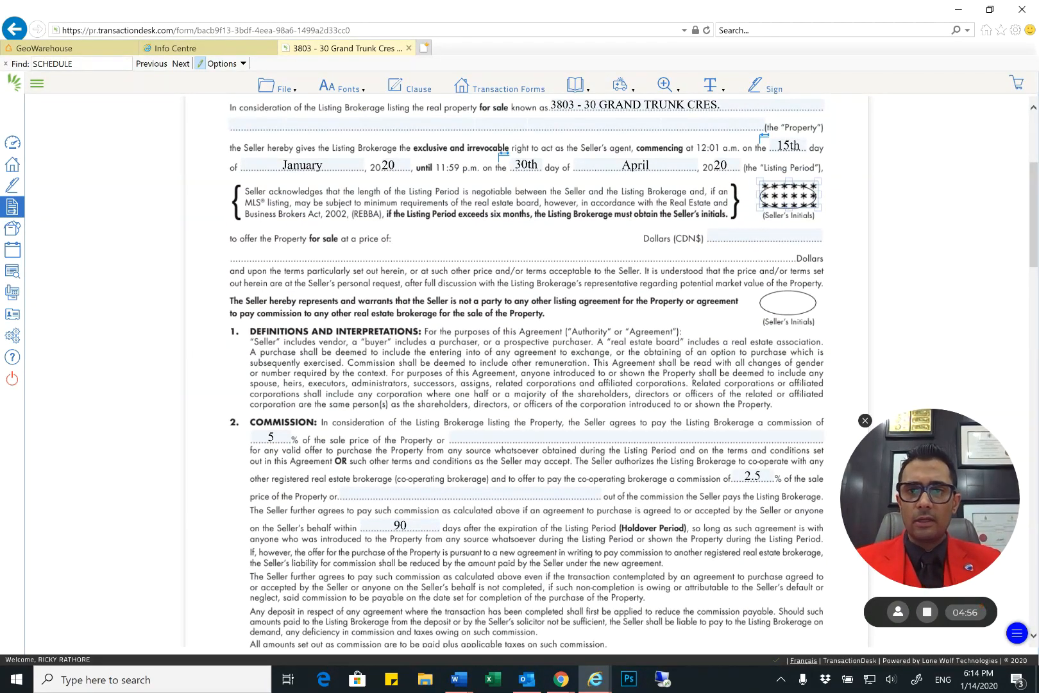
# Set the price at which the property is offered for sale to 900000 Canadian dollars
pyautogui.click(765, 235)
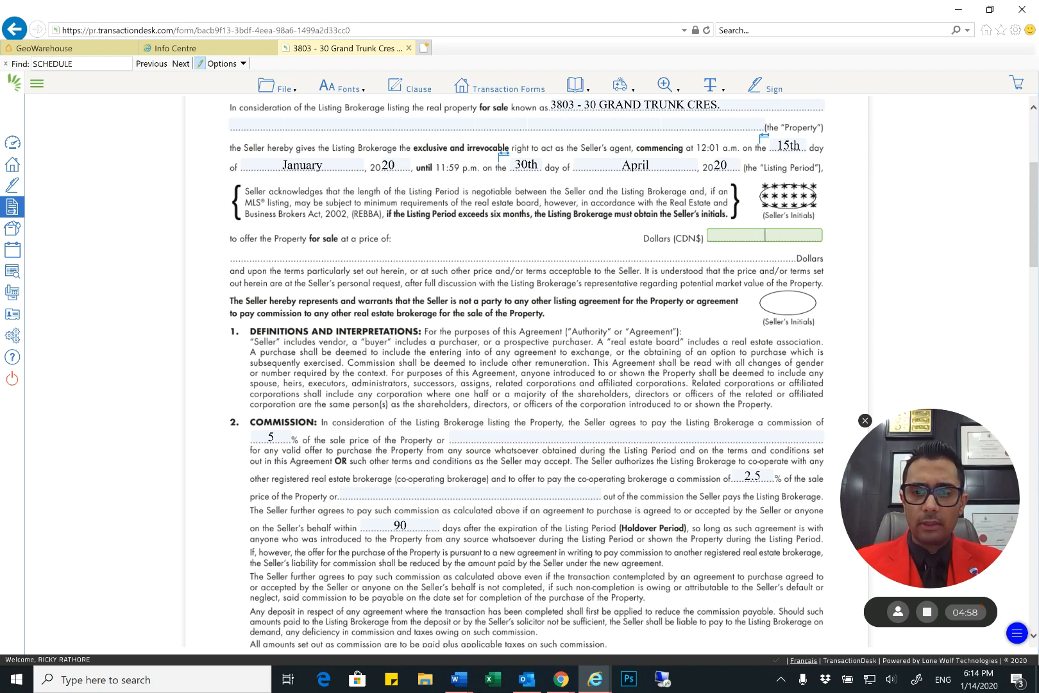
pyautogui.write('900000')
pyautogui.press('Tab')
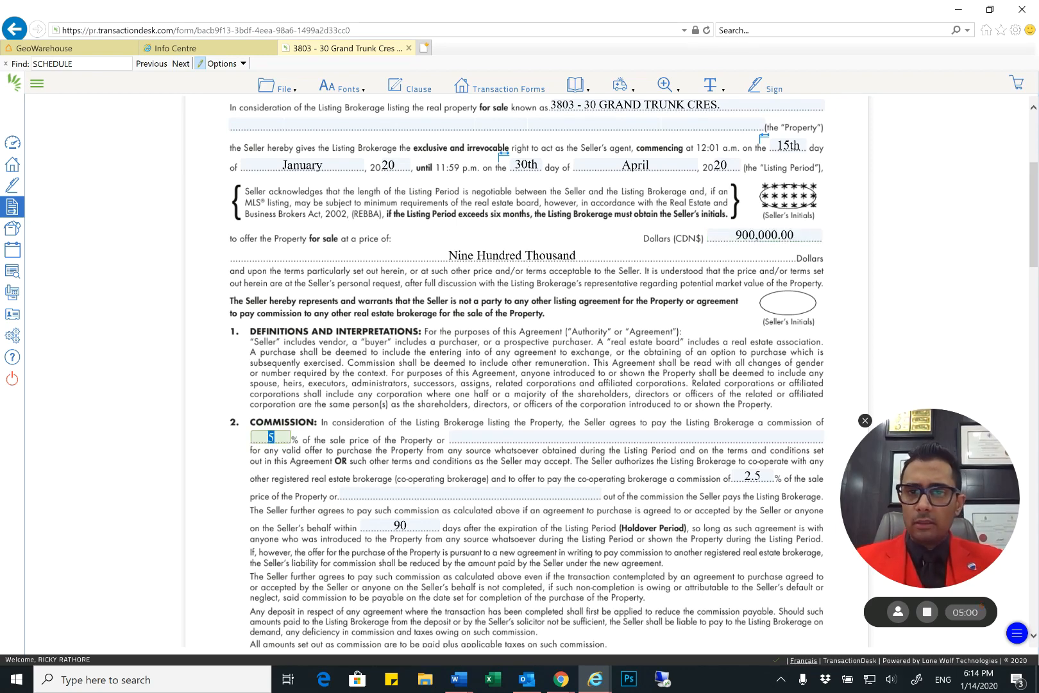
pyautogui.click(435, 230)
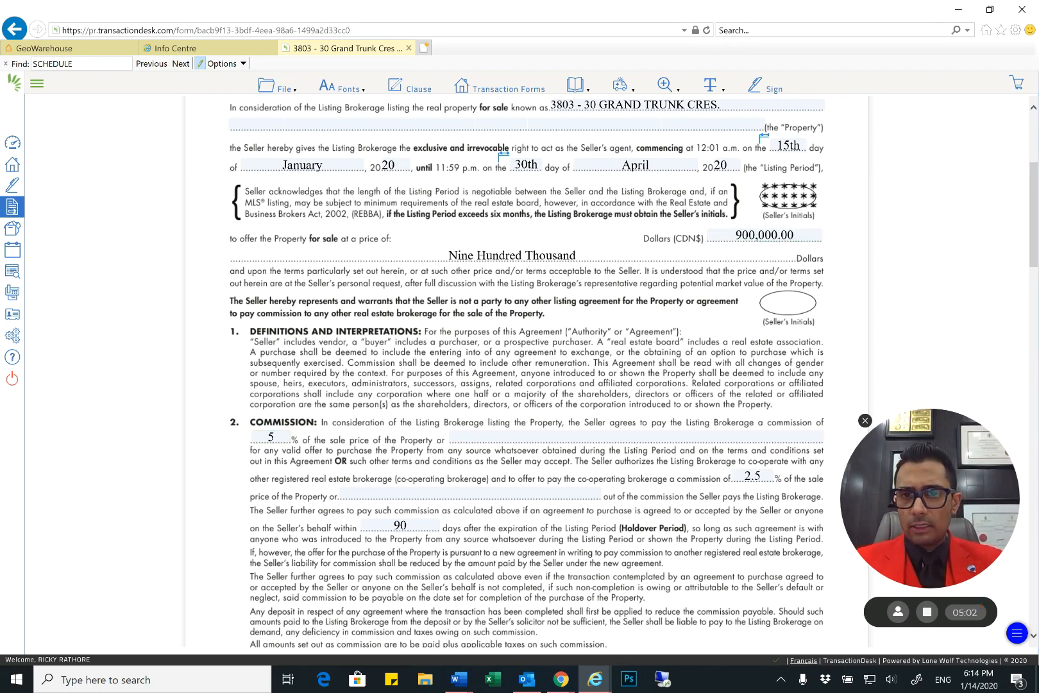
pyautogui.scroll(-1, 432, 197)
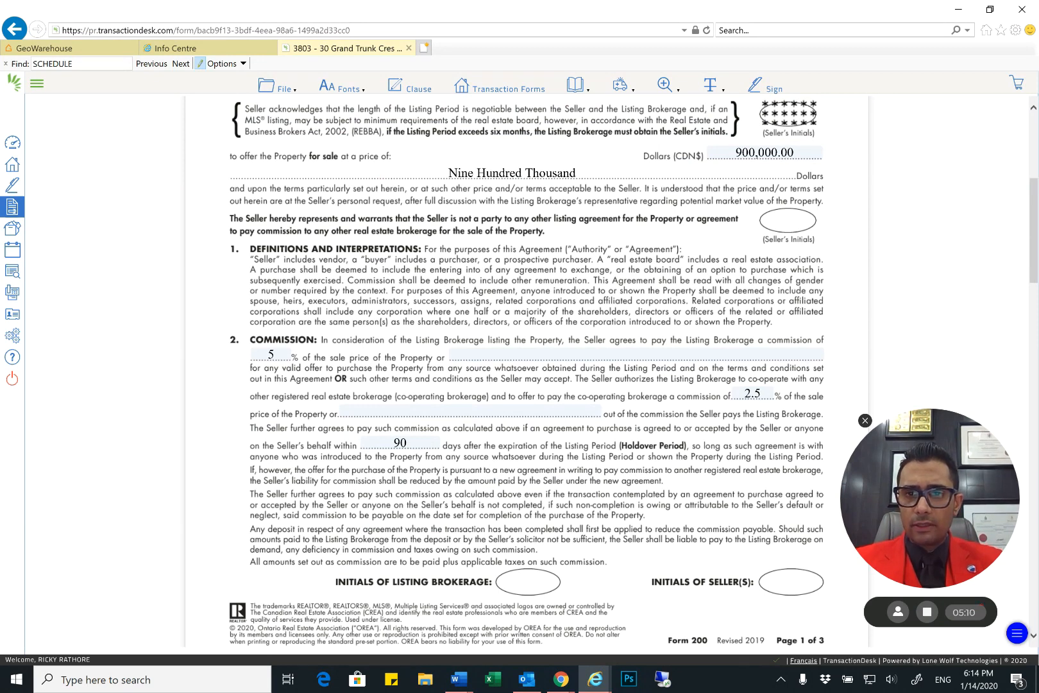
pyautogui.scroll(-2, 512, 317)
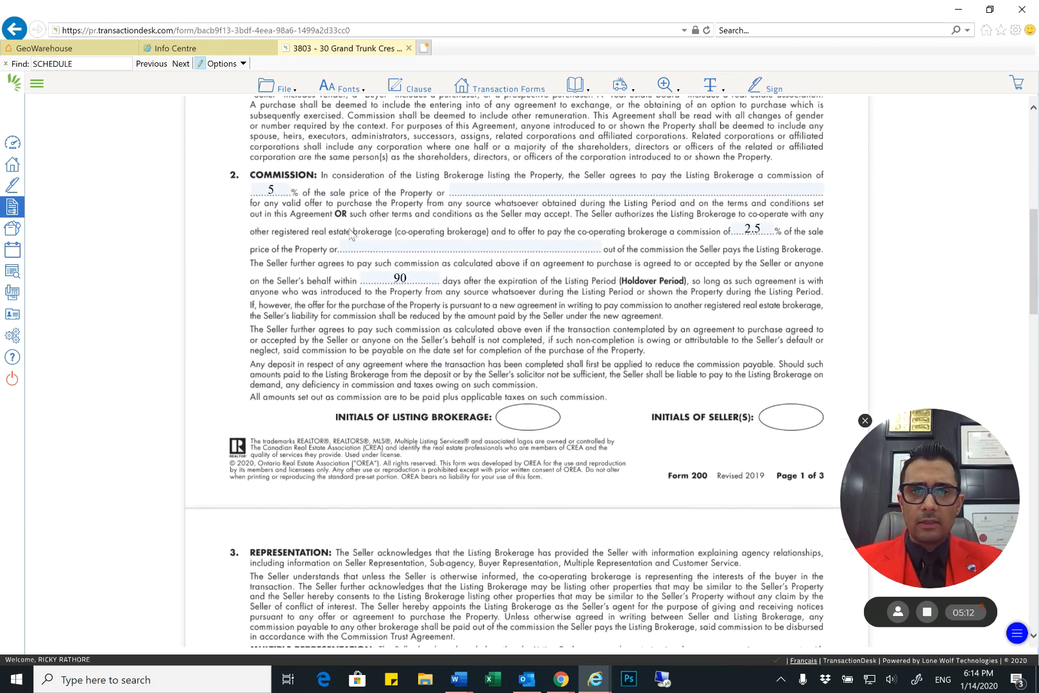
# Review the Form 200 Commission section's listing commission, co-operating brokerage commission and Holdover Period entries
pyautogui.click(268, 189)
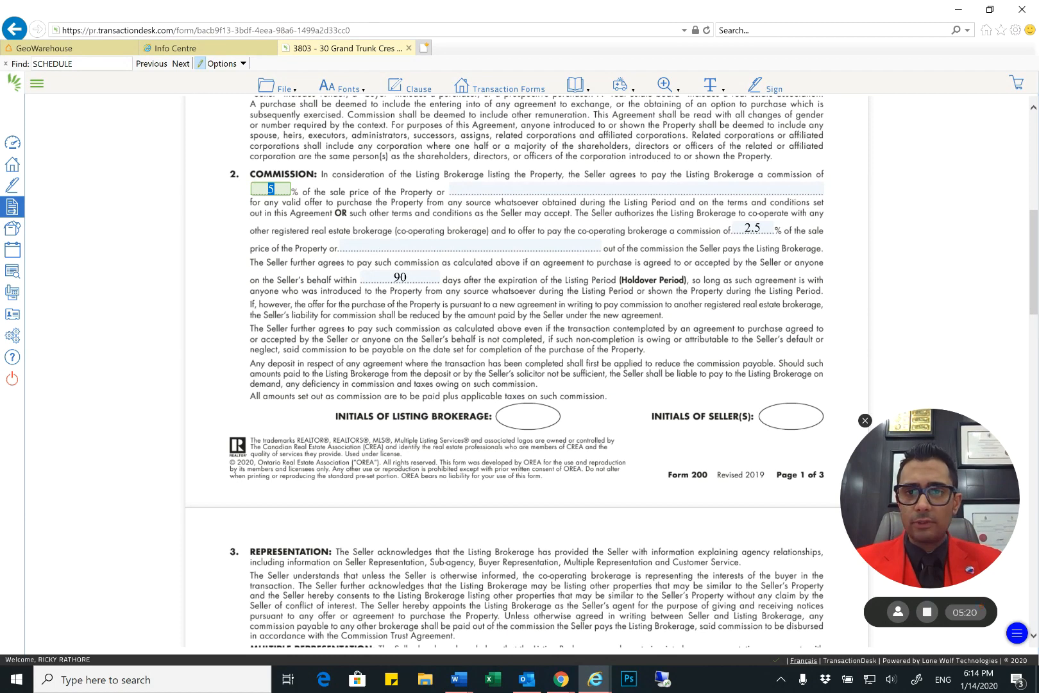
pyautogui.click(387, 216)
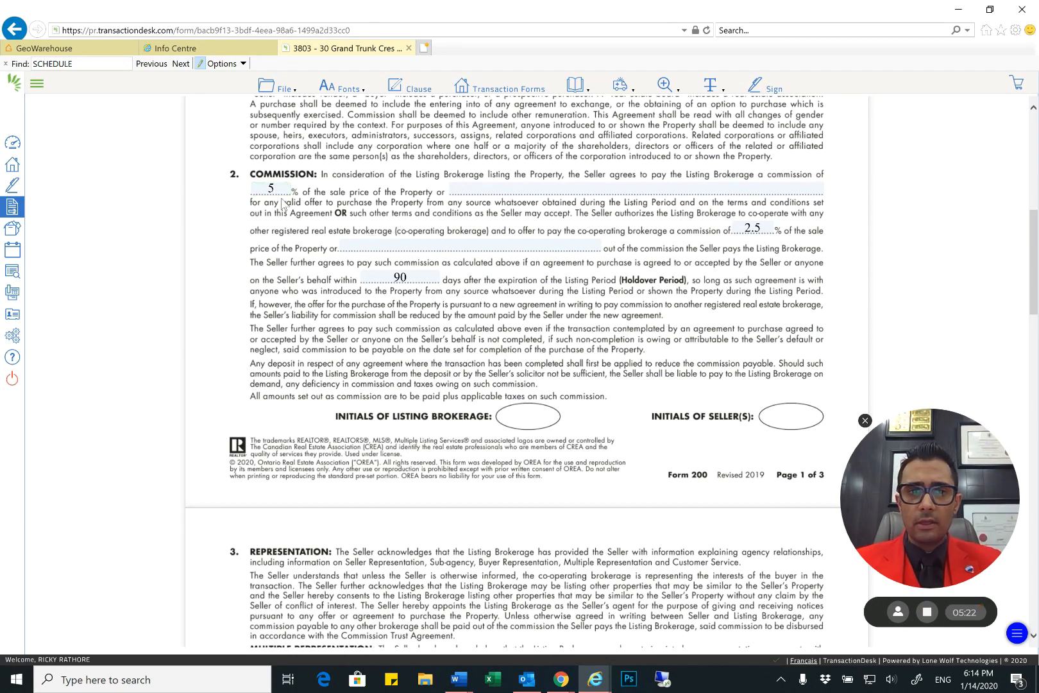
pyautogui.click(272, 190)
pyautogui.doubleClick(272, 190)
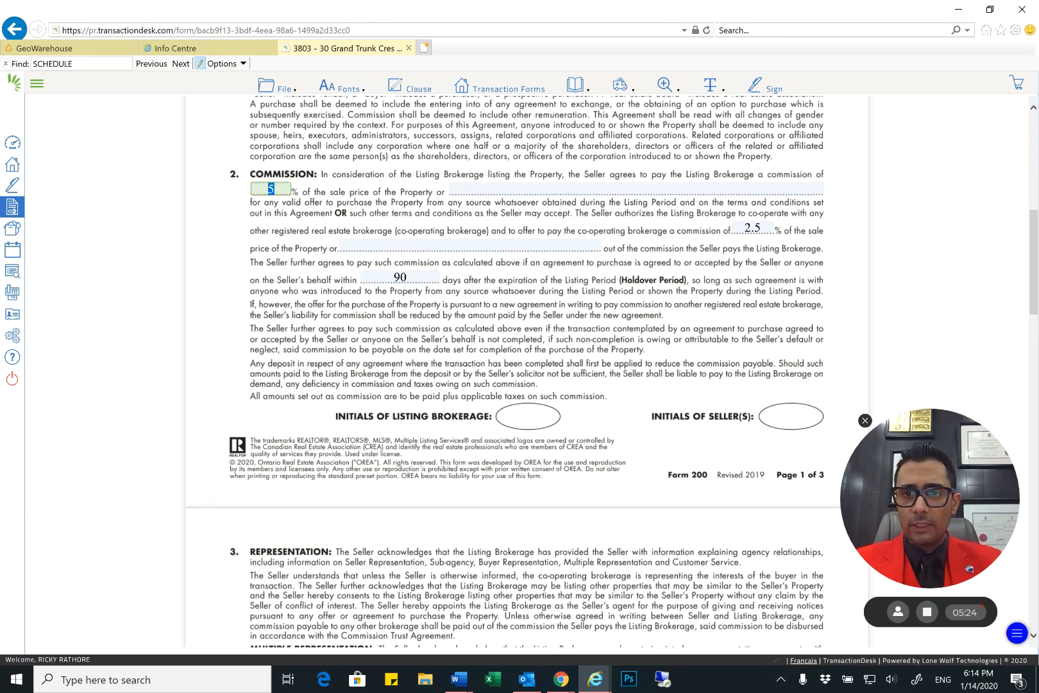
pyautogui.click(333, 184)
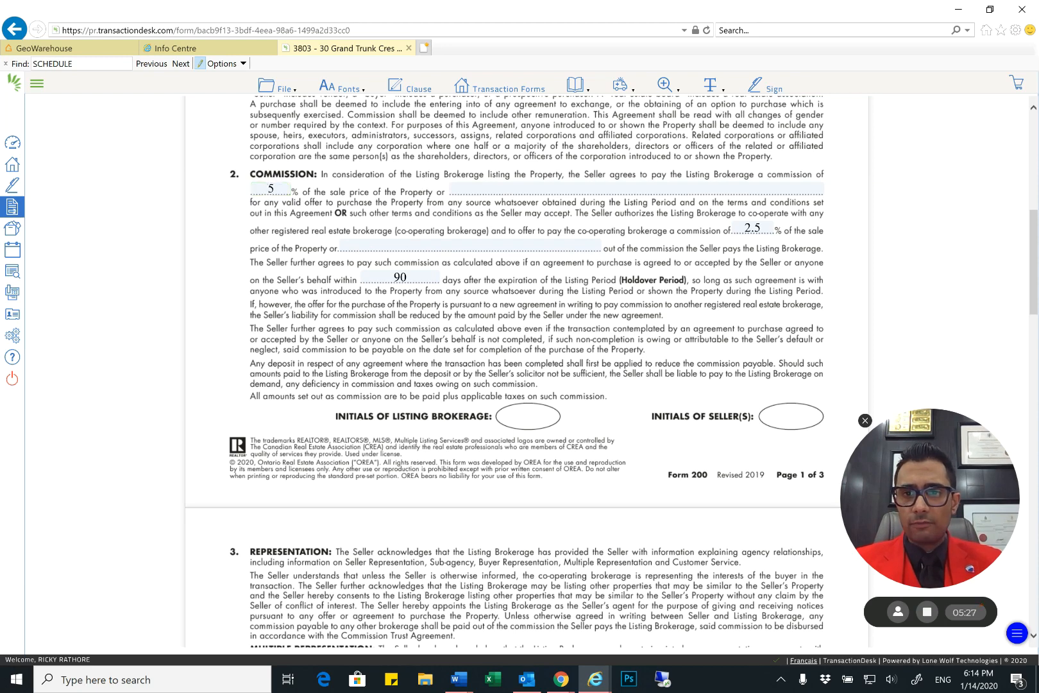
pyautogui.doubleClick(271, 188)
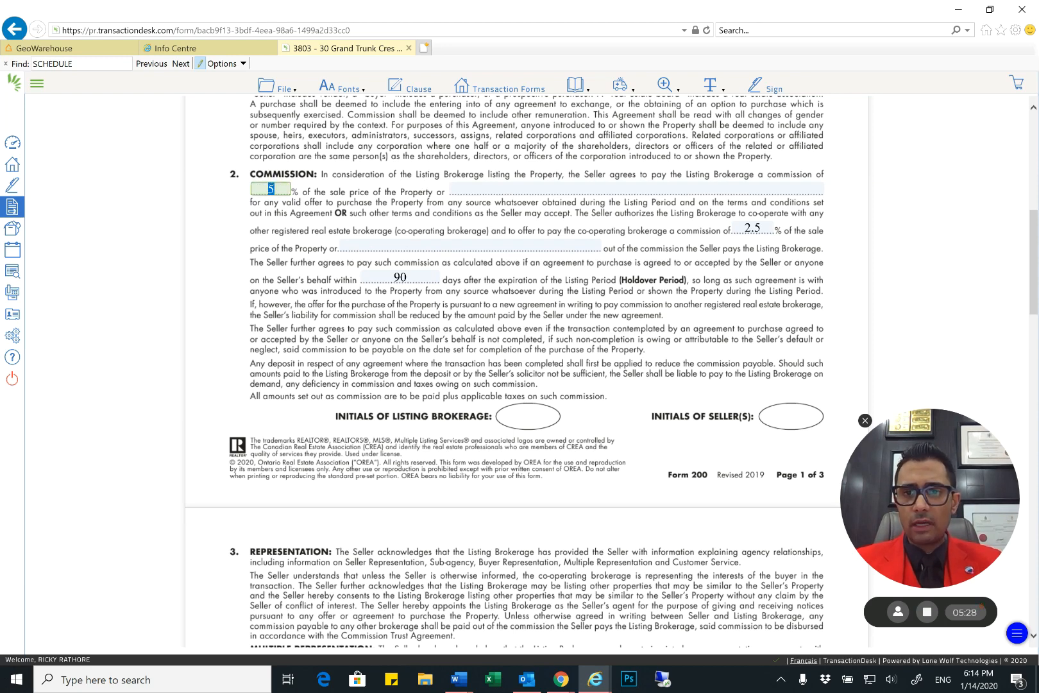
pyautogui.doubleClick(753, 228)
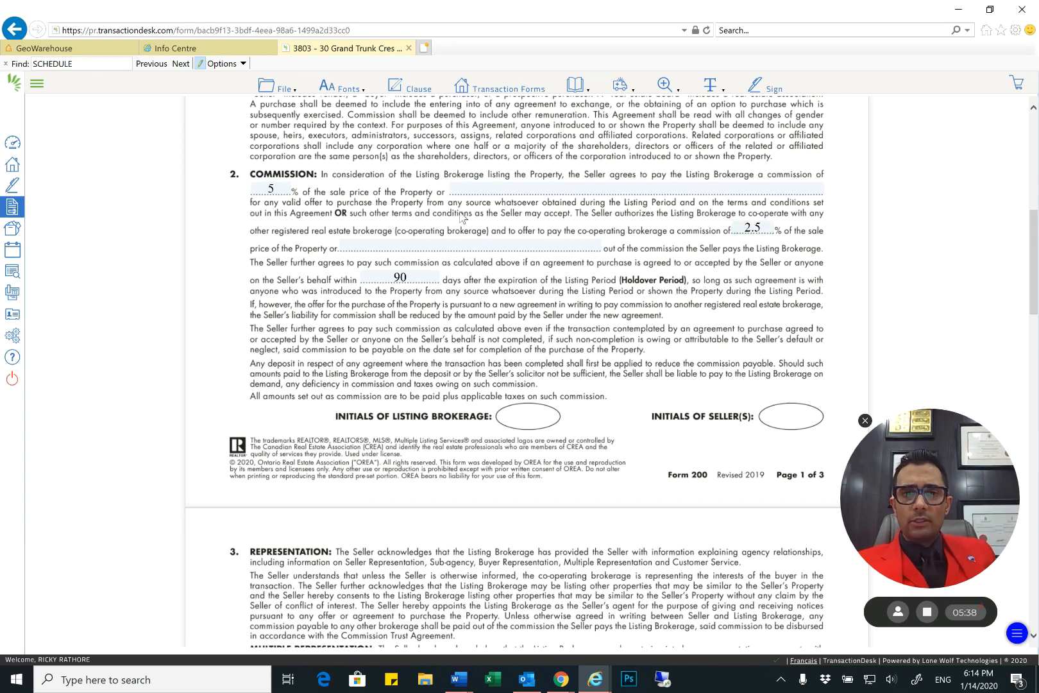
pyautogui.scroll(-1, 292, 113)
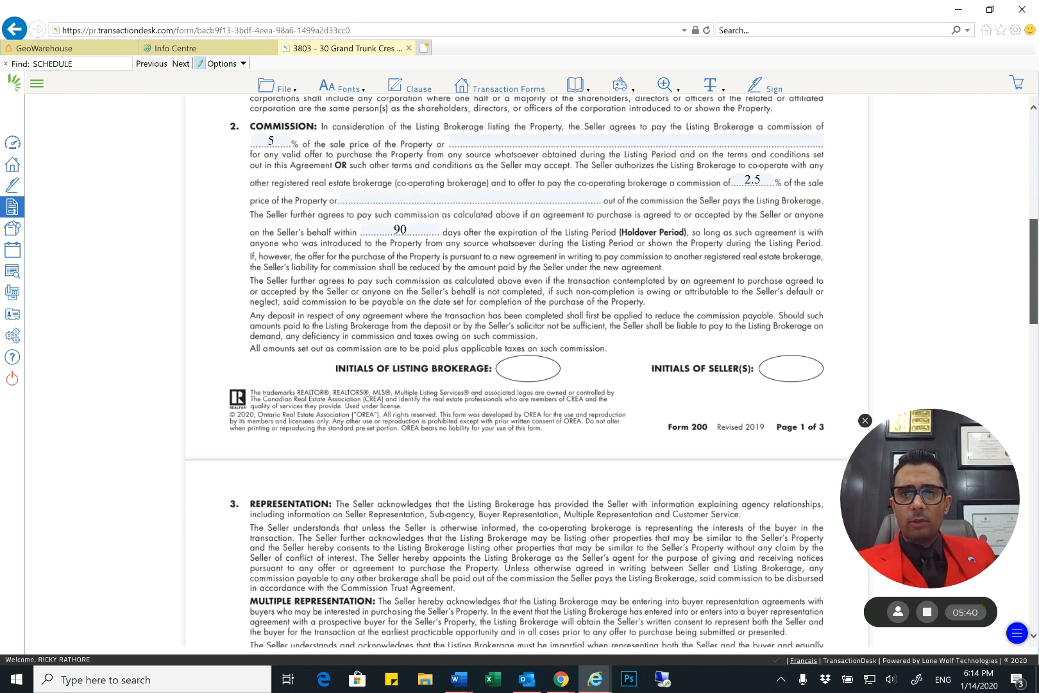
pyautogui.click(277, 140)
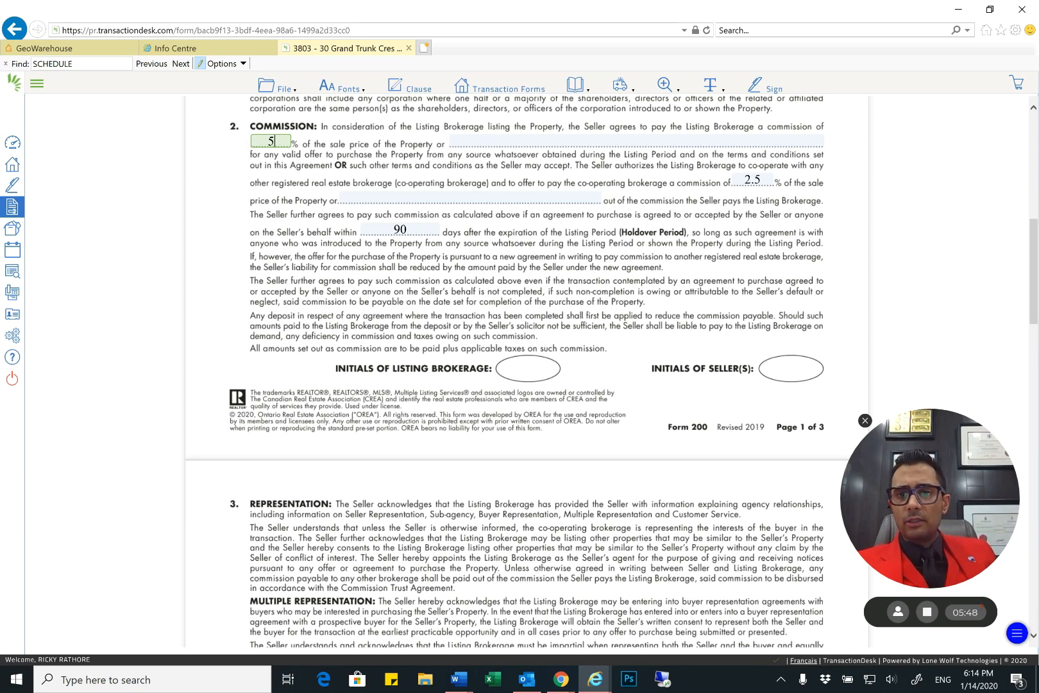
pyautogui.click(752, 179)
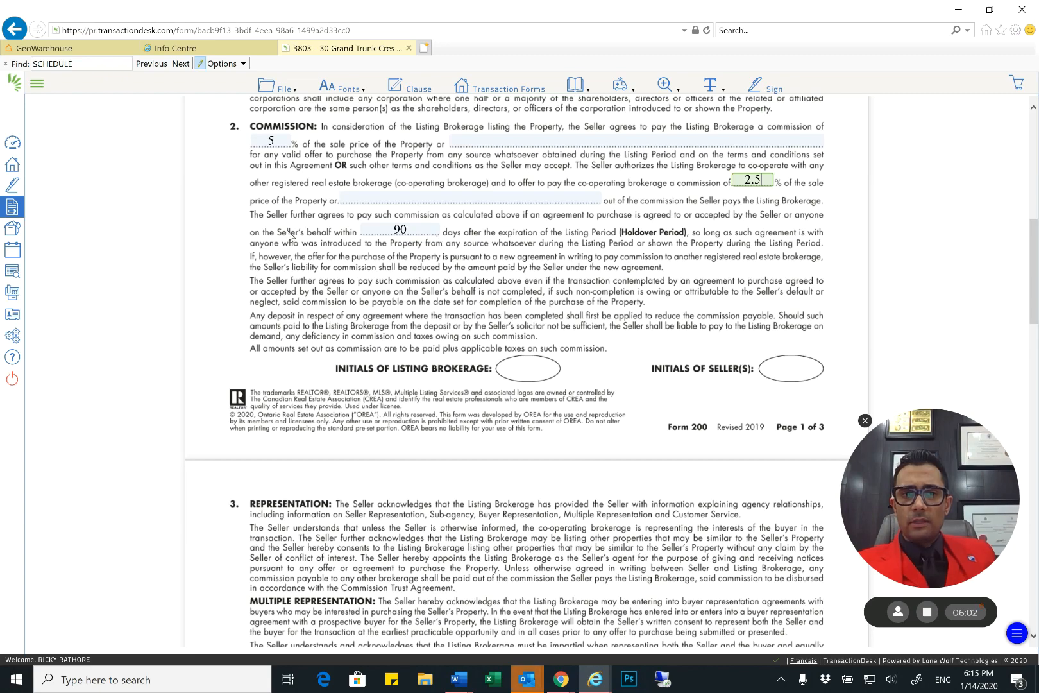
pyautogui.click(420, 232)
pyautogui.click(449, 233)
# Review the remainder of Form 200, including the attached schedule entry, signature lines, insurance declaration and acknowledgement
pyautogui.scroll(-6, 537, 372)
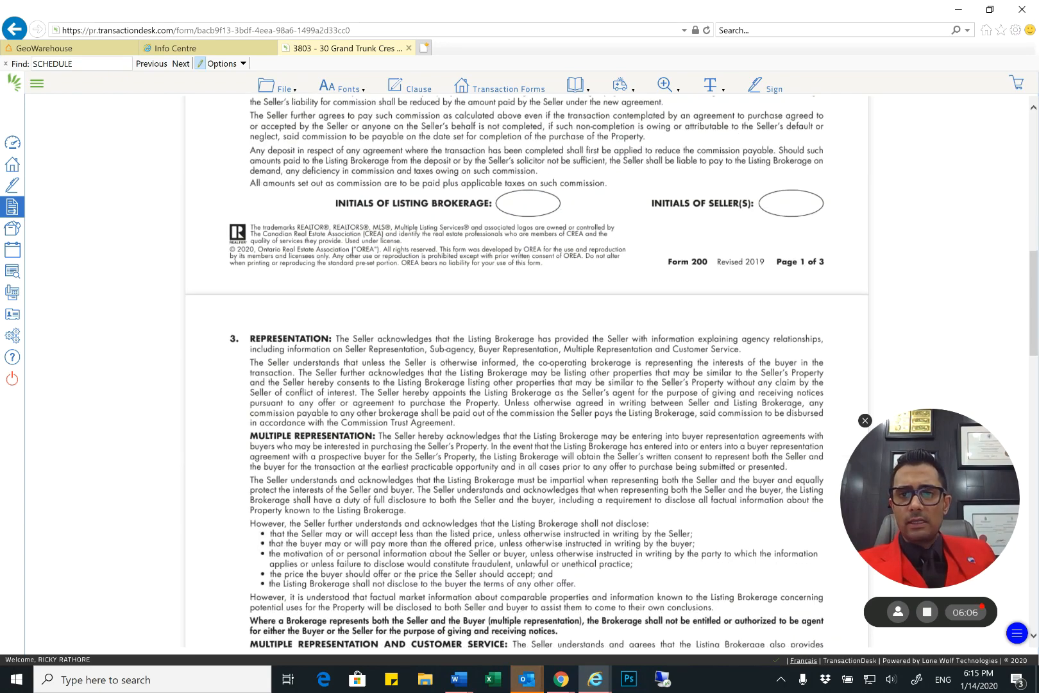
pyautogui.scroll(-4, 465, 185)
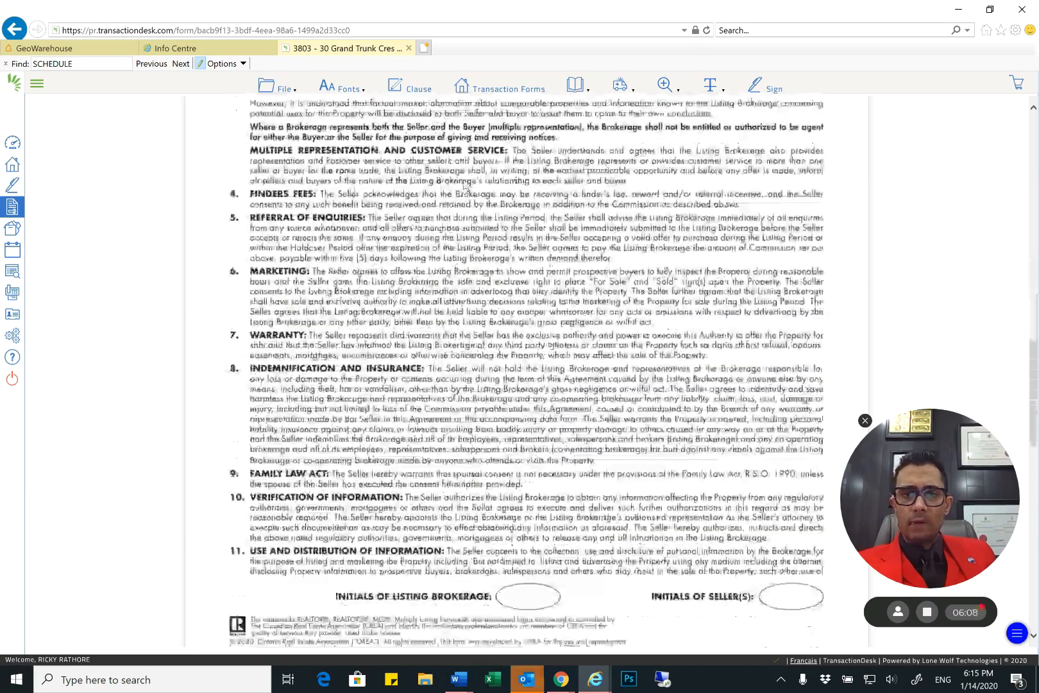
pyautogui.scroll(-9, 467, 186)
pyautogui.click(434, 354)
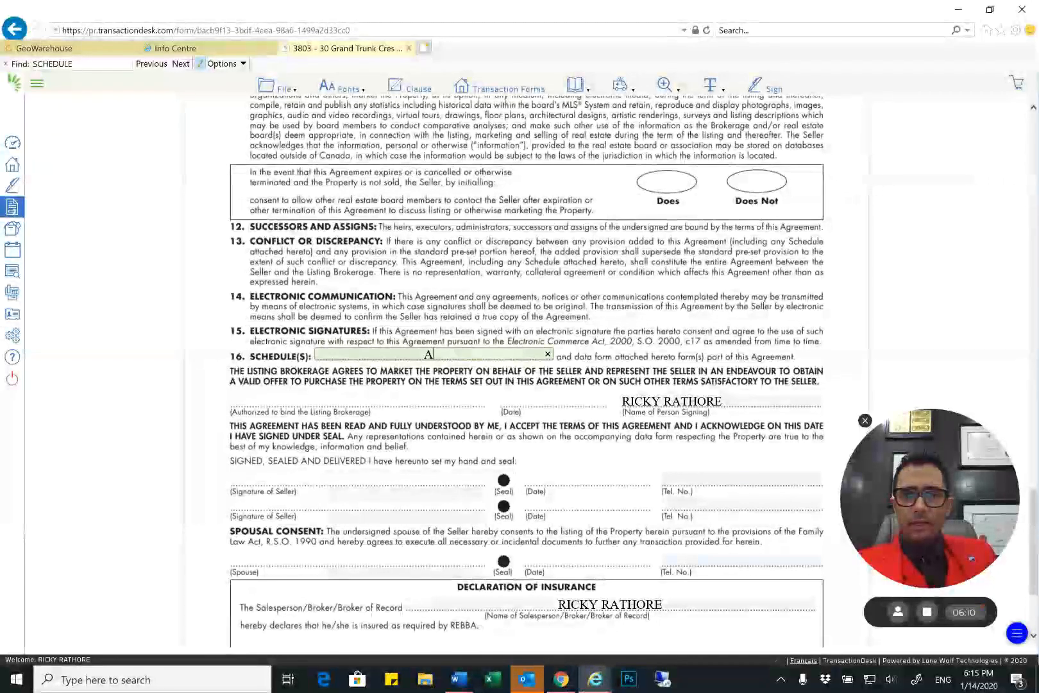
pyautogui.scroll(-3, 435, 354)
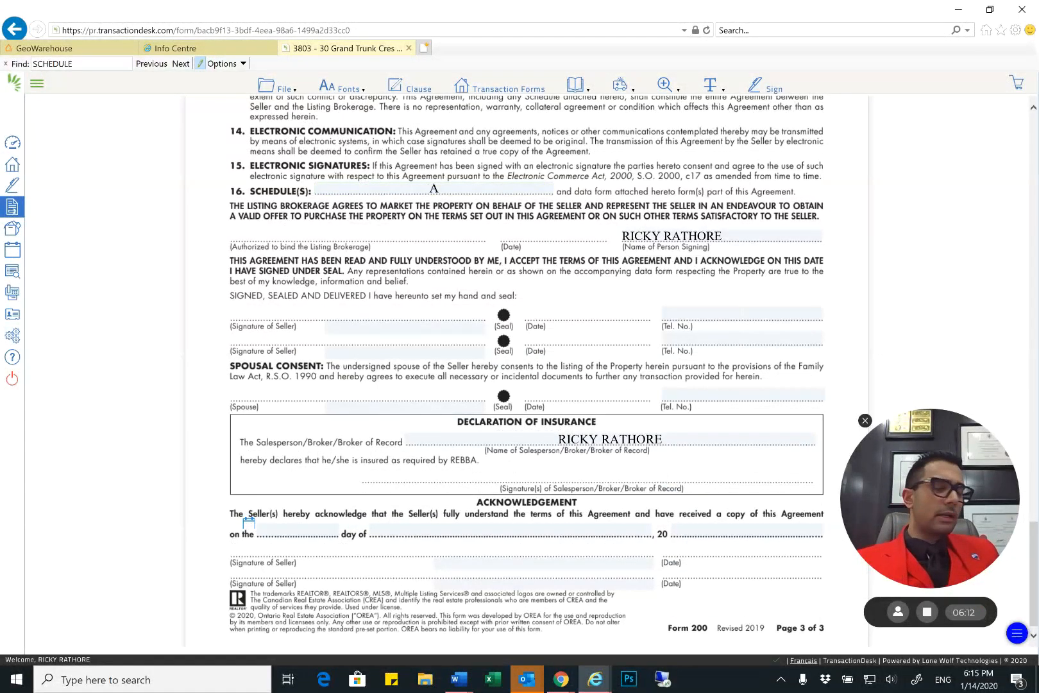
pyautogui.scroll(-1, 527, 373)
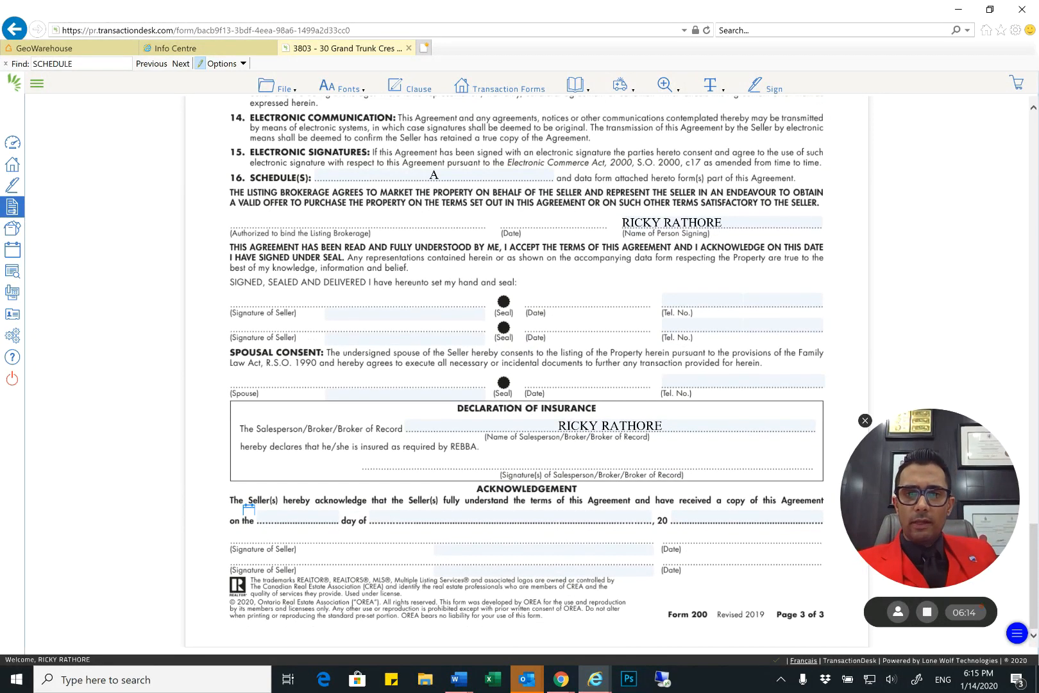
# Open Form 203, the Schedule to Listing Agreement, from the transaction's forms and fill in the property's unit number and street address
pyautogui.click(488, 86)
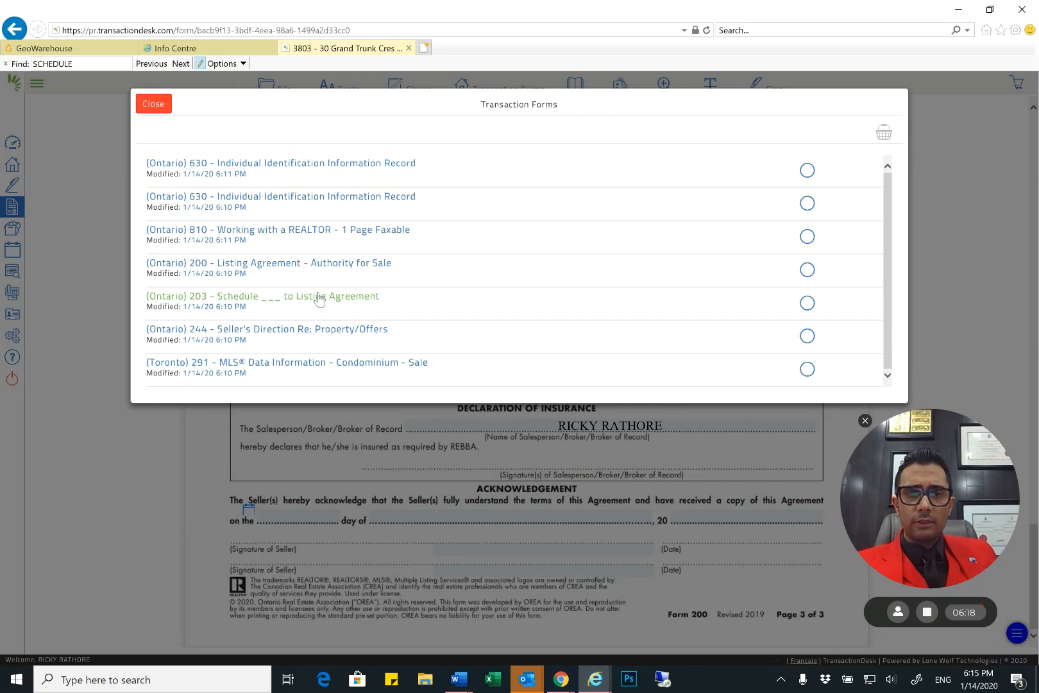
pyautogui.click(319, 298)
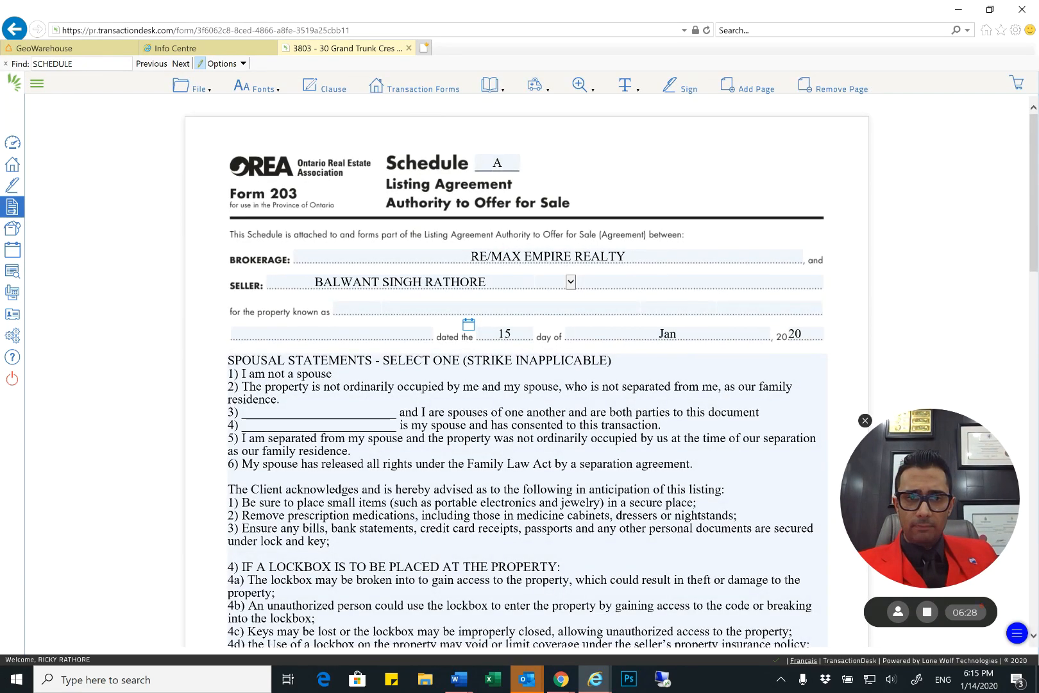
pyautogui.scroll(-1, 496, 235)
pyautogui.click(496, 235)
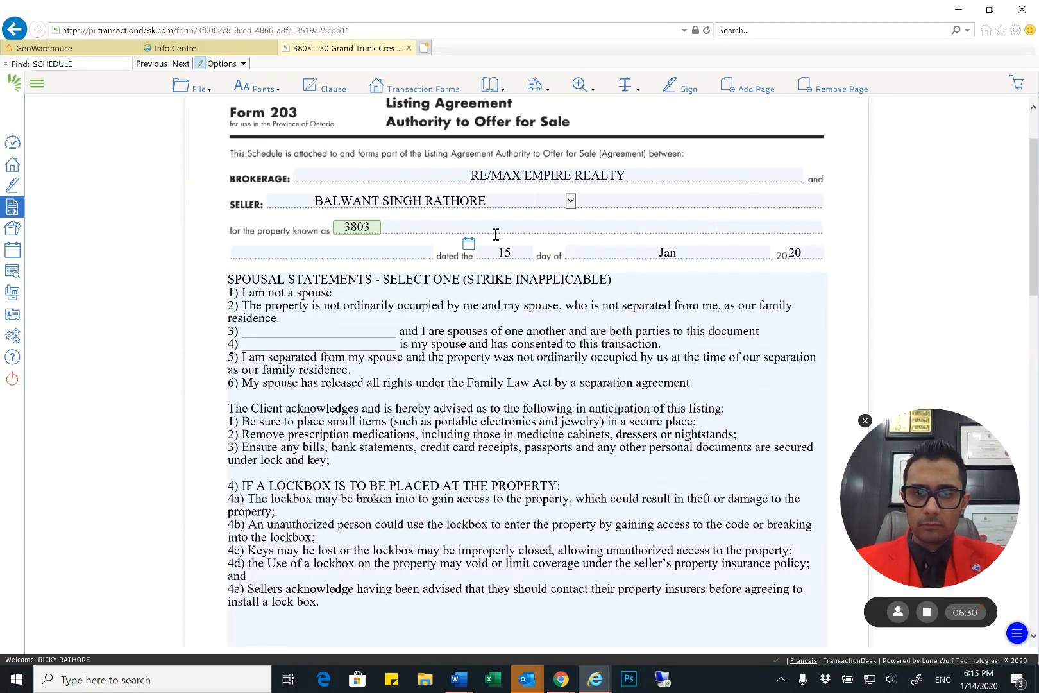
pyautogui.press('Tab')
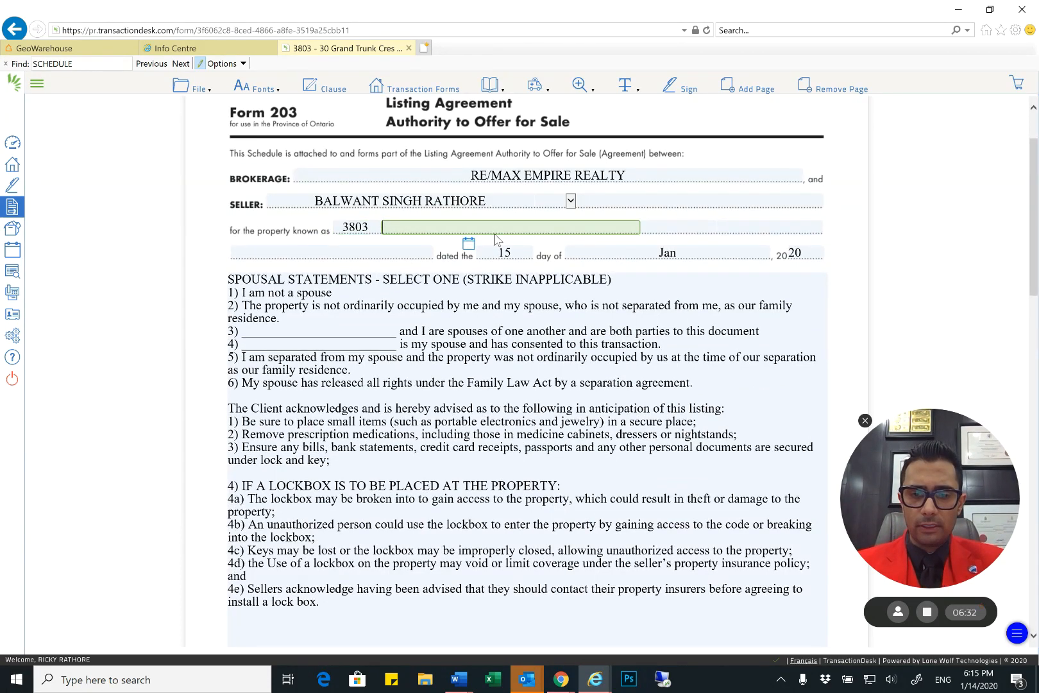
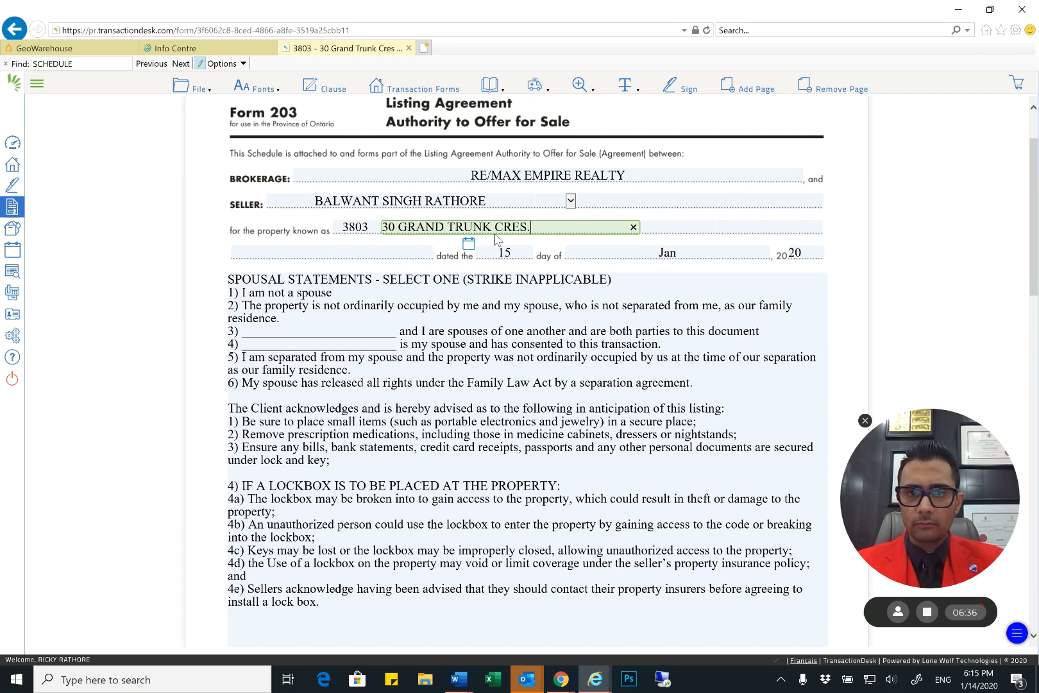
pyautogui.press('Tab')
pyautogui.scroll(-3, 496, 226)
pyautogui.scroll(3, 481, 212)
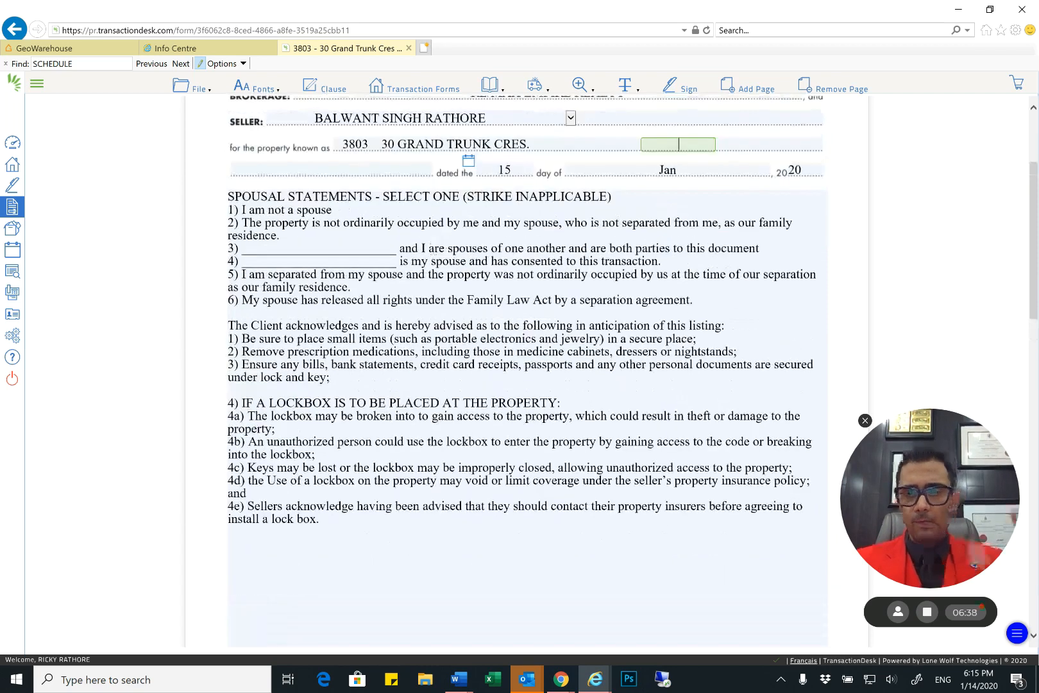
pyautogui.click(464, 199)
pyautogui.moveTo(465, 199); pyautogui.dragTo(286, 206)
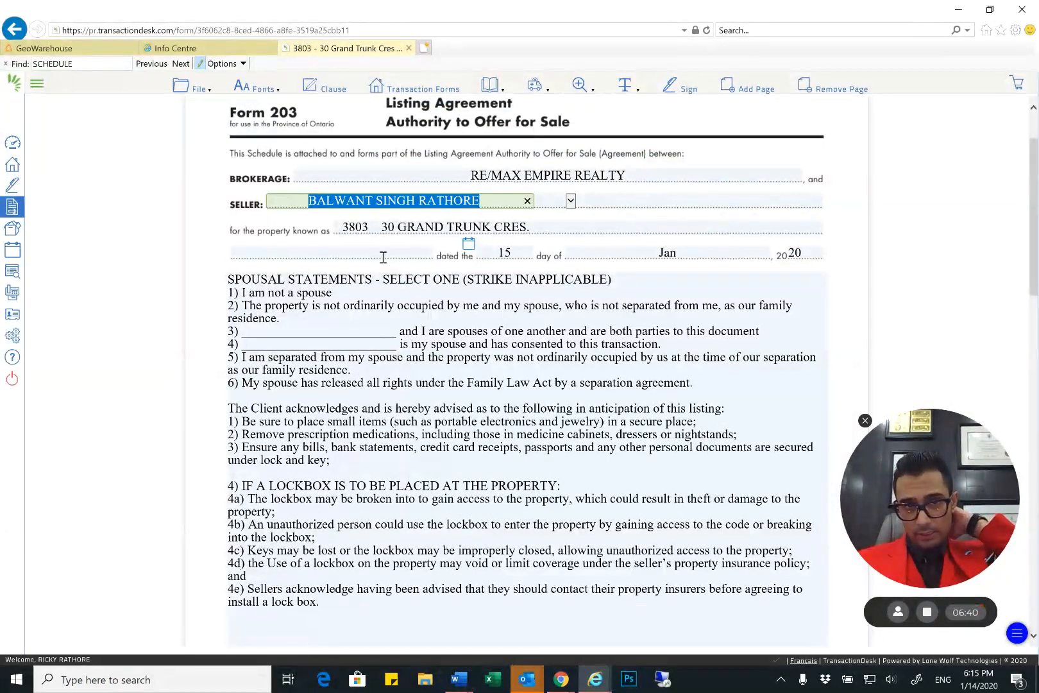
# Shorten the heading of the spousal statements in Schedule A to "SPOUSAL STATEMENT:"
pyautogui.click(290, 295)
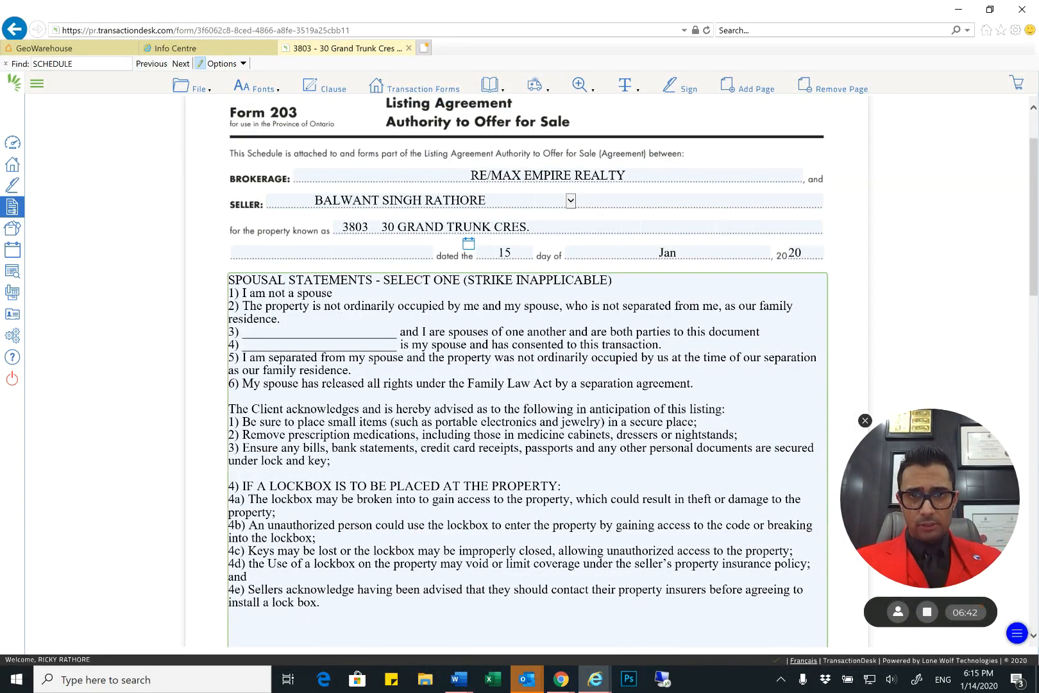
pyautogui.moveTo(616, 280); pyautogui.dragTo(379, 285)
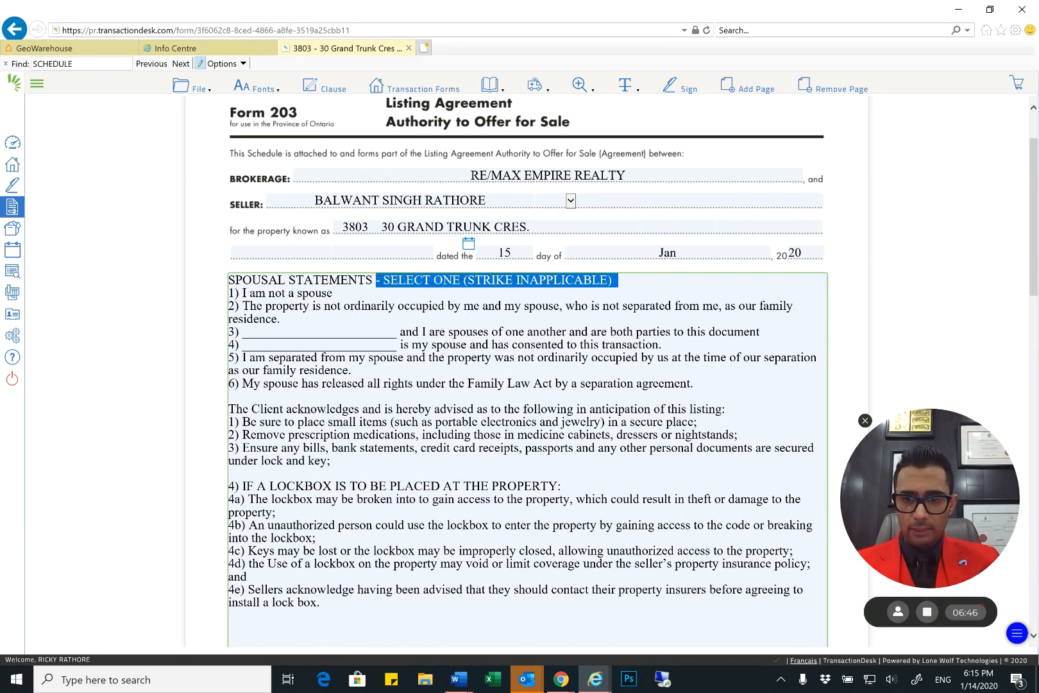
pyautogui.press('BackSpace')
pyautogui.press('BackSpace')
pyautogui.press('BackSpace')
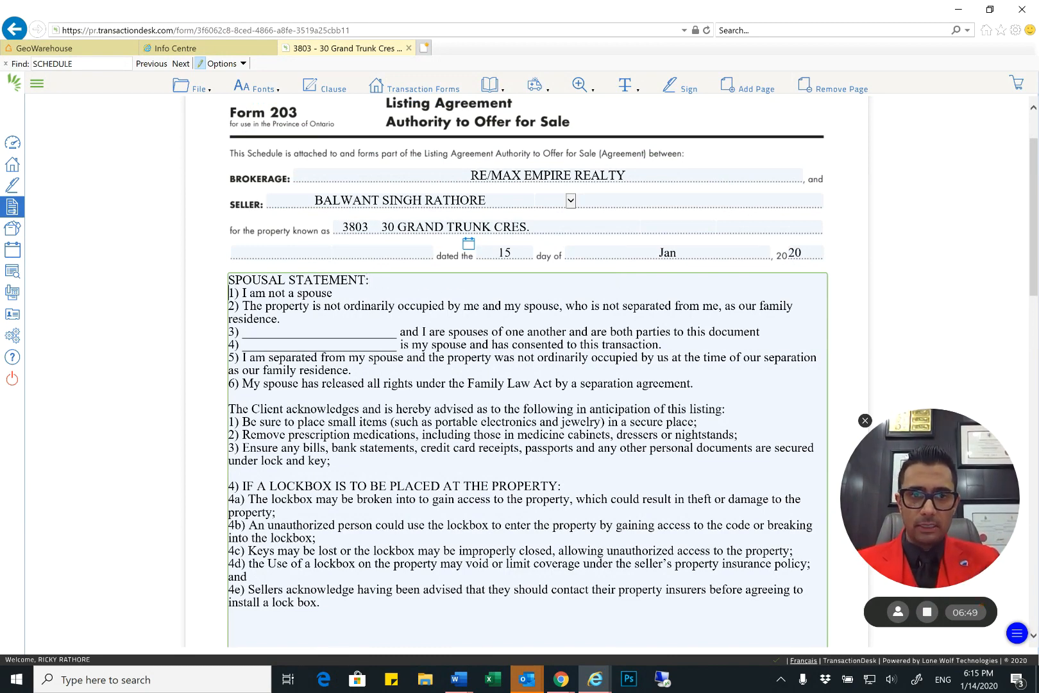
# Delete spousal statements 1 and 3 to 6, and renumber the remaining statement about the property not being ordinarily occupied as 1
pyautogui.tripleClick(283, 293)
pyautogui.press('Delete')
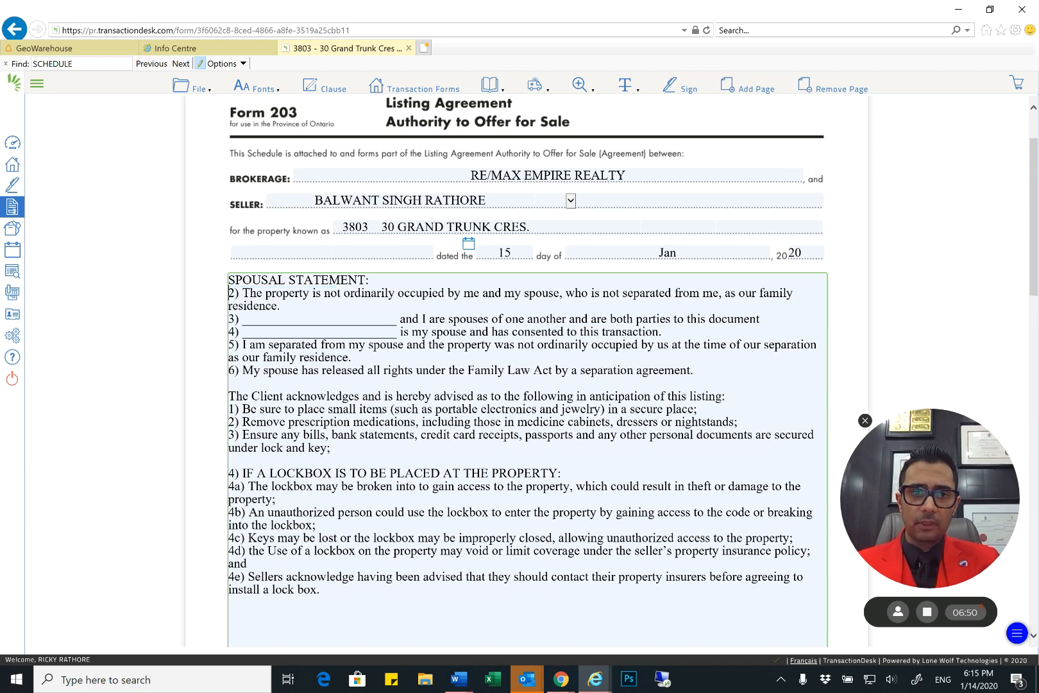
pyautogui.press('Down')
pyautogui.press('Down')
pyautogui.press('Up')
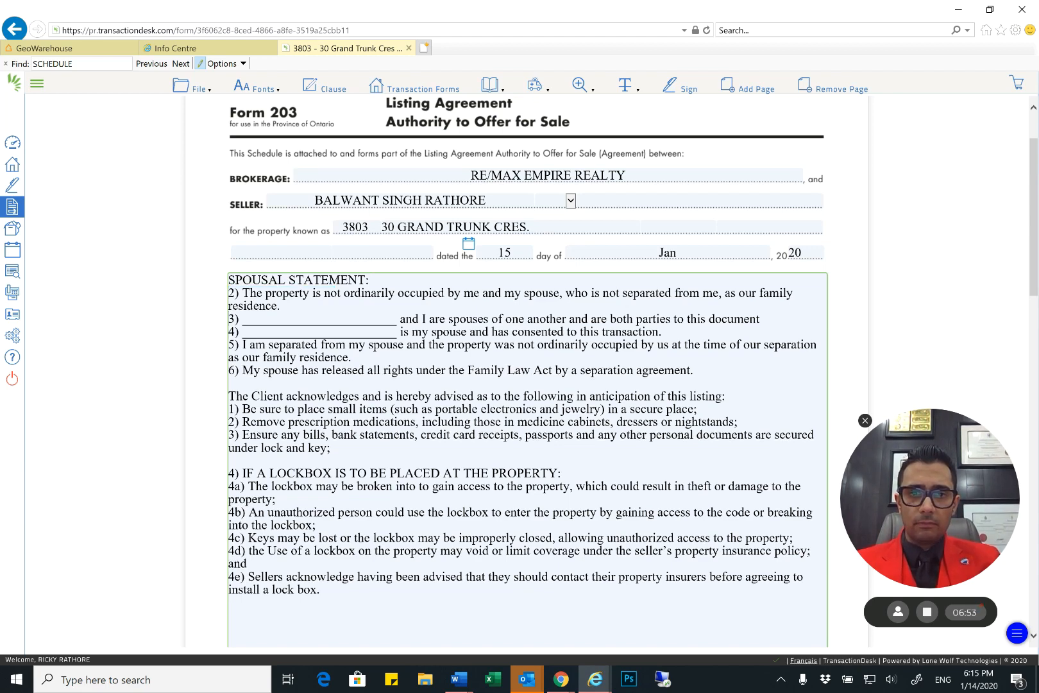
pyautogui.hotkey('shift', 'Down')
pyautogui.hotkey('shift', 'Down')
pyautogui.hotkey('shift', 'Down')
pyautogui.hotkey('shift', 'Down')
pyautogui.hotkey('shift', 'Down')
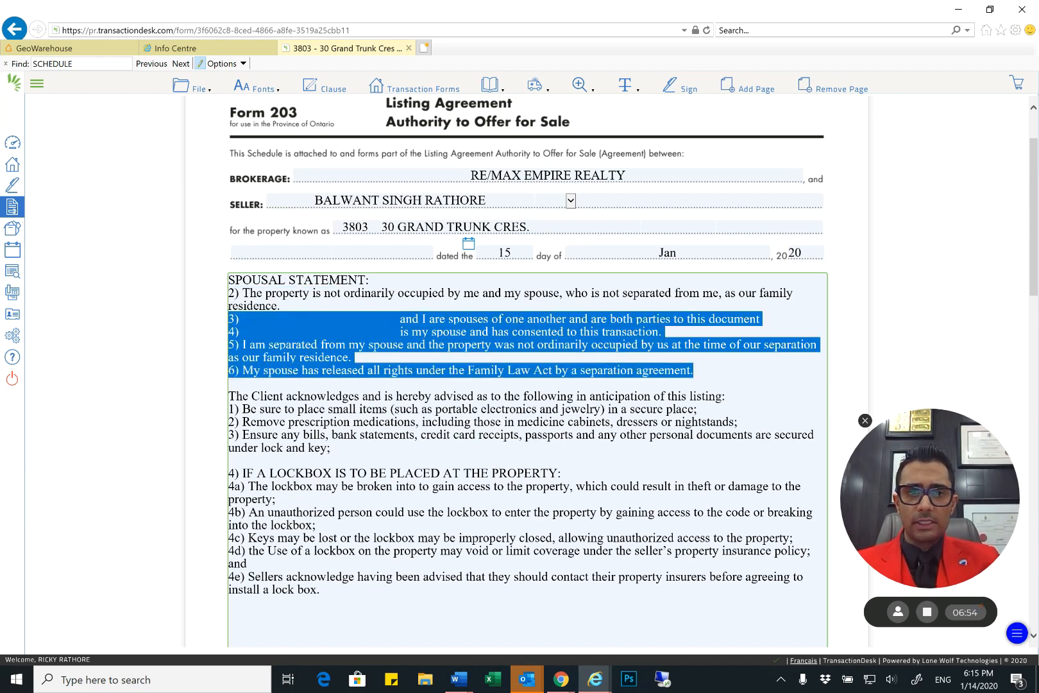
pyautogui.press('Delete')
pyautogui.press('Delete')
pyautogui.write('1')
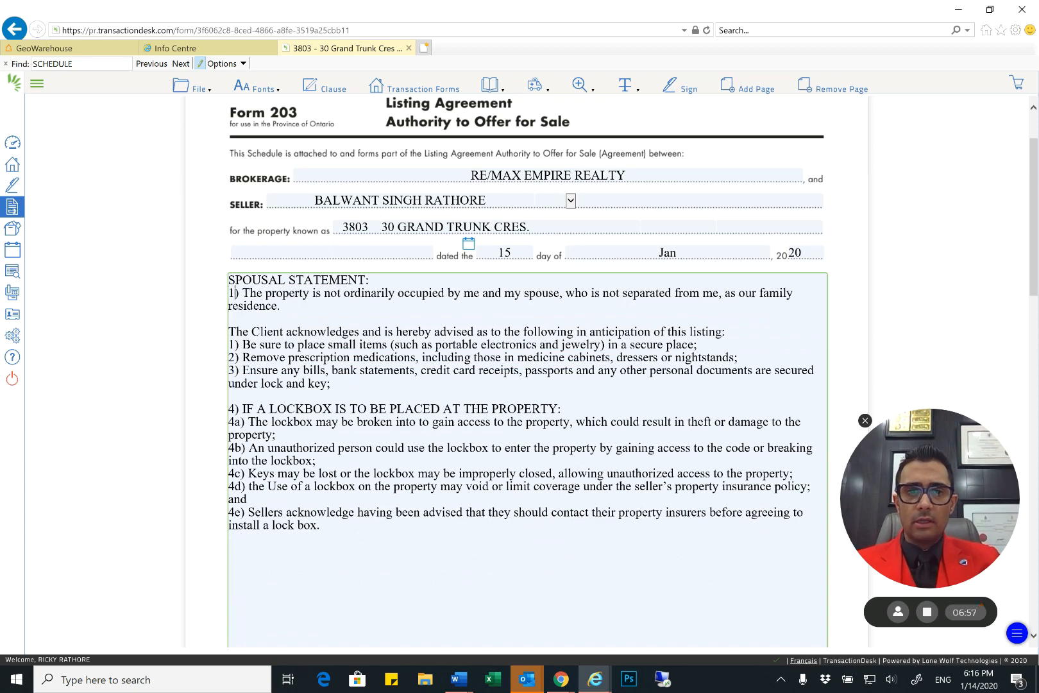
# Review the remaining spousal statement, the client's advisory items 1 to 3 and the lockbox clause heading in Schedule A
pyautogui.press('Right')
pyautogui.press('Right')
pyautogui.press('Right')
pyautogui.press('Right')
pyautogui.press('Right')
pyautogui.press('Right')
pyautogui.press('Right')
pyautogui.press('Right')
pyautogui.press('Right')
pyautogui.press('Right')
pyautogui.press('Right')
pyautogui.press('Right')
pyautogui.press('Right')
pyautogui.press('Right')
pyautogui.press('Right')
pyautogui.press('Right')
pyautogui.press('Right')
pyautogui.press('Right')
pyautogui.press('Right')
pyautogui.press('Right')
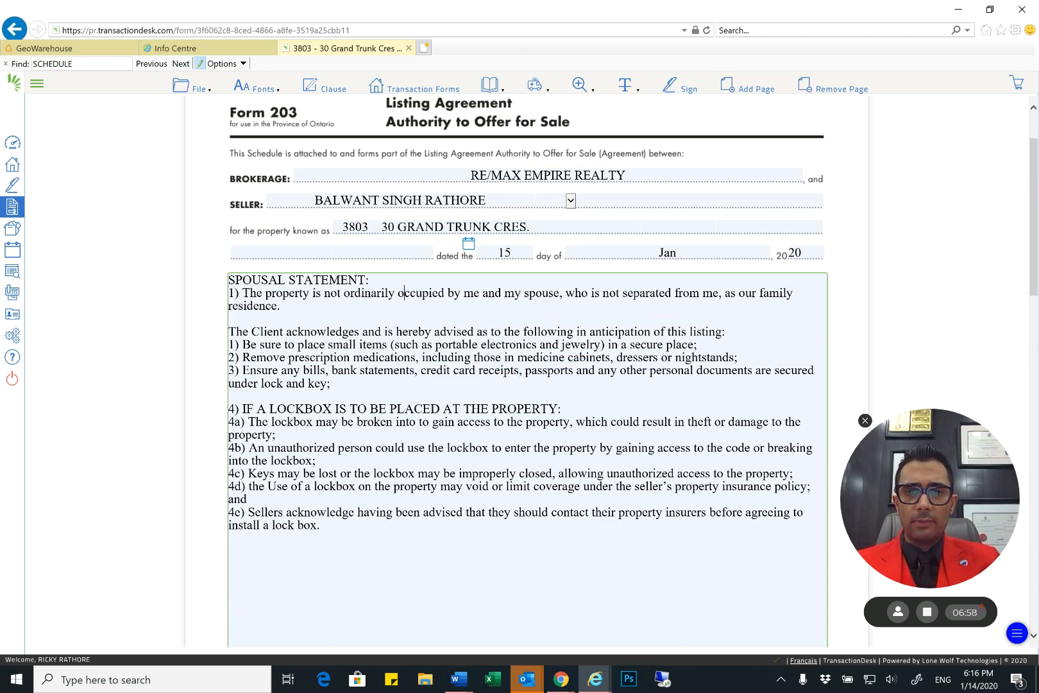
pyautogui.press('Right')
pyautogui.press('Right')
pyautogui.press('Right')
pyautogui.press('Right')
pyautogui.press('Right')
pyautogui.press('Right')
pyautogui.press('Right')
pyautogui.press('Right')
pyautogui.press('Right')
pyautogui.press('Right')
pyautogui.press('Right')
pyautogui.press('Right')
pyautogui.press('Right')
pyautogui.press('Right')
pyautogui.press('Right')
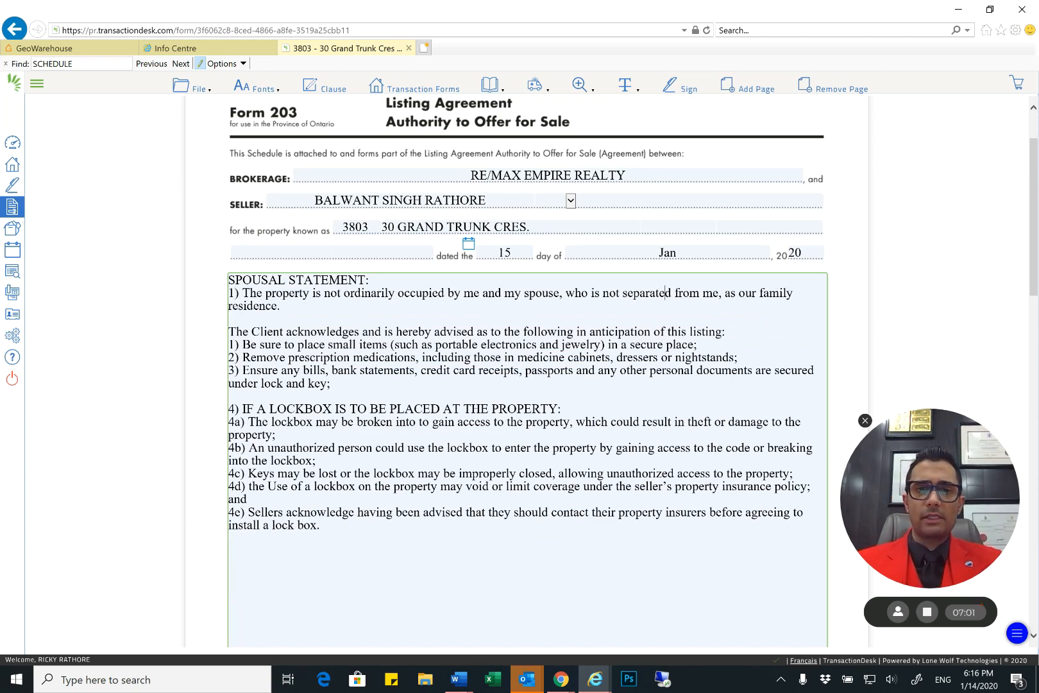
pyautogui.scroll(-1, 527, 372)
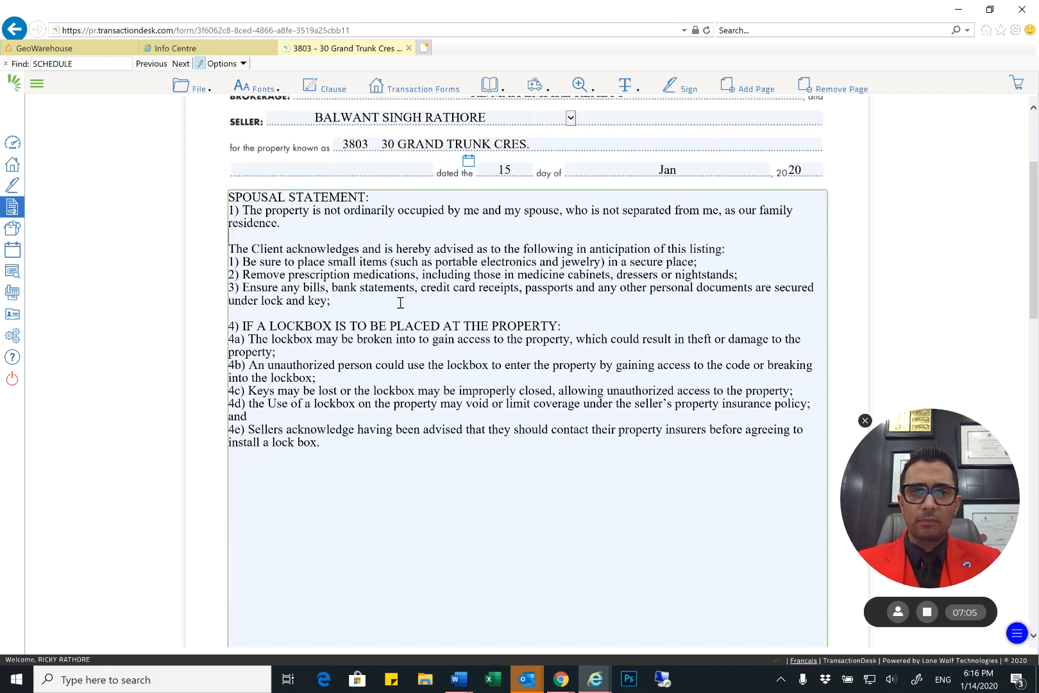
pyautogui.moveTo(389, 302); pyautogui.dragTo(185, 250)
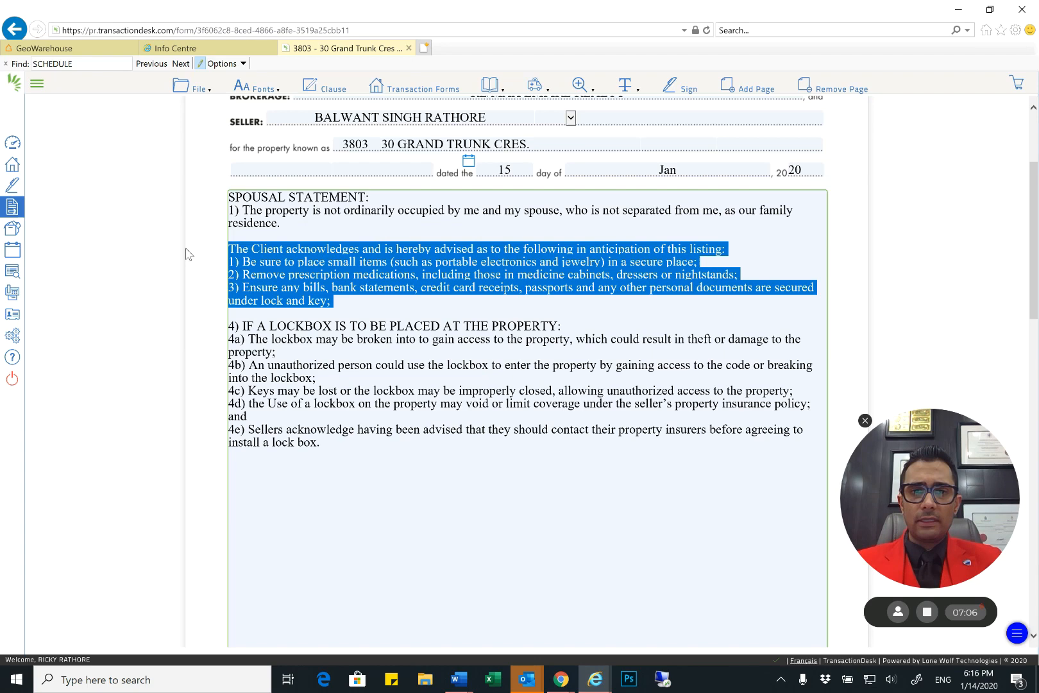
pyautogui.click(429, 306)
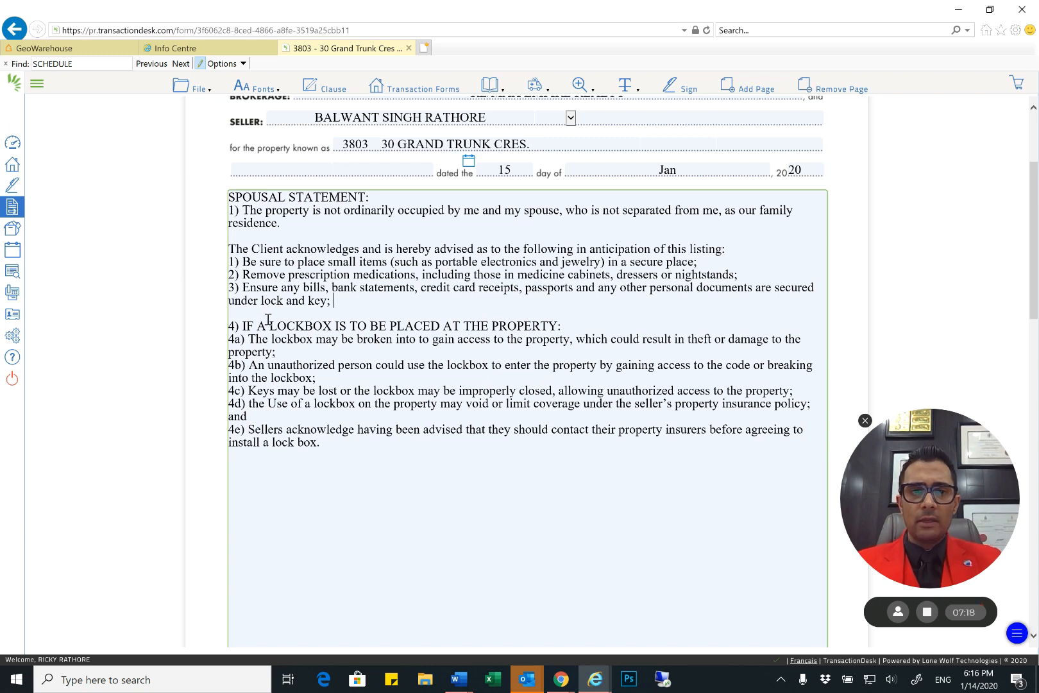
pyautogui.moveTo(240, 326); pyautogui.dragTo(561, 326)
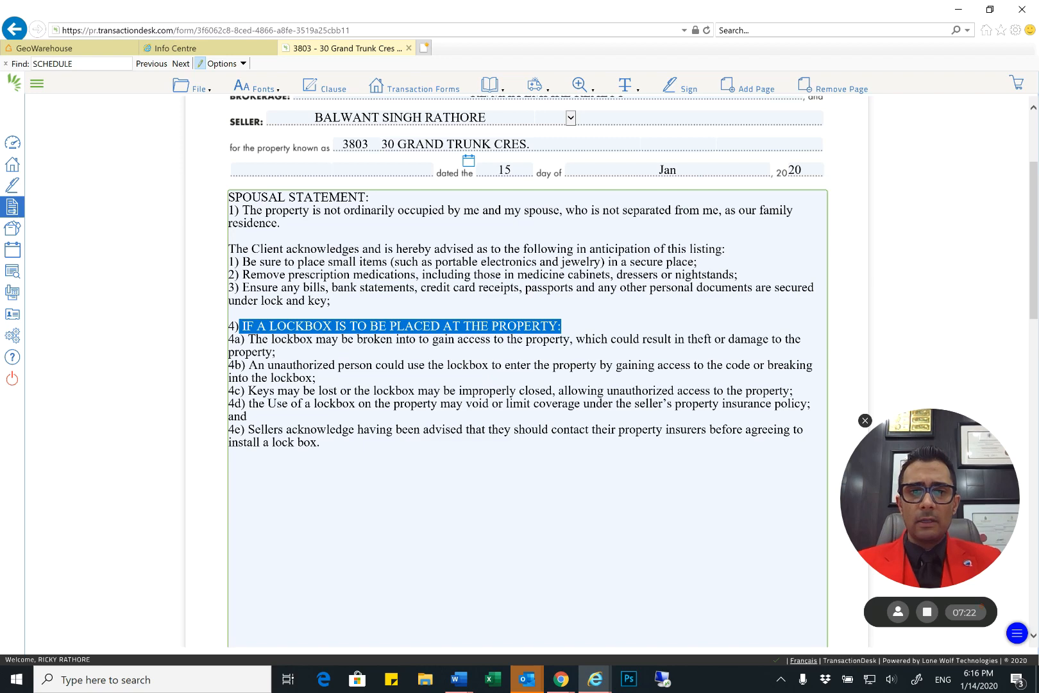
# Review lockbox clauses 4a to 4e on the first page of Schedule A
pyautogui.scroll(-1, 562, 326)
pyautogui.moveTo(241, 256); pyautogui.dragTo(319, 360)
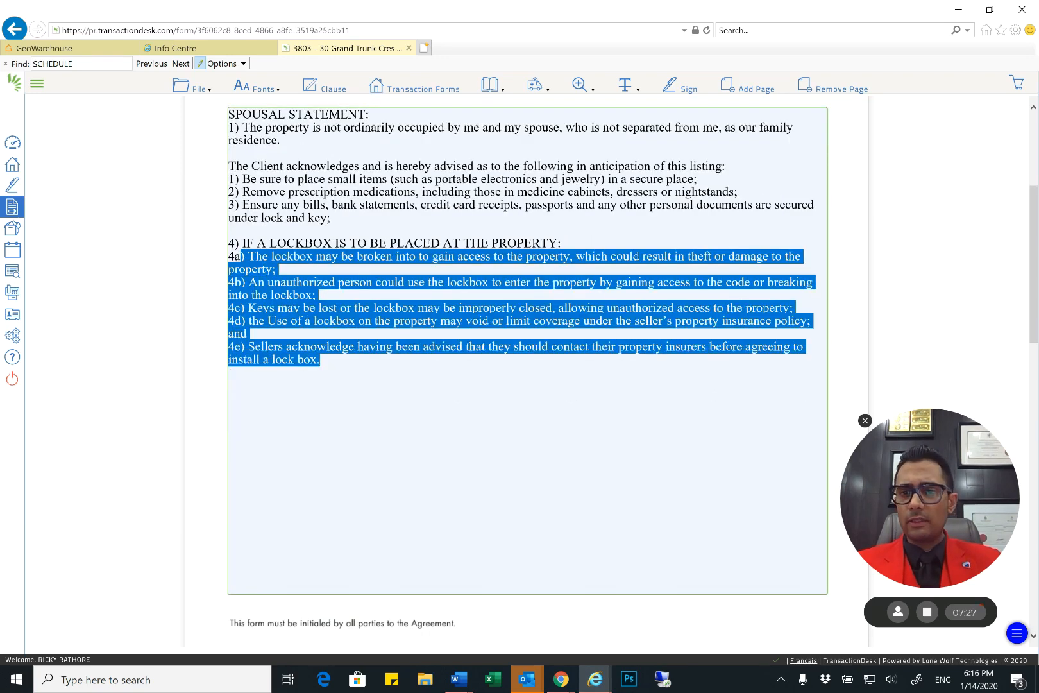
pyautogui.click(320, 361)
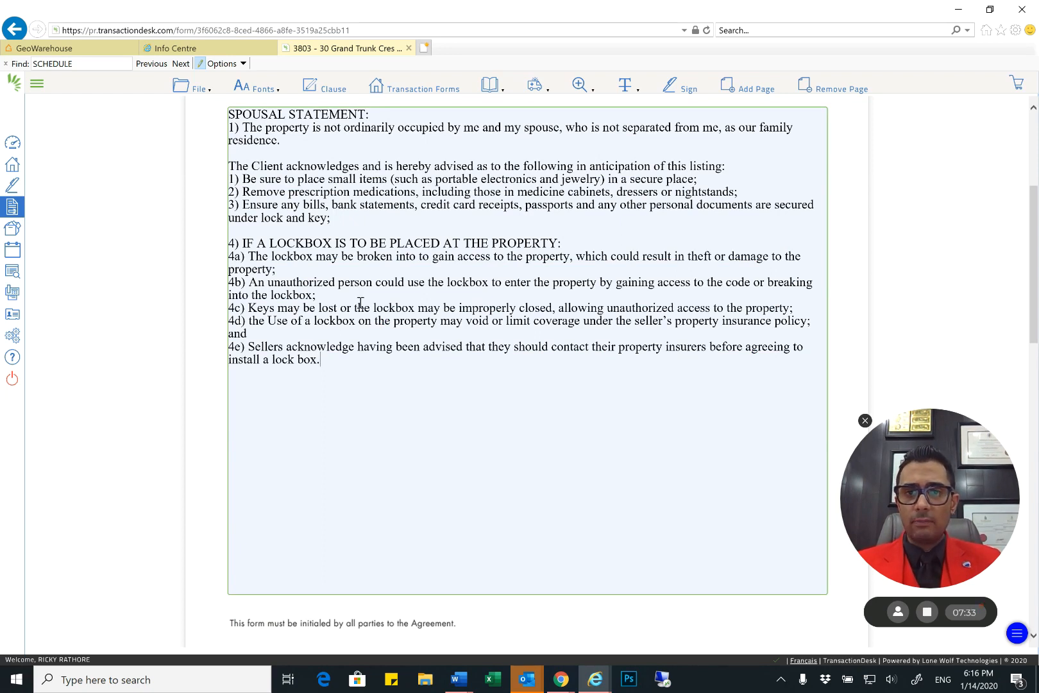
pyautogui.scroll(1, 446, 292)
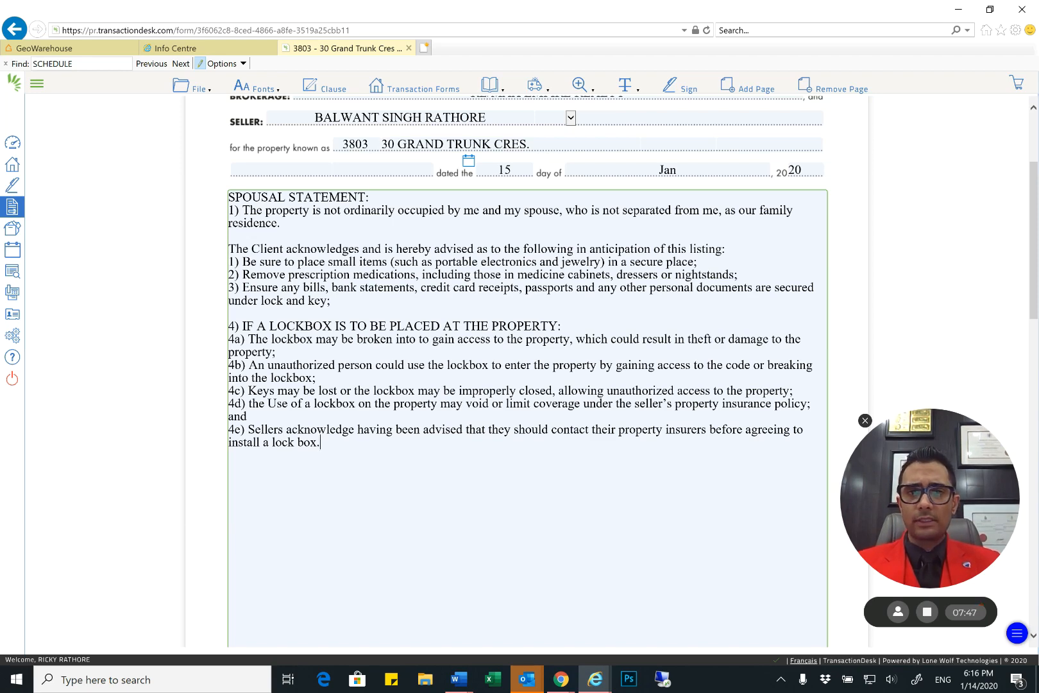
pyautogui.scroll(-7, 527, 418)
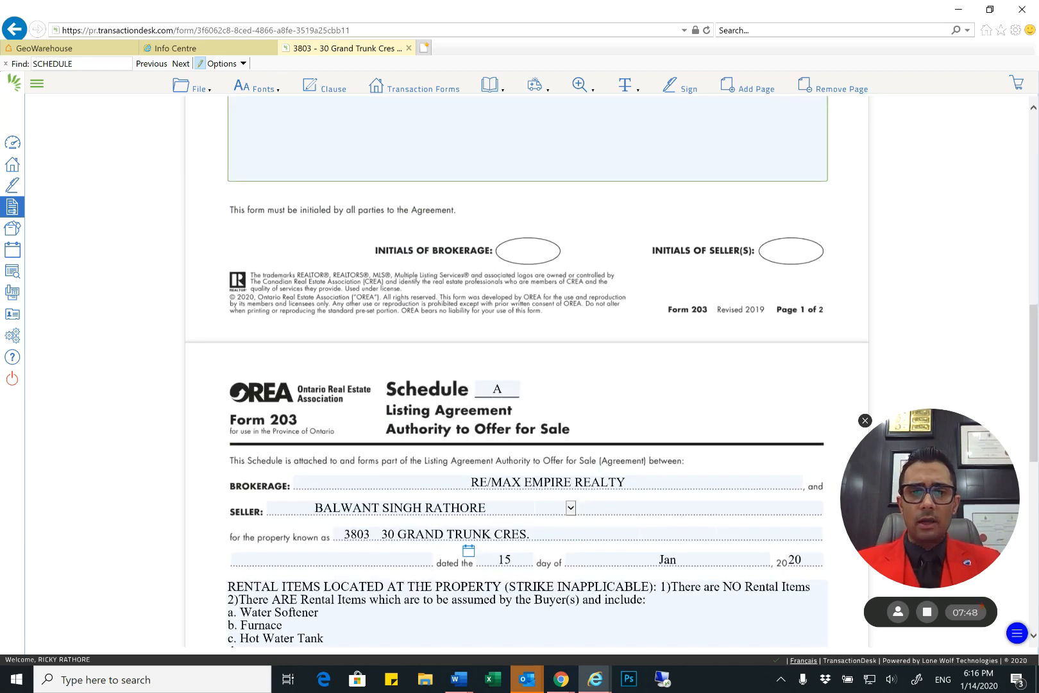
# Review the rental items clause on the second page of Schedule A, including both statements and items a to d
pyautogui.scroll(-2, 528, 418)
pyautogui.moveTo(345, 487); pyautogui.dragTo(228, 421)
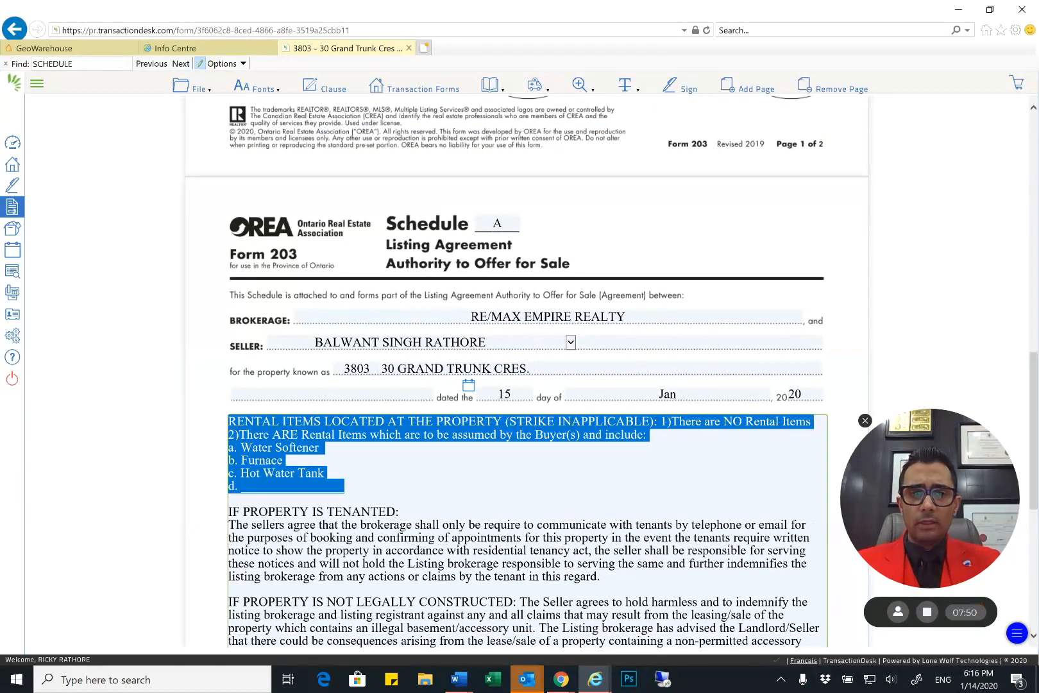
pyautogui.click(328, 474)
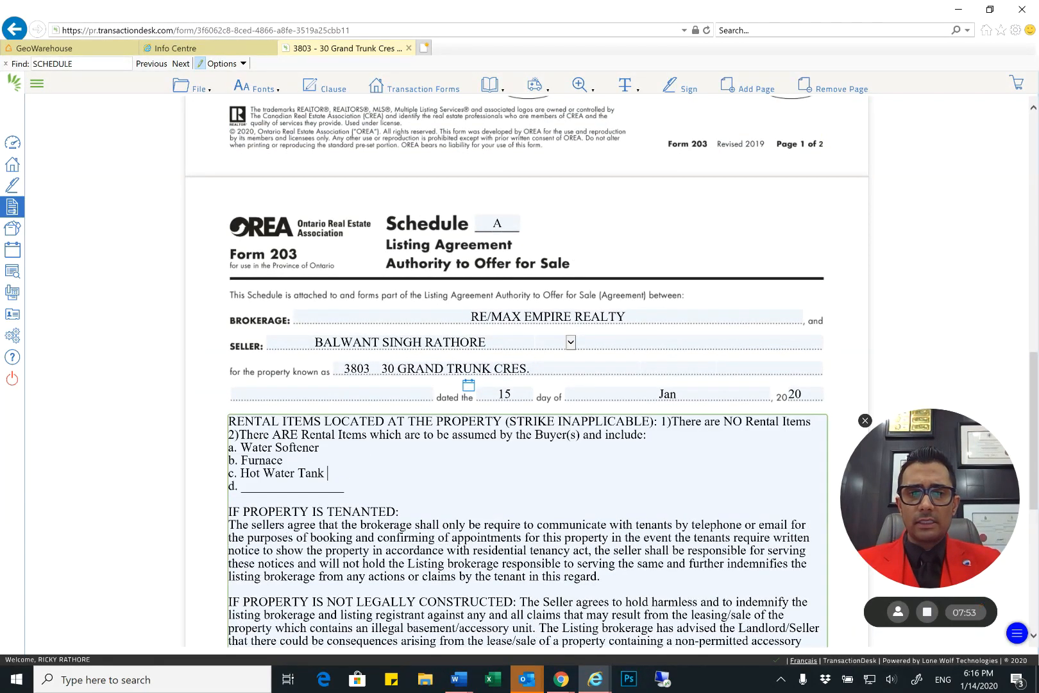
pyautogui.moveTo(345, 487); pyautogui.dragTo(228, 435)
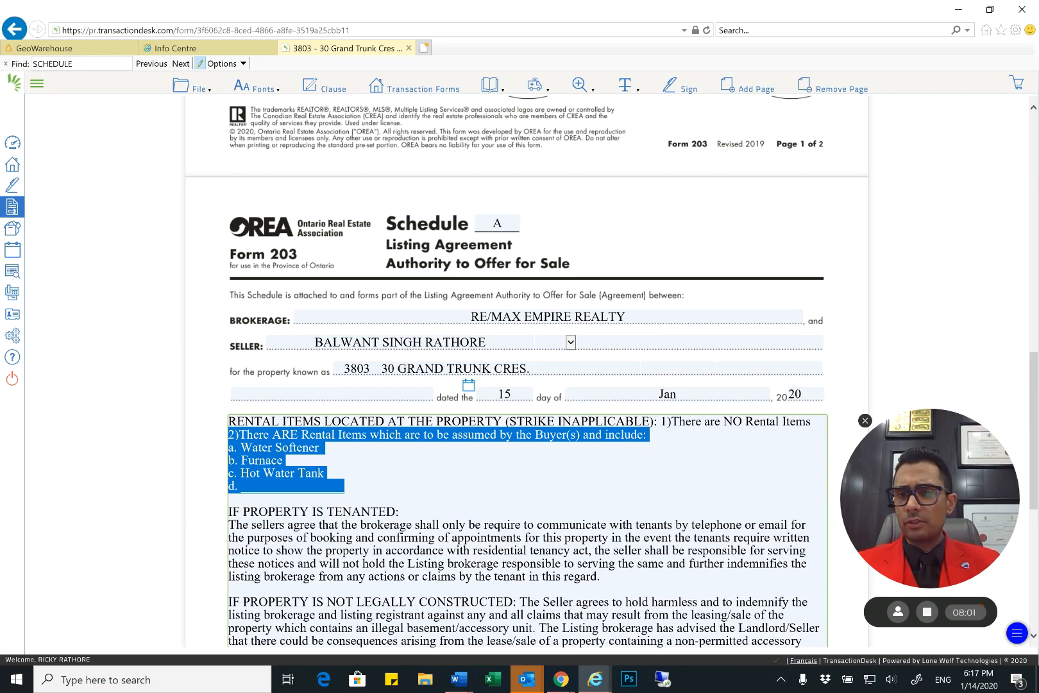
pyautogui.click(220, 441)
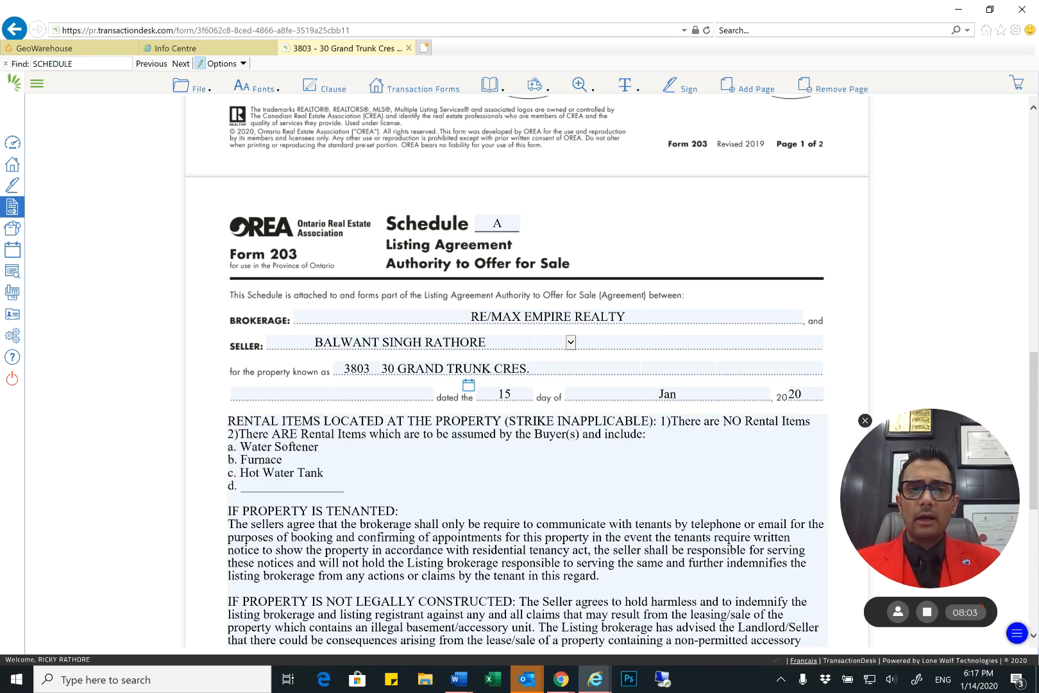
pyautogui.moveTo(345, 487); pyautogui.dragTo(229, 448)
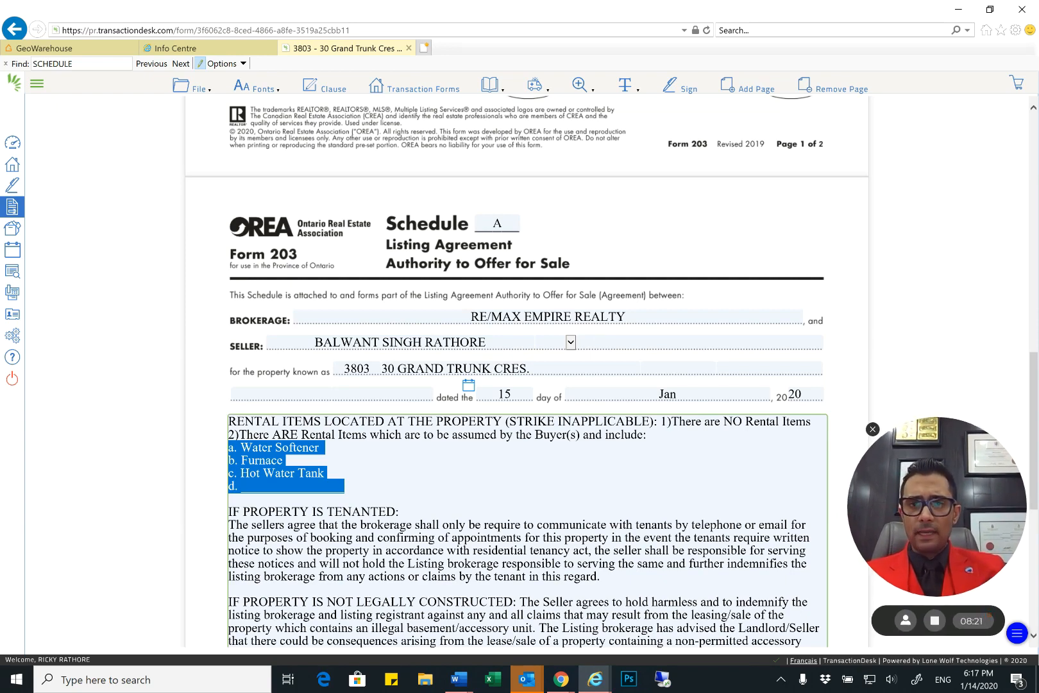
pyautogui.click(328, 474)
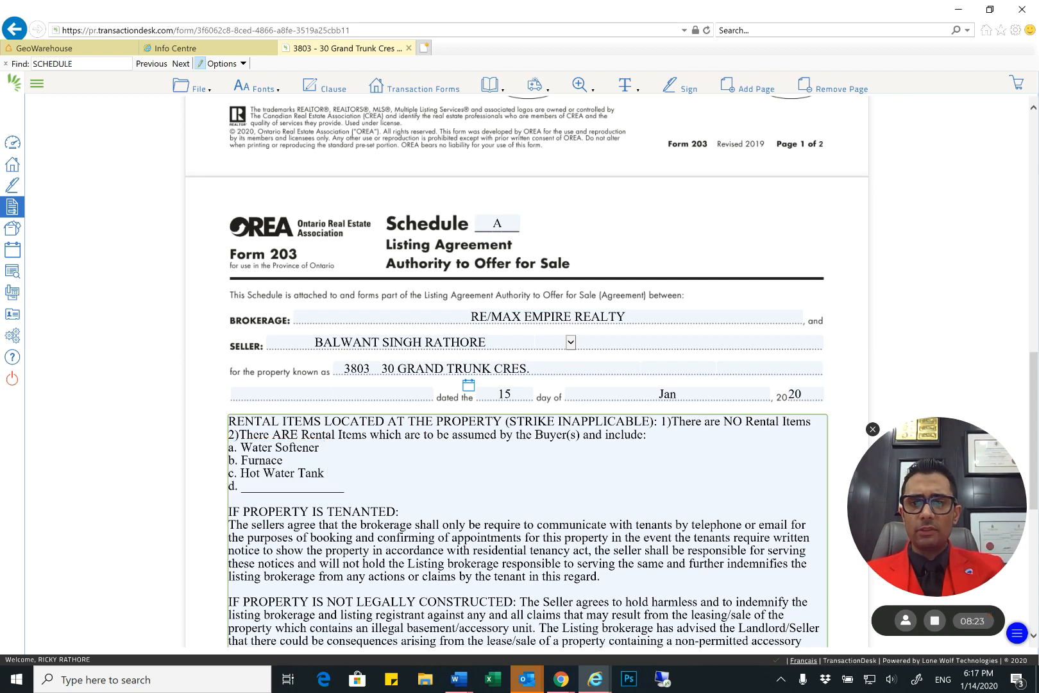
pyautogui.moveTo(345, 487); pyautogui.dragTo(229, 422)
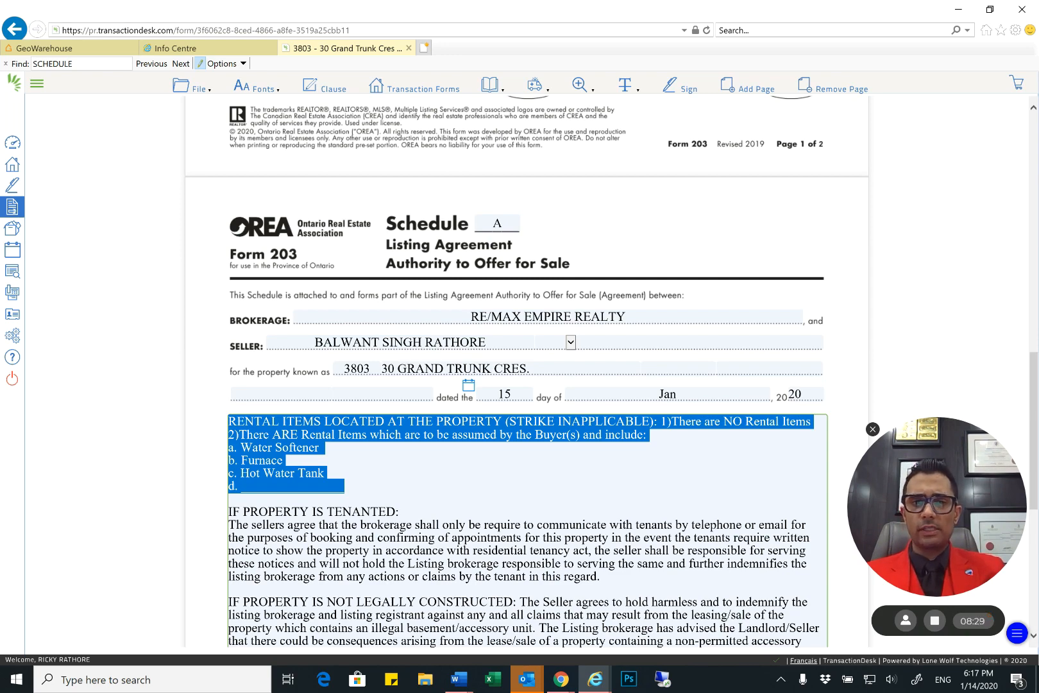
pyautogui.click(328, 474)
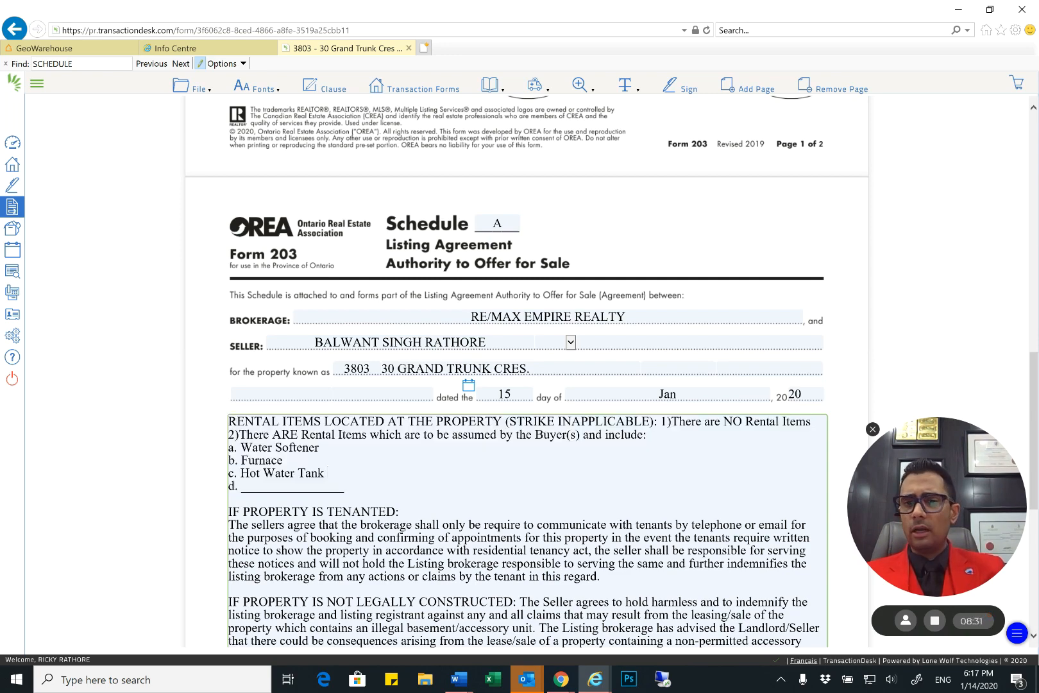
pyautogui.click(345, 486)
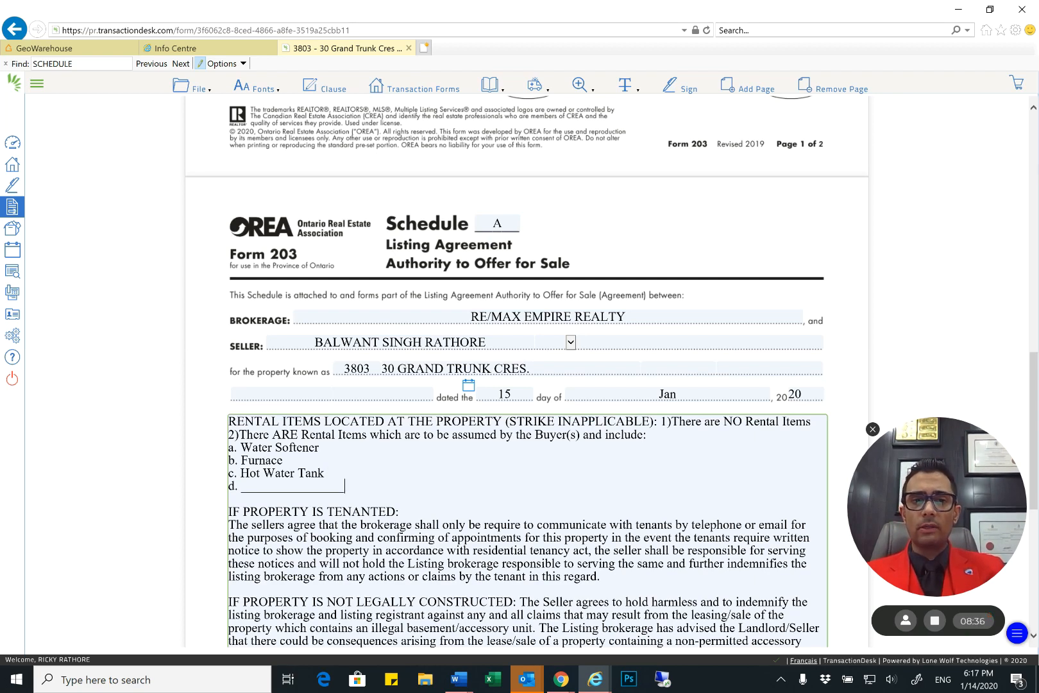
pyautogui.moveTo(345, 487); pyautogui.dragTo(229, 436)
pyautogui.click(326, 448)
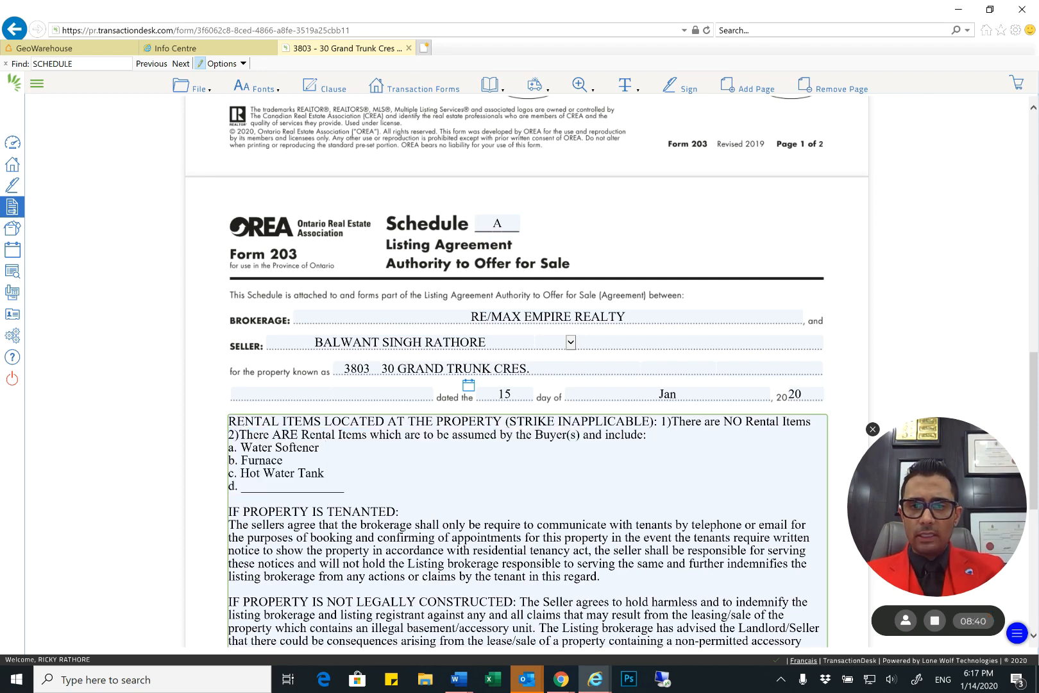
# Put rental statement 1 on its own line below the heading and delete statement 2 together with its items a to d
pyautogui.click(661, 422)
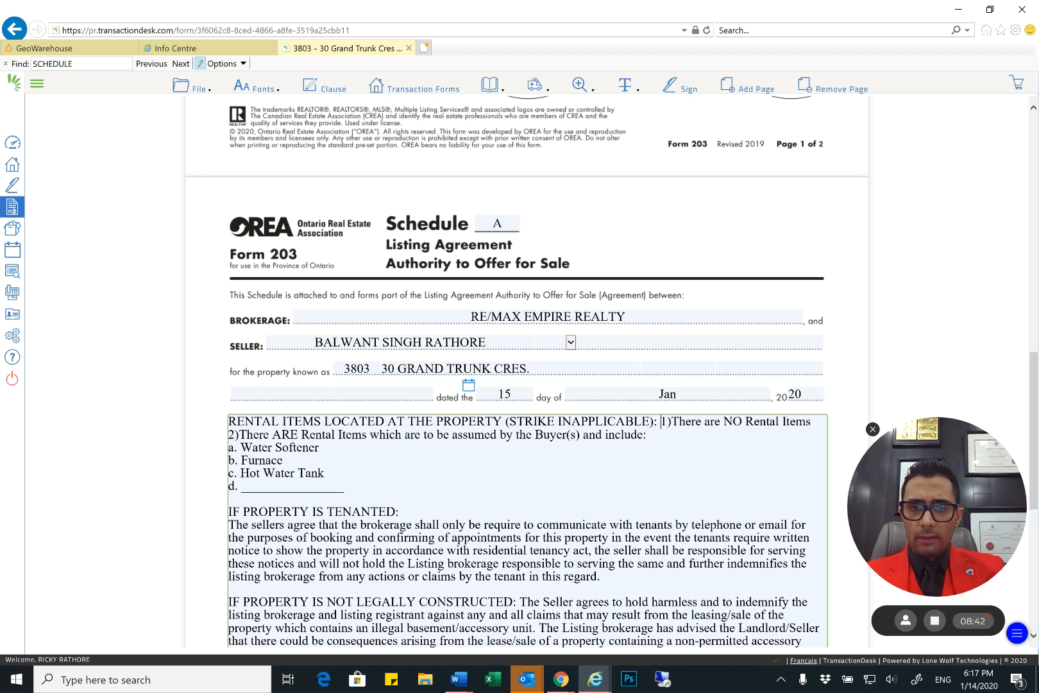
pyautogui.press('Return')
pyautogui.press('Right')
pyautogui.press('Right')
pyautogui.press('Right')
pyautogui.press('Right')
pyautogui.press('Right')
pyautogui.press('Right')
pyautogui.press('Right')
pyautogui.press('Right')
pyautogui.press('Right')
pyautogui.press('Right')
pyautogui.press('Right')
pyautogui.press('Right')
pyautogui.press('Right')
pyautogui.press('Right')
pyautogui.press('Right')
pyautogui.press('Right')
pyautogui.press('Right')
pyautogui.press('Right')
pyautogui.press('Right')
pyautogui.press('Right')
pyautogui.press('Right')
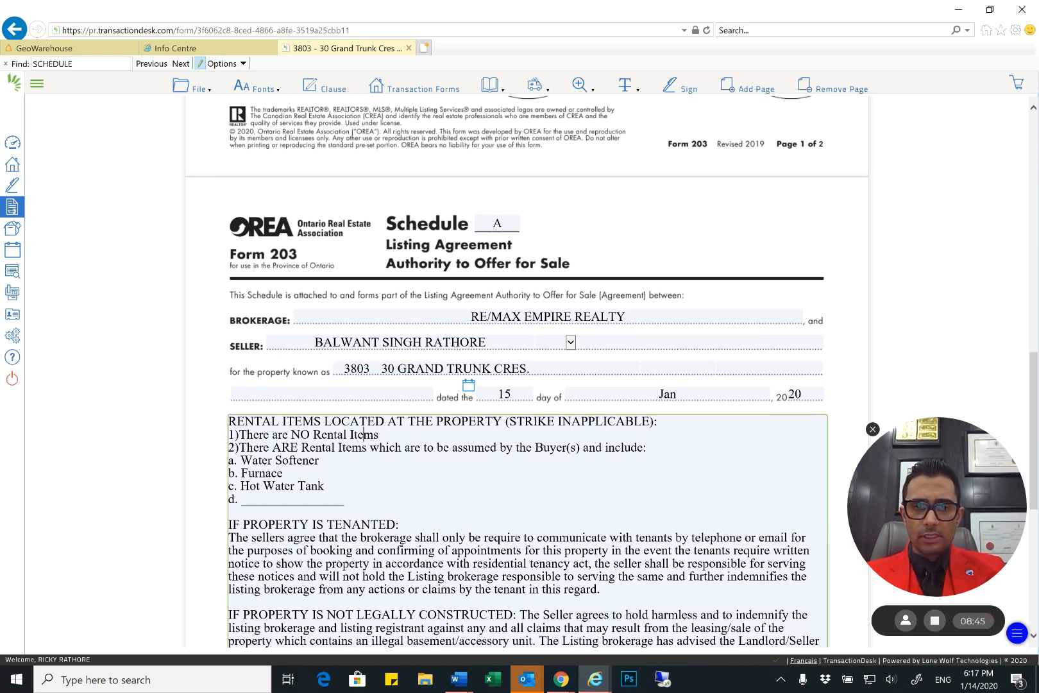
pyautogui.hotkey('shift', 'Down')
pyautogui.hotkey('shift', 'Down')
pyautogui.hotkey('shift', 'Down')
pyautogui.hotkey('shift', 'Down')
pyautogui.hotkey('shift', 'Down')
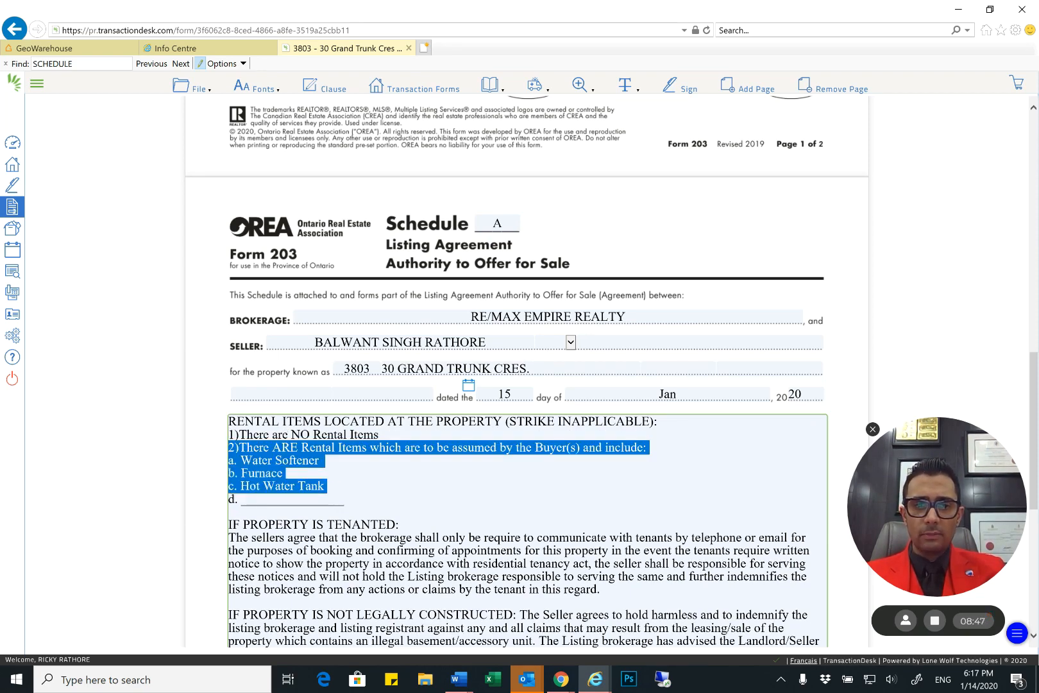
pyautogui.press('Delete')
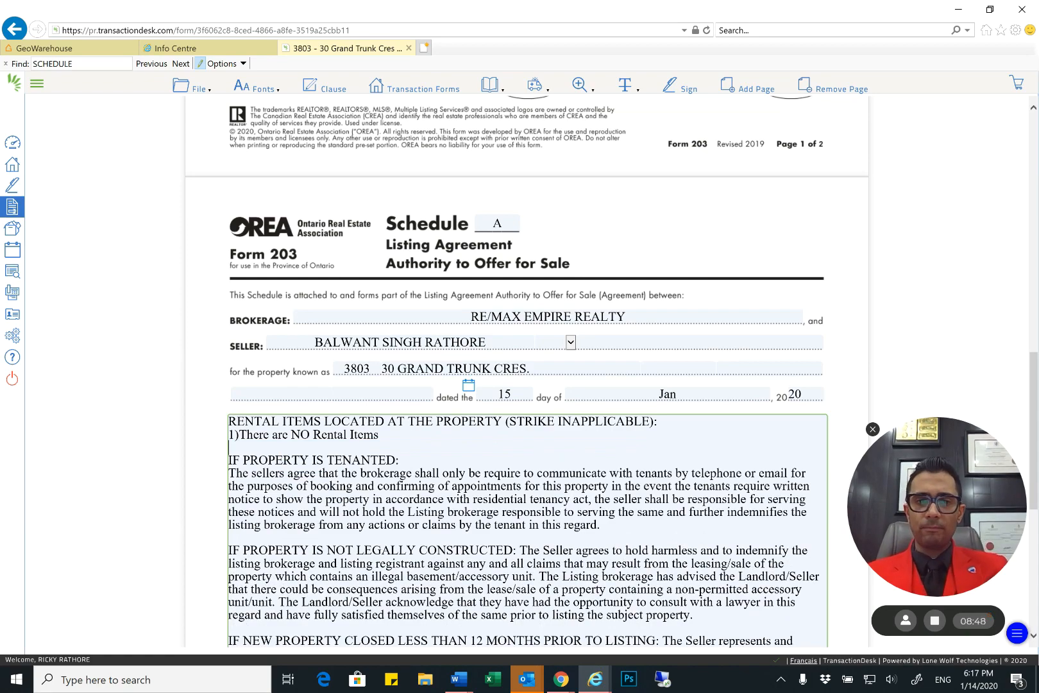
# Review the clause for a tenanted property and the clause for a property that is not legally constructed
pyautogui.scroll(-1, 527, 410)
pyautogui.moveTo(252, 391); pyautogui.dragTo(603, 443)
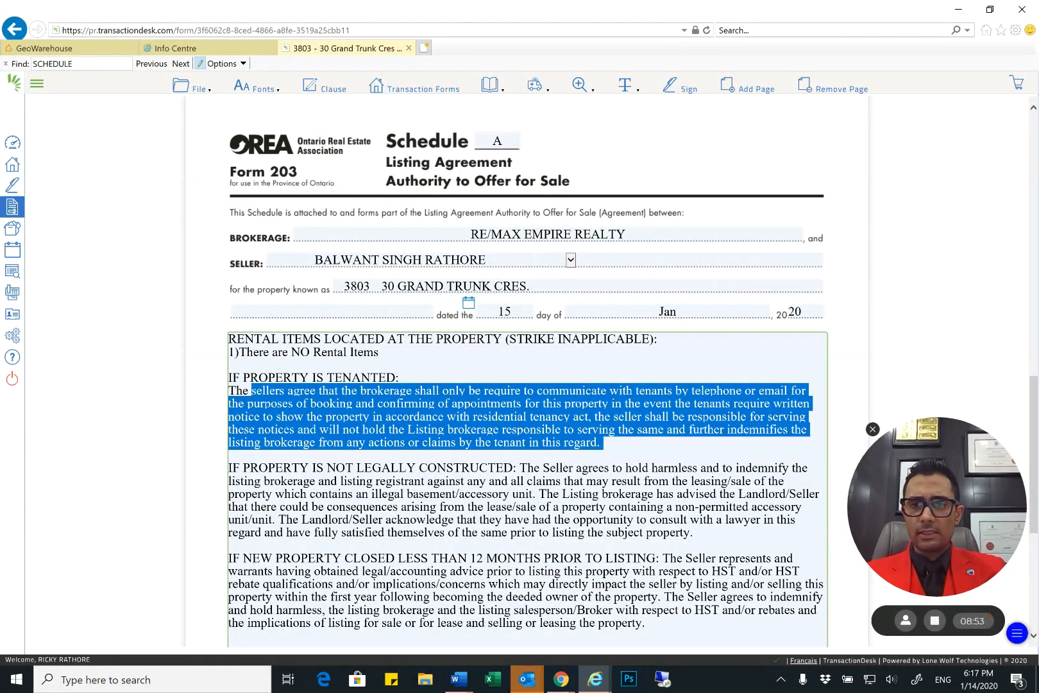
pyautogui.click(604, 443)
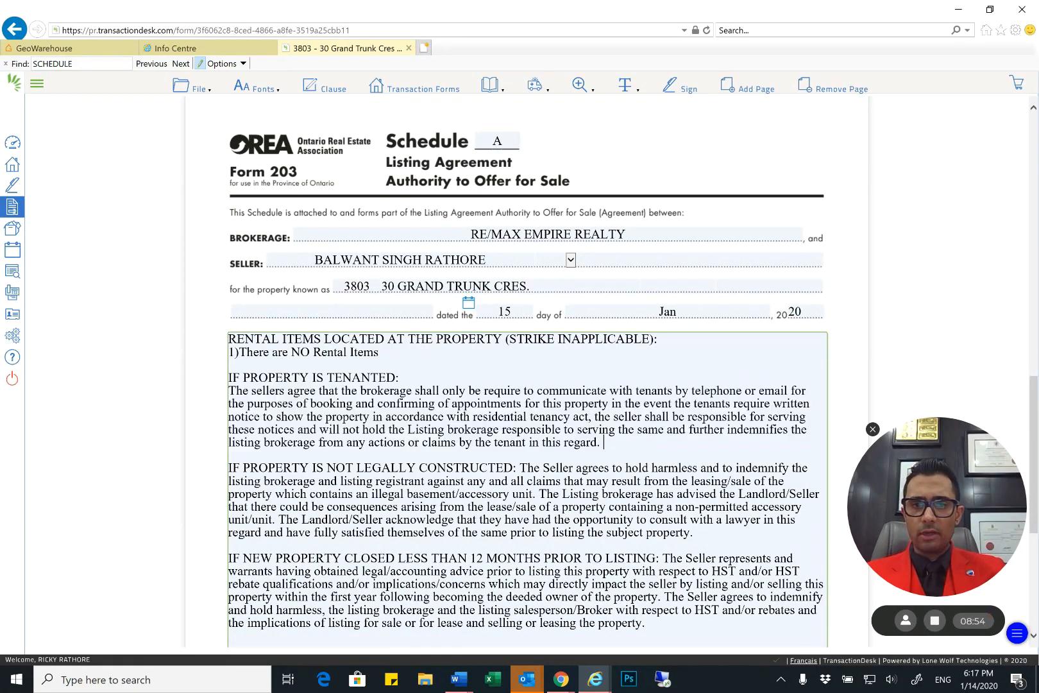
pyautogui.scroll(-1, 526, 385)
pyautogui.moveTo(243, 385); pyautogui.dragTo(693, 451)
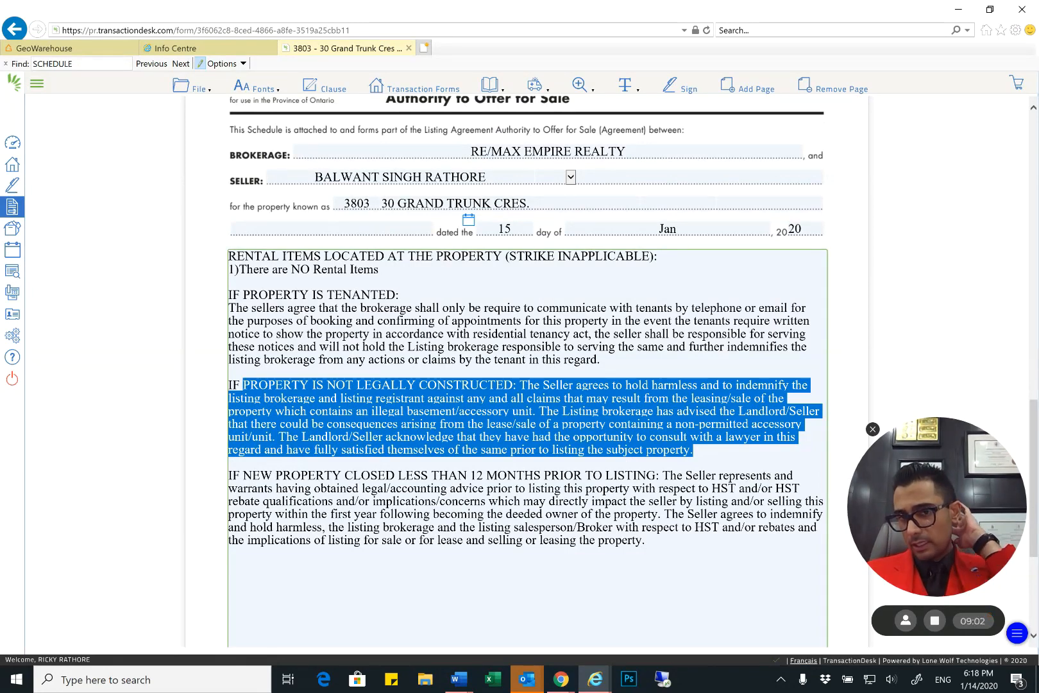
pyautogui.click(695, 449)
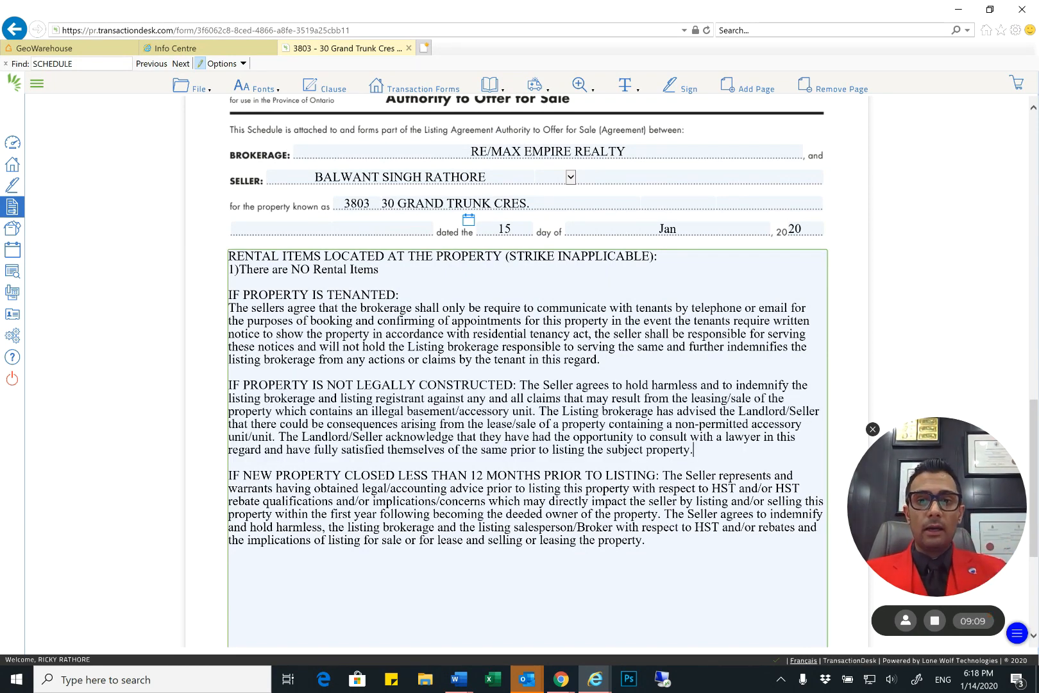
# Delete the "IF PROPERTY IS NOT LEGALLY CONSTRUCTED" clause and the blank space after it from Schedule A
pyautogui.scroll(-1, 527, 385)
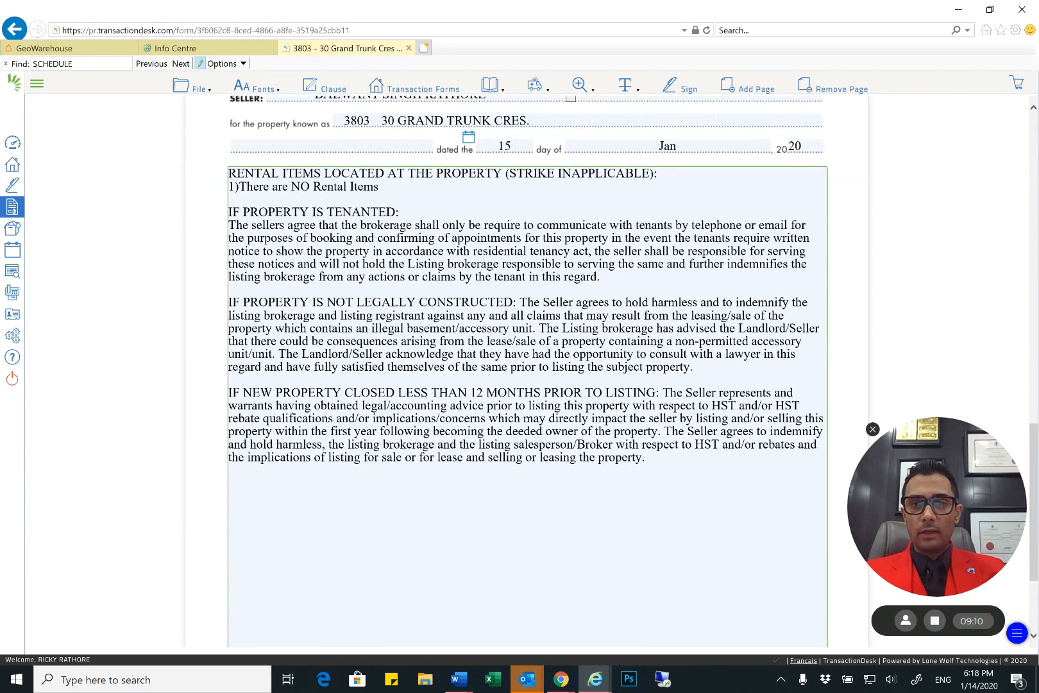
pyautogui.moveTo(693, 367); pyautogui.dragTo(217, 297)
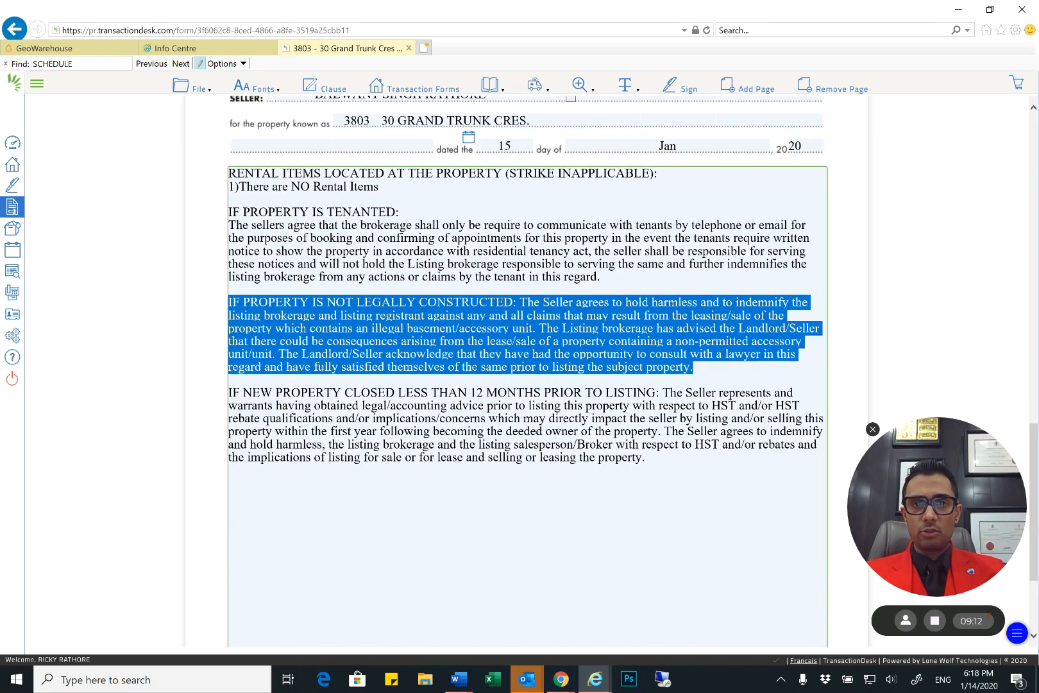
pyautogui.scroll(1, 528, 385)
pyautogui.press('Delete')
pyautogui.press('Delete')
pyautogui.press('Delete')
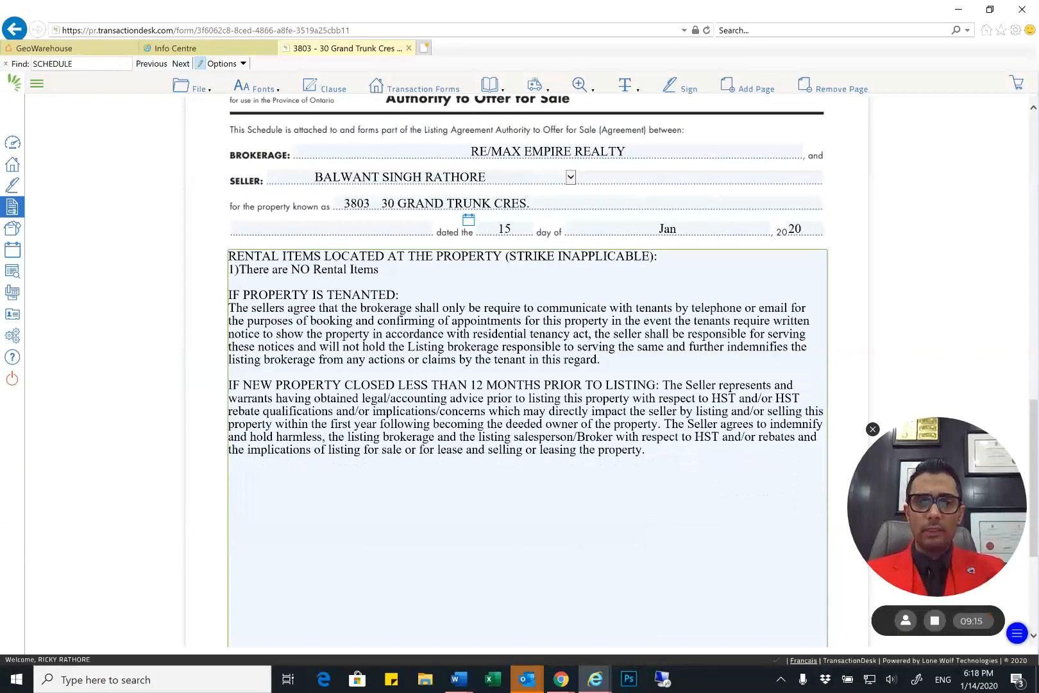
# Delete the "IF NEW PROPERTY CLOSED LESS THAN 12 MONTHS PRIOR TO LISTING" clause from Schedule A
pyautogui.scroll(-1, 527, 385)
pyautogui.click(647, 367)
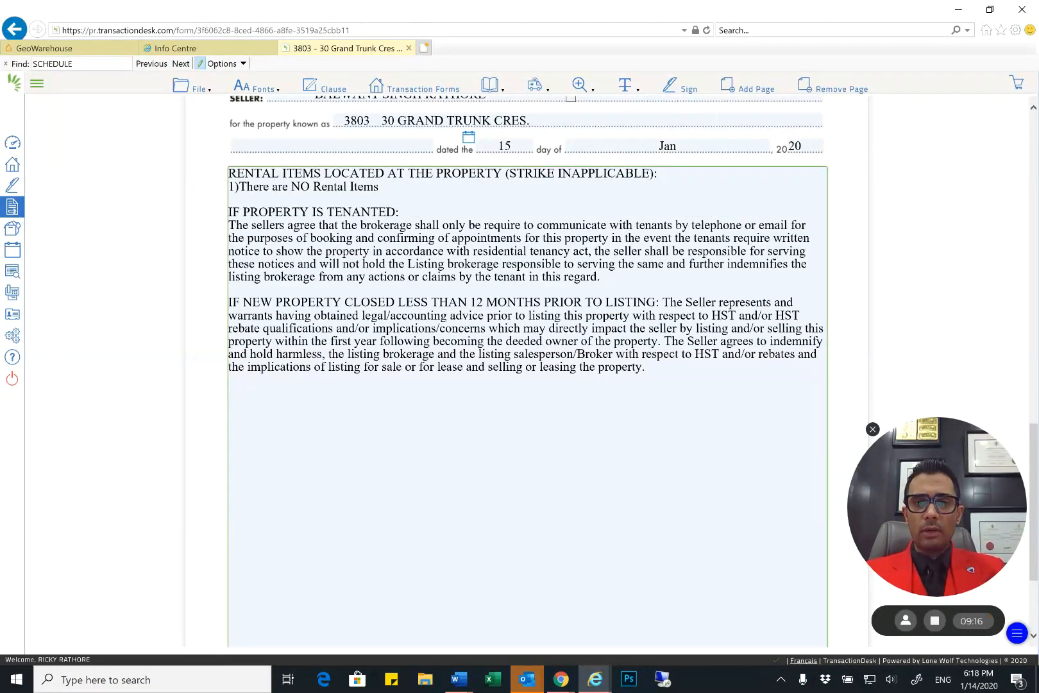
pyautogui.moveTo(647, 368); pyautogui.dragTo(174, 308)
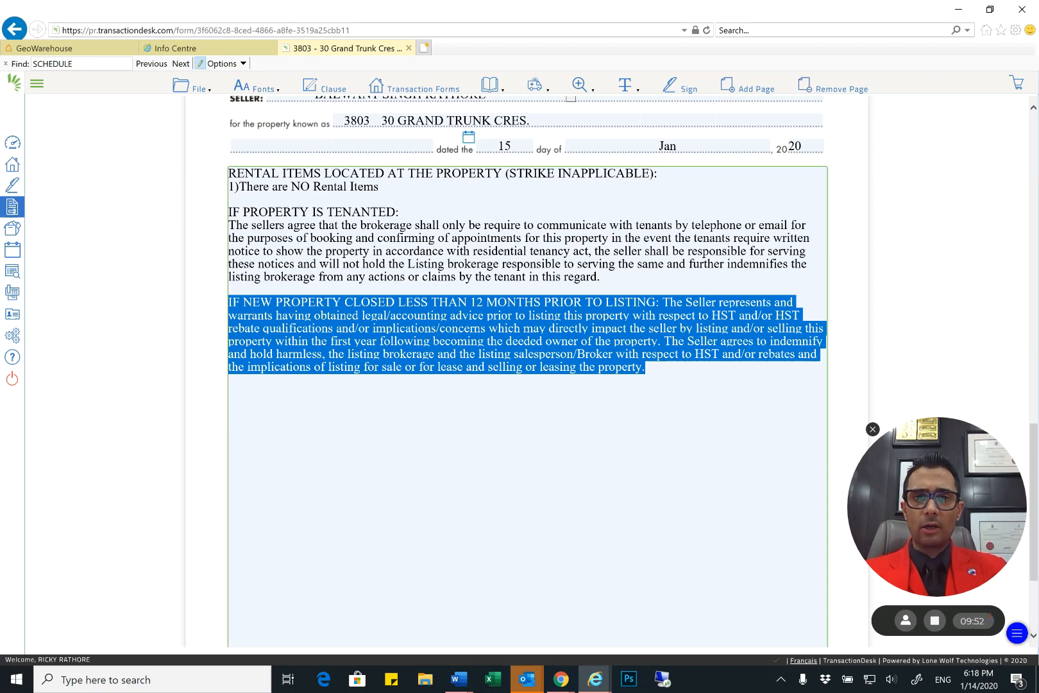
pyautogui.press('Delete')
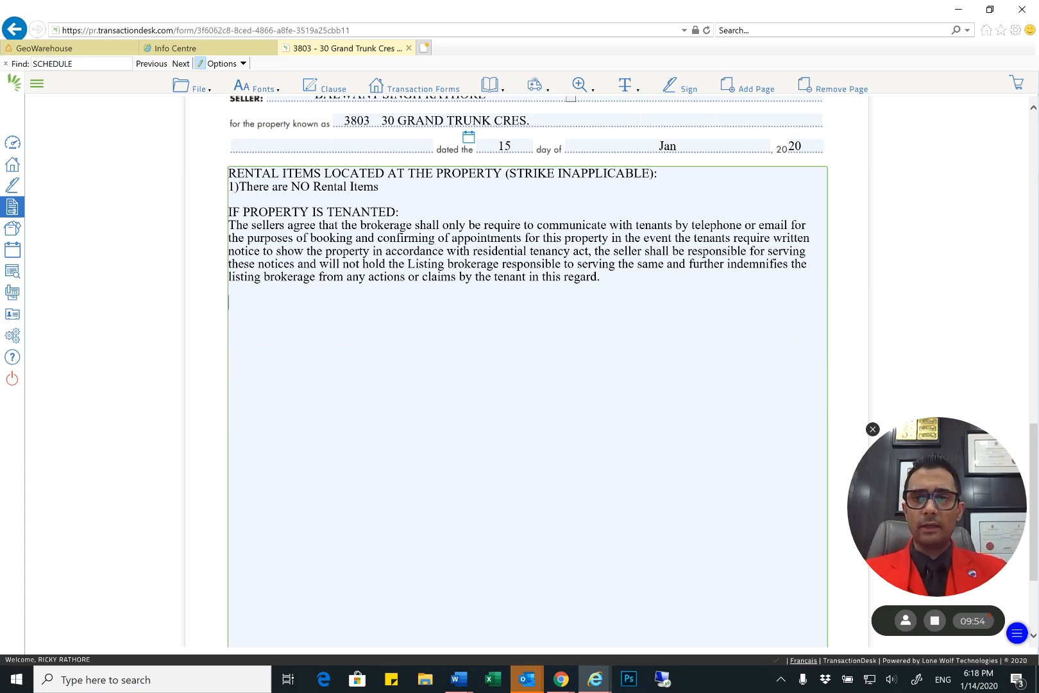
# Open Form 244, Seller's Direction Re: Property/Offers, from the transaction's forms
pyautogui.scroll(-3, 527, 372)
pyautogui.scroll(15, 527, 372)
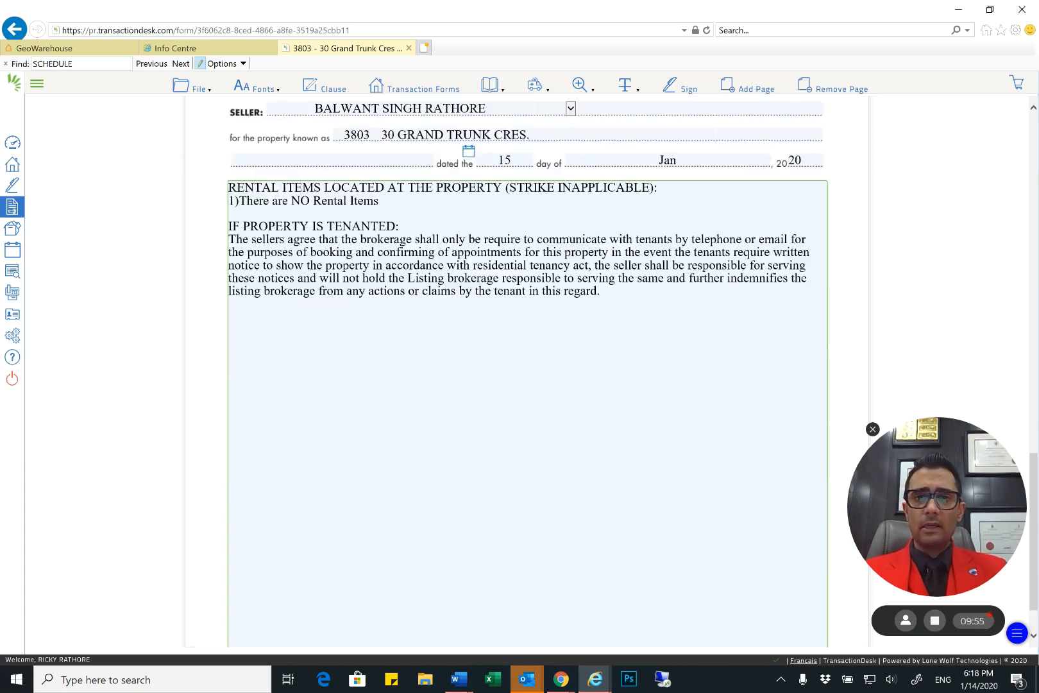
pyautogui.scroll(-15, 527, 372)
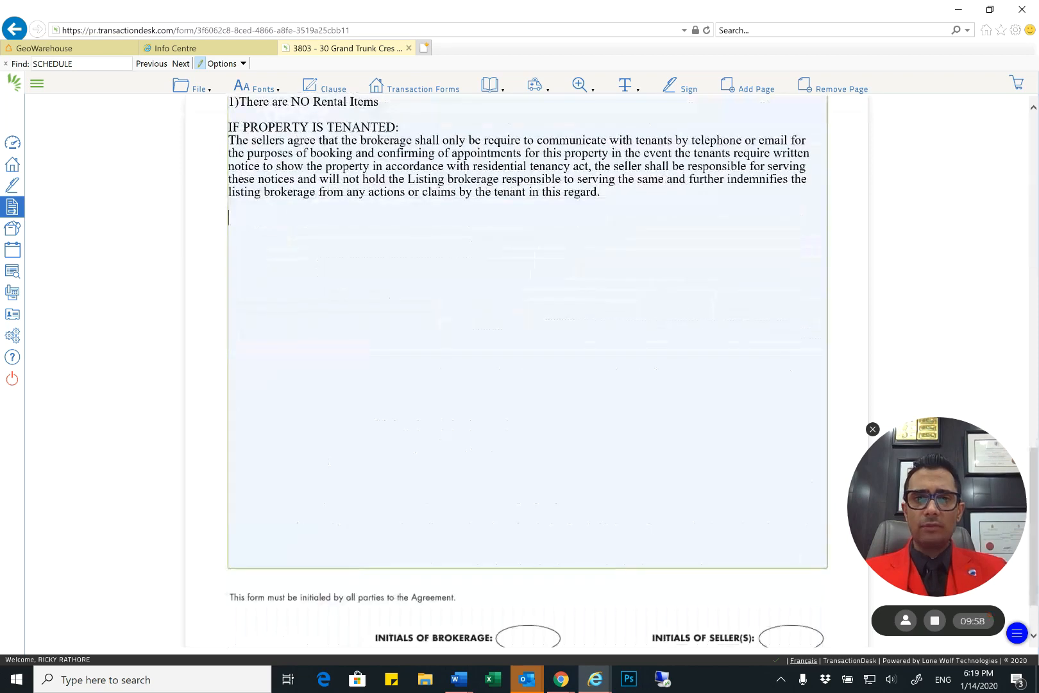
pyautogui.scroll(15, 528, 372)
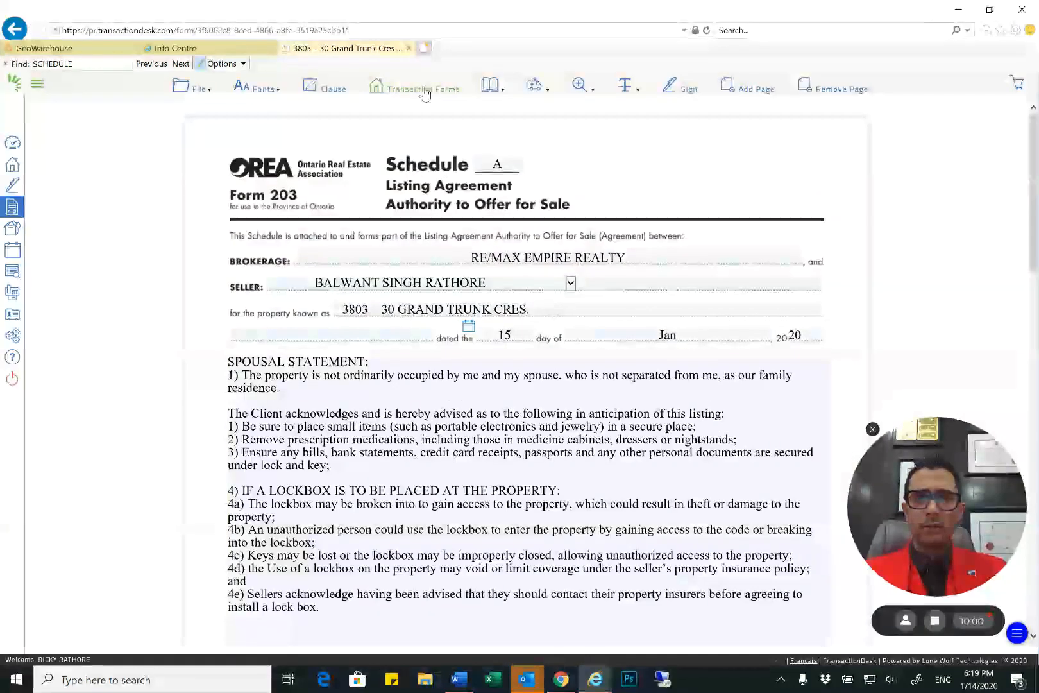
pyautogui.click(418, 86)
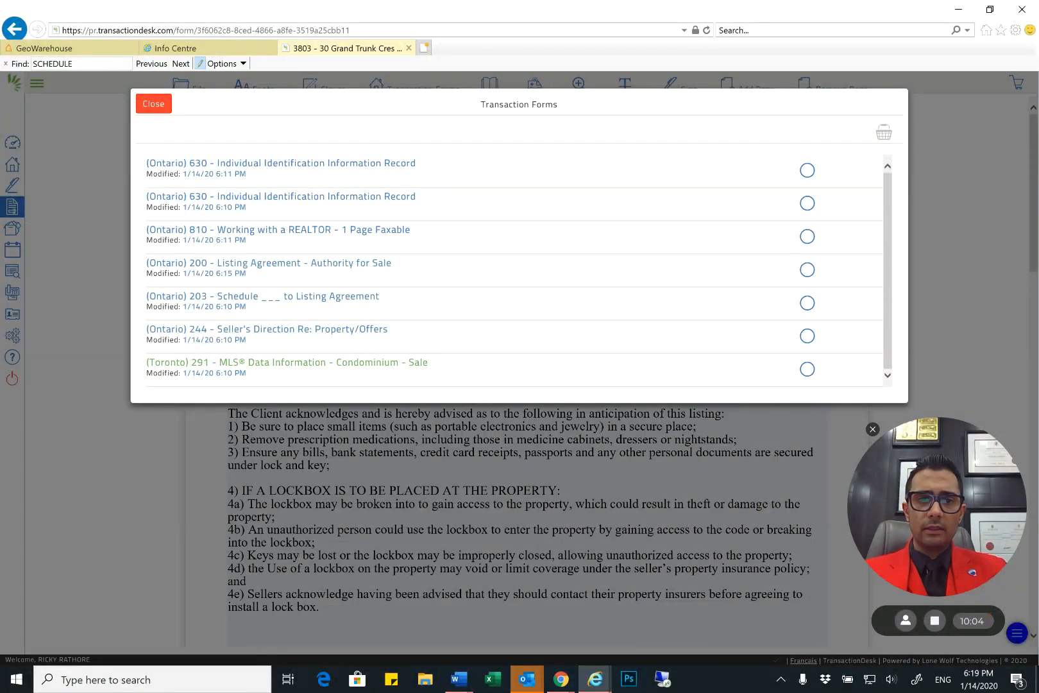
pyautogui.click(339, 336)
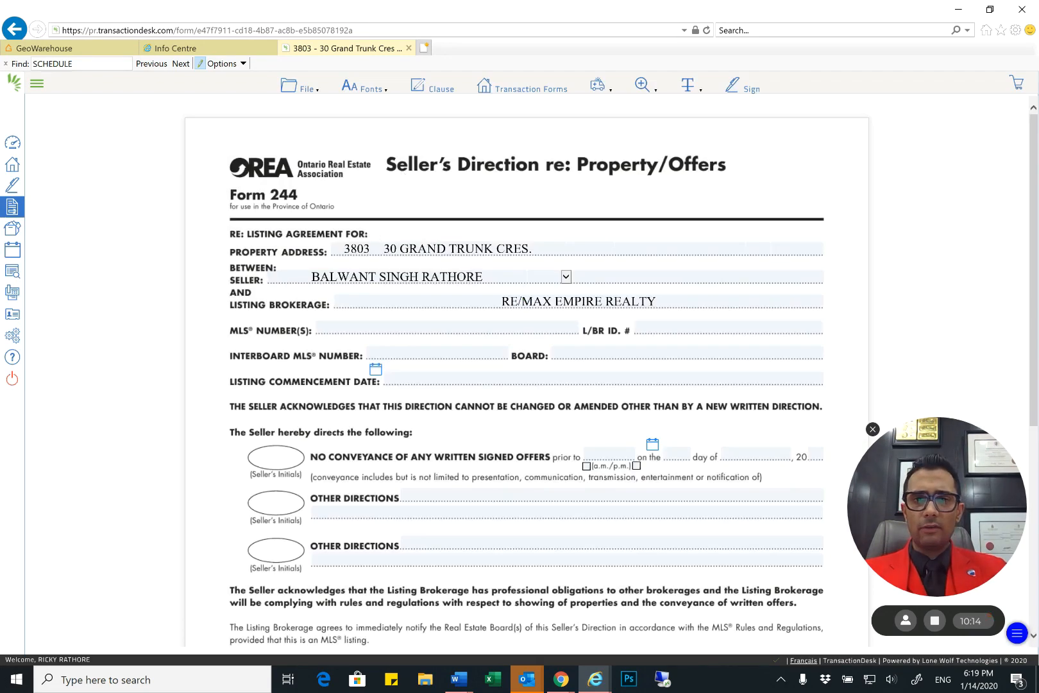
# Review Form 244's no-conveyance-of-offers date fields, the Other Directions lines, and the acknowledgement and signature sections
pyautogui.scroll(-2, 526, 373)
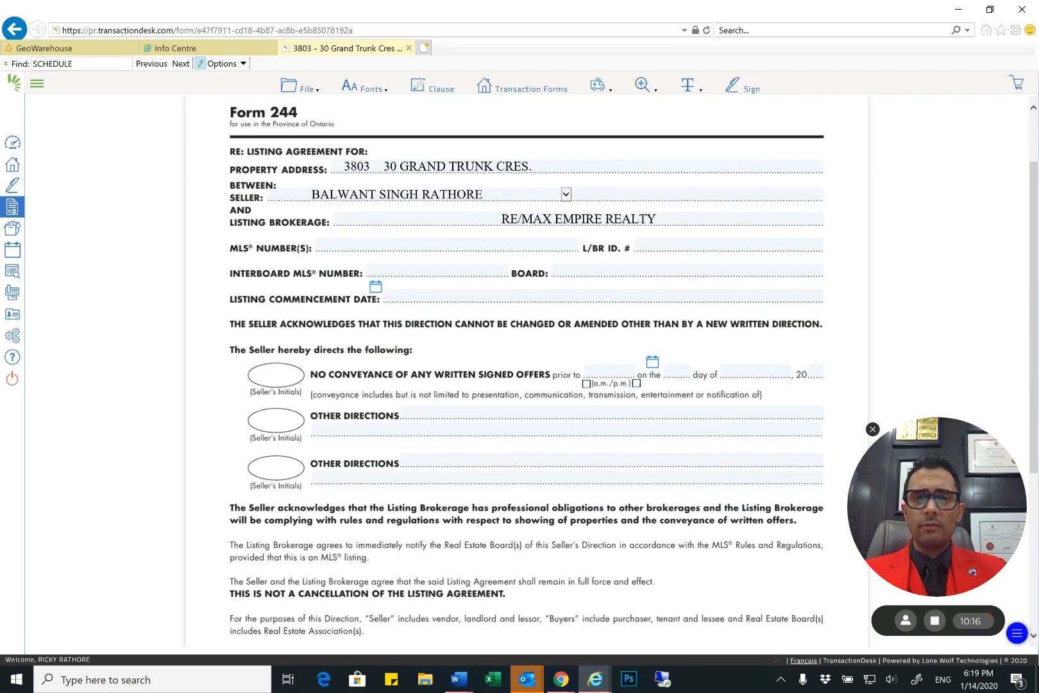
pyautogui.click(609, 373)
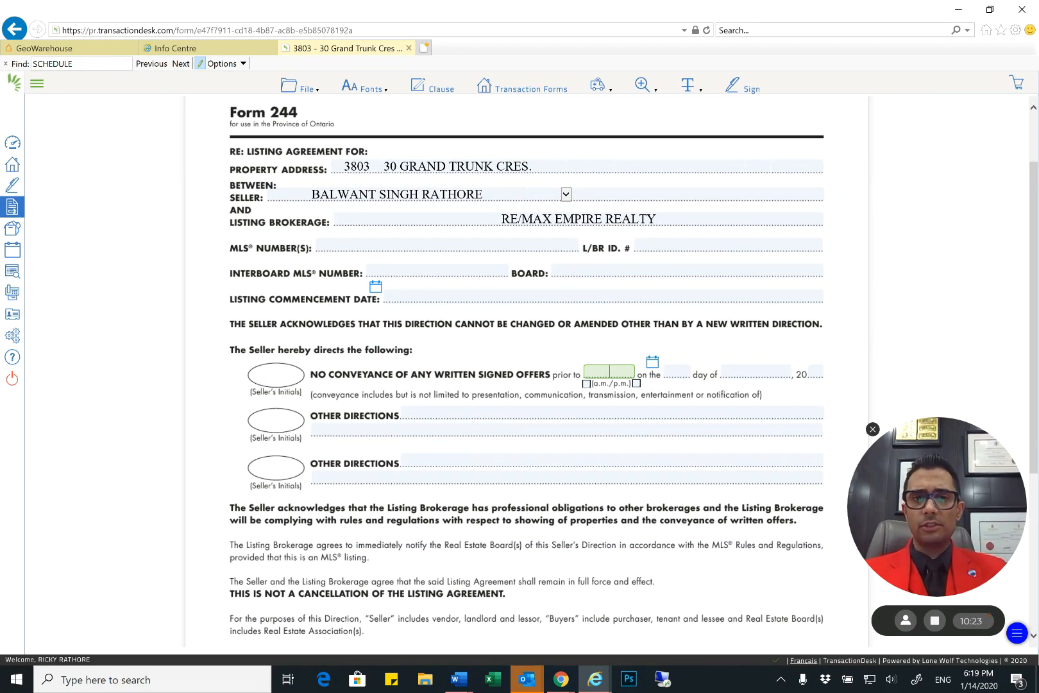
pyautogui.click(609, 413)
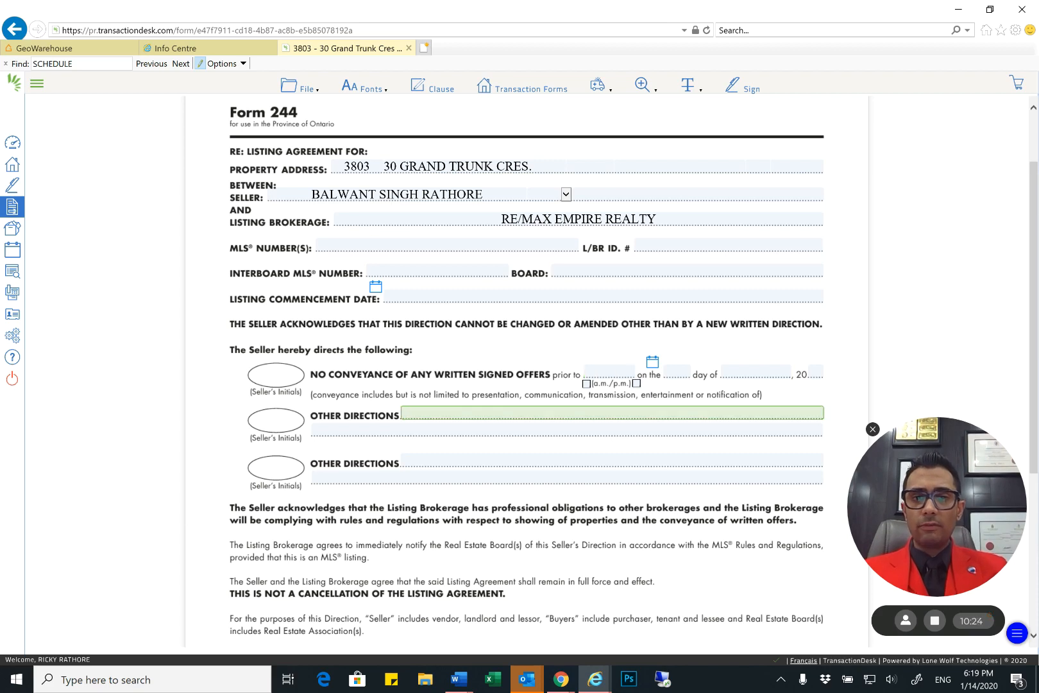
pyautogui.scroll(-3, 526, 373)
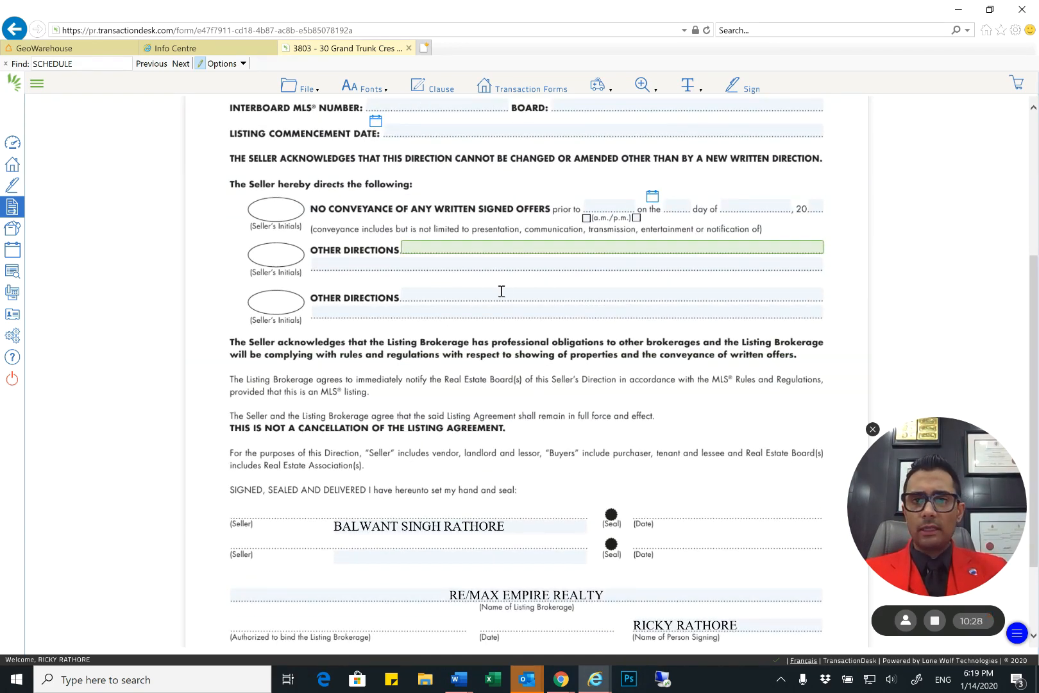
pyautogui.click(526, 392)
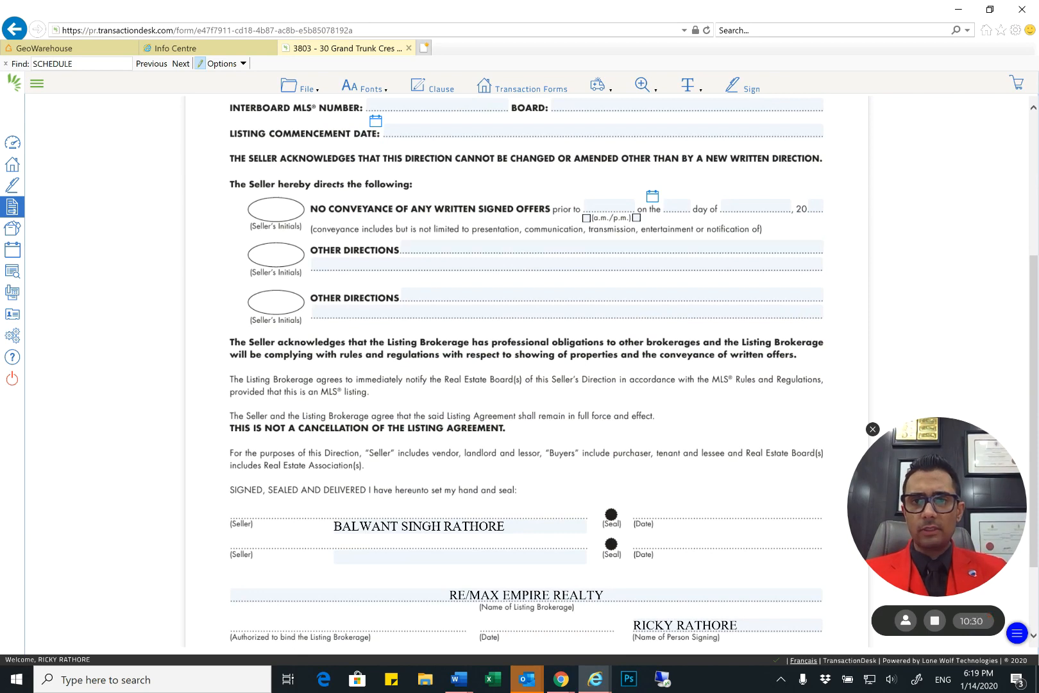
pyautogui.scroll(3, 526, 372)
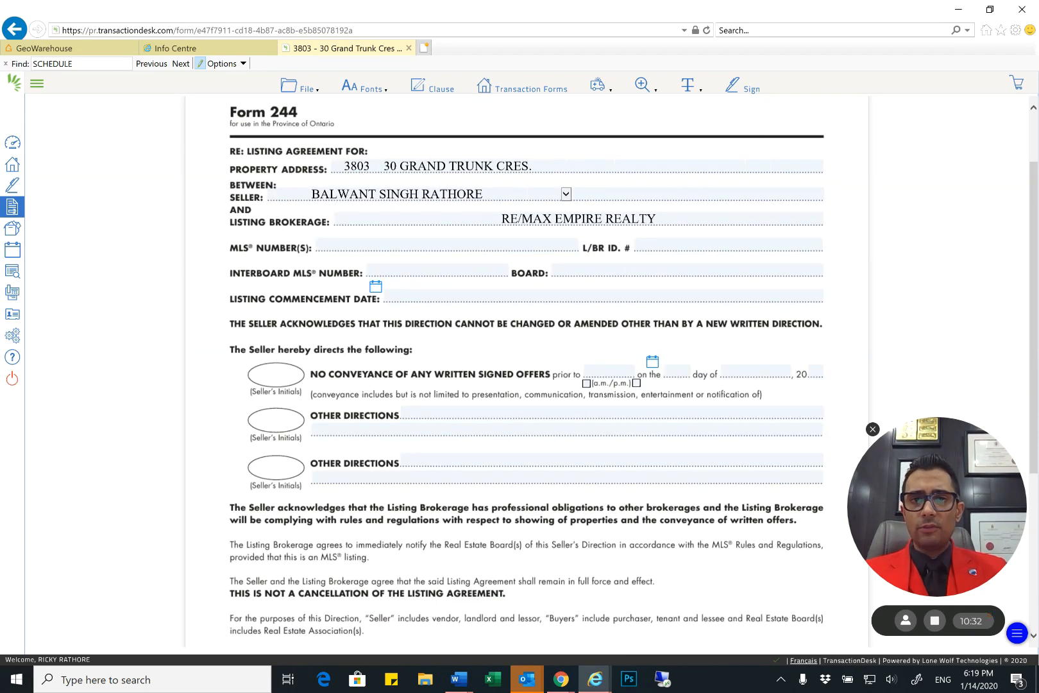
pyautogui.scroll(1, 526, 372)
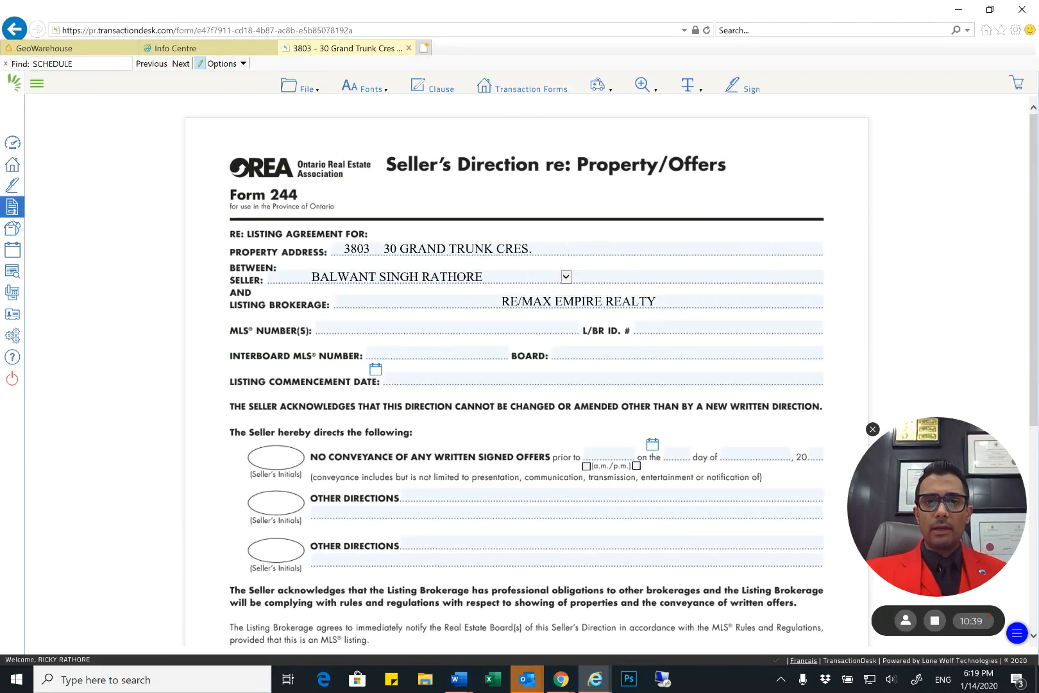
pyautogui.scroll(-3, 374, 361)
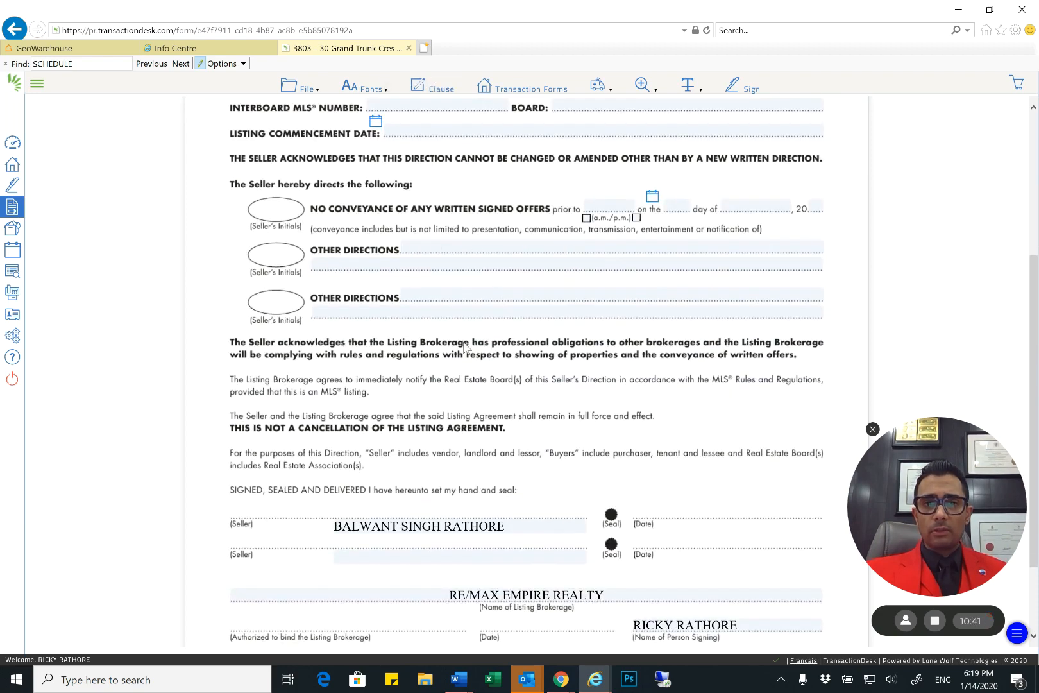
pyautogui.scroll(3, 465, 346)
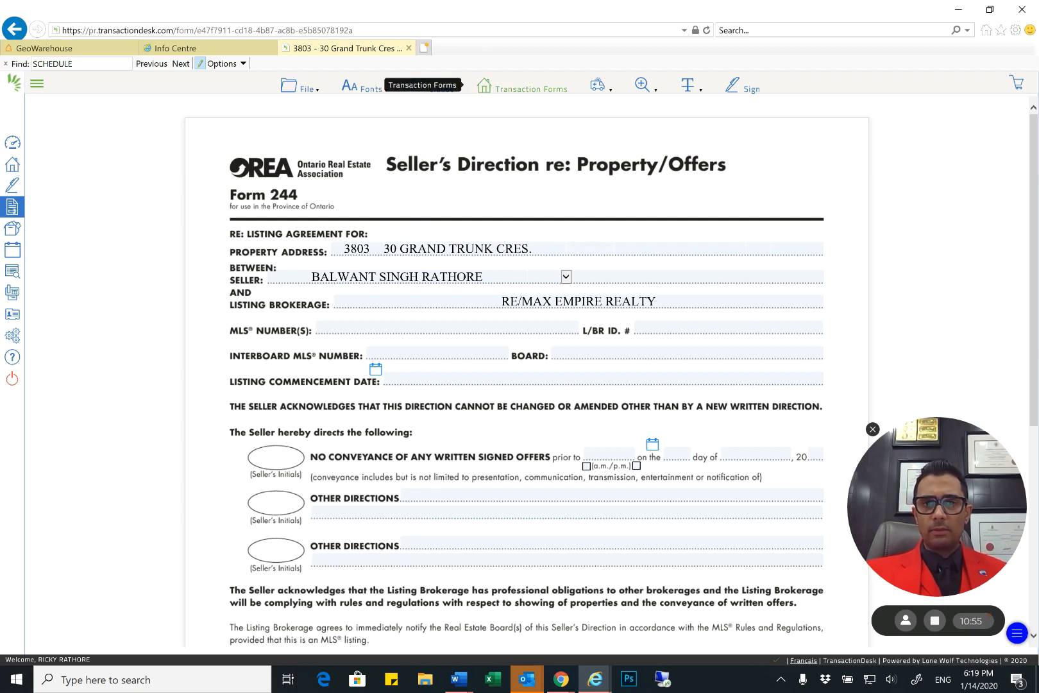
# Open form 291, MLS Data Information - Condominium - Sale, from the transaction's forms and select its Assessment Roll Number (ARN) field
pyautogui.click(484, 86)
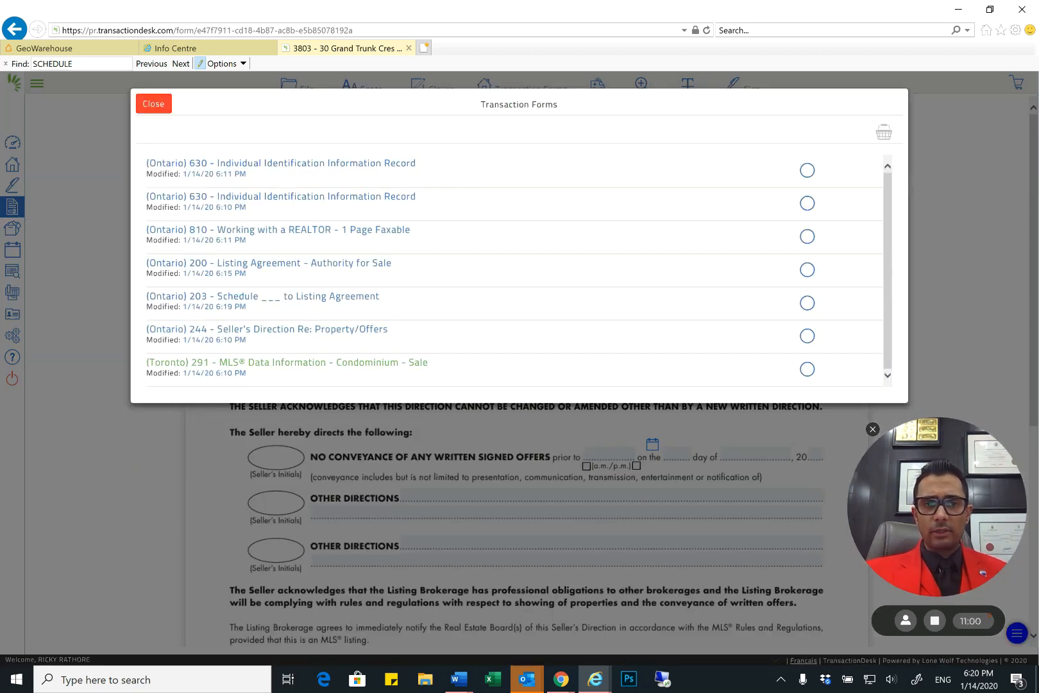
pyautogui.click(417, 362)
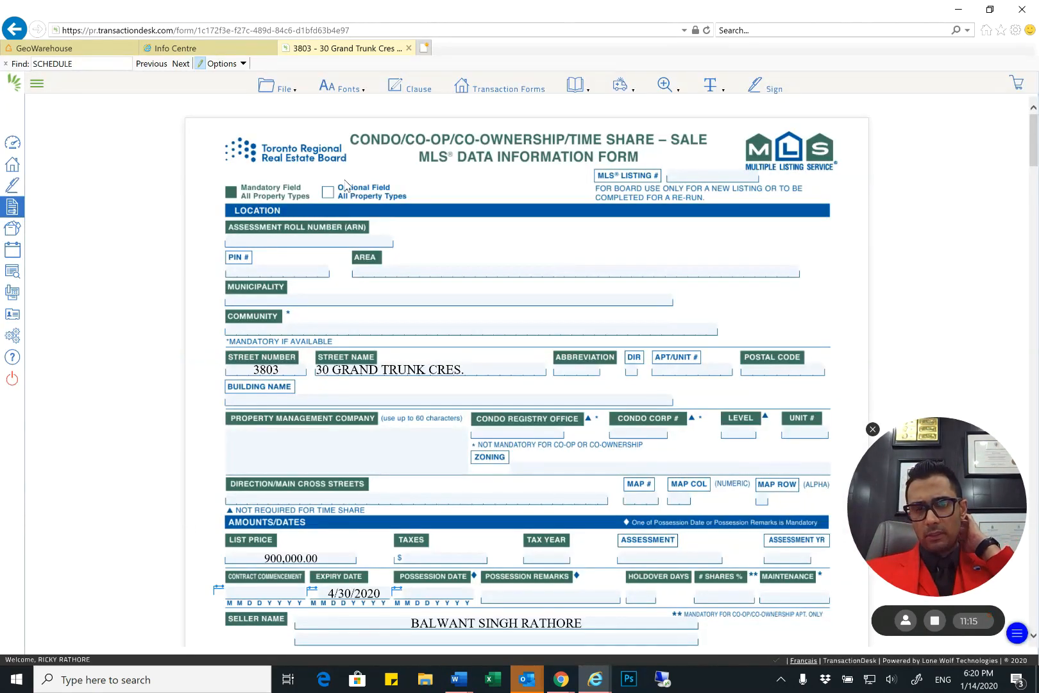
pyautogui.click(349, 240)
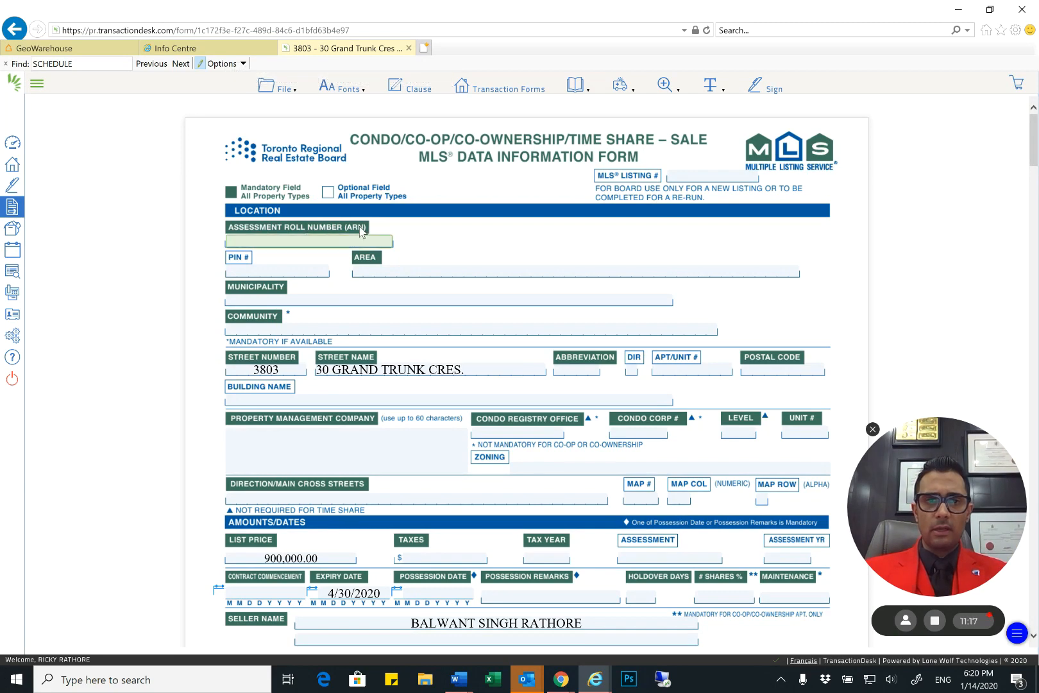
# Switch to GeoWarehouse, search the property report for "ROLL", and look through the property and condominium details for the assessment roll number
pyautogui.click(81, 54)
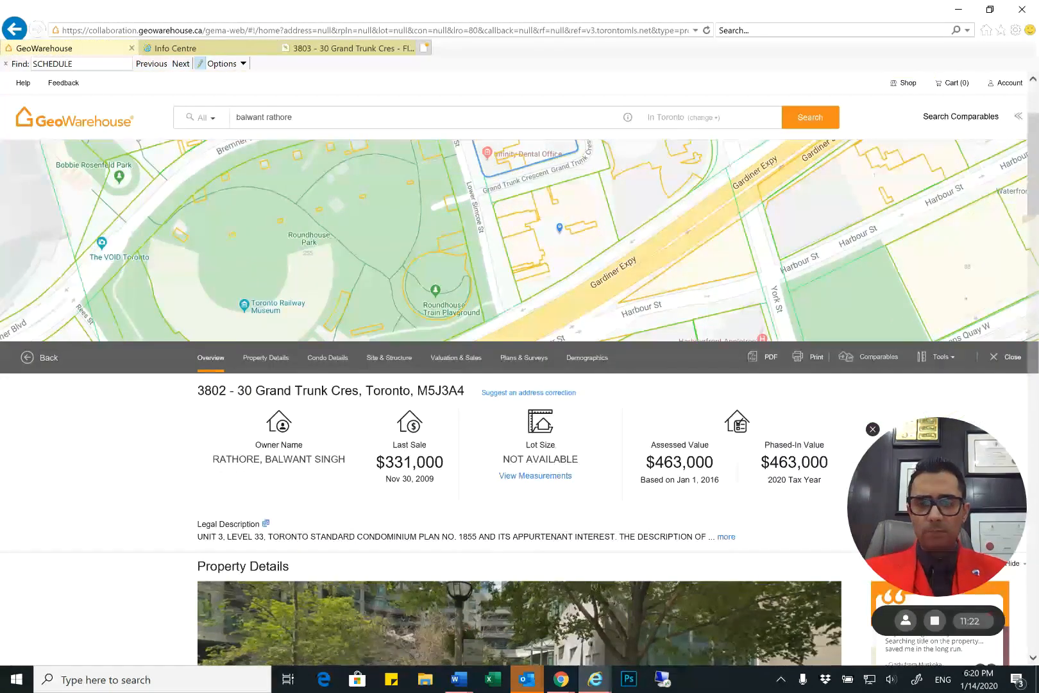
pyautogui.hotkey('ctrl', 'f')
pyautogui.press('BackSpace')
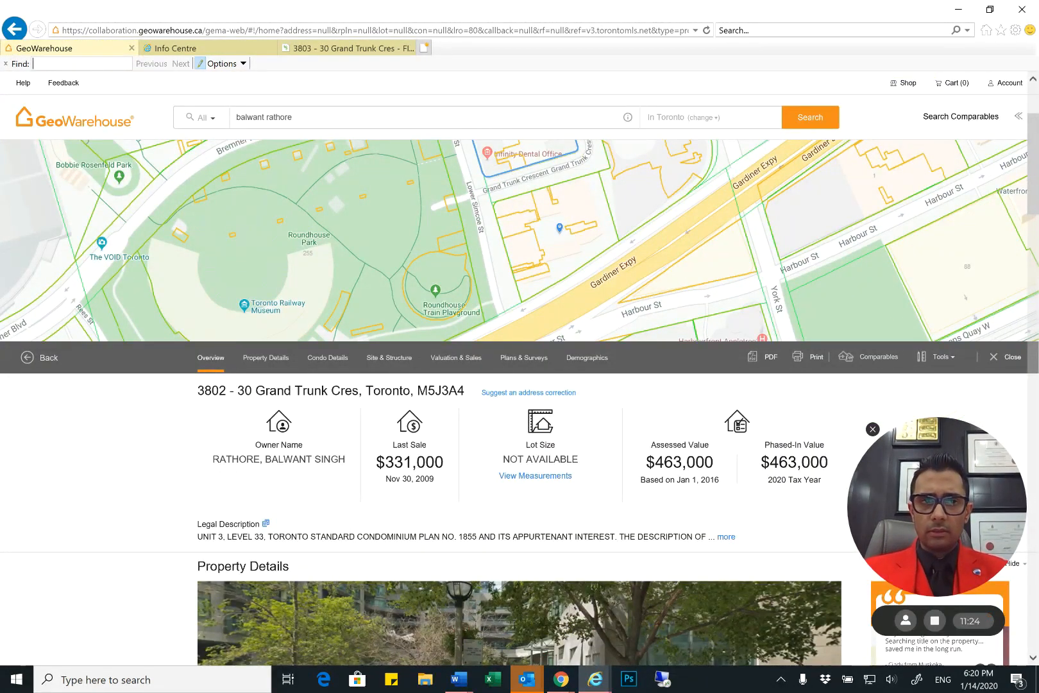
pyautogui.write('ROLL')
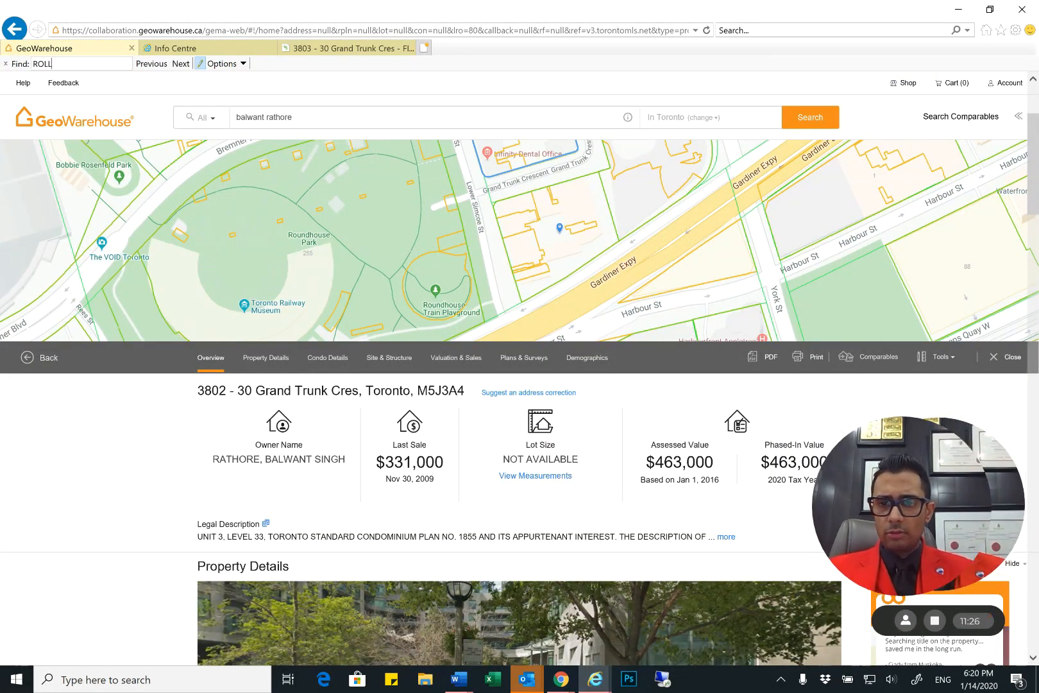
pyautogui.press('Return')
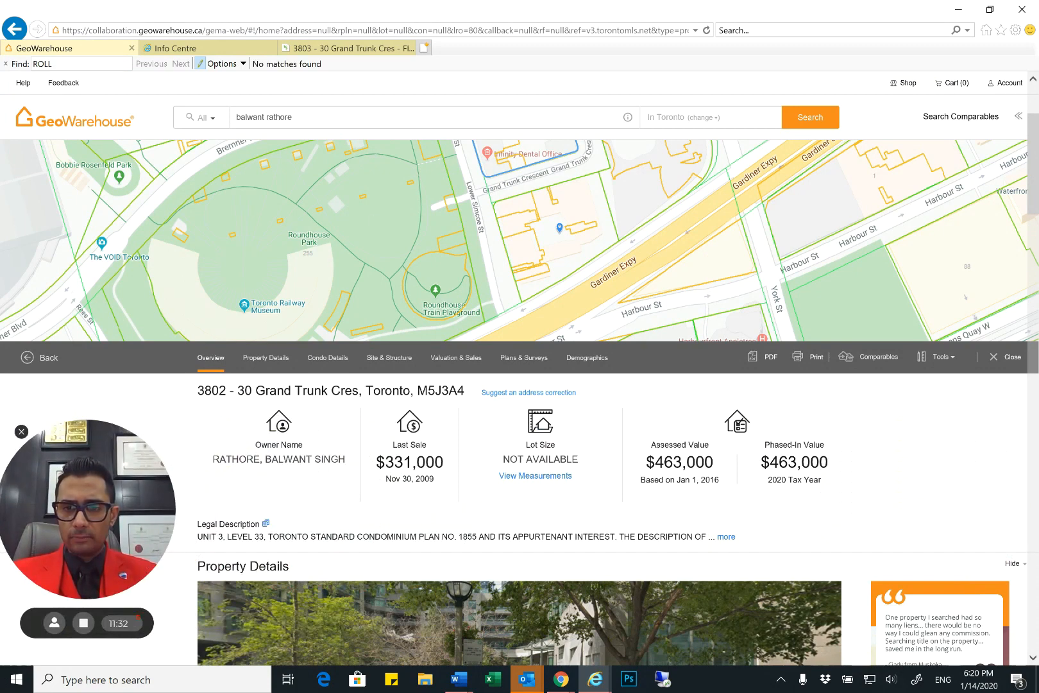
pyautogui.scroll(-3, 520, 403)
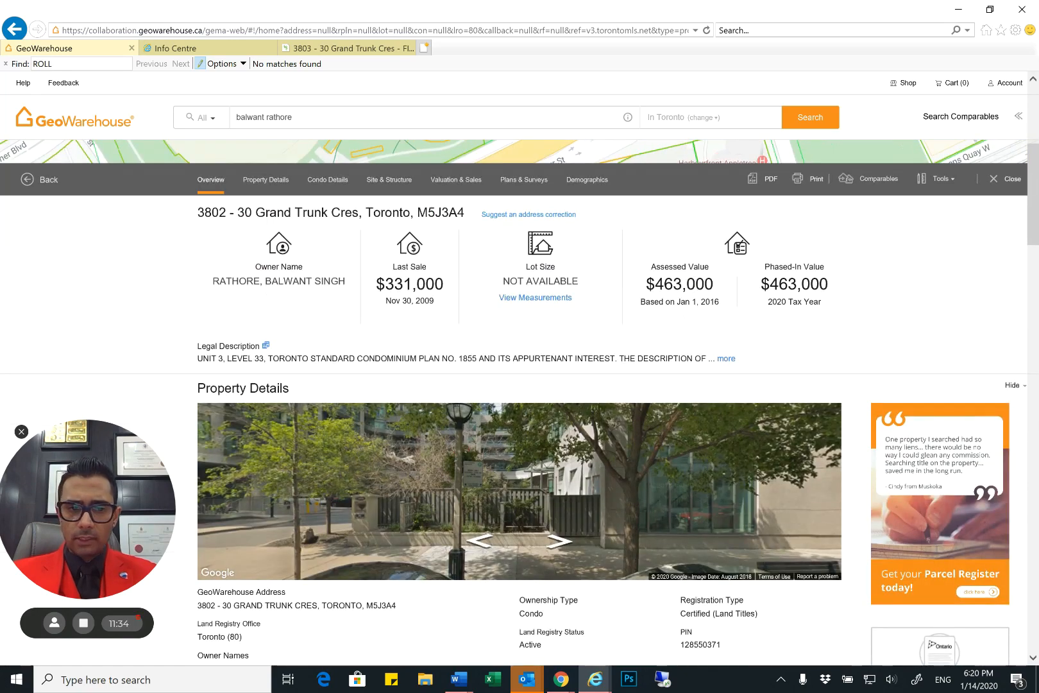
pyautogui.scroll(-2, 520, 417)
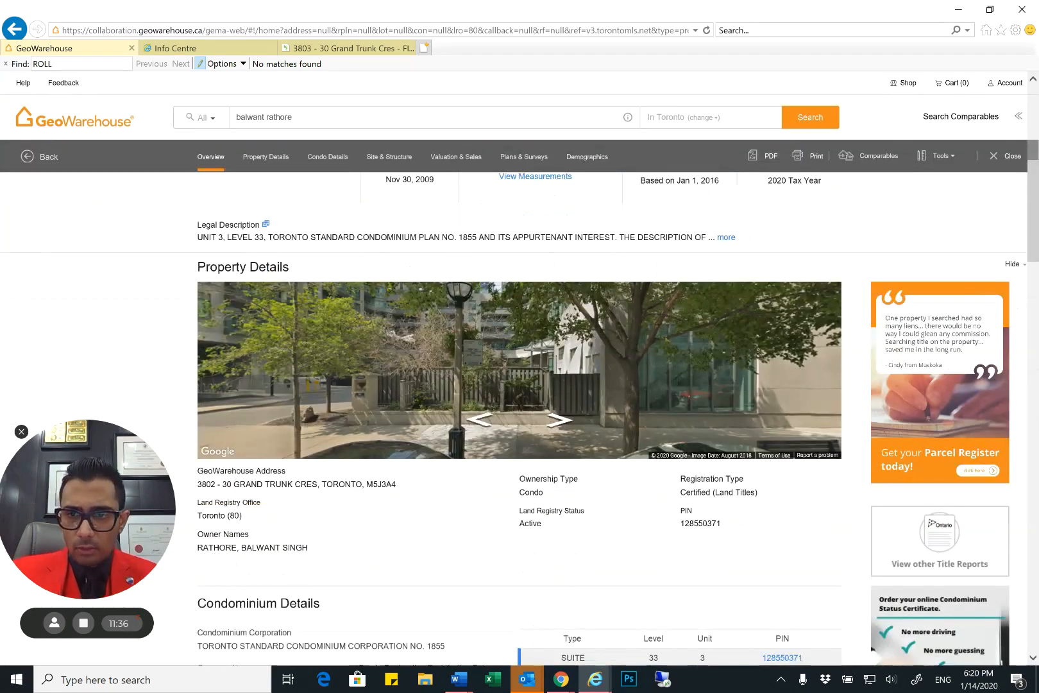
pyautogui.scroll(-2, 520, 417)
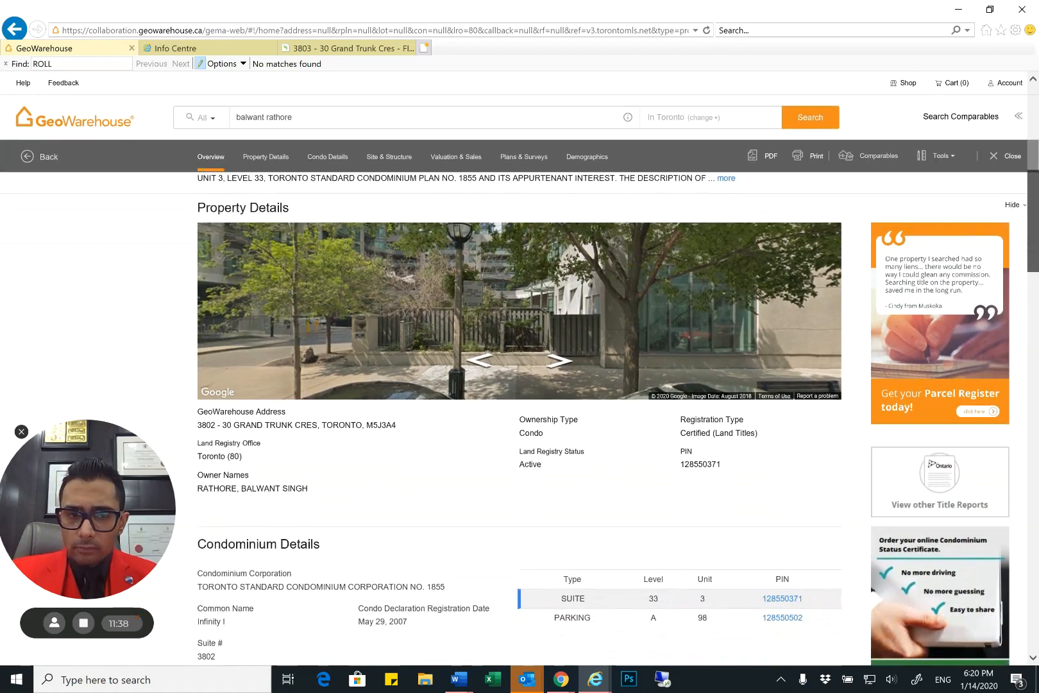
pyautogui.scroll(-2, 520, 417)
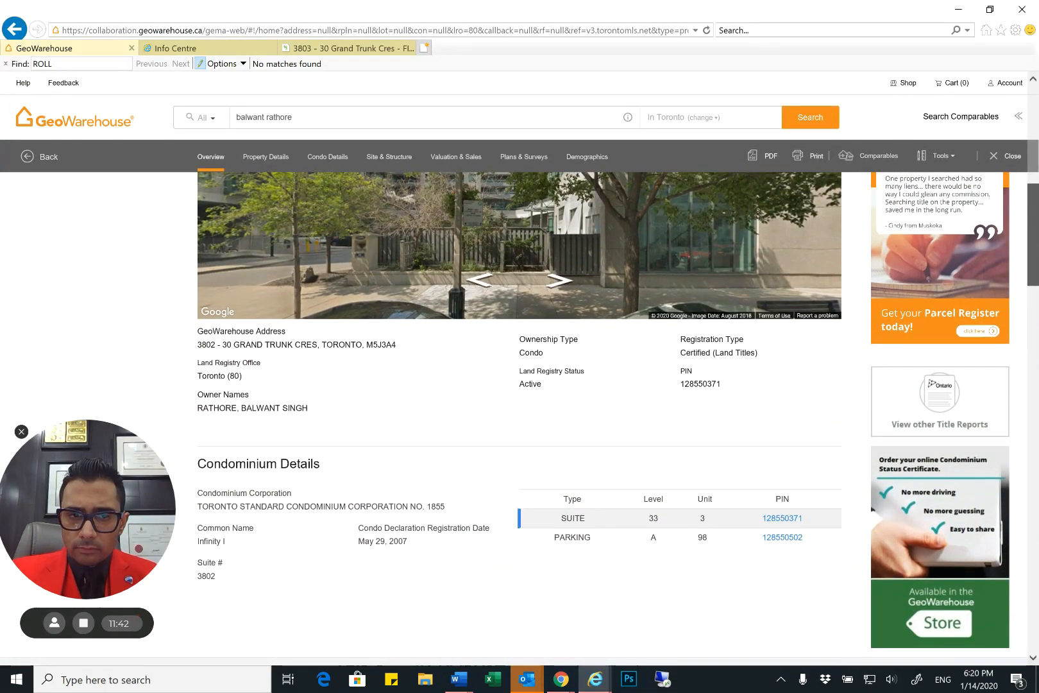
pyautogui.scroll(-1, 520, 418)
pyautogui.scroll(-1, 520, 417)
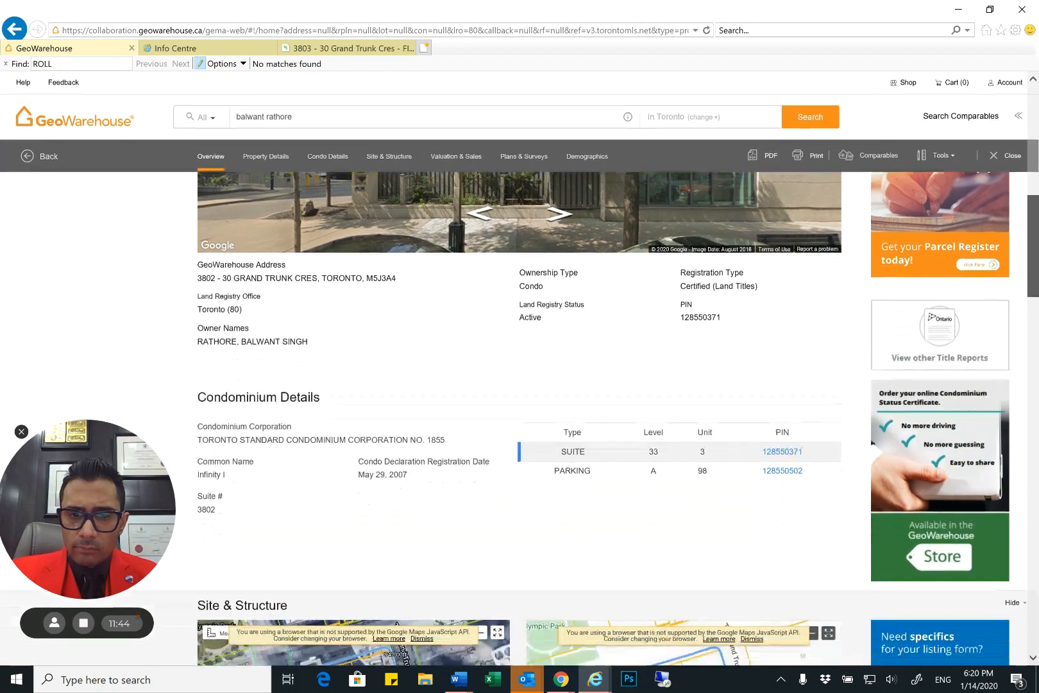
pyautogui.scroll(-2, 519, 417)
# Search the GeoWarehouse property report for "ARN" and go through the matches
pyautogui.hotkey('ctrl', 'f')
pyautogui.write('ARN')
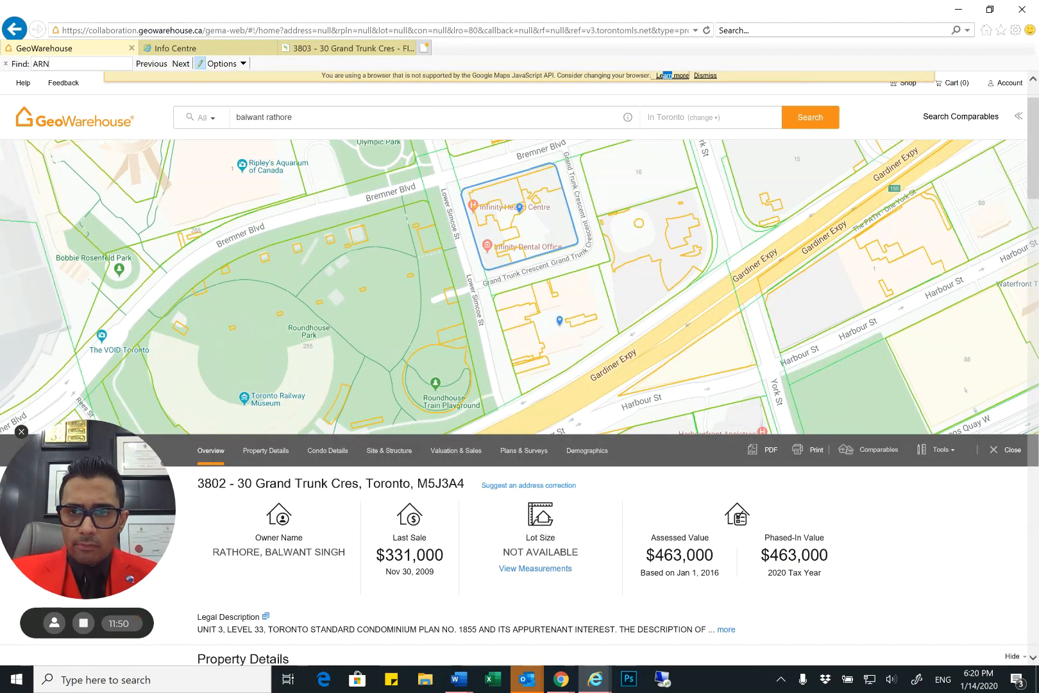
pyautogui.click(182, 64)
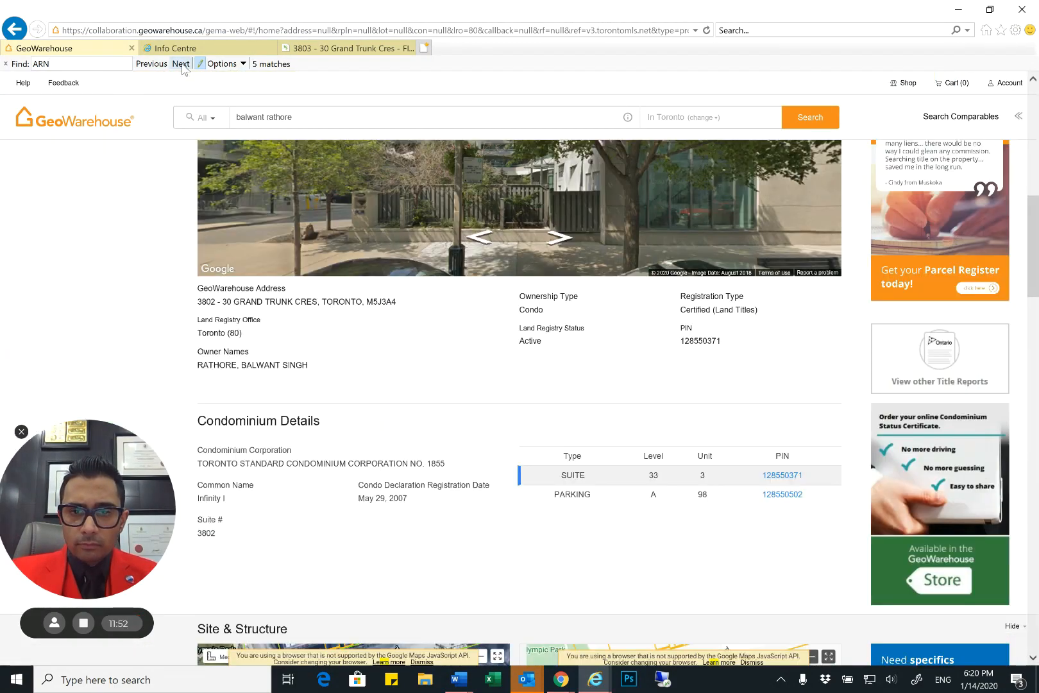
pyautogui.click(181, 64)
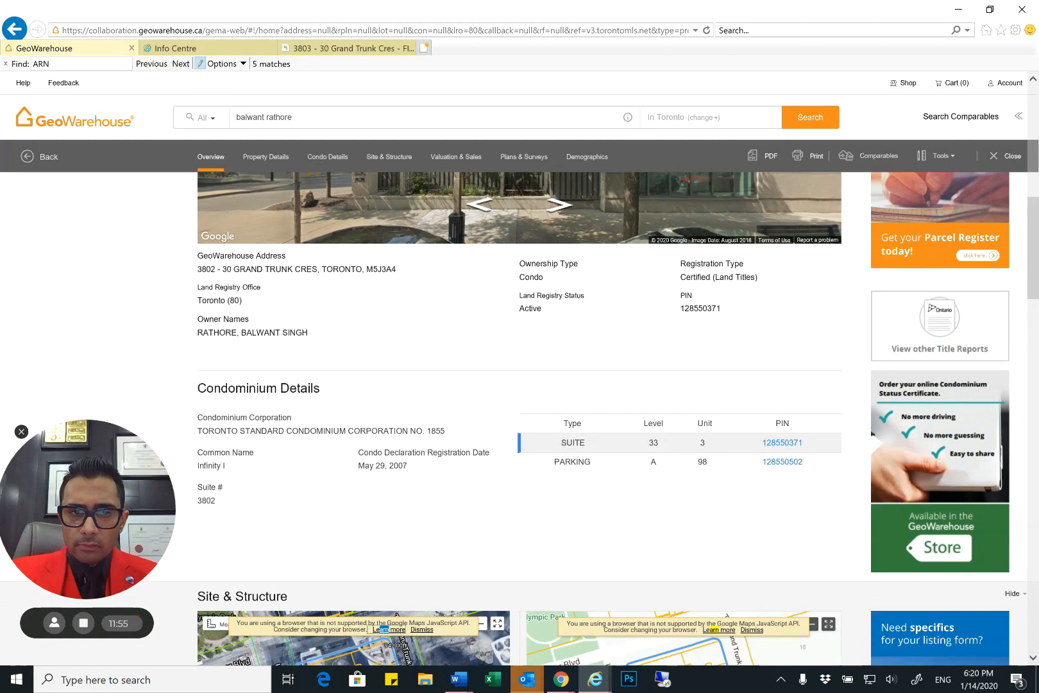
pyautogui.moveTo(86, 509); pyautogui.dragTo(92, 538)
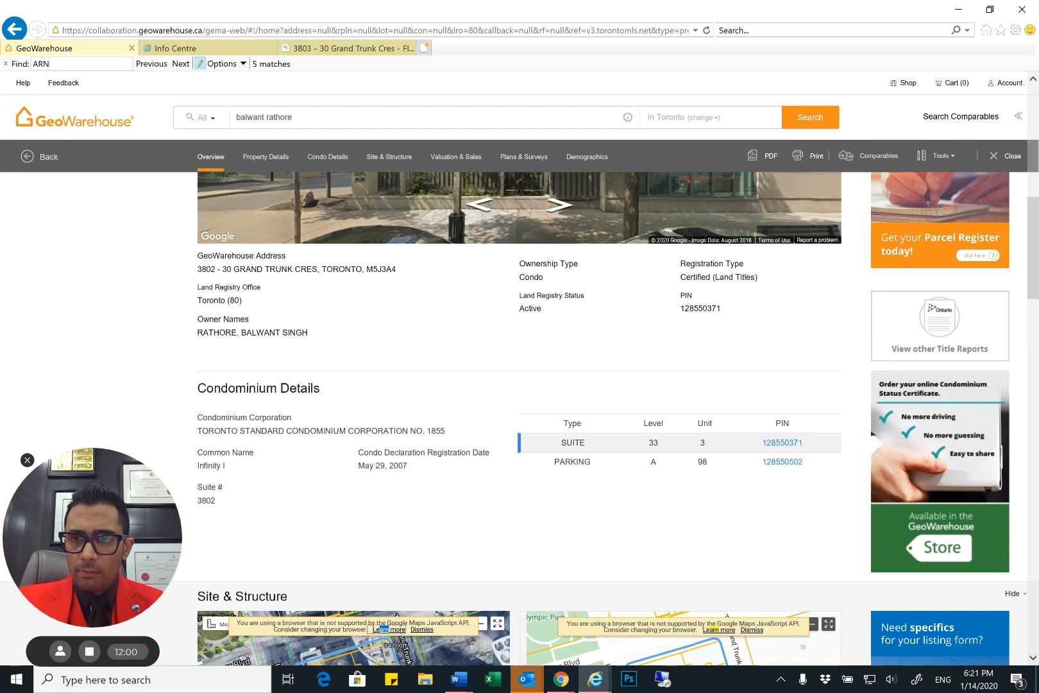
pyautogui.moveTo(1034, 248); pyautogui.dragTo(1034, 129)
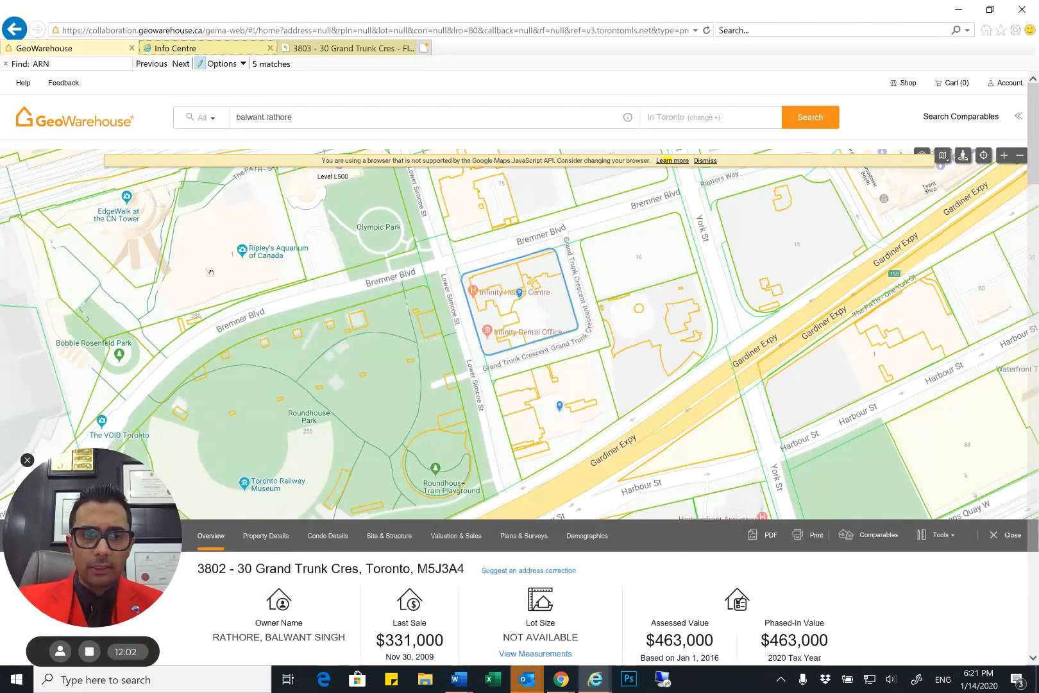
# Switch to the Toronto Real Estate Board Info Centre and open Public Records
pyautogui.click(173, 49)
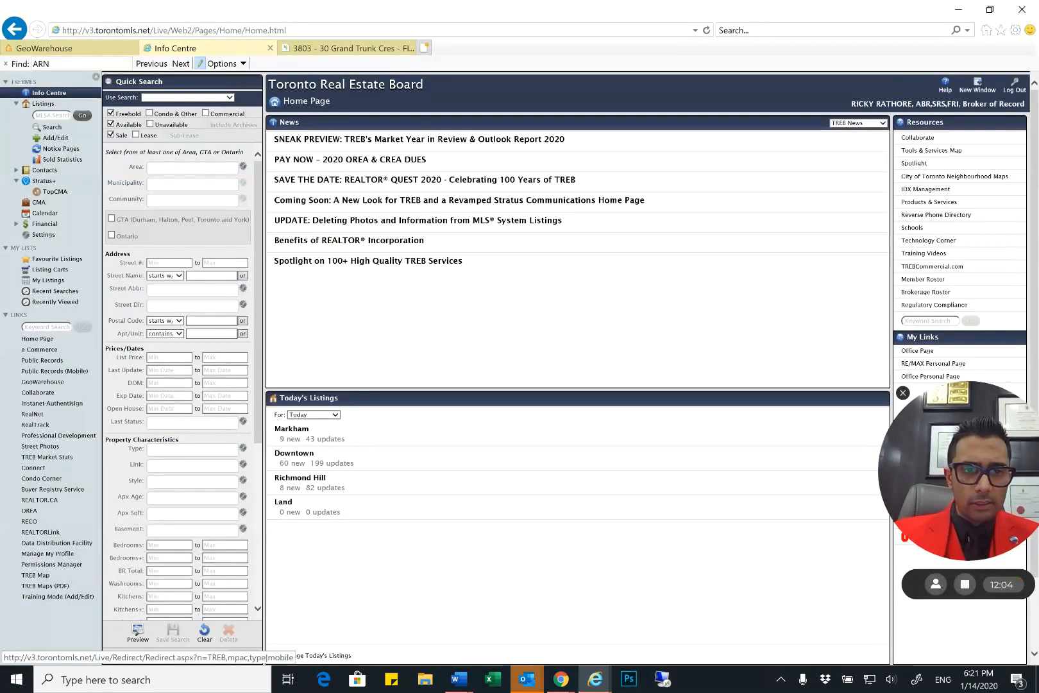
pyautogui.click(42, 360)
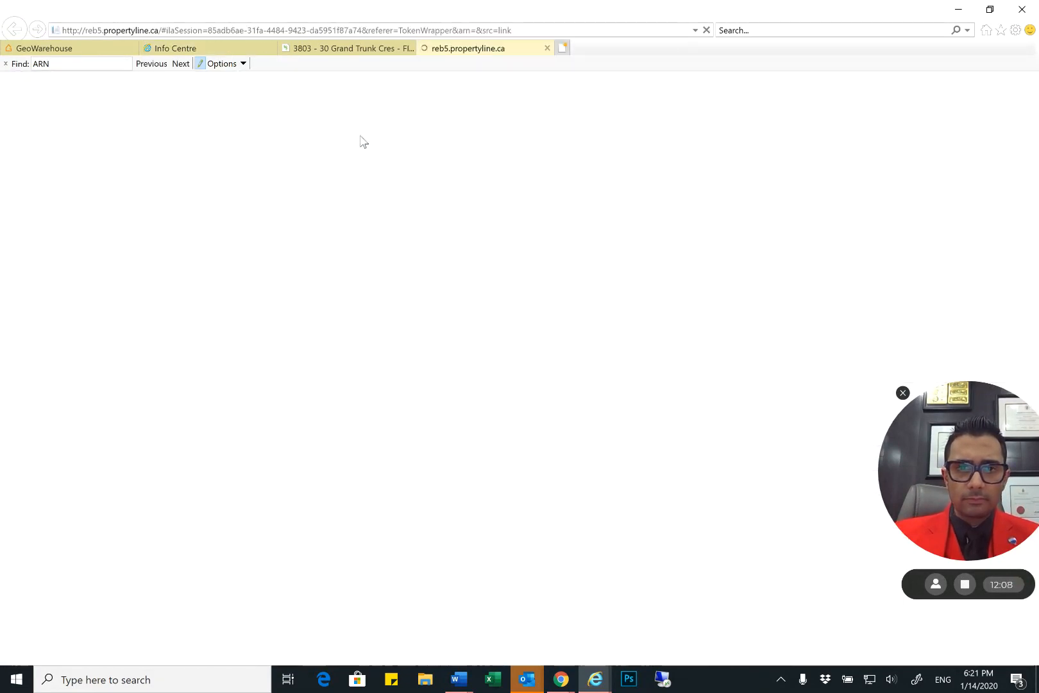
# Copy the suite's PIN from the condominium details in GeoWarehouse into the PIN # field of the MLS data form in TransactionDesk
pyautogui.click(346, 50)
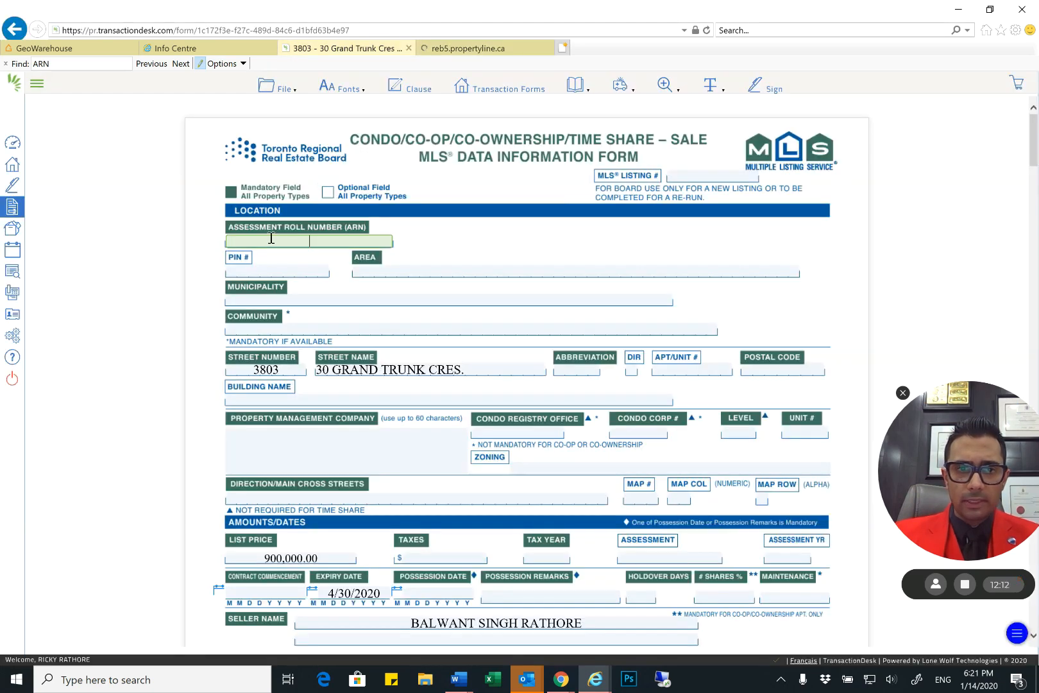
pyautogui.click(258, 272)
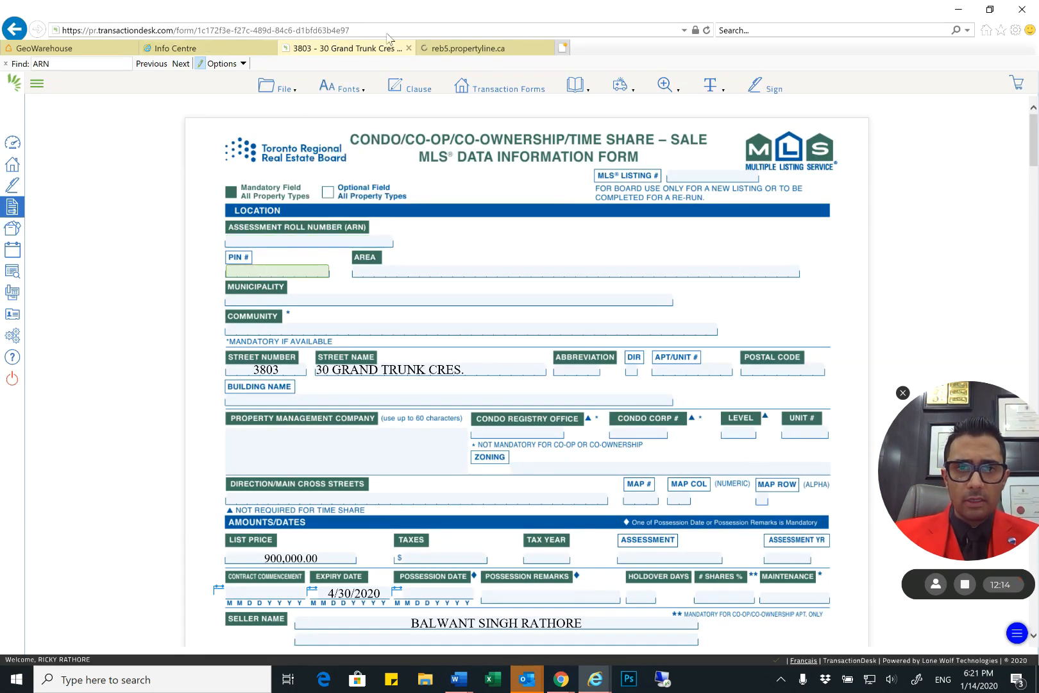
pyautogui.click(90, 52)
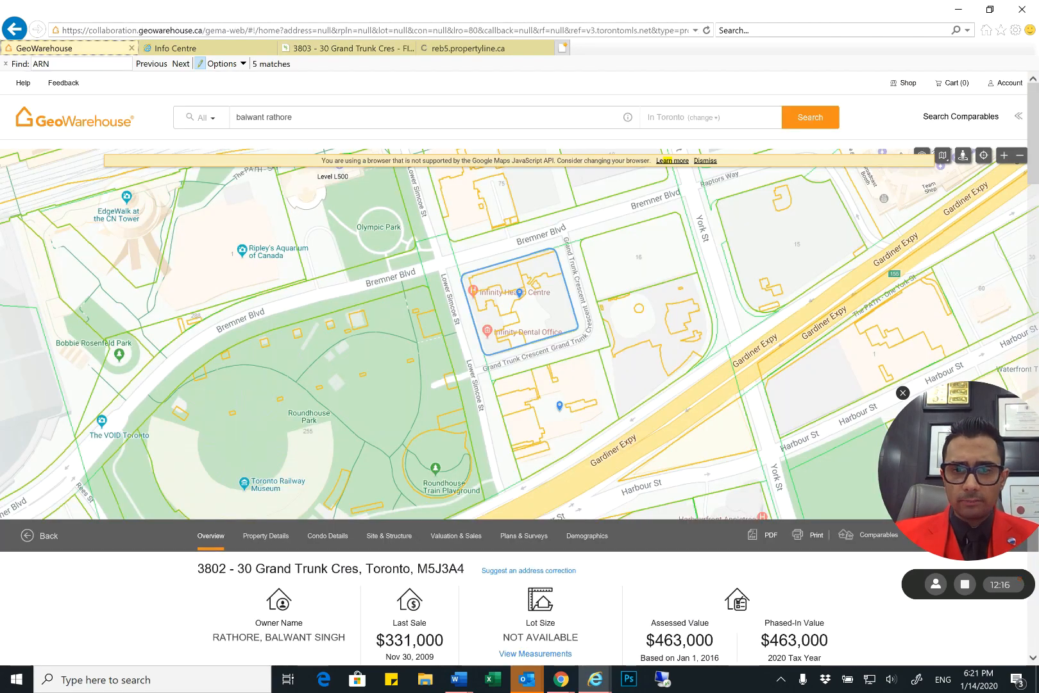
pyautogui.scroll(-3, 520, 369)
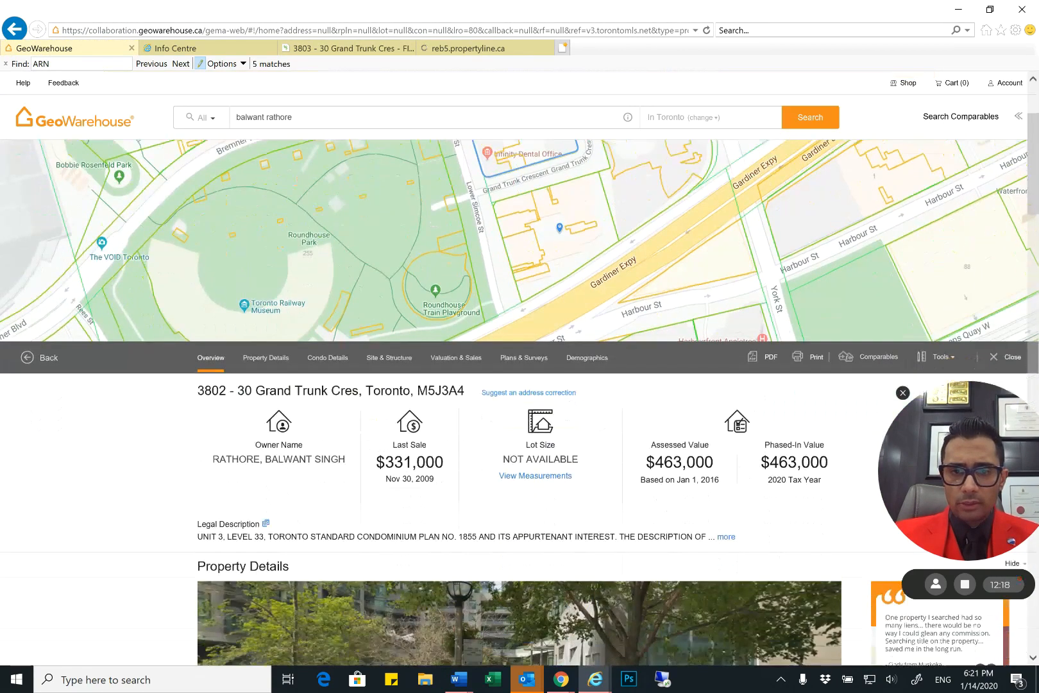
pyautogui.scroll(-2, 519, 369)
pyautogui.scroll(-2, 520, 369)
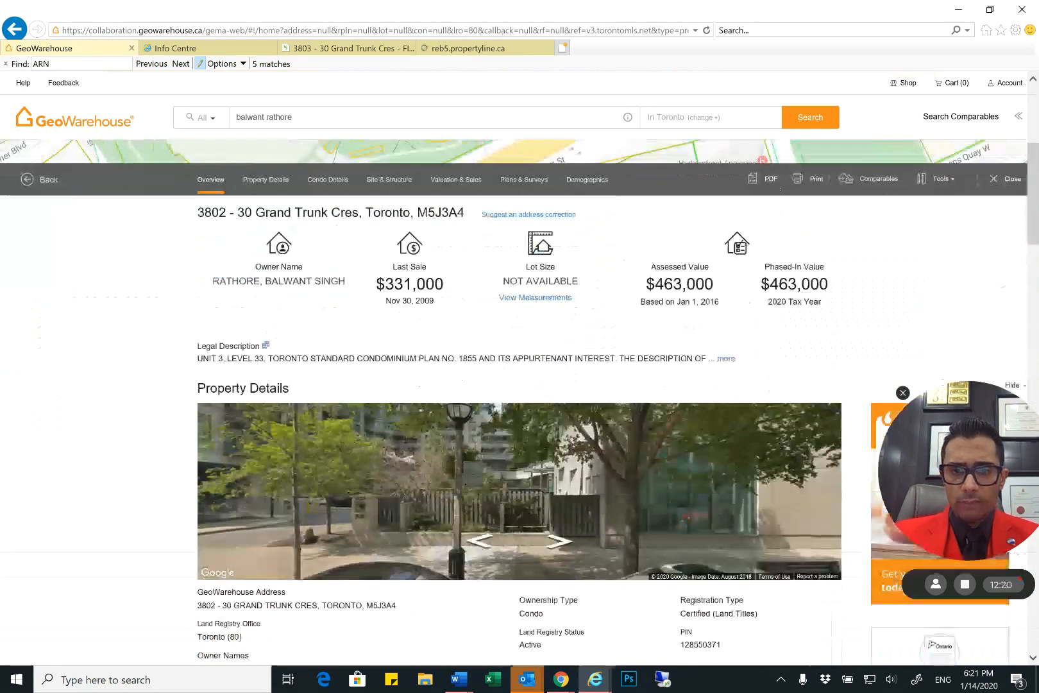
pyautogui.scroll(-3, 519, 369)
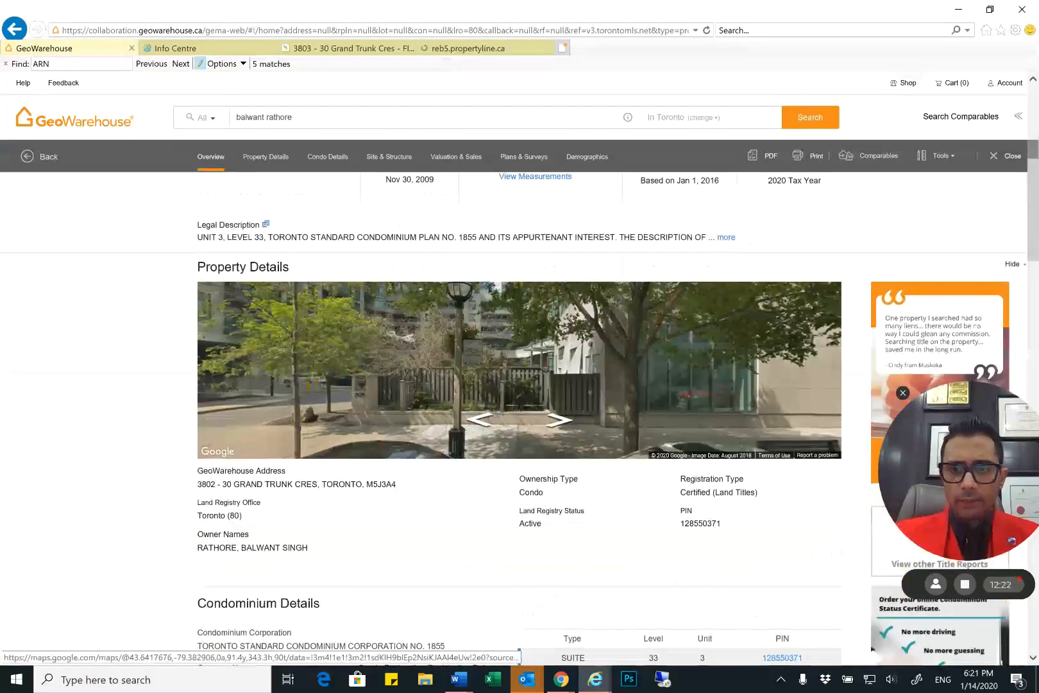
pyautogui.scroll(-2, 520, 369)
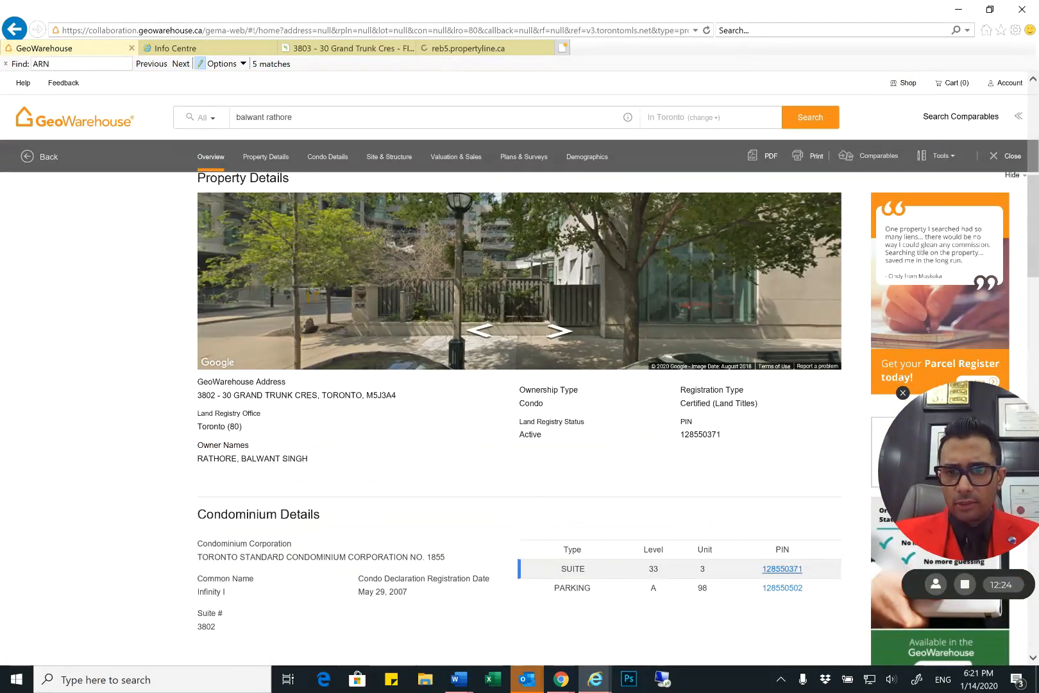
pyautogui.doubleClick(782, 568)
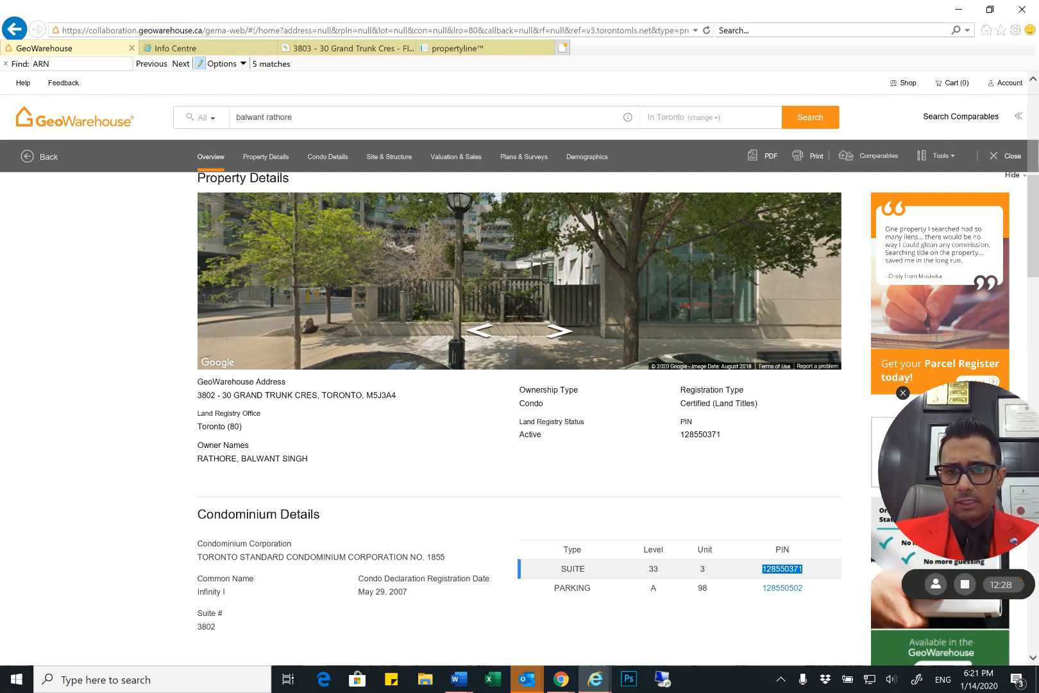
pyautogui.click(653, 569)
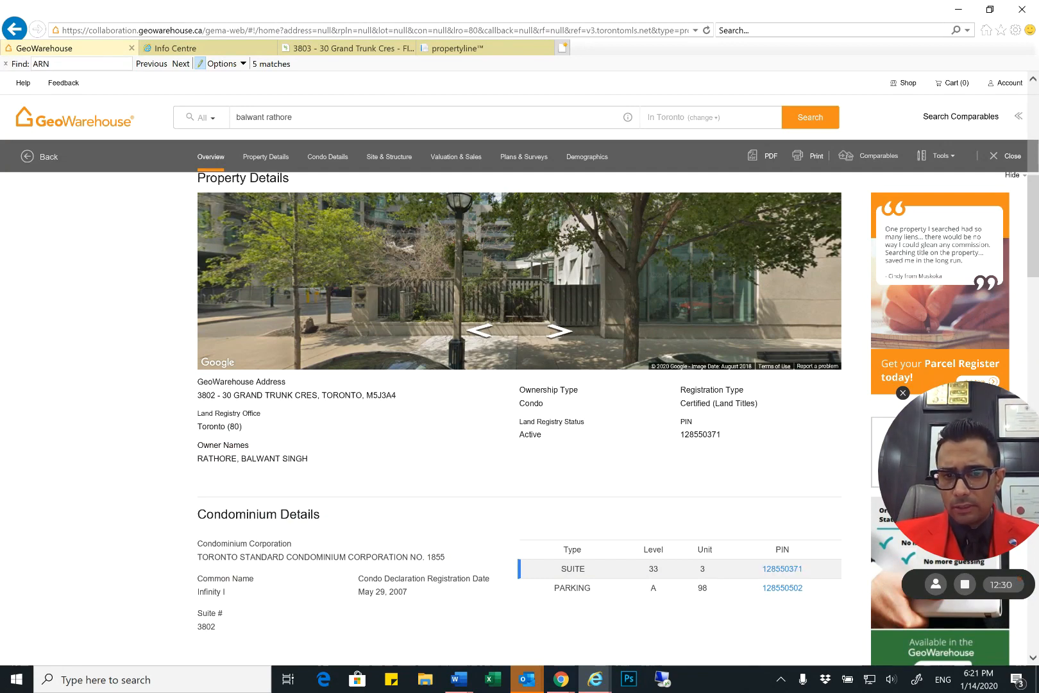
pyautogui.doubleClick(653, 569)
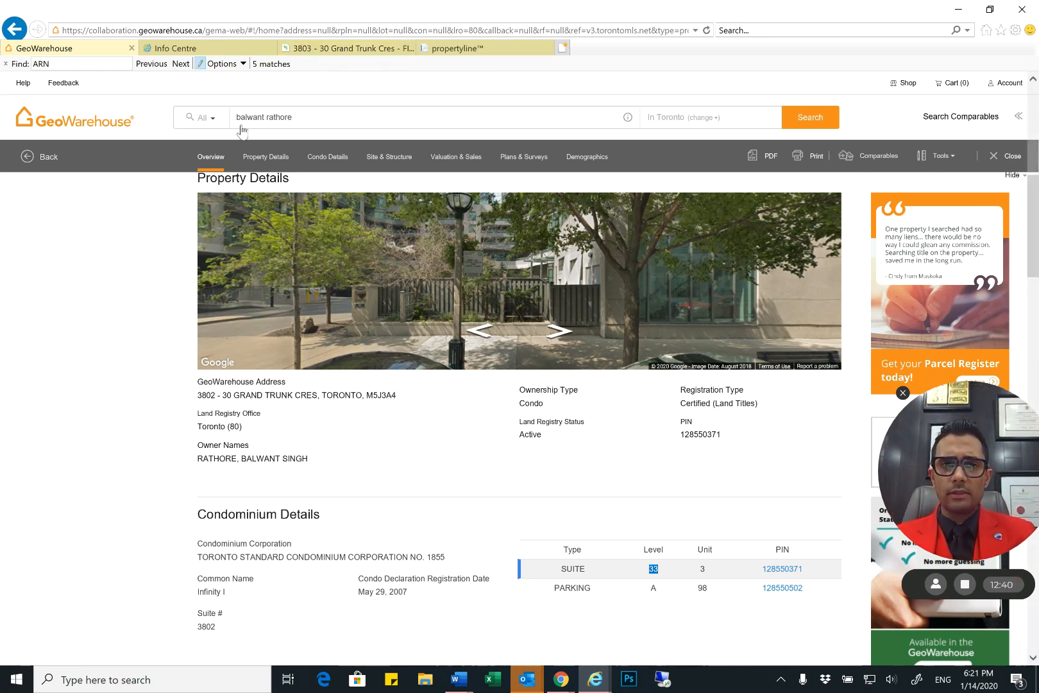
pyautogui.click(316, 49)
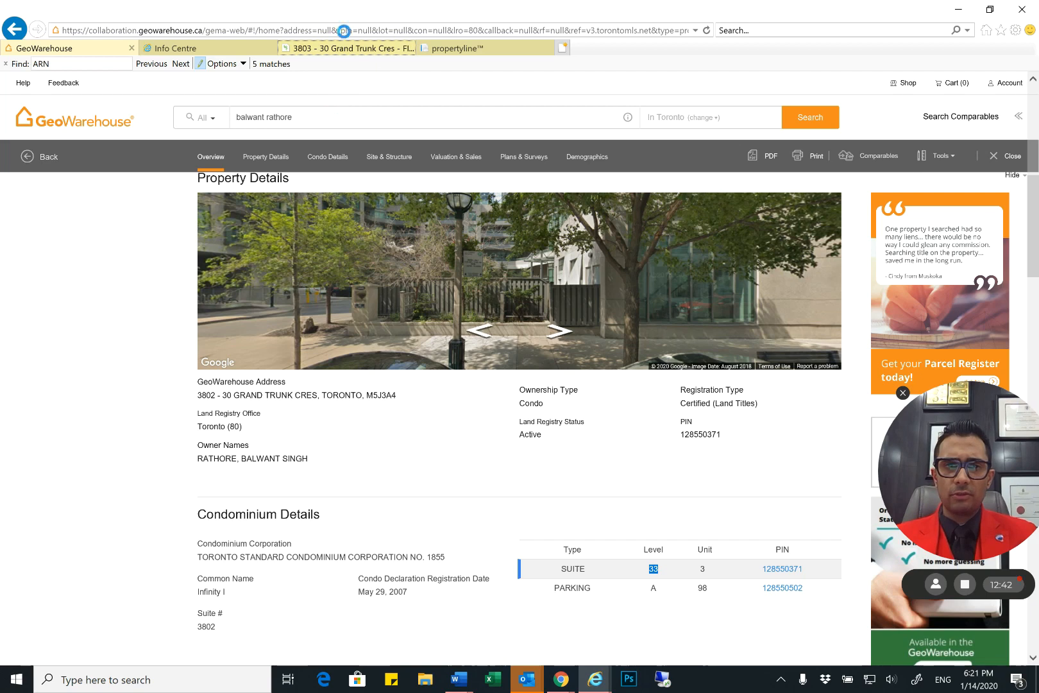
pyautogui.press('Tab')
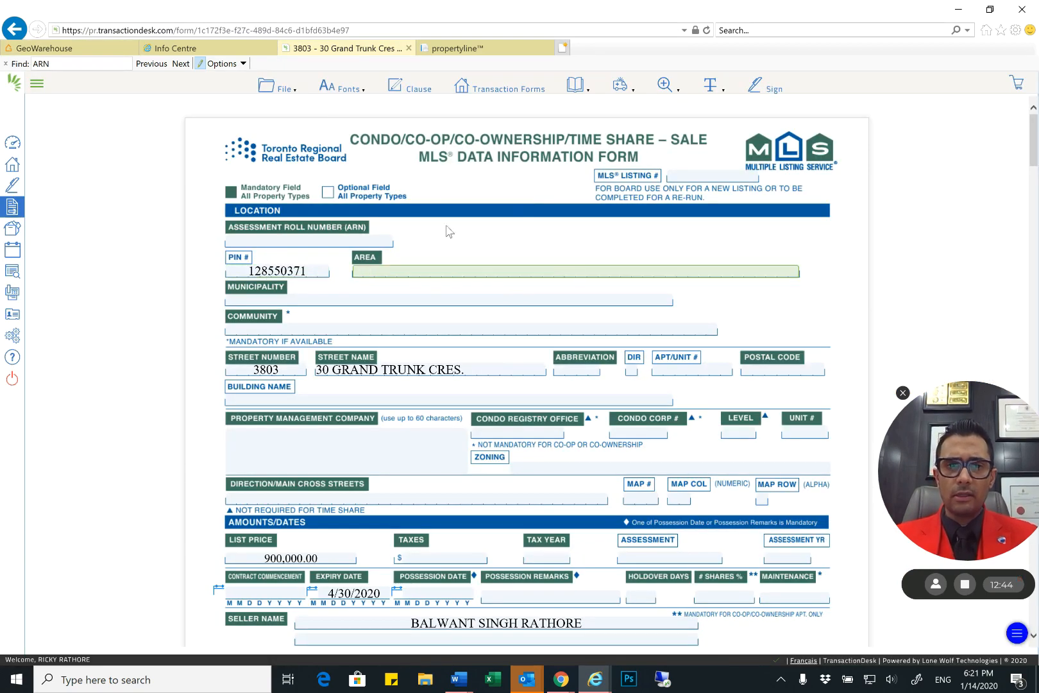
# Switch to PropertyLine, search for the condo by its street address and unit number, and open its property detail
pyautogui.click(480, 48)
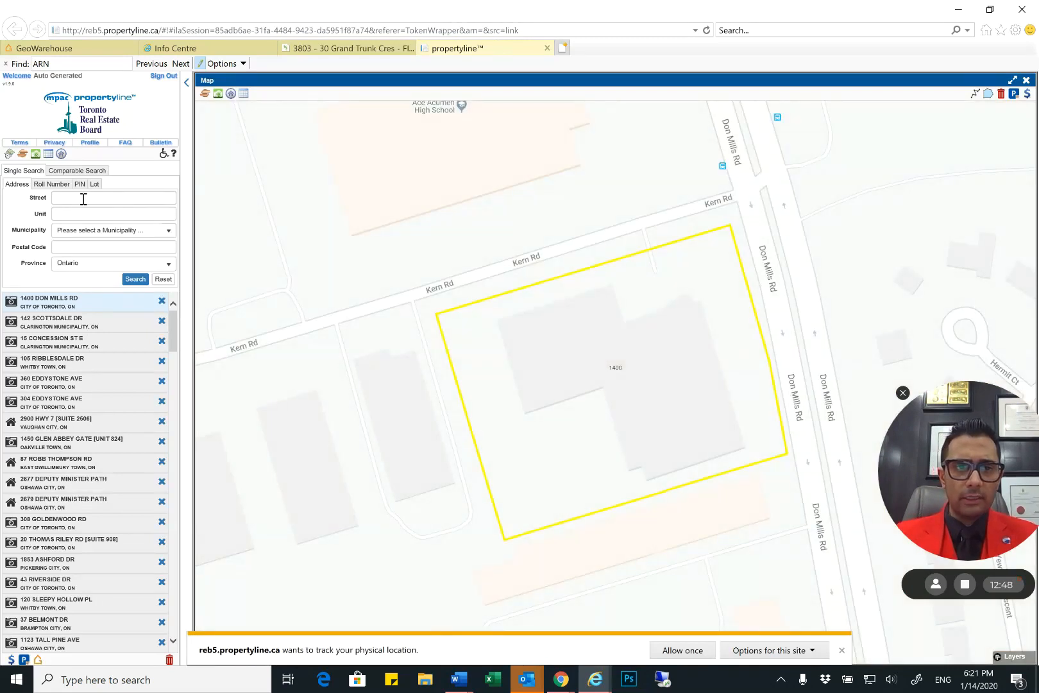
pyautogui.write('30 D')
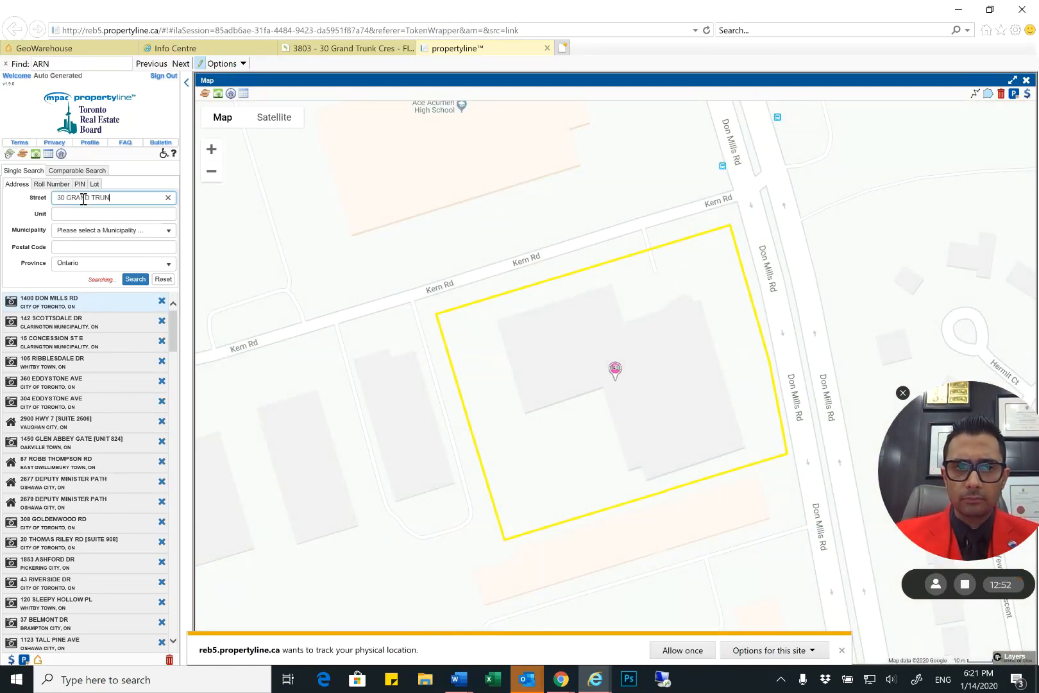
pyautogui.press('BackSpace')
pyautogui.press('BackSpace')
pyautogui.press('Tab')
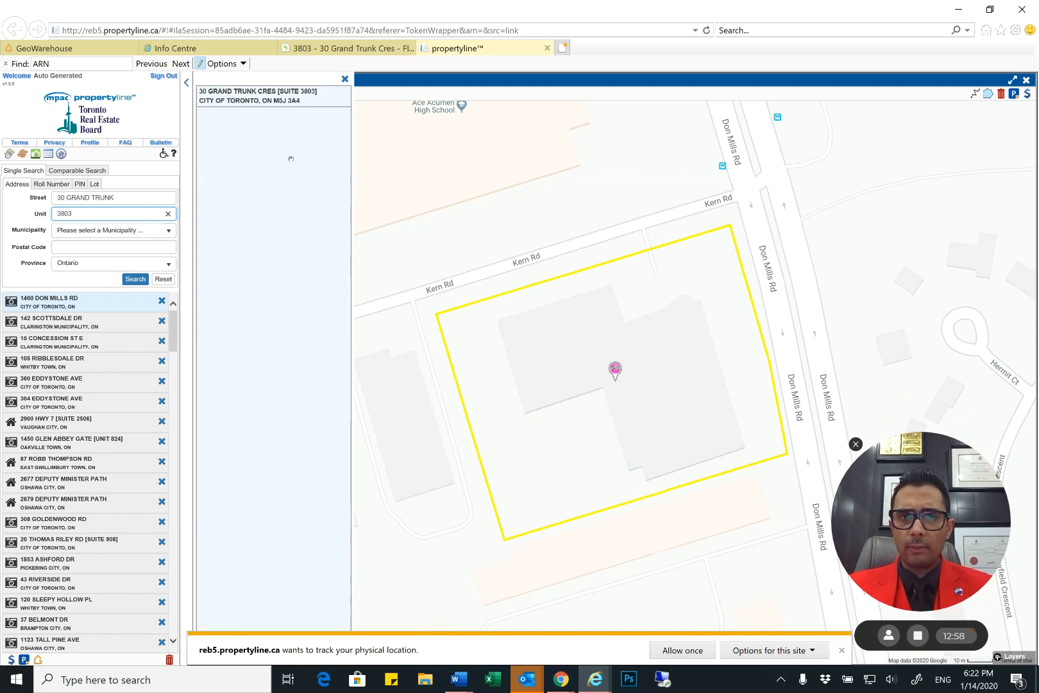
pyautogui.click(227, 105)
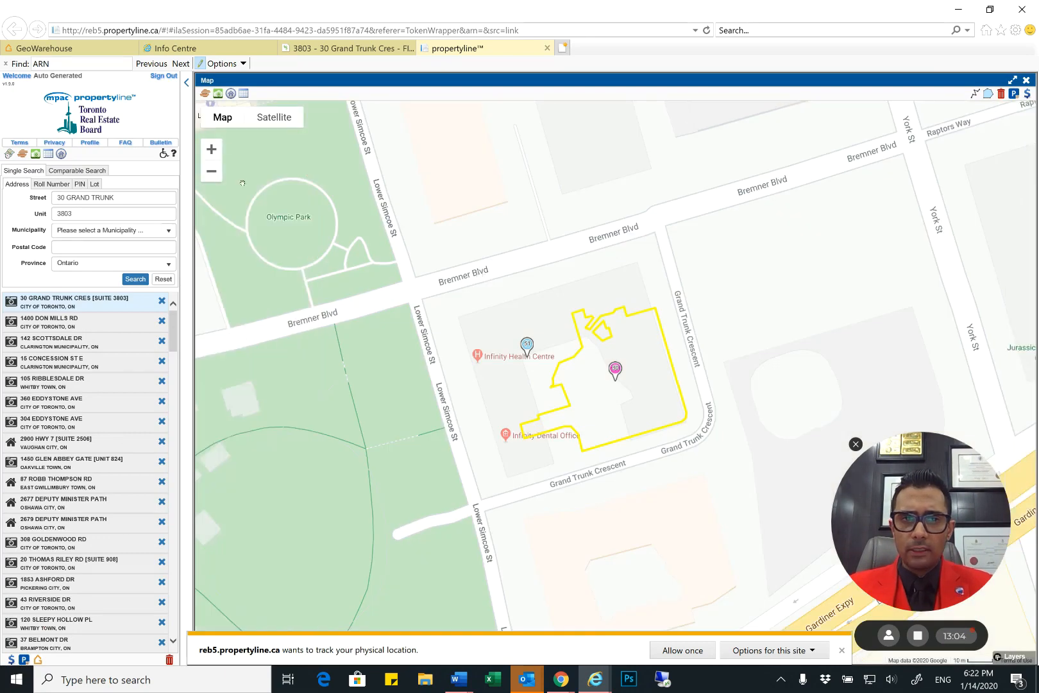
pyautogui.moveTo(223, 108)
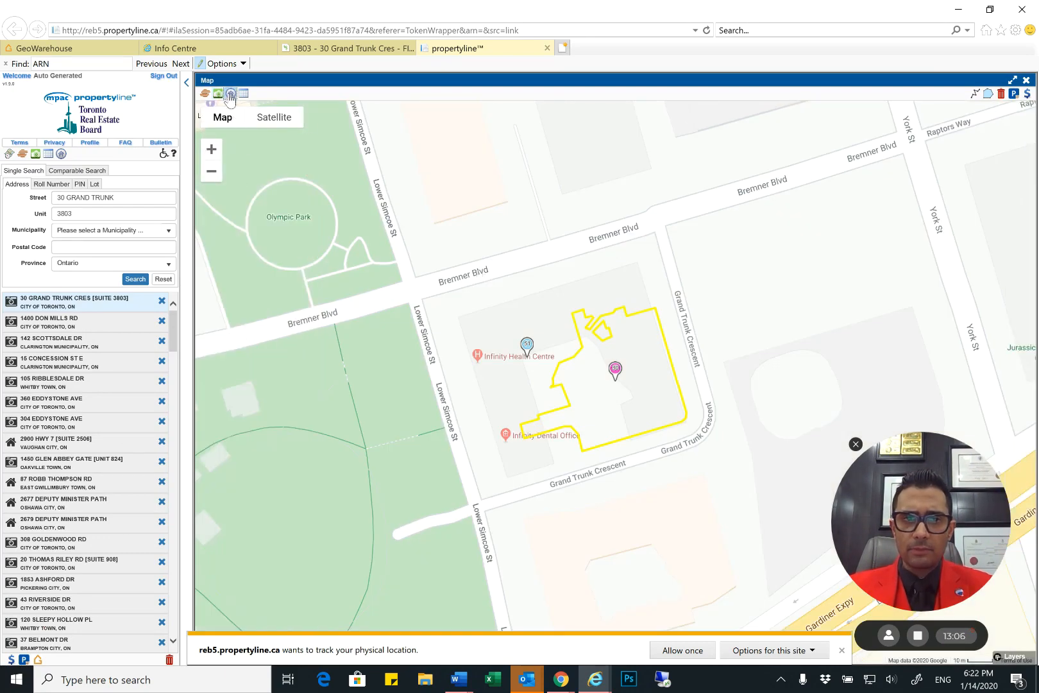
pyautogui.click(232, 94)
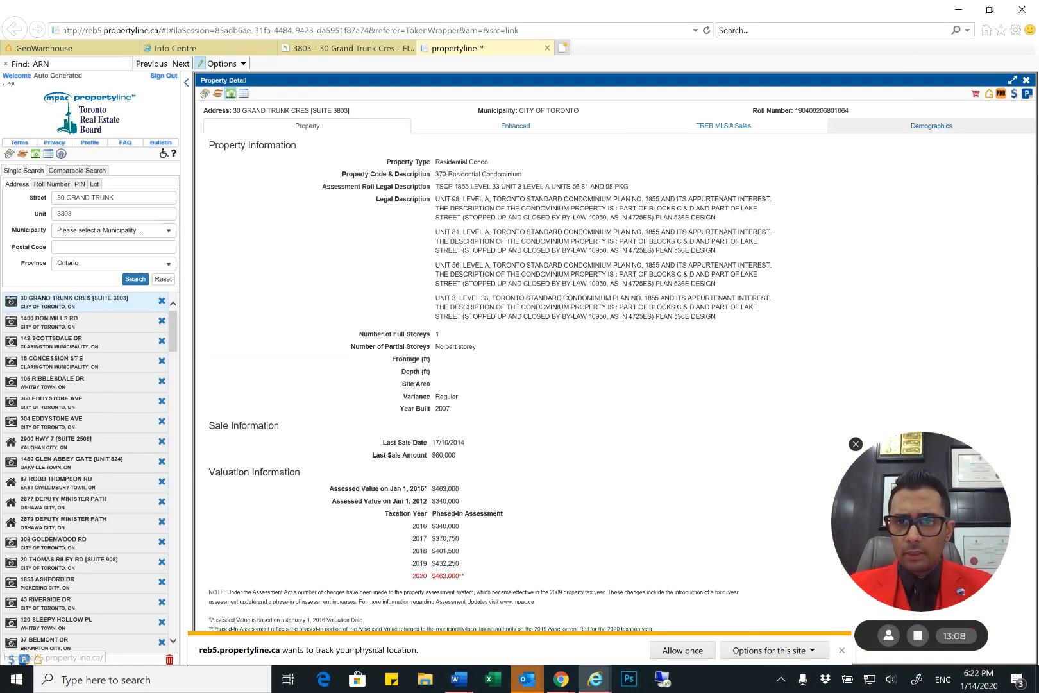
# Copy the roll number from the PropertyLine property detail into the form's Assessment Roll Number (ARN) field
pyautogui.moveTo(850, 111); pyautogui.dragTo(794, 111)
pyautogui.hotkey('ctrl', 'c')
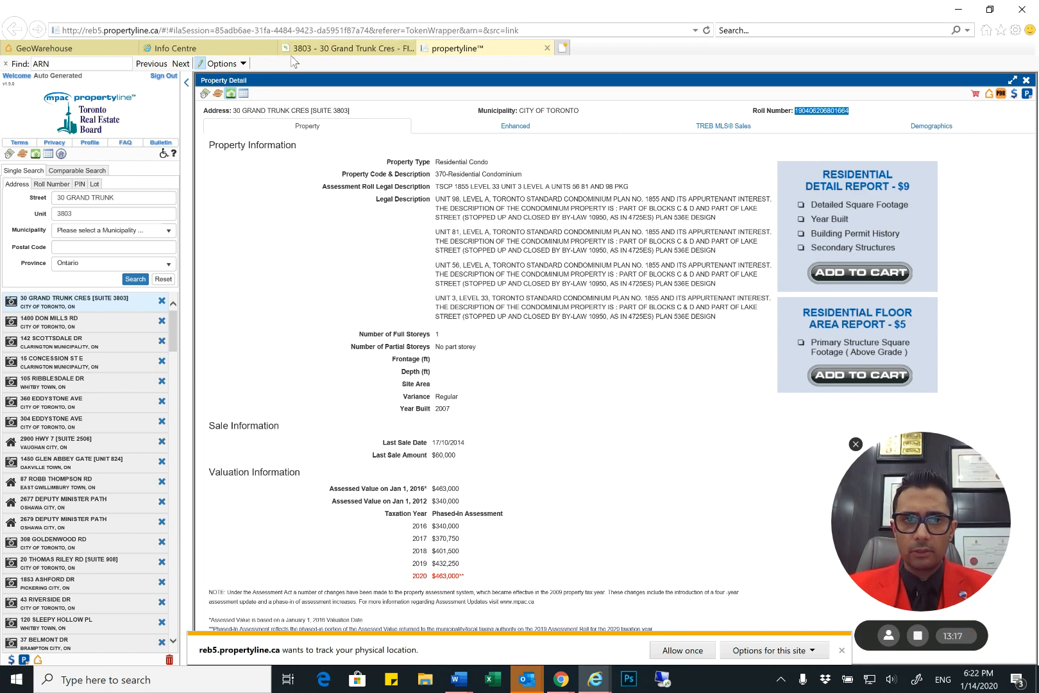
pyautogui.click(345, 52)
pyautogui.click(286, 240)
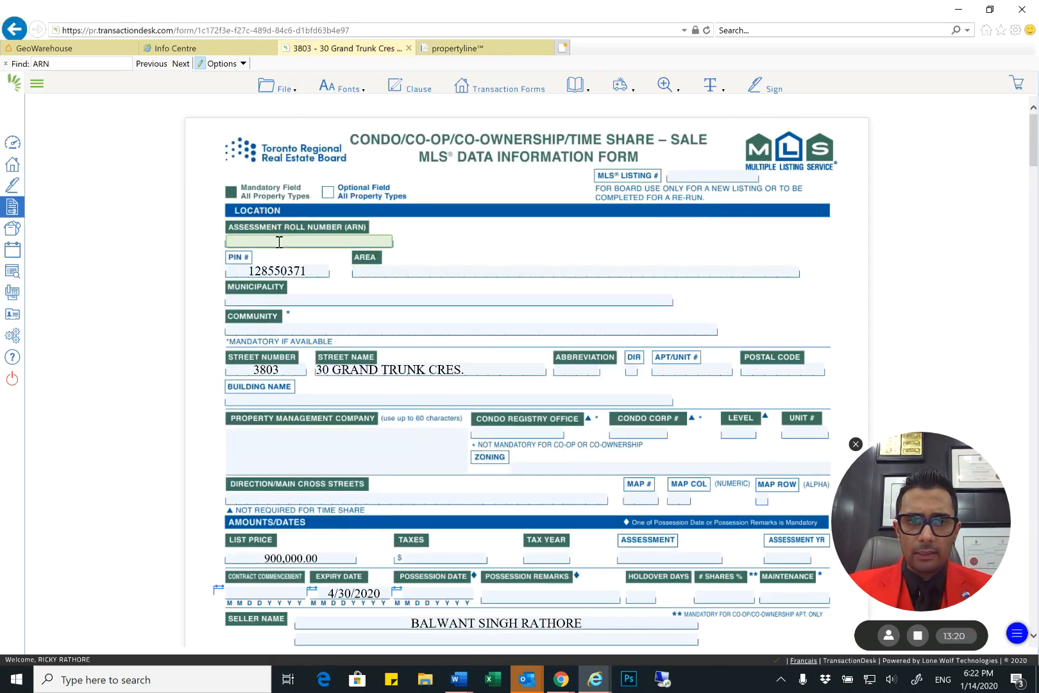
pyautogui.hotkey('ctrl', 'v')
pyautogui.click(400, 270)
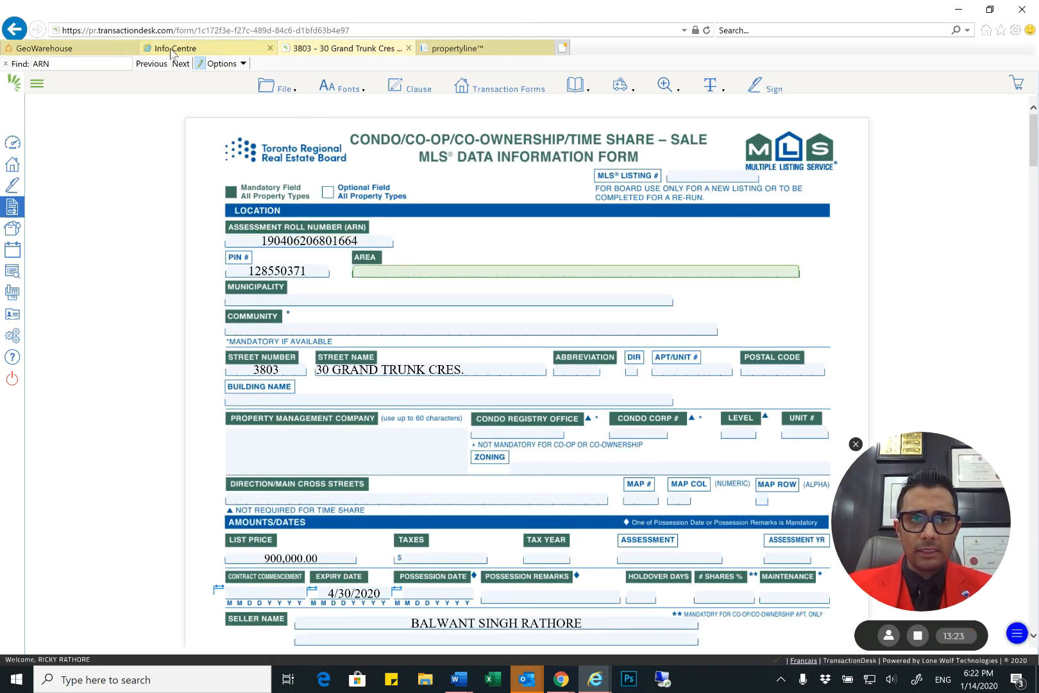
# Switch to the Toronto Real Estate Board Info Centre, open the listing search, and start a map search for available residential freehold sales
pyautogui.click(175, 52)
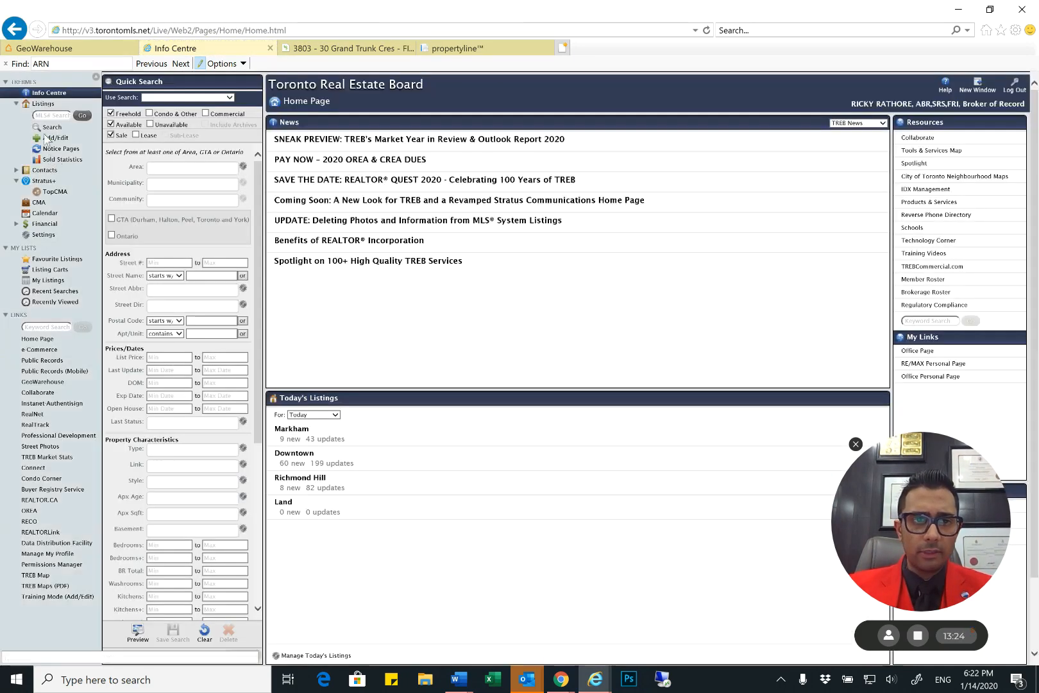
pyautogui.click(46, 127)
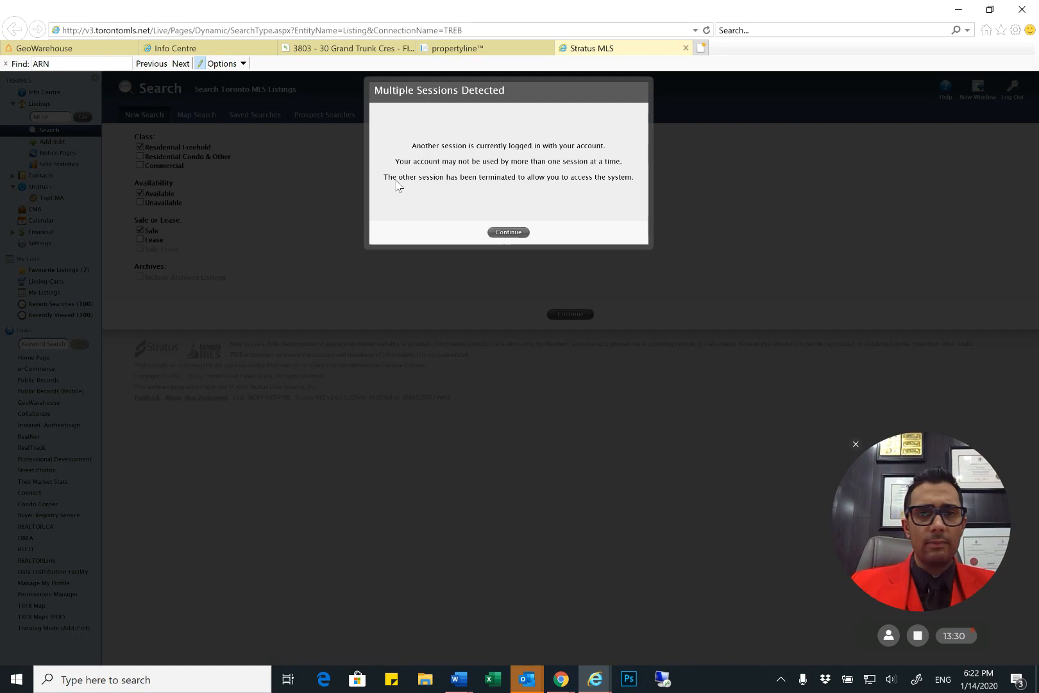
pyautogui.click(508, 232)
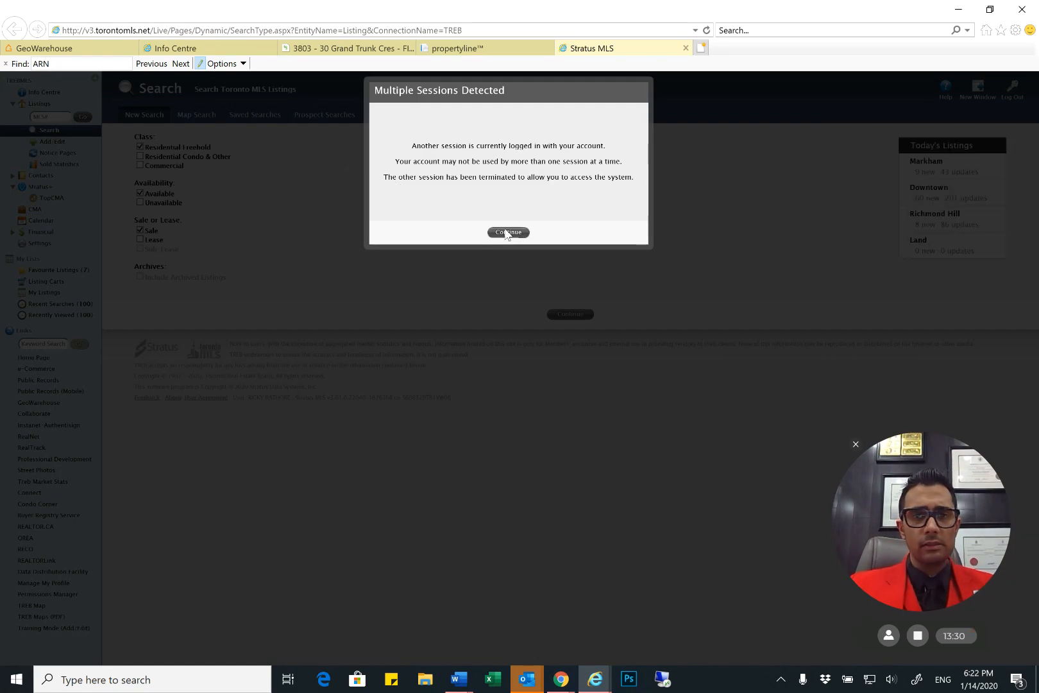
pyautogui.click(191, 113)
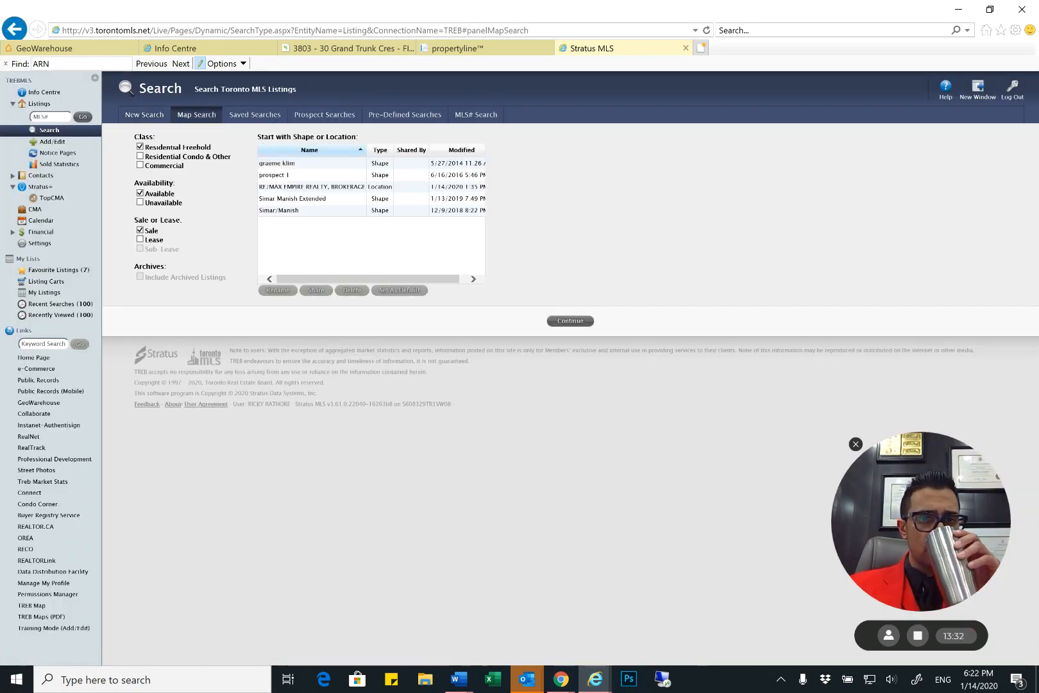
pyautogui.click(571, 321)
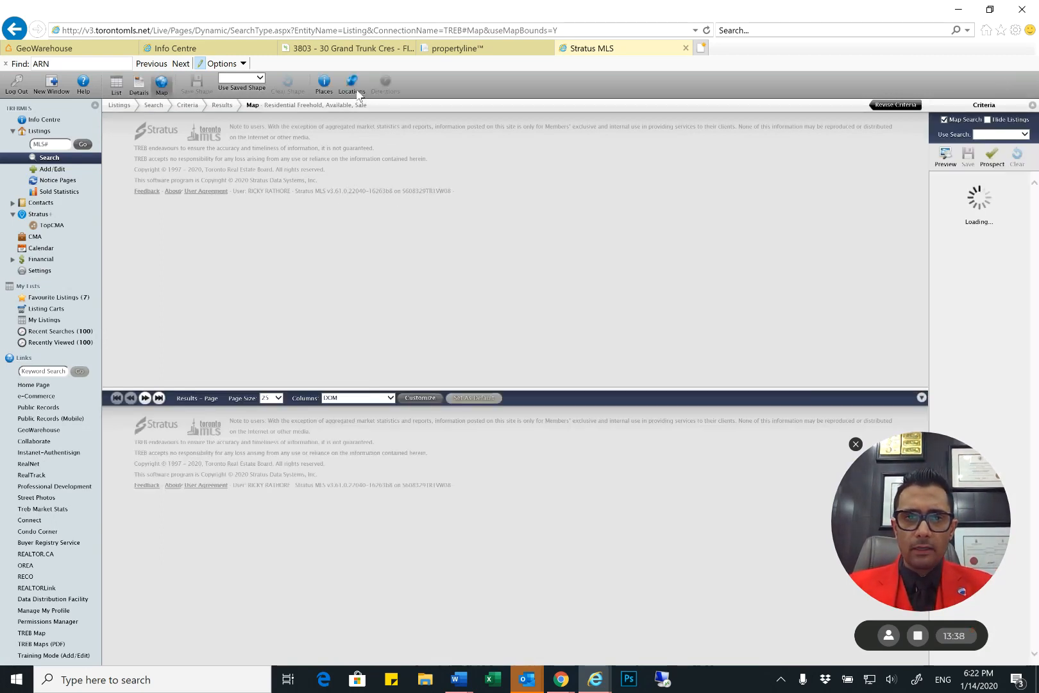
# Find the condo's street address as a location on the search map
pyautogui.click(357, 91)
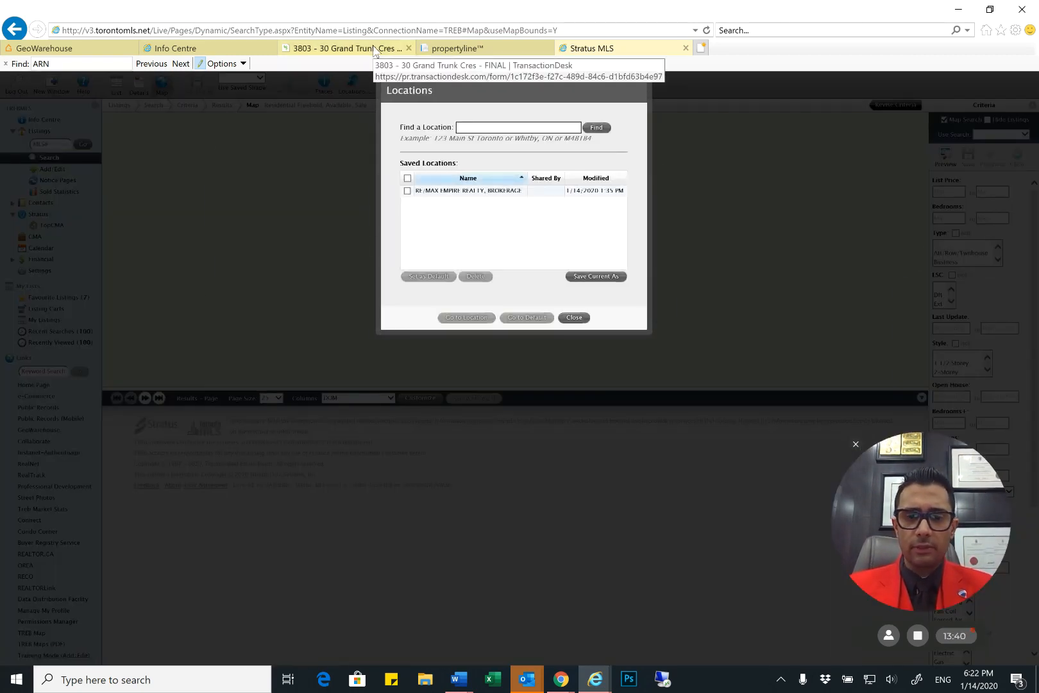
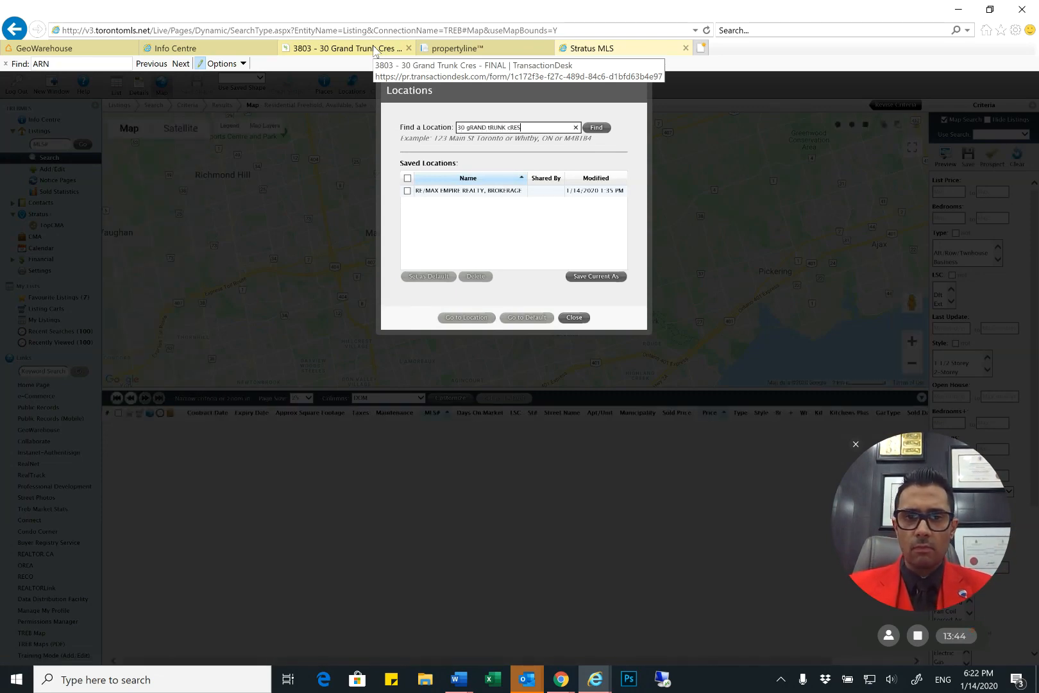
pyautogui.click(598, 128)
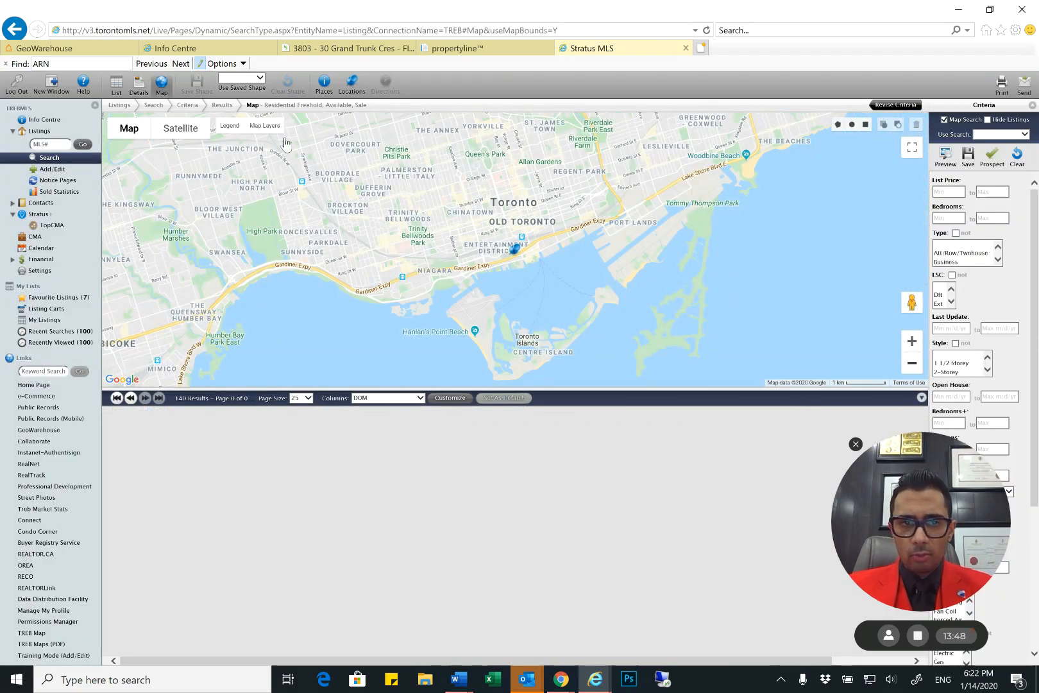
# Overlay the municipality boundaries on the MLS search map around the condo's location marker
pyautogui.click(267, 126)
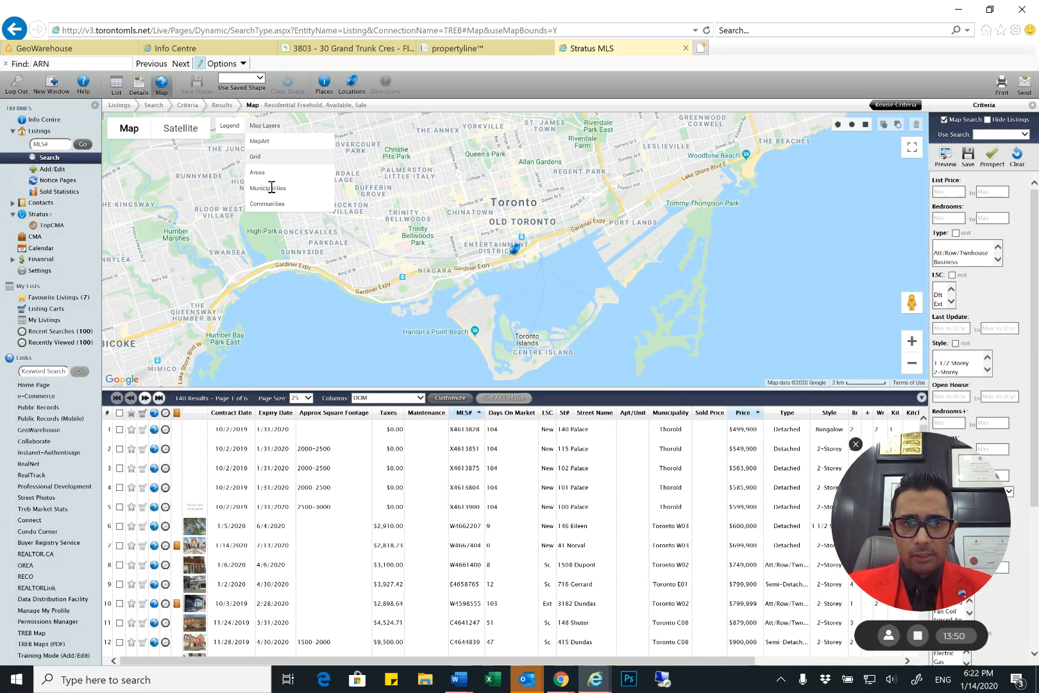
pyautogui.click(276, 173)
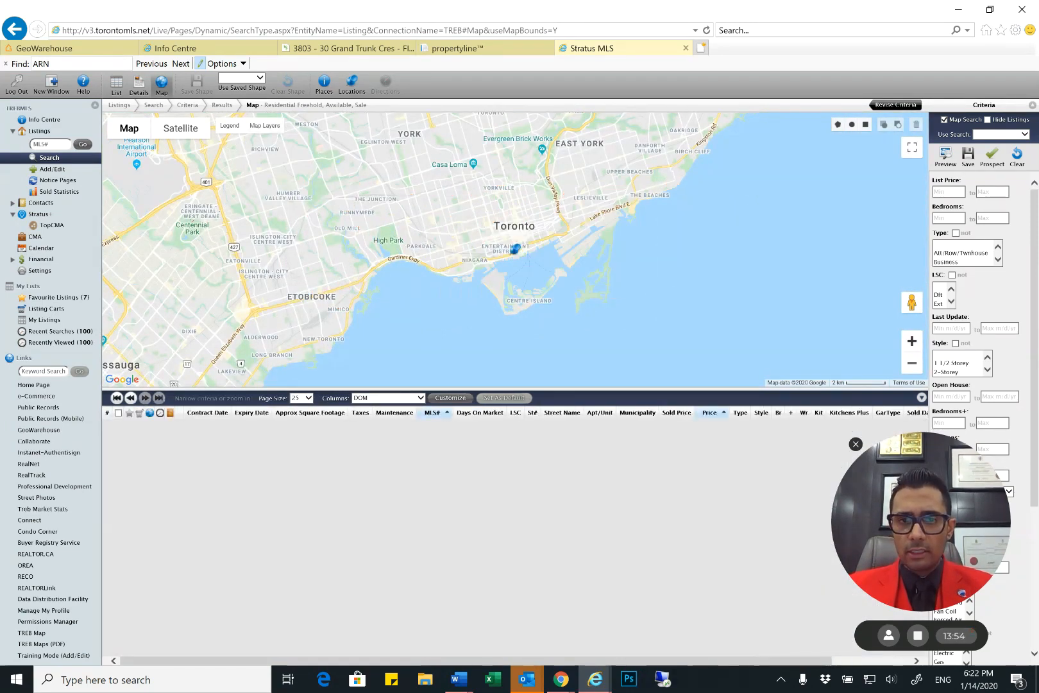
pyautogui.click(912, 342)
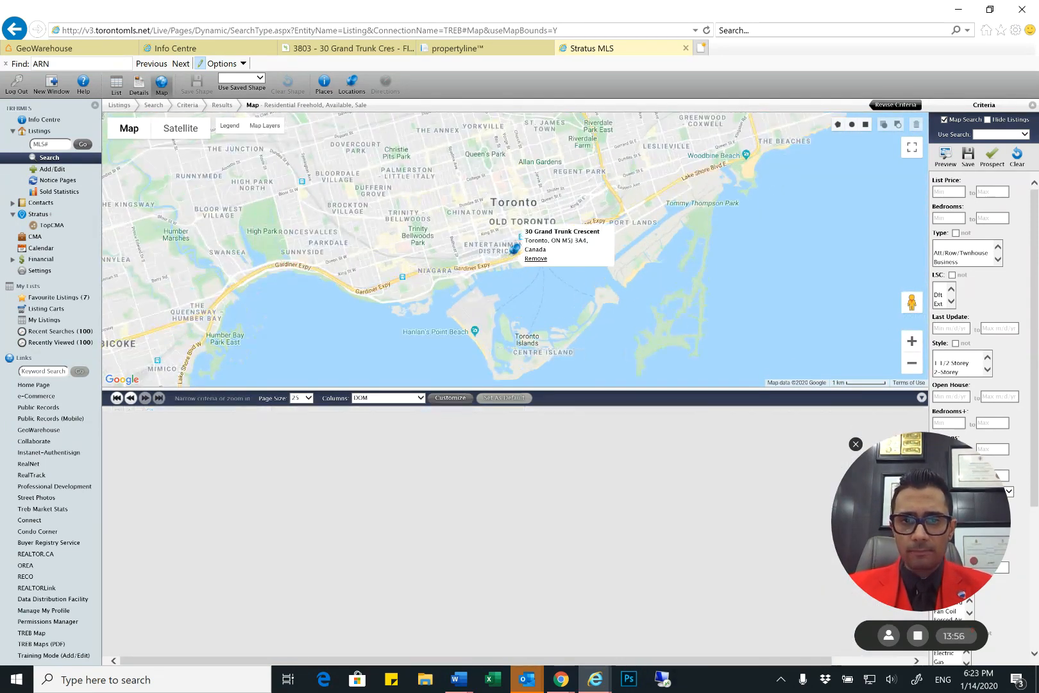
pyautogui.click(269, 124)
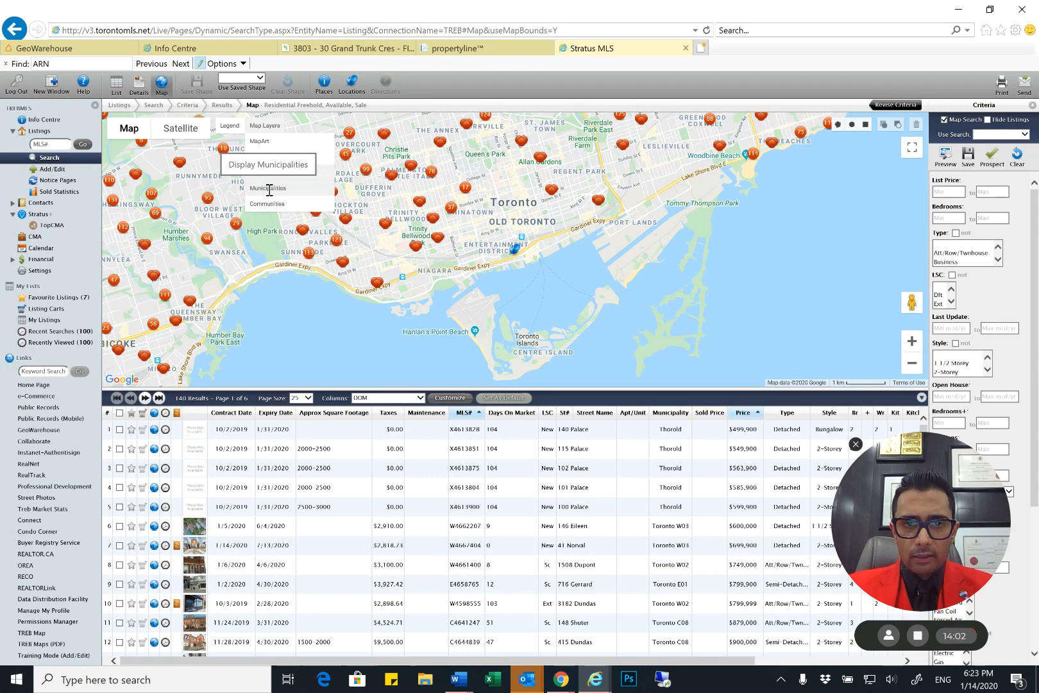
pyautogui.click(268, 188)
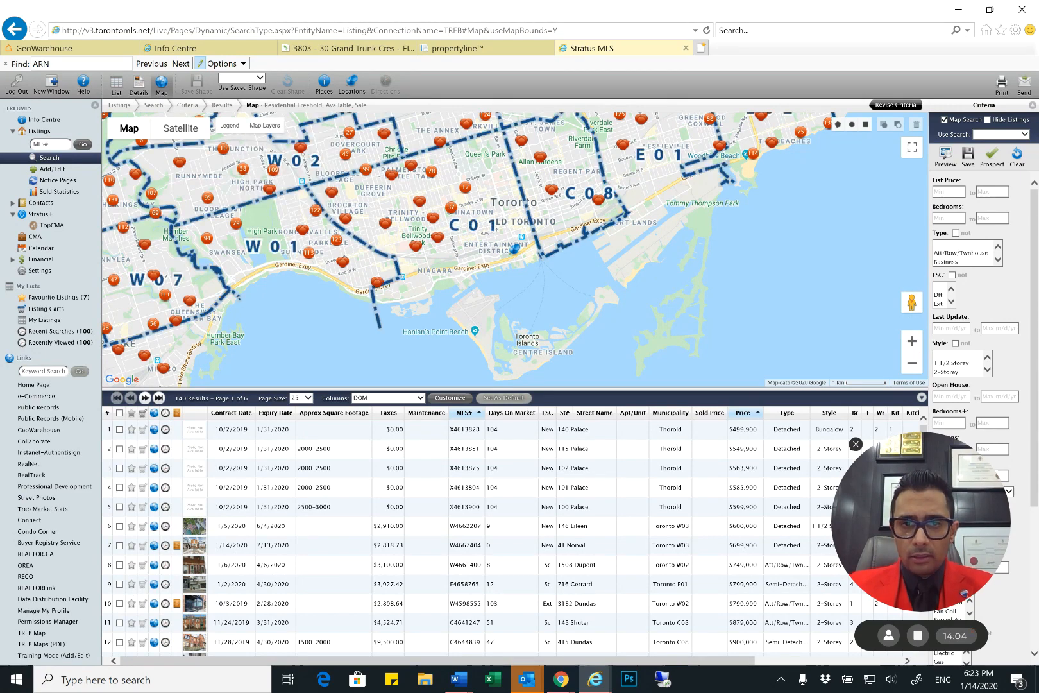
pyautogui.click(263, 125)
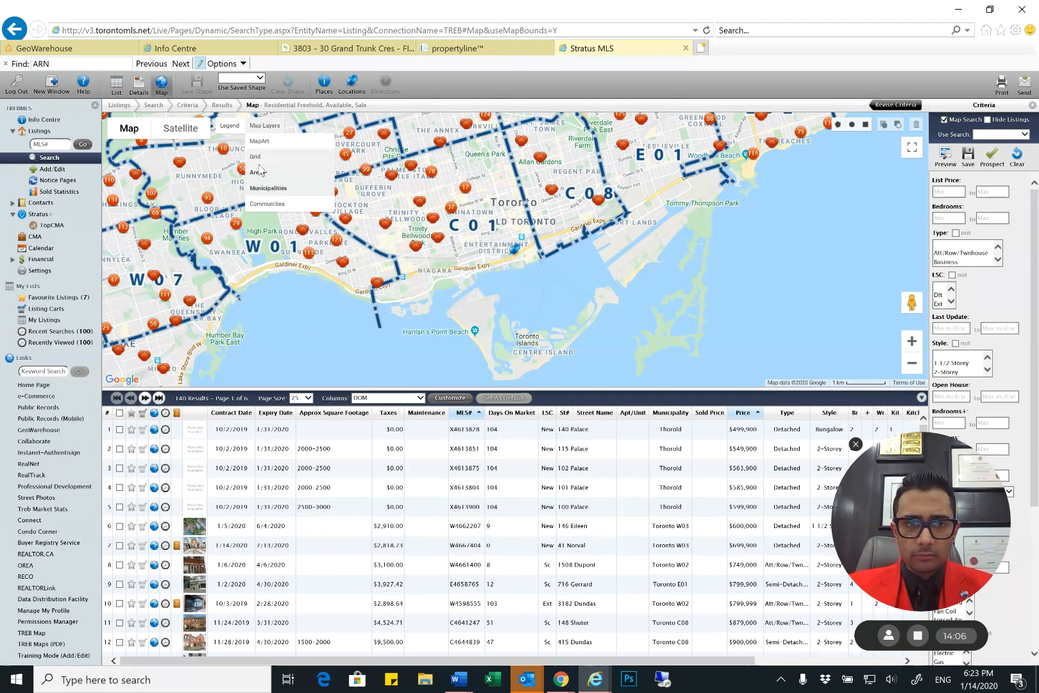
pyautogui.click(261, 175)
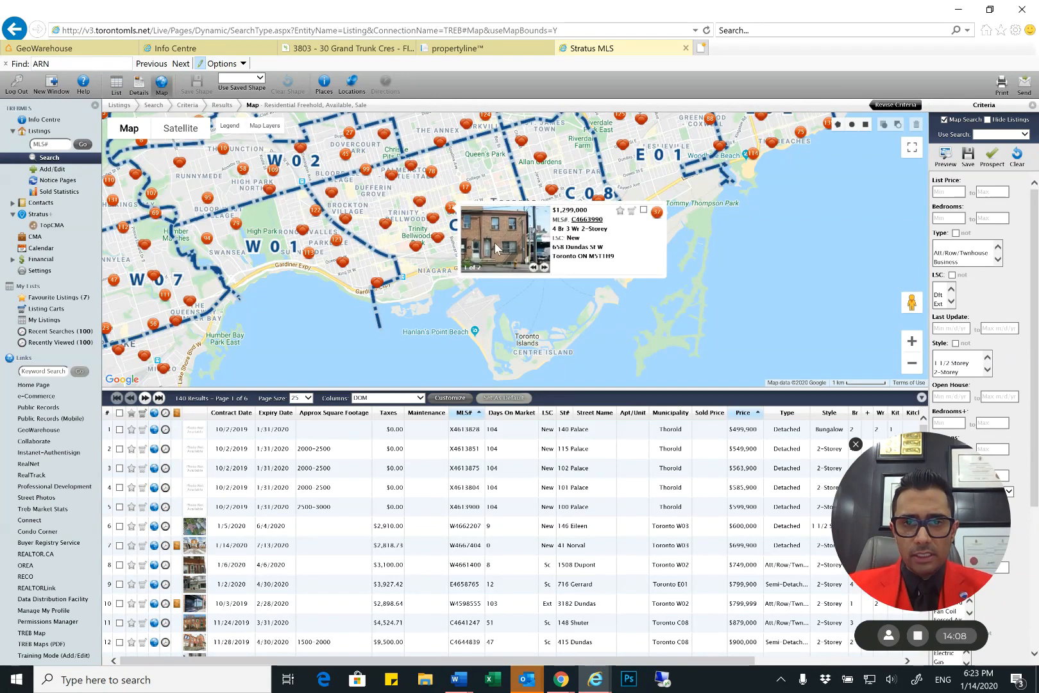
# Add the Communities layer to the map and examine which community contains the condo's marker
pyautogui.click(264, 126)
pyautogui.click(264, 125)
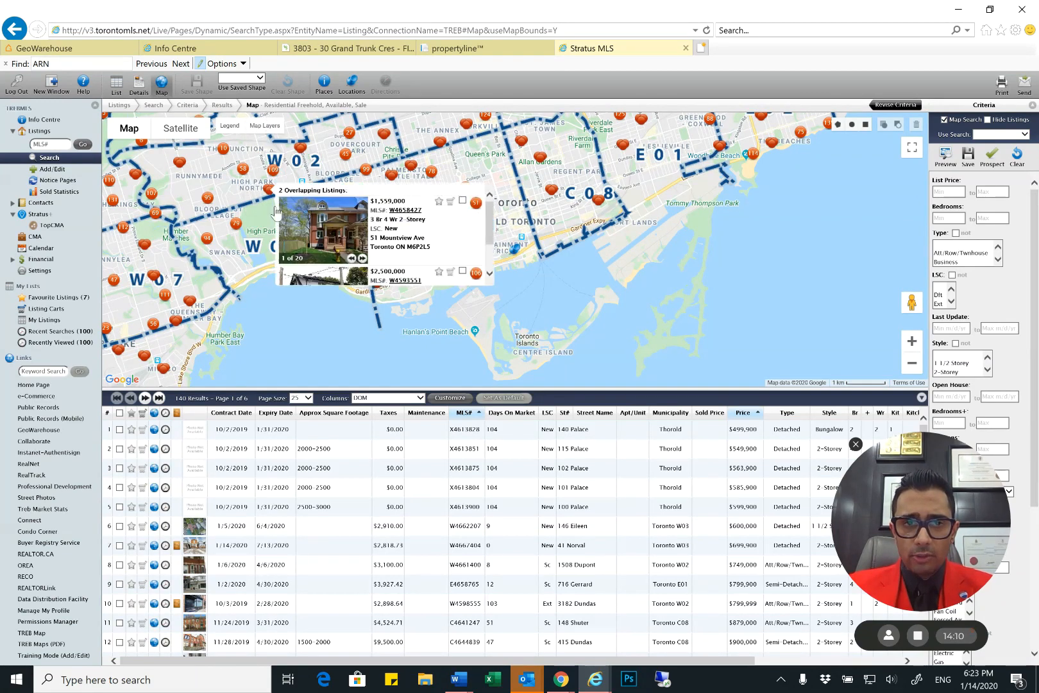
pyautogui.click(264, 125)
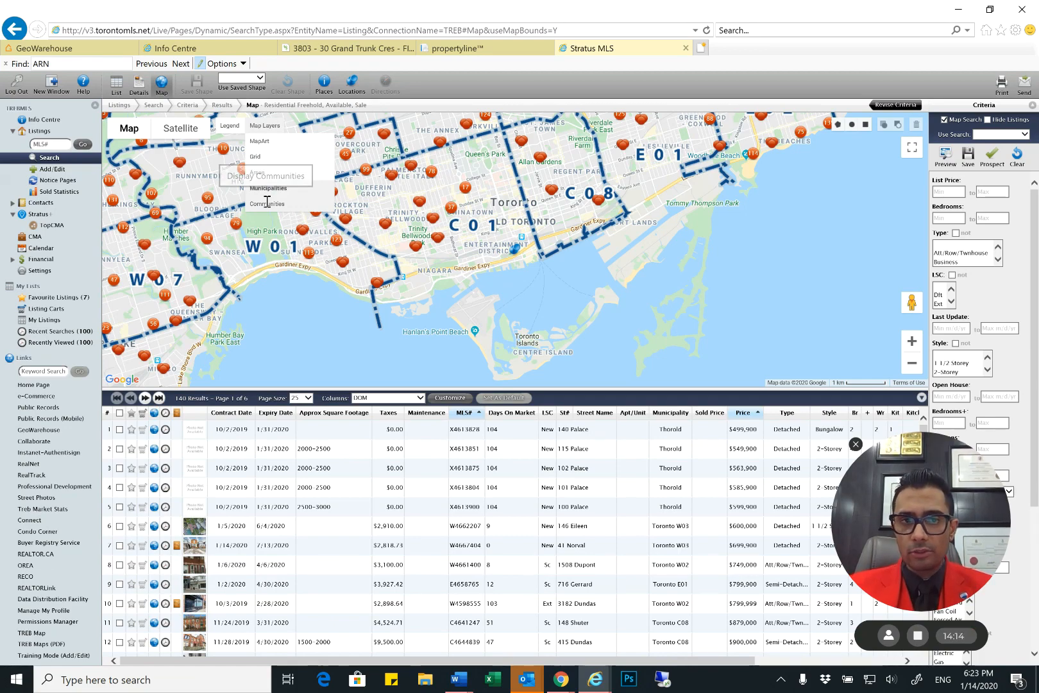
pyautogui.click(267, 203)
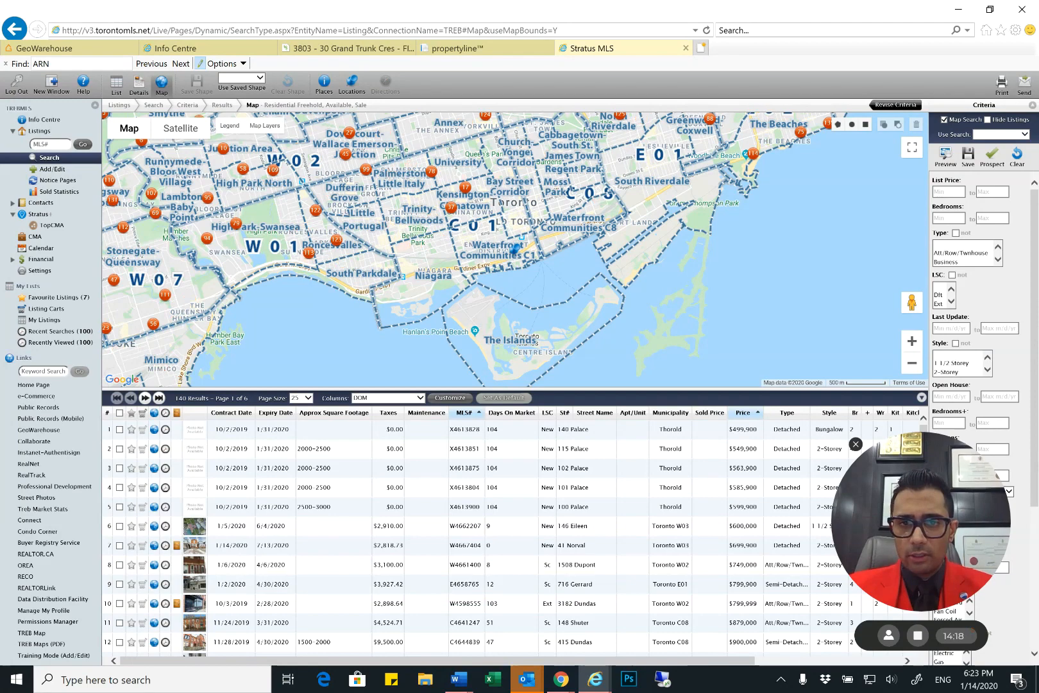
pyautogui.scroll(1, 513, 246)
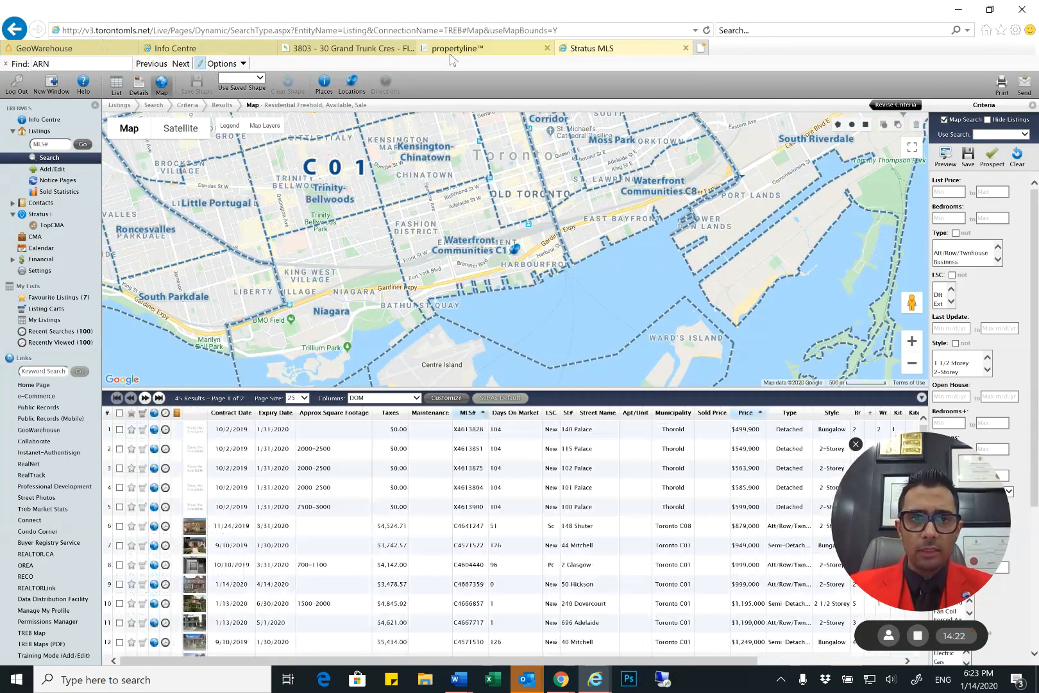
# Switch to the TransactionDesk form and enter TORONTO as the Area and C01 as the Municipality
pyautogui.click(347, 49)
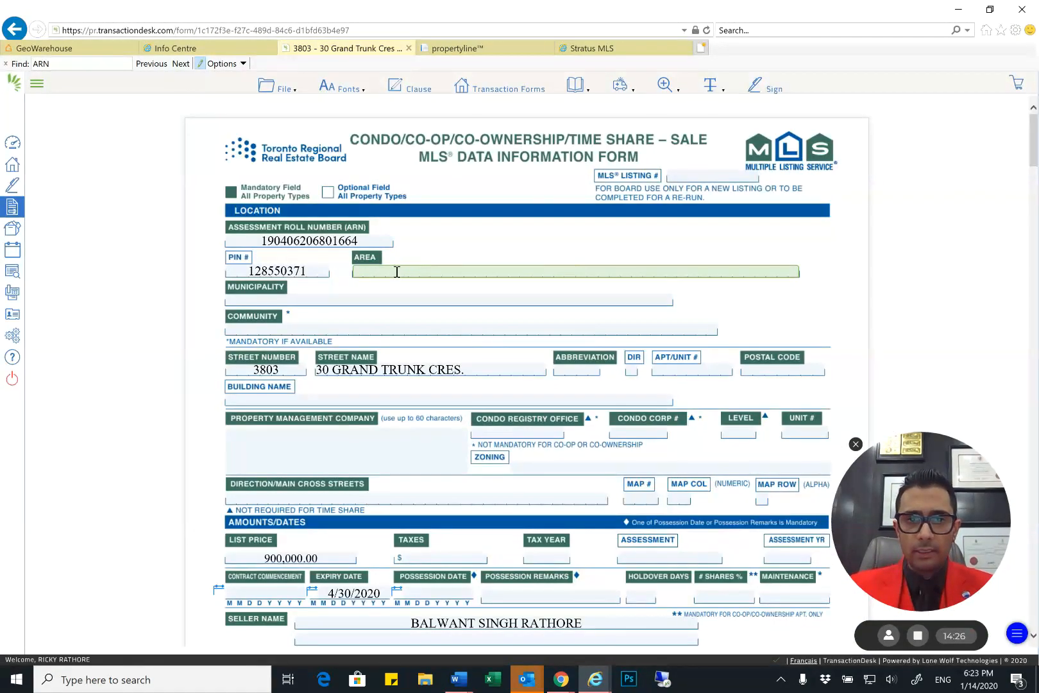
pyautogui.write('TORONTO')
pyautogui.press('Tab')
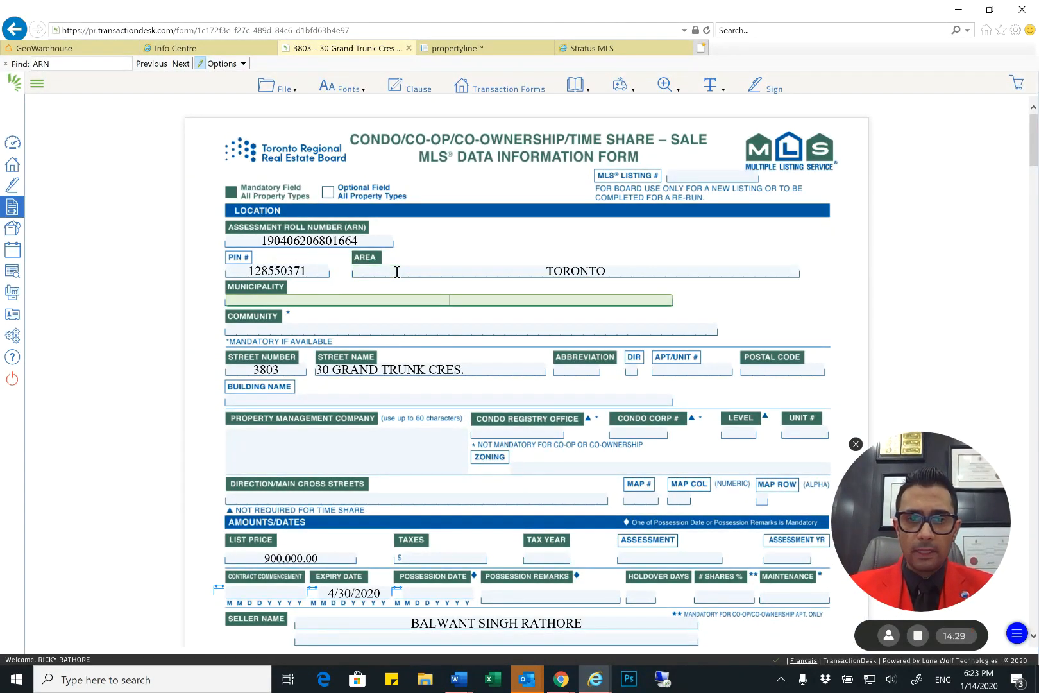
pyautogui.write('TOR')
pyautogui.press('BackSpace')
pyautogui.press('BackSpace')
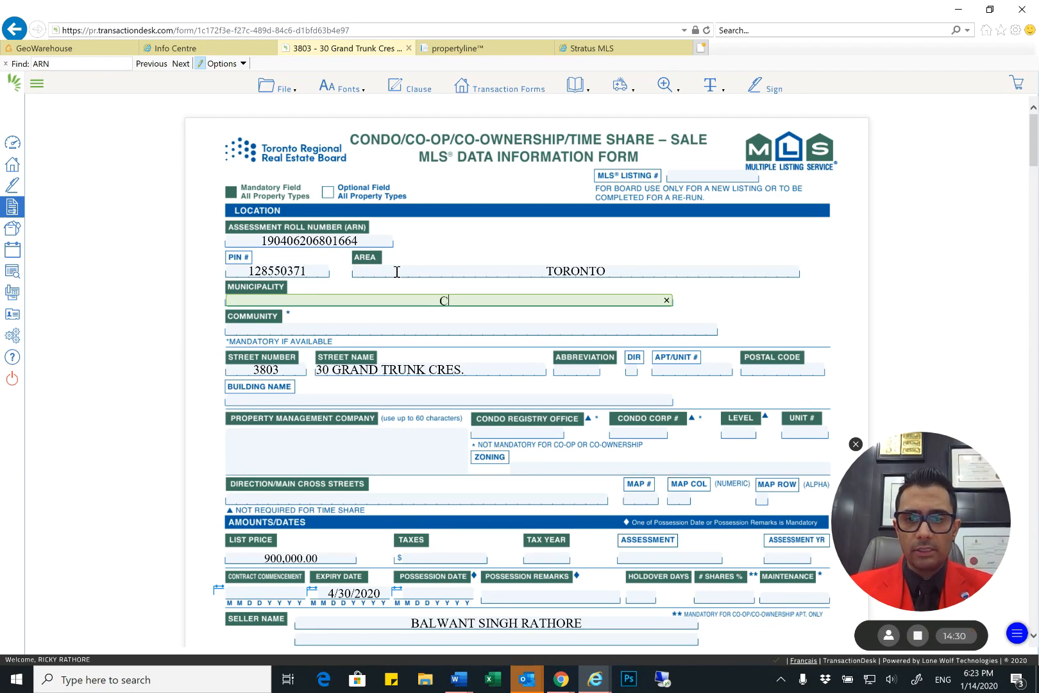
pyautogui.write('01')
pyautogui.press('Tab')
# Enter WATERFRONT COMMUNITIES C1 in the form's Community field, checking the name against the Stratus MLS map
pyautogui.write('WATER')
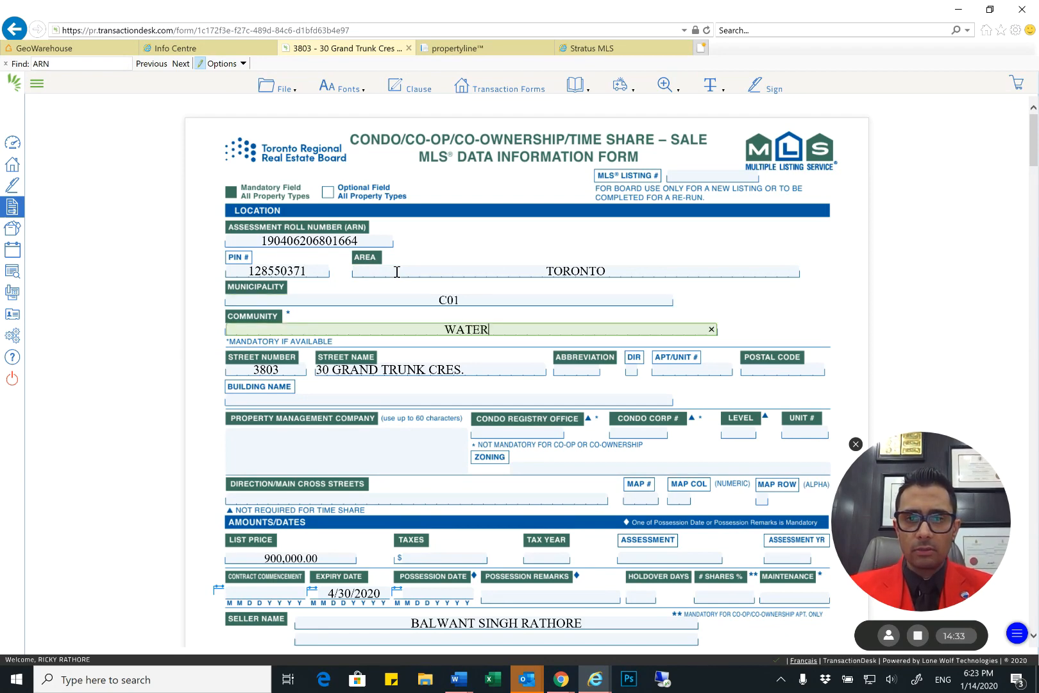
pyautogui.write('FRONT COMM')
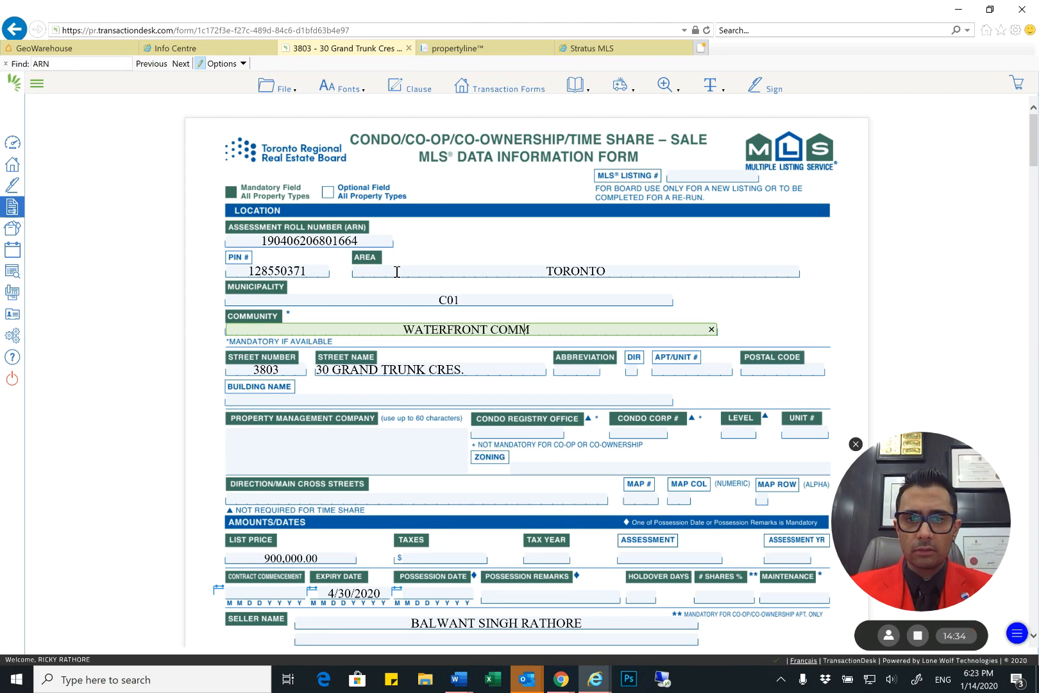
pyautogui.write('UNITIES')
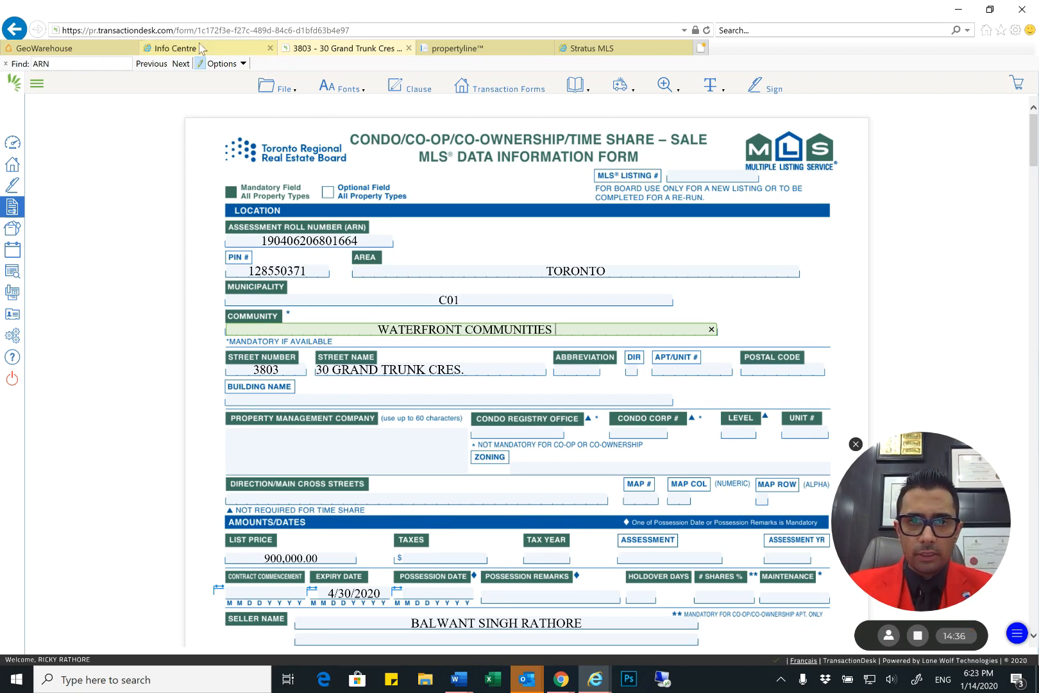
pyautogui.click(590, 48)
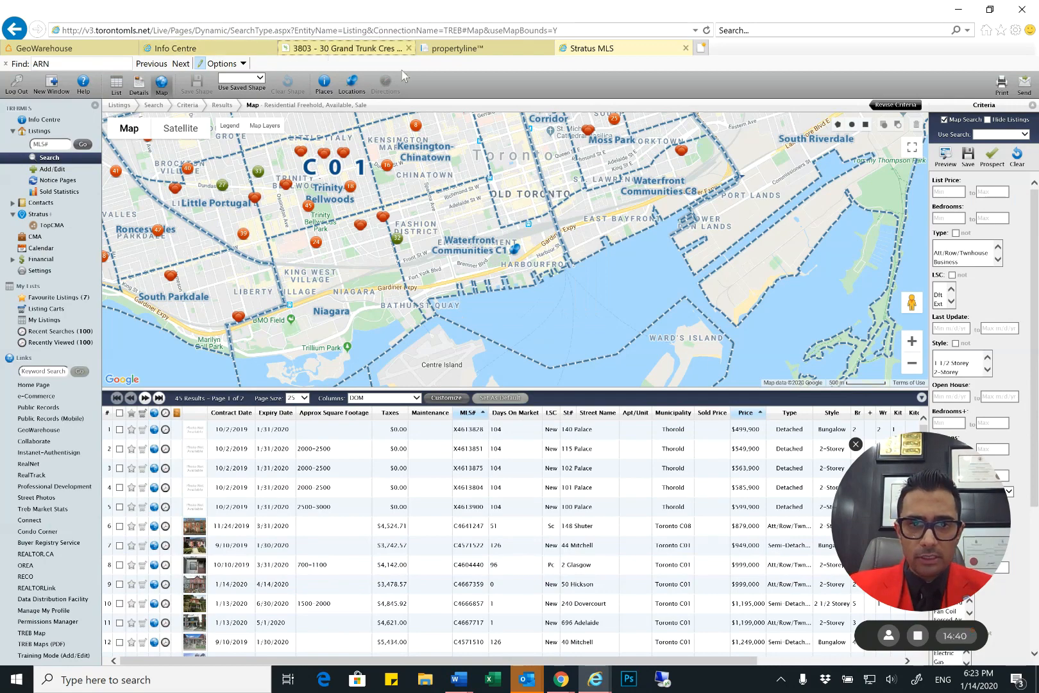
pyautogui.click(359, 48)
pyautogui.write('C1')
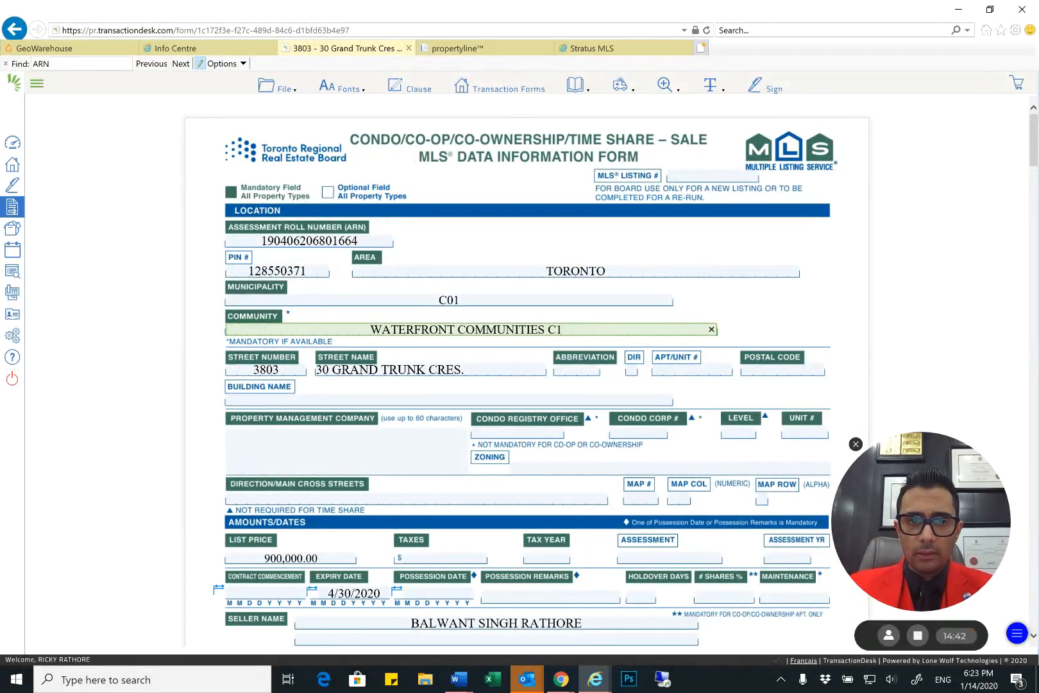
# Remove the street type from the Street Name field and enter CRES in the Abbreviation field
pyautogui.press('Tab')
pyautogui.press('Tab')
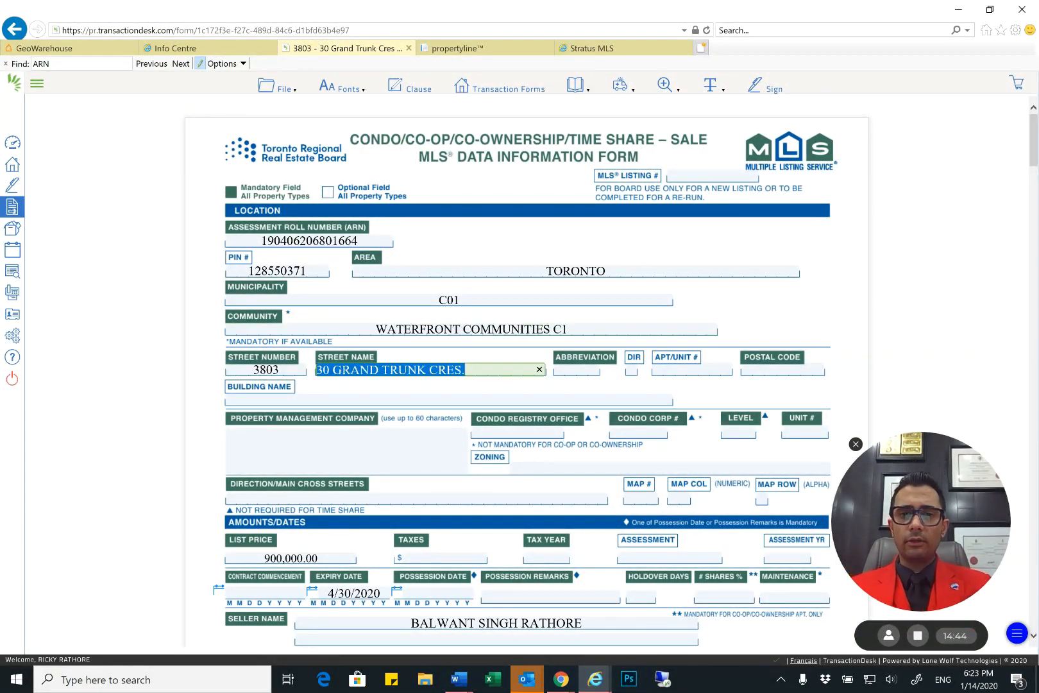
pyautogui.press('Right')
pyautogui.press('BackSpace')
pyautogui.press('BackSpace')
pyautogui.press('BackSpace')
pyautogui.press('BackSpace')
pyautogui.press('BackSpace')
pyautogui.press('BackSpace')
pyautogui.press('Tab')
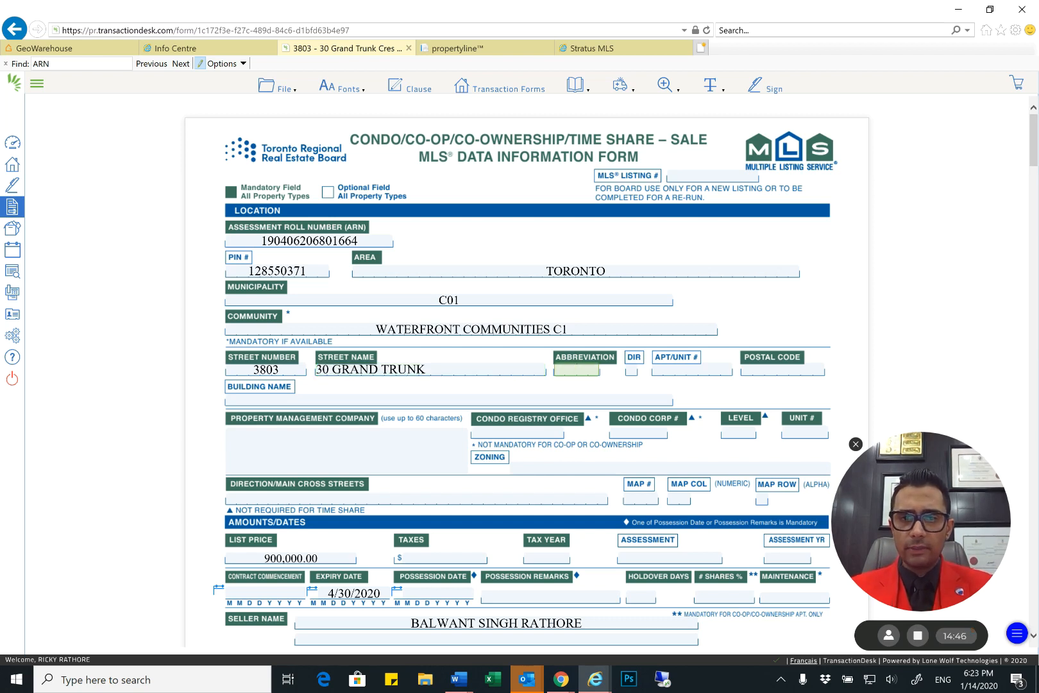
pyautogui.write('CRES')
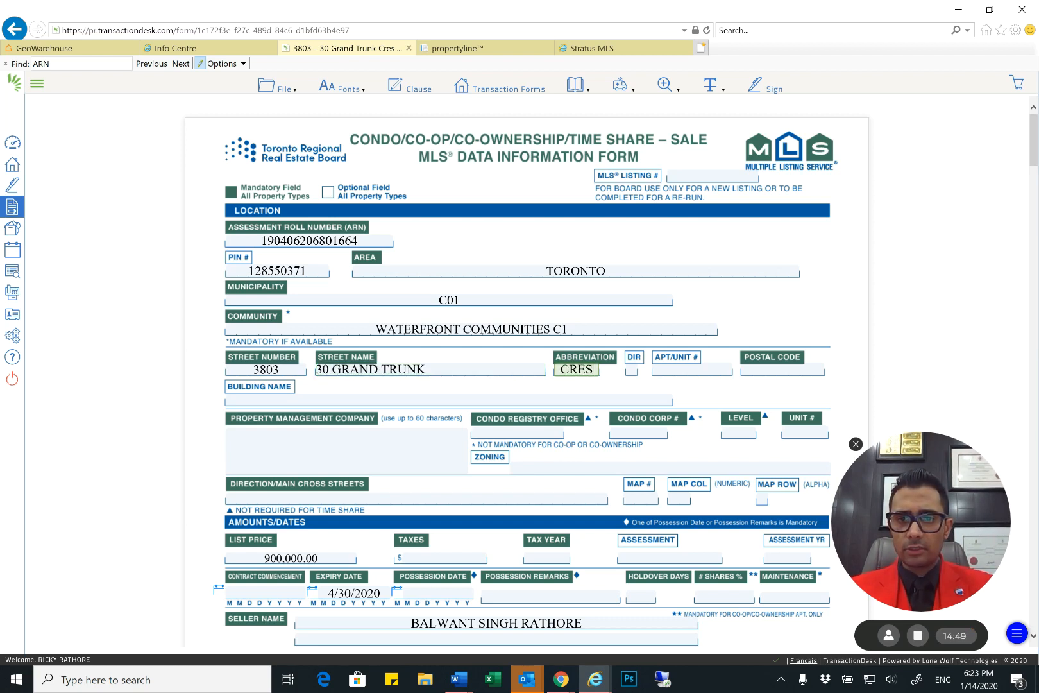
# Fill in the form's Postal Code field, checking it against the property address in GeoWarehouse and correcting it
pyautogui.press('Tab')
pyautogui.press('Tab')
pyautogui.press('Tab')
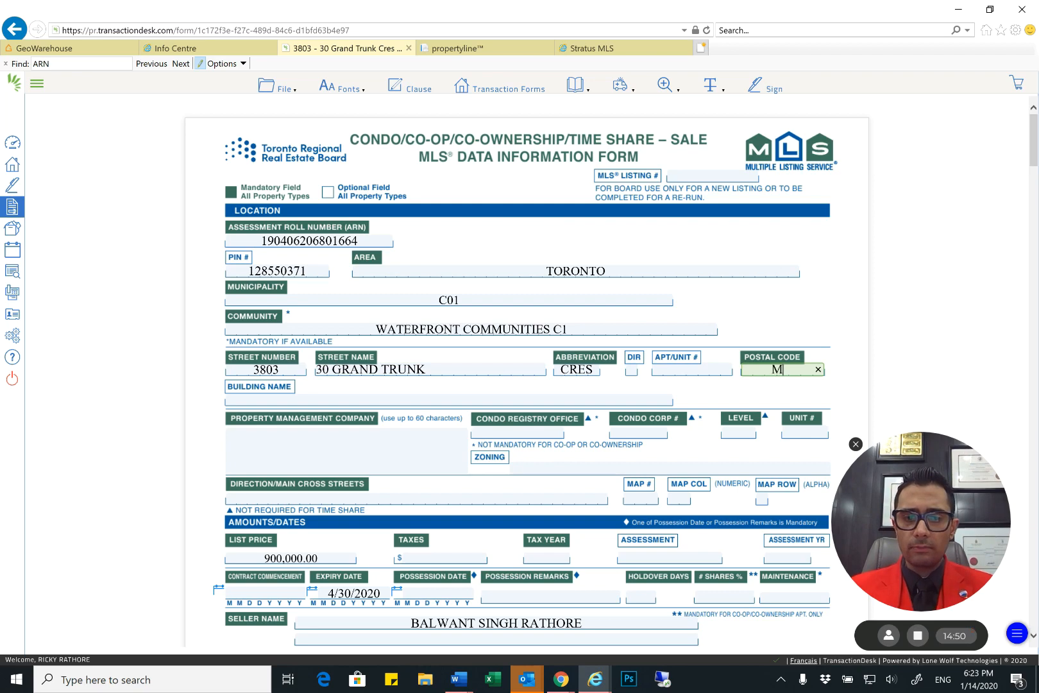
pyautogui.write('M5J3A3')
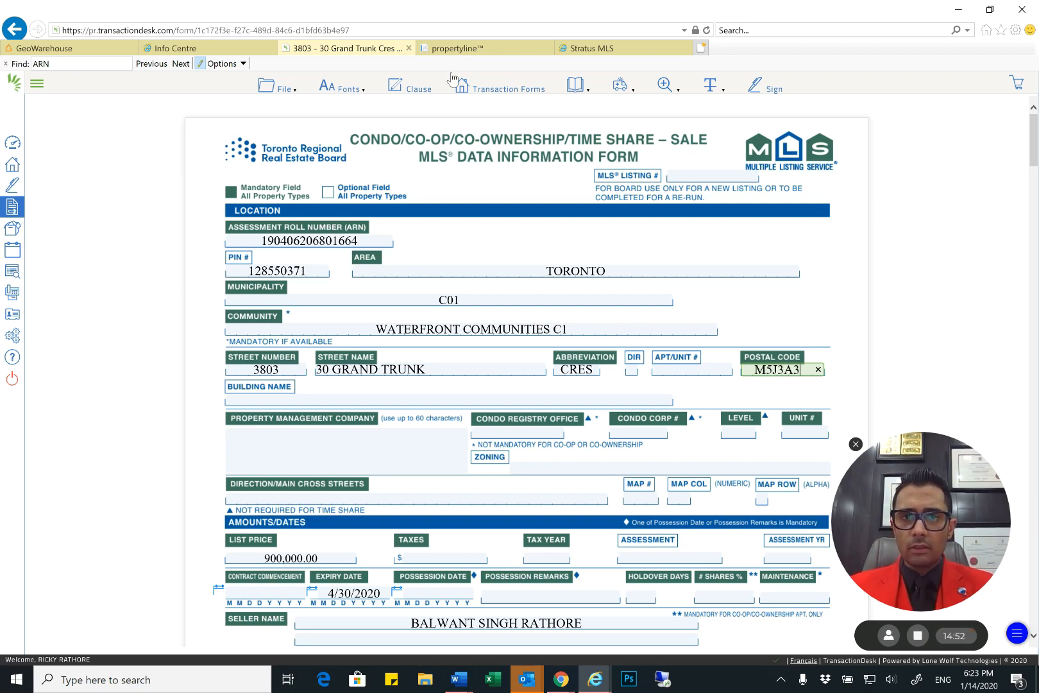
pyautogui.click(82, 49)
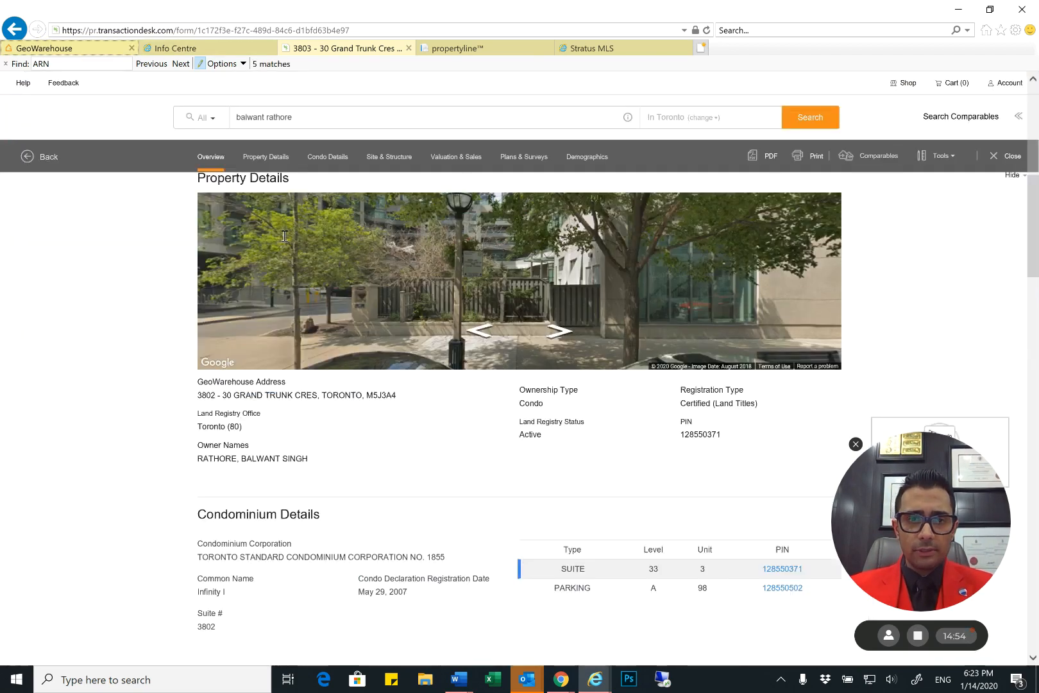
pyautogui.doubleClick(381, 395)
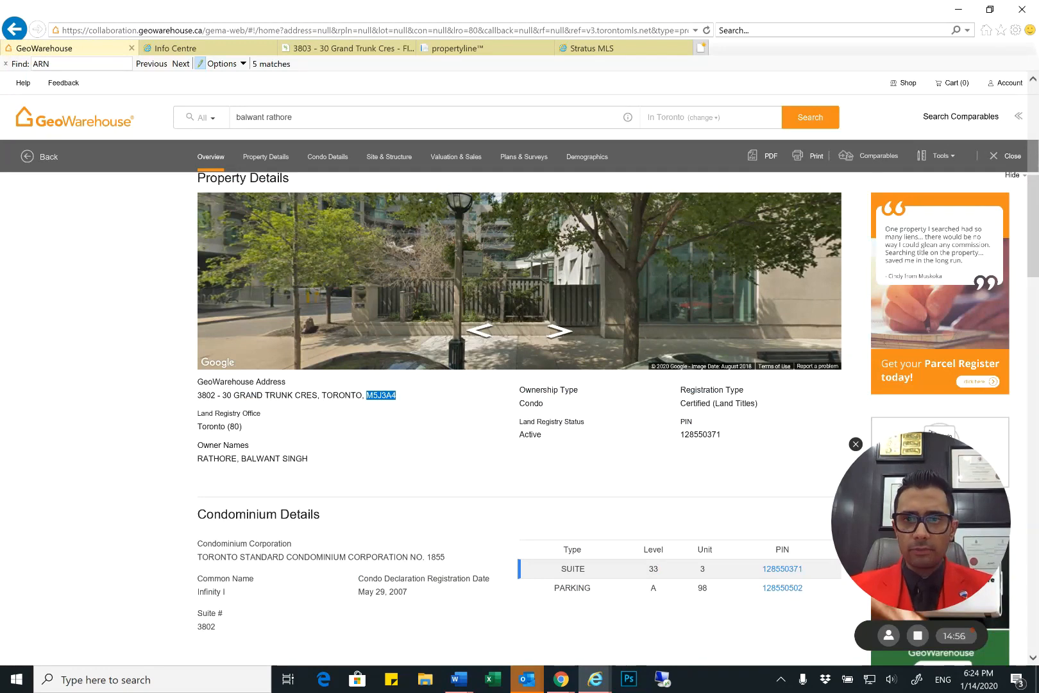
pyautogui.click(376, 49)
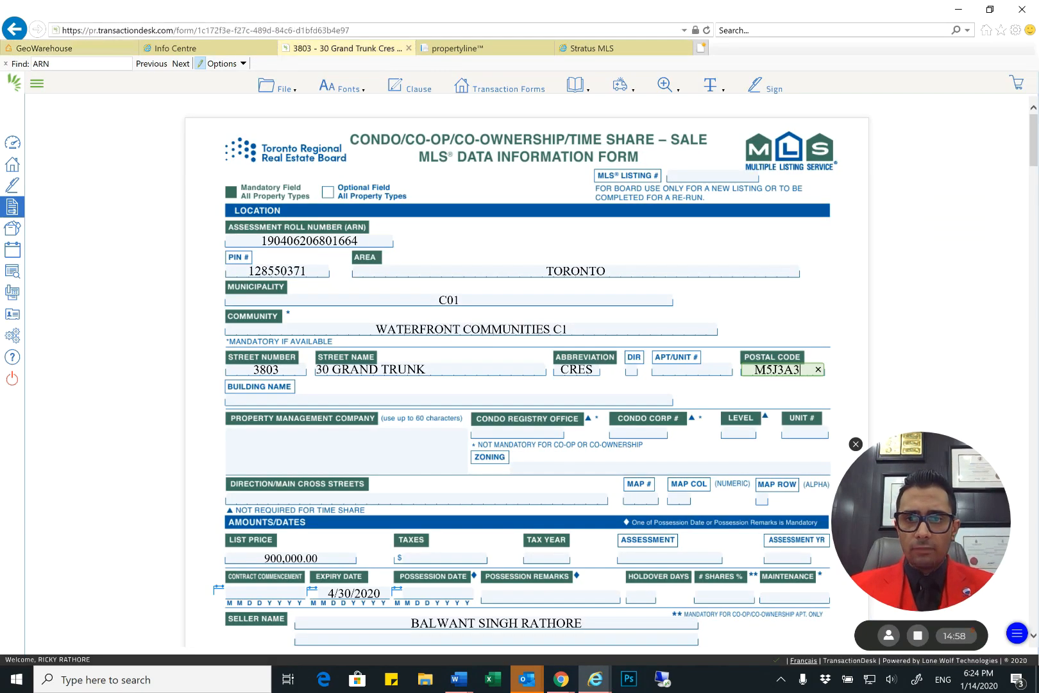
pyautogui.doubleClick(777, 369)
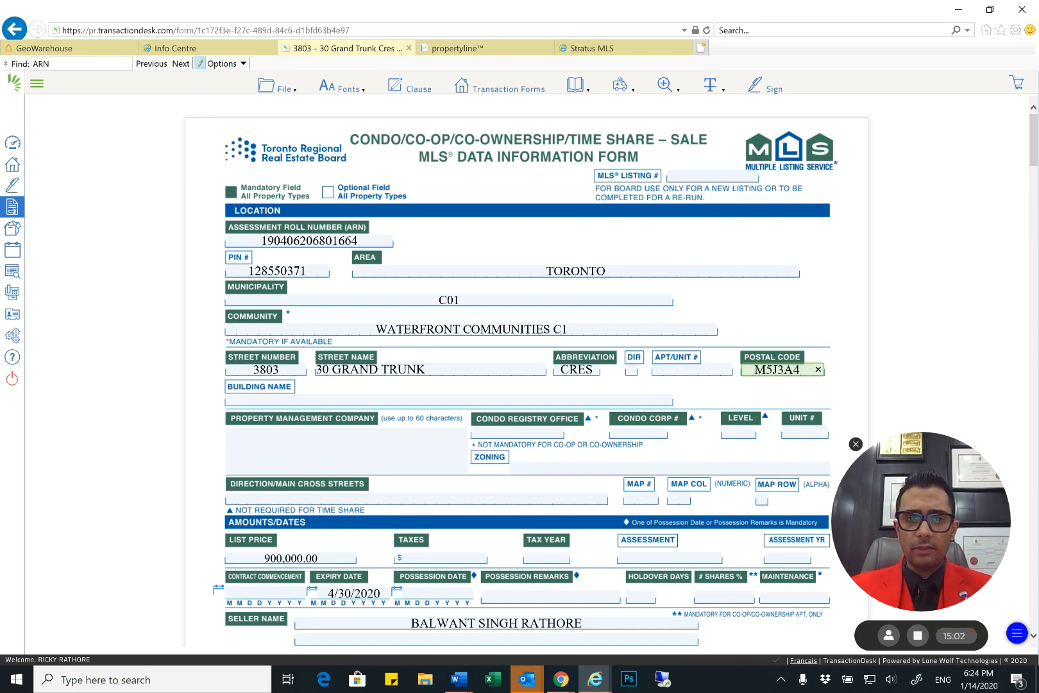
# Enter INFINITY I in the form's Building Name field
pyautogui.scroll(-2, 413, 318)
pyautogui.click(413, 318)
pyautogui.write('IN')
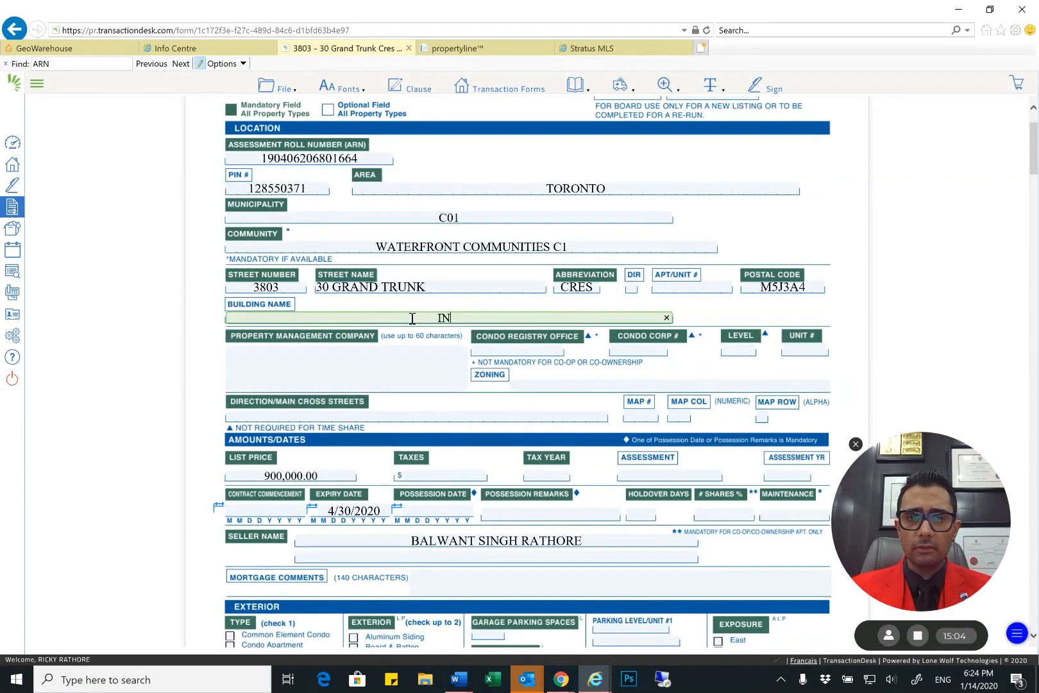
pyautogui.write('FINITY I')
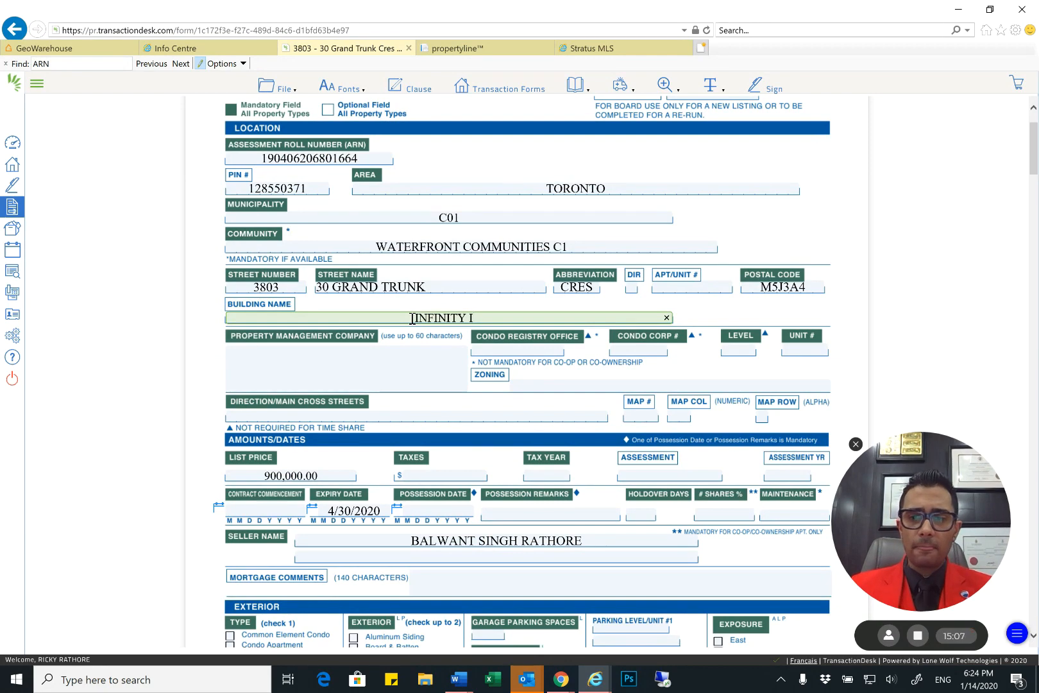
pyautogui.press('BackSpace')
pyautogui.write('I')
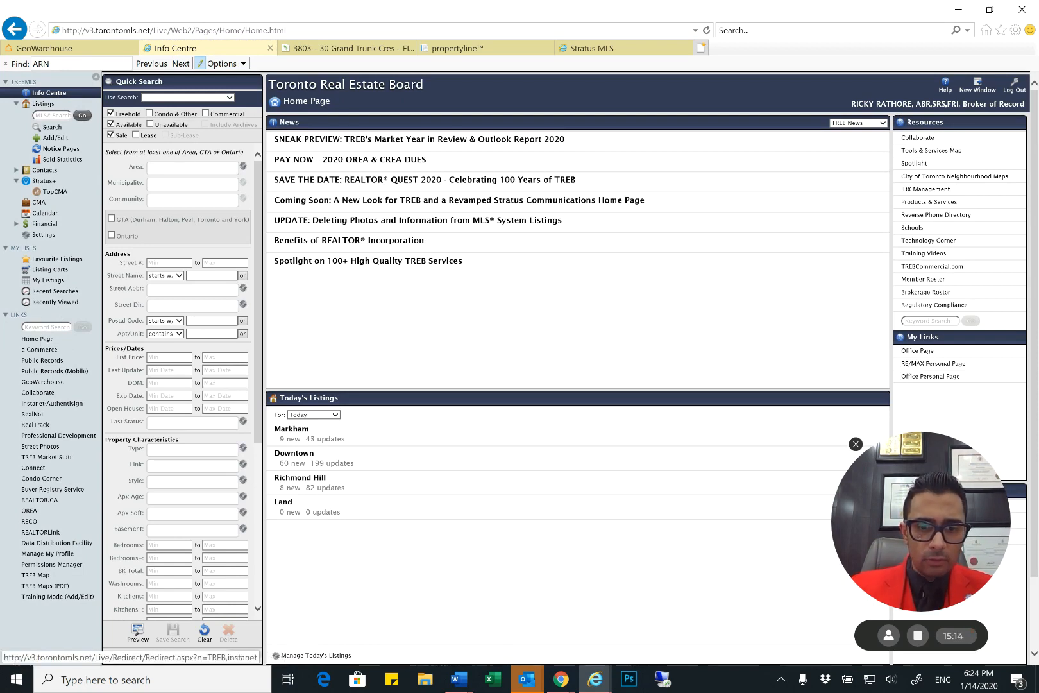
# Switch to the Toronto Real Estate Board Info Centre, find CONDO on the page, and open the Condo Registry through Condo Corner
pyautogui.hotkey('ctrl', 'f')
pyautogui.write('CONDO')
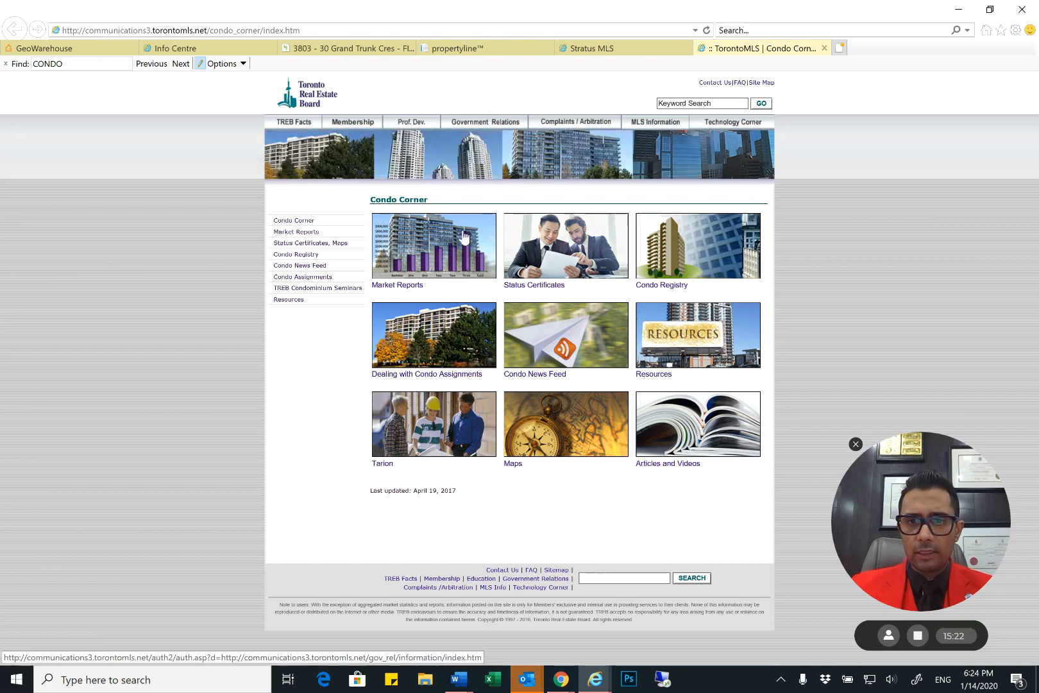
pyautogui.click(681, 254)
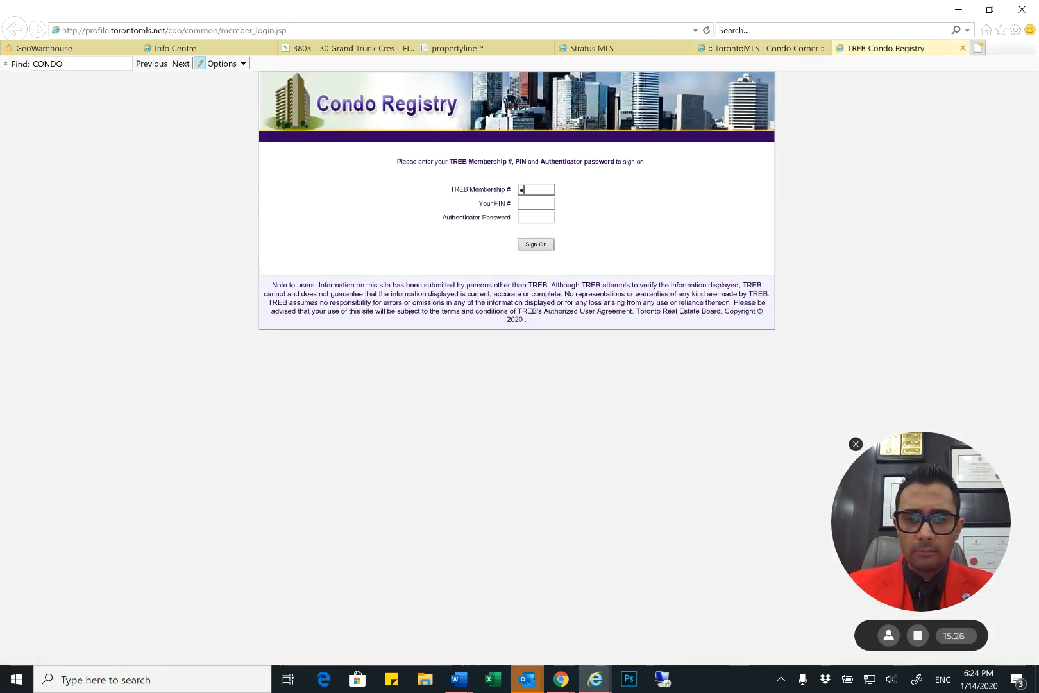
# Sign on to the Condo Registry with the TREB membership number, PIN and authenticator password
pyautogui.write('••')
pyautogui.press('Tab')
pyautogui.write('••••')
pyautogui.press('Tab')
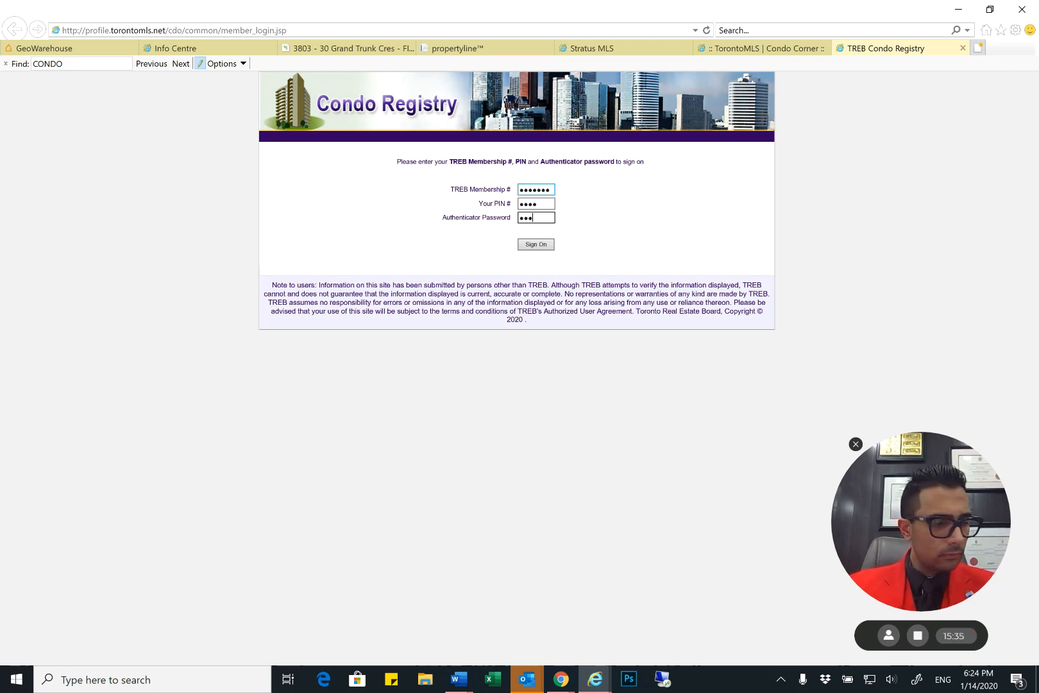
pyautogui.press('Return')
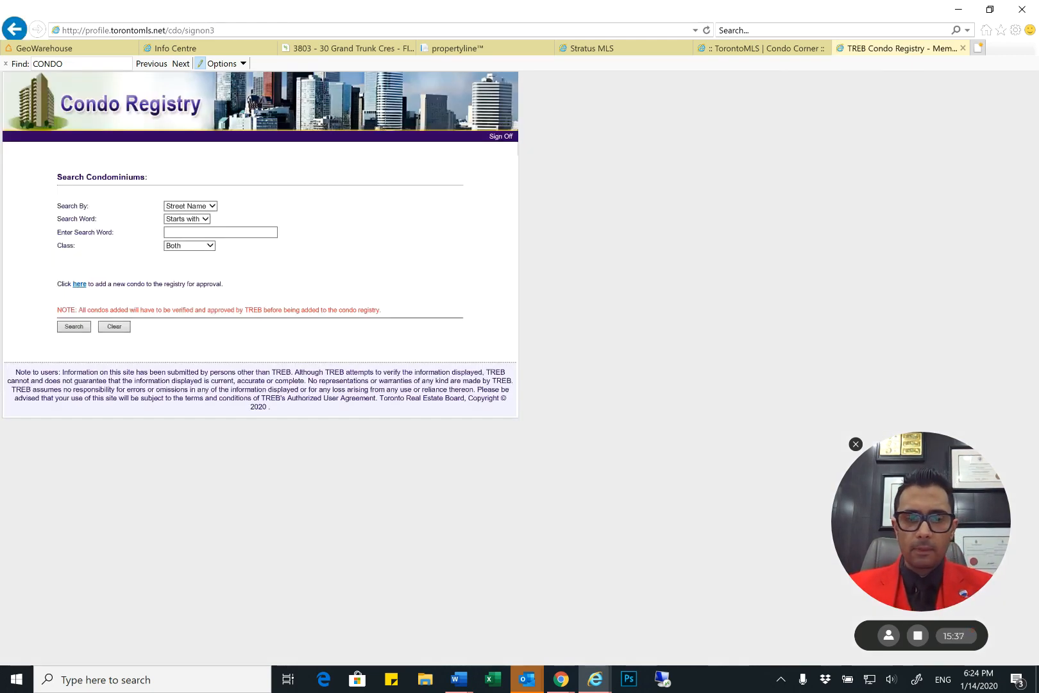
# Search the Condo Registry by the property's street name and open the TSCC 1855 record for the Infinity I building
pyautogui.click(226, 231)
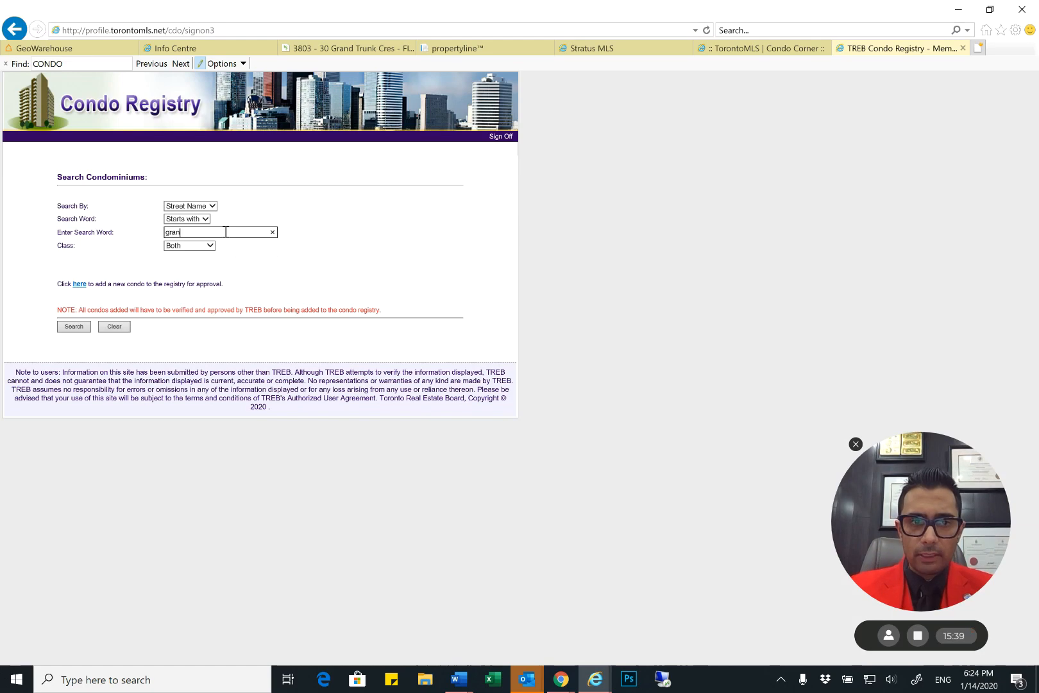
pyautogui.press('Return')
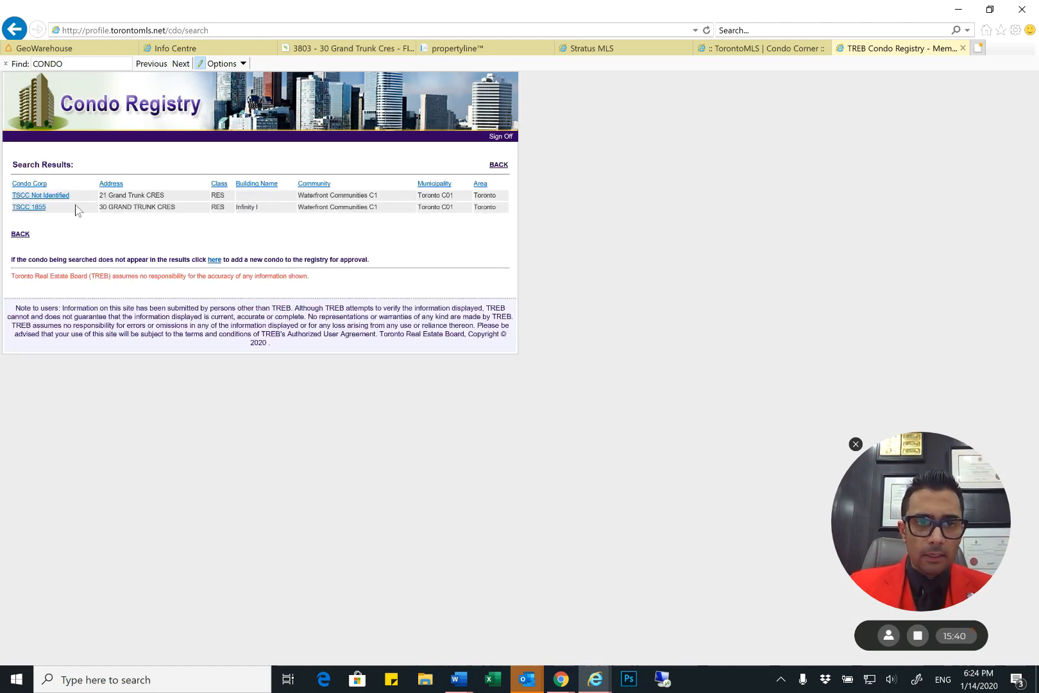
pyautogui.moveTo(177, 212); pyautogui.dragTo(68, 212)
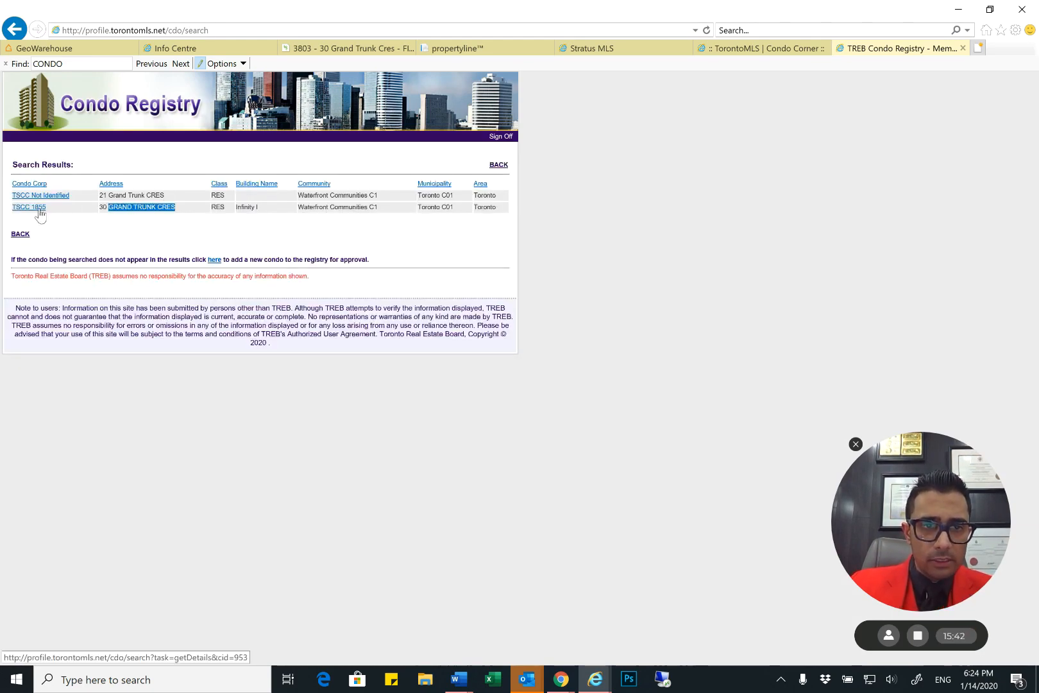
pyautogui.click(39, 208)
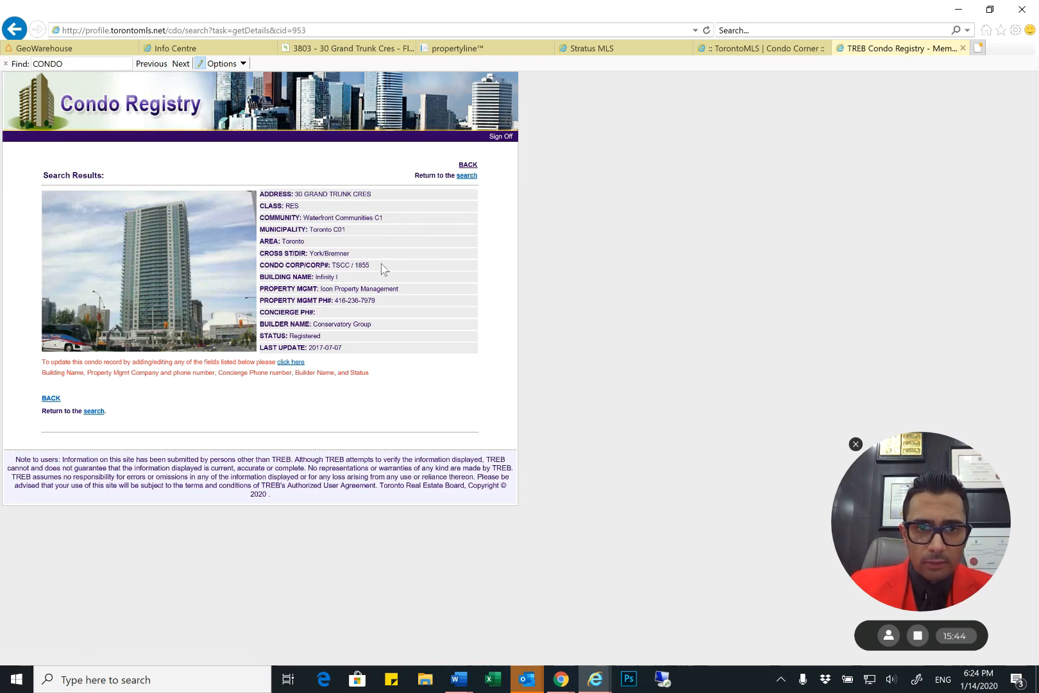
# Examine the property management company, builder name and building name in the Condo Registry record
pyautogui.moveTo(366, 296); pyautogui.dragTo(325, 299)
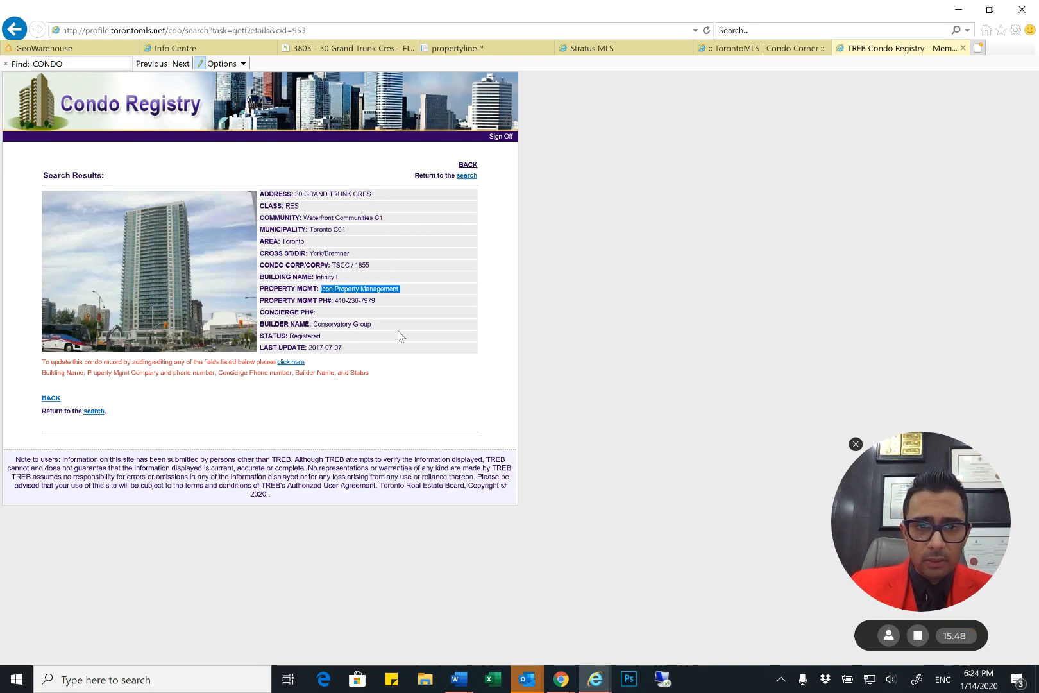
pyautogui.moveTo(380, 325); pyautogui.dragTo(314, 326)
pyautogui.click(383, 342)
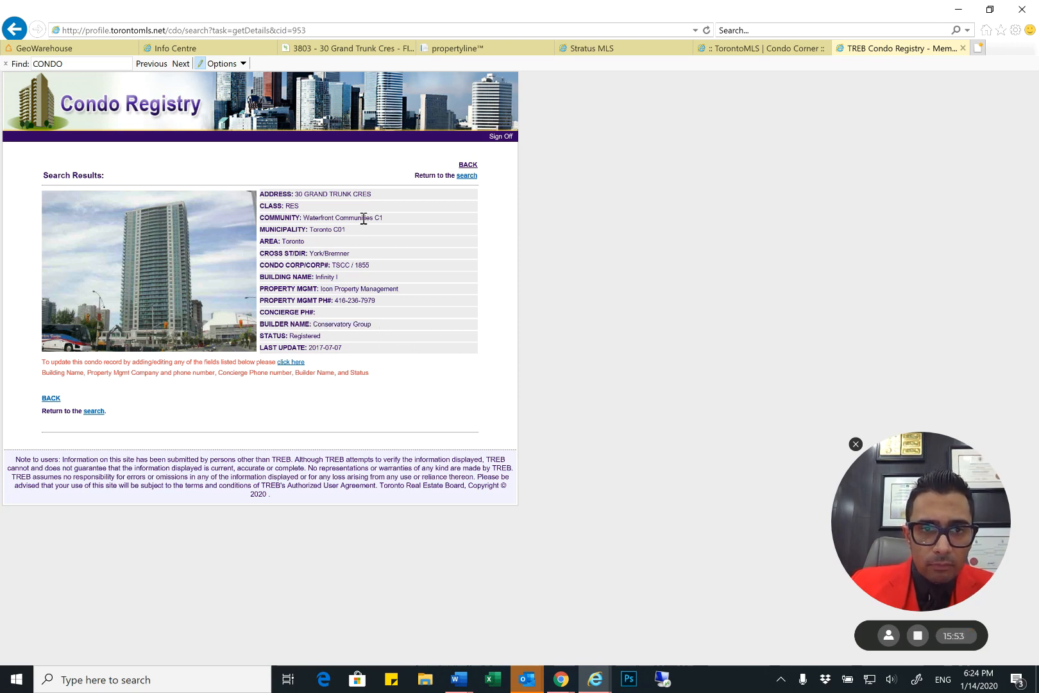
pyautogui.moveTo(363, 278); pyautogui.dragTo(316, 279)
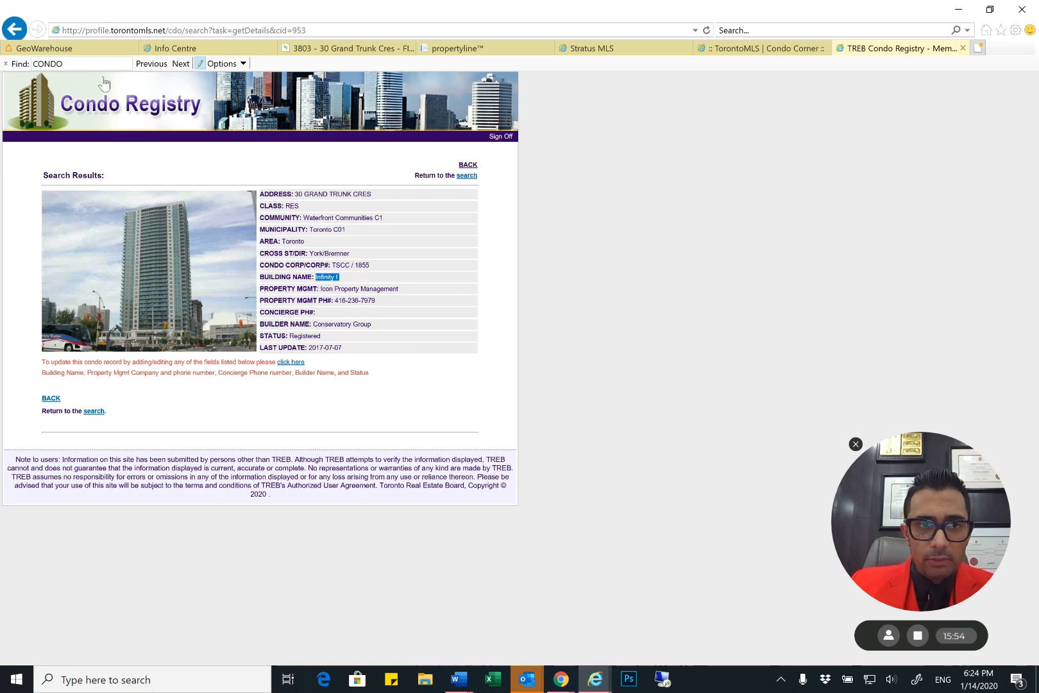
# Close the Condo Corner and Stratus MLS pages
pyautogui.click(764, 48)
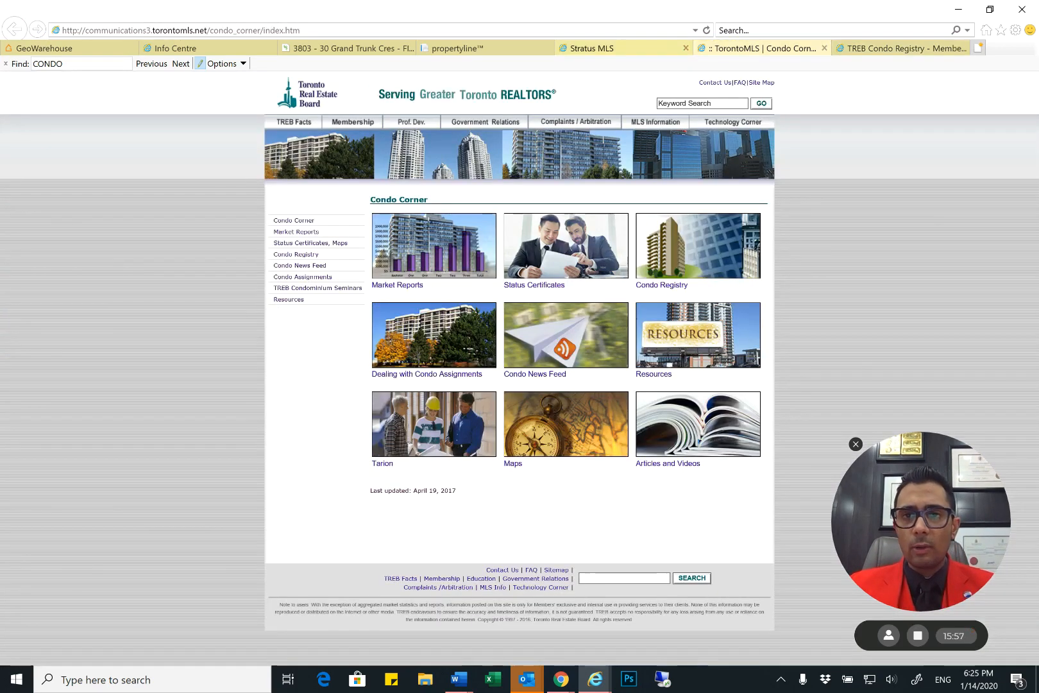
pyautogui.click(824, 48)
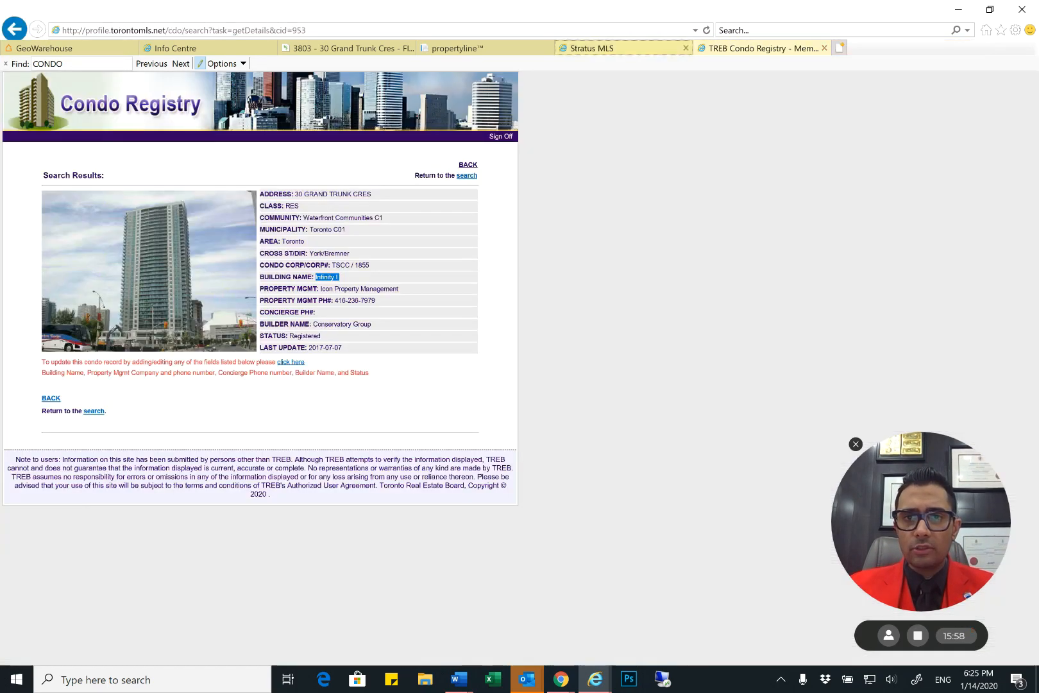
pyautogui.click(616, 48)
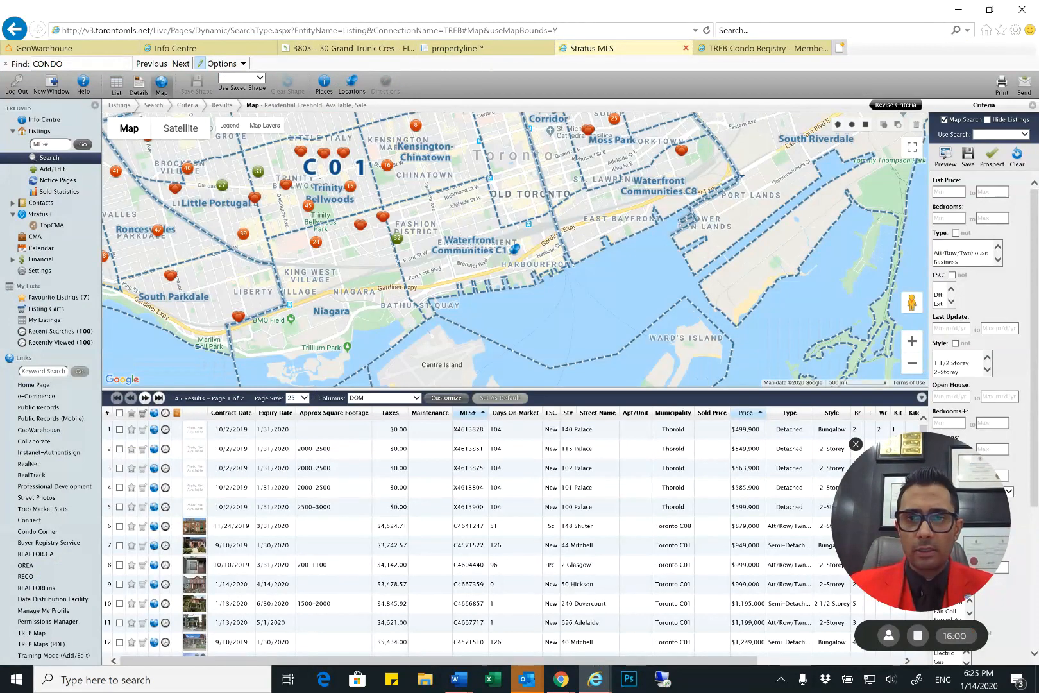
pyautogui.click(686, 48)
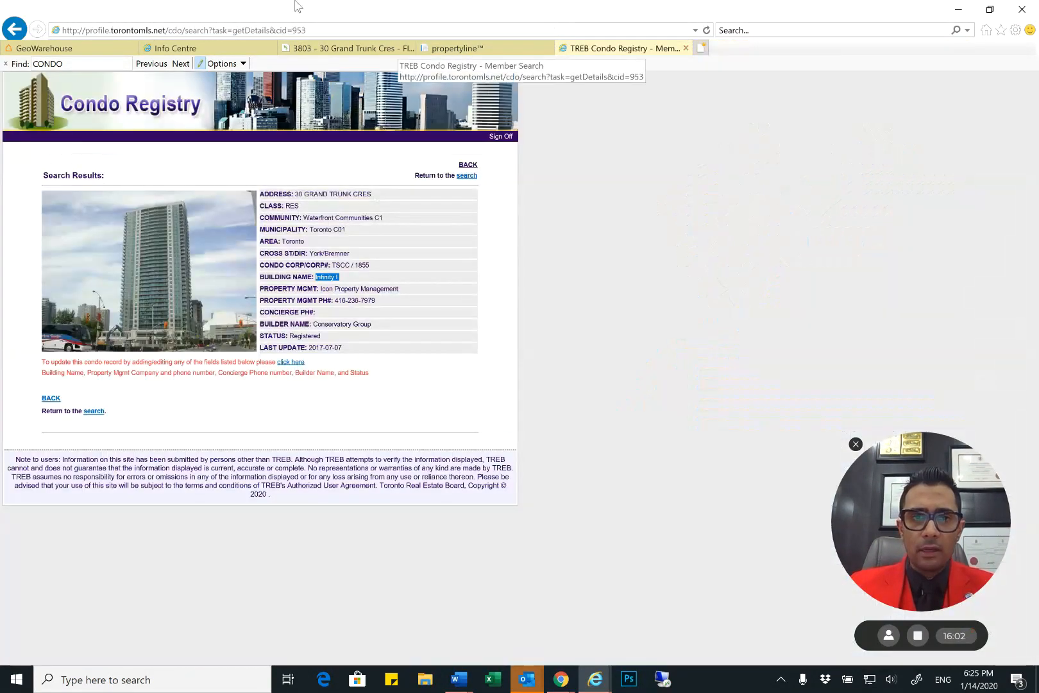
# Return to the TransactionDesk form and enter ICON PROPERTY MANAGEMENT as the Property Management Company
pyautogui.click(347, 48)
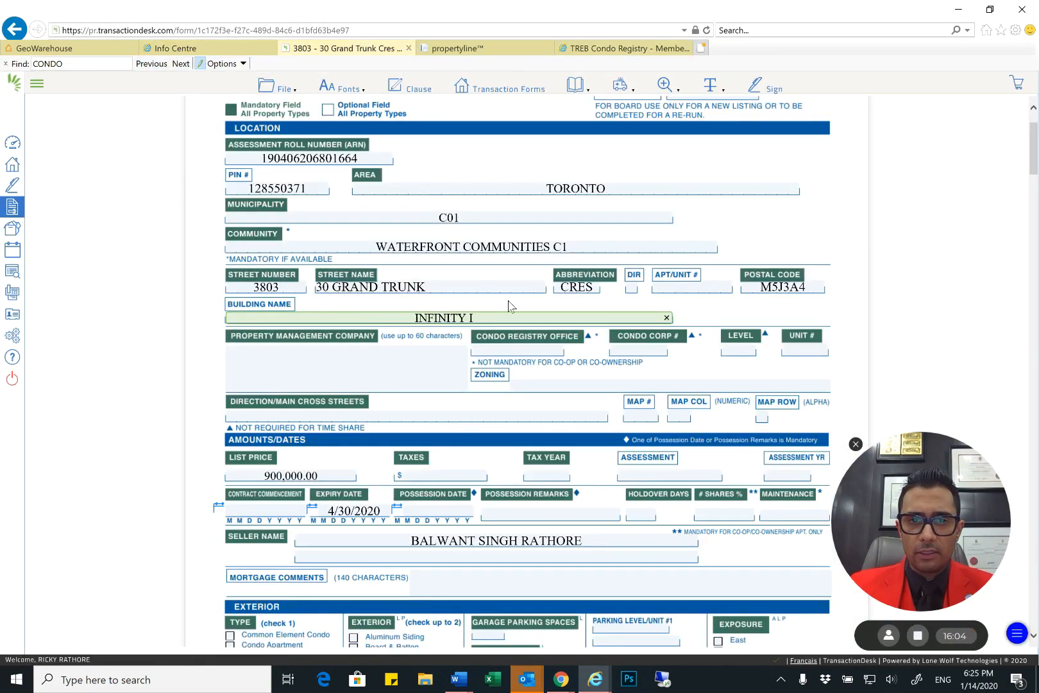
pyautogui.scroll(-2, 509, 305)
pyautogui.click(399, 284)
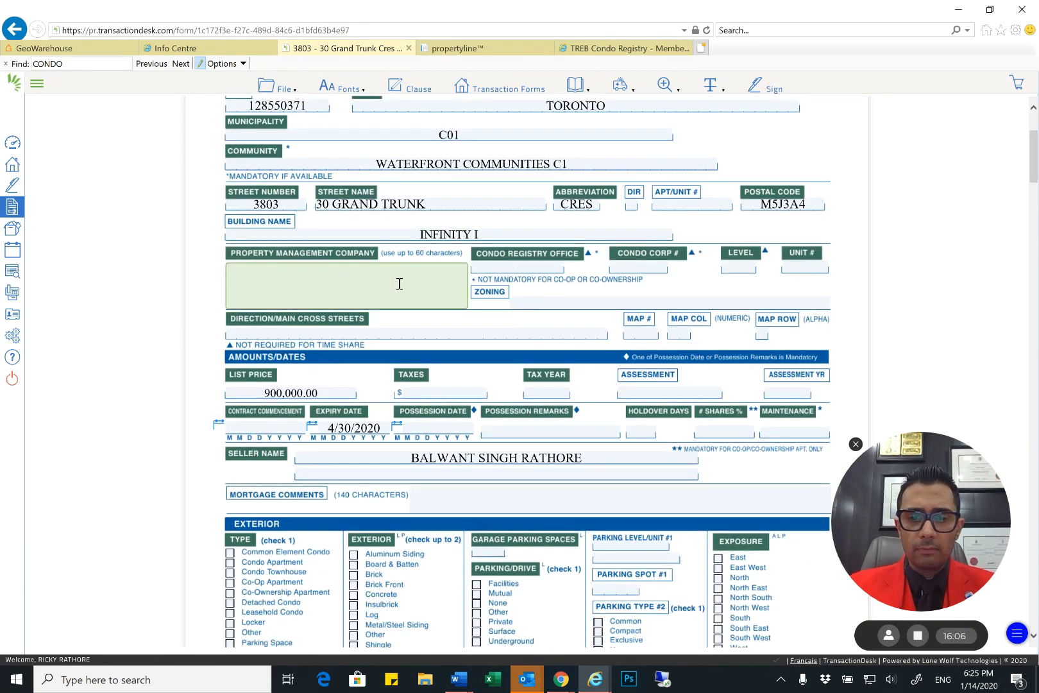
pyautogui.write('ICON PROPERTY MAN')
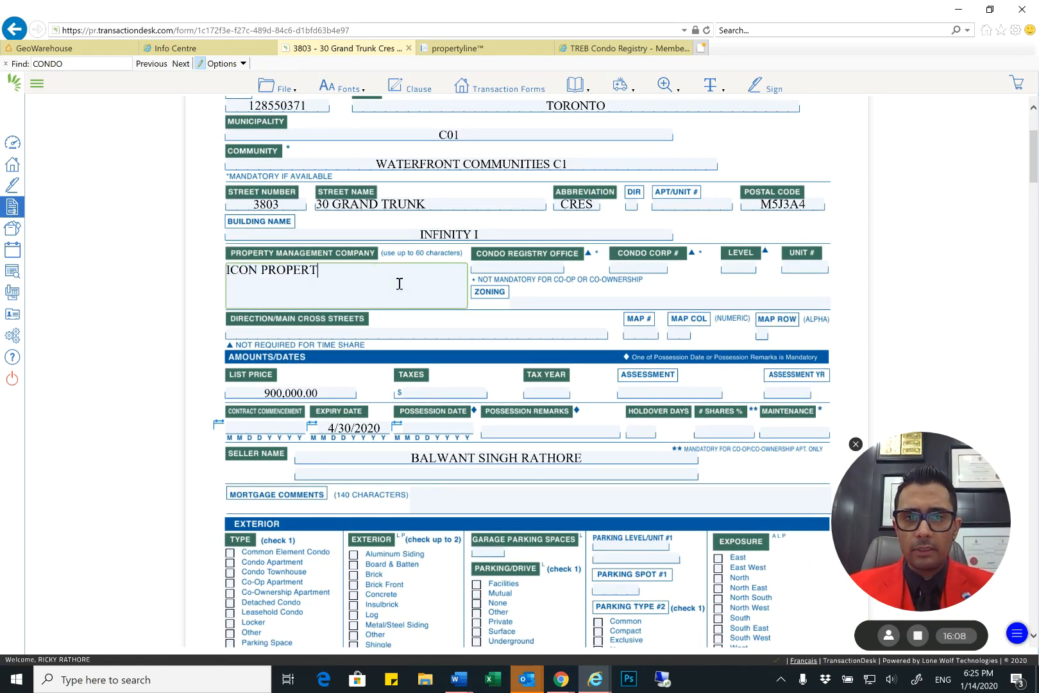
pyautogui.write('AGEMENT')
pyautogui.press('Tab')
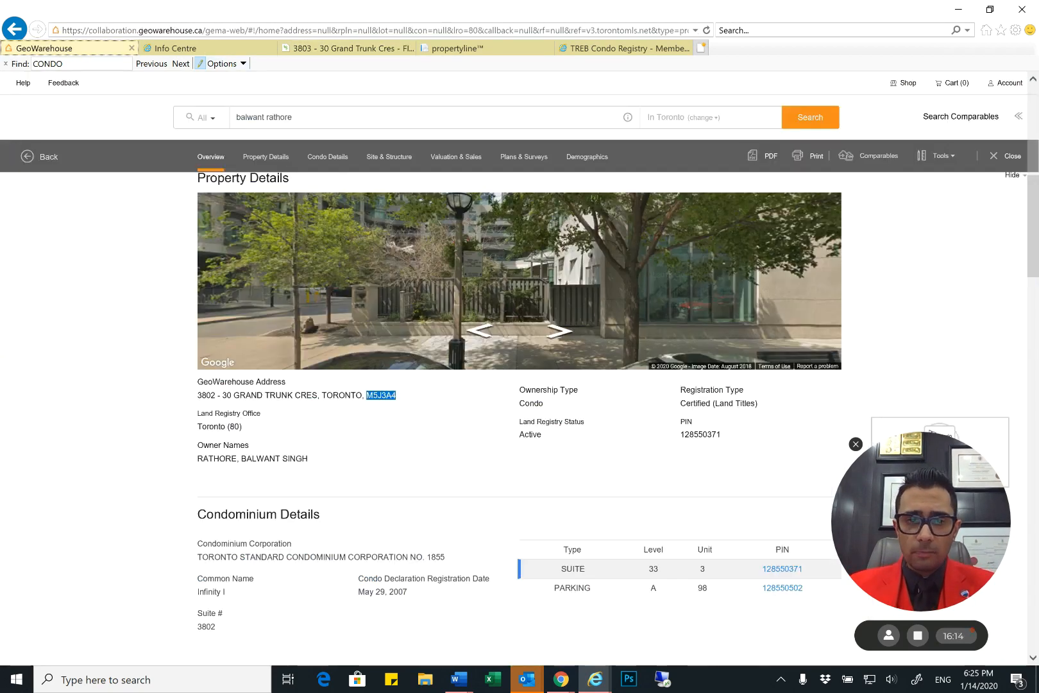
# Check the condominium corporation in GeoWarehouse, then enter TSCC as the form's Condo Registry Office and 1855 as its Condo Corp #
pyautogui.scroll(-1, 519, 385)
pyautogui.moveTo(197, 468); pyautogui.dragTo(411, 468)
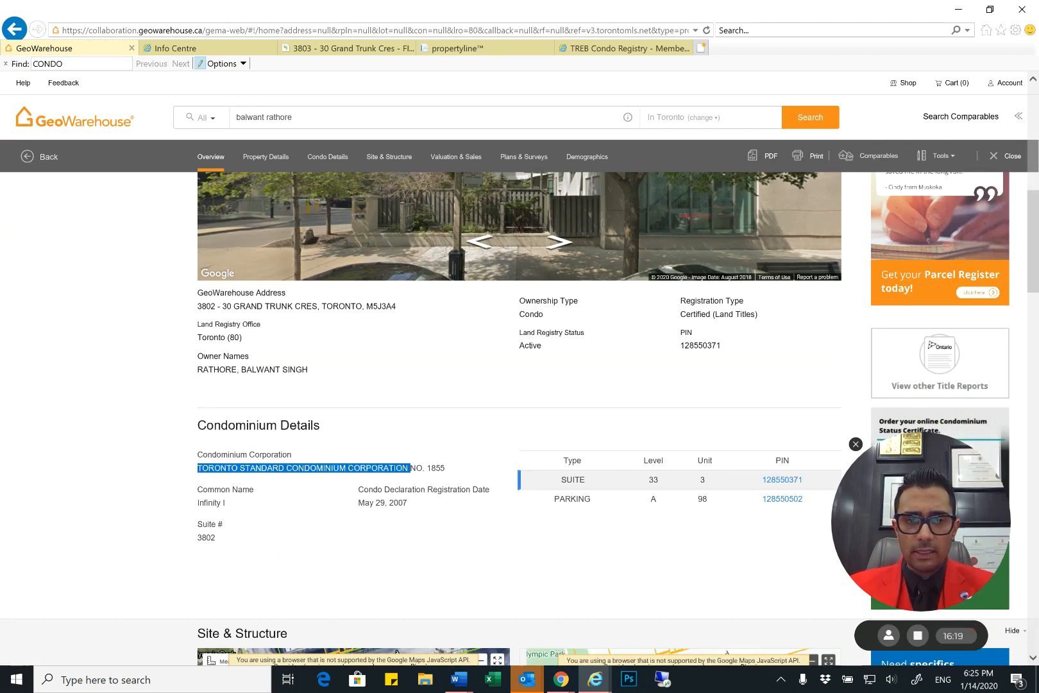
pyautogui.moveTo(427, 468); pyautogui.dragTo(442, 468)
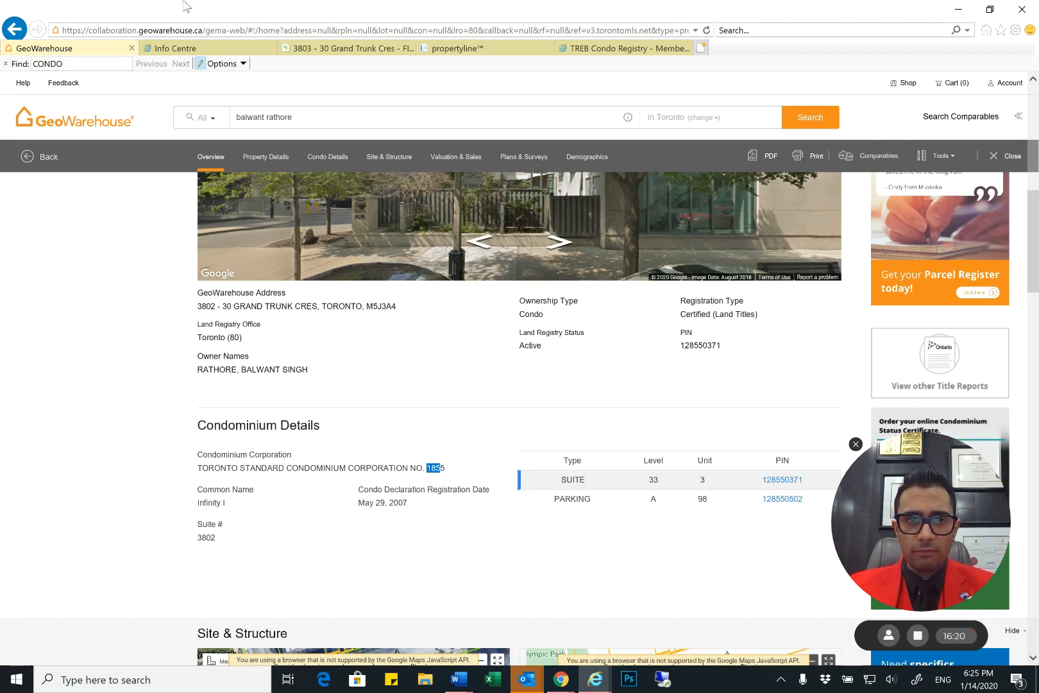
pyautogui.click(382, 51)
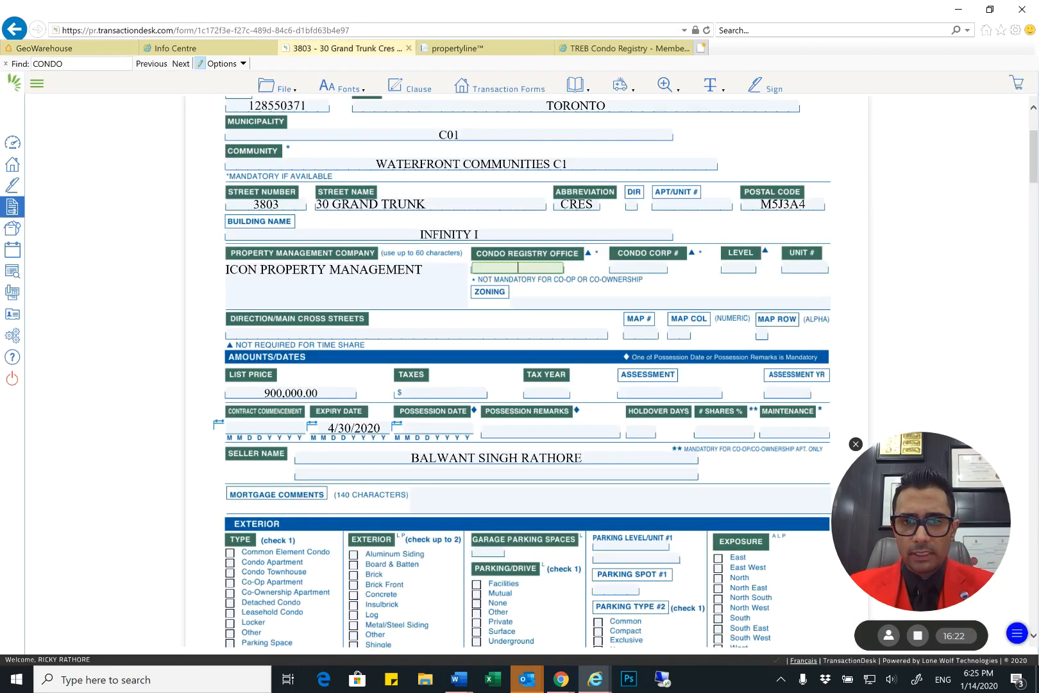
pyautogui.write('TSCC')
pyautogui.press('Tab')
pyautogui.write('1')
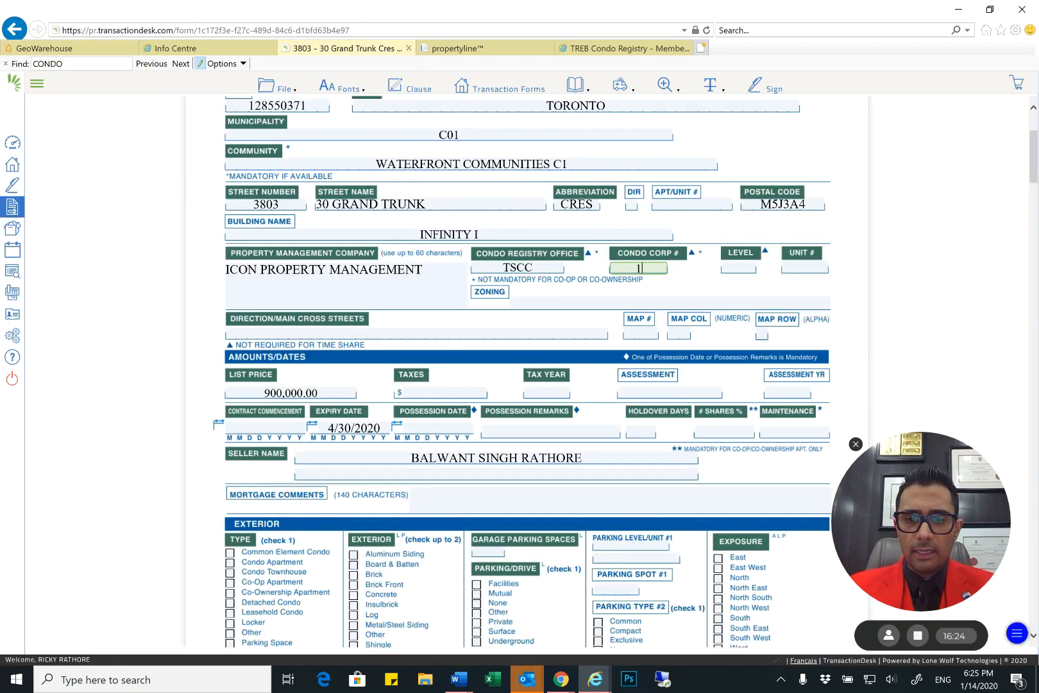
pyautogui.write('855')
pyautogui.press('Tab')
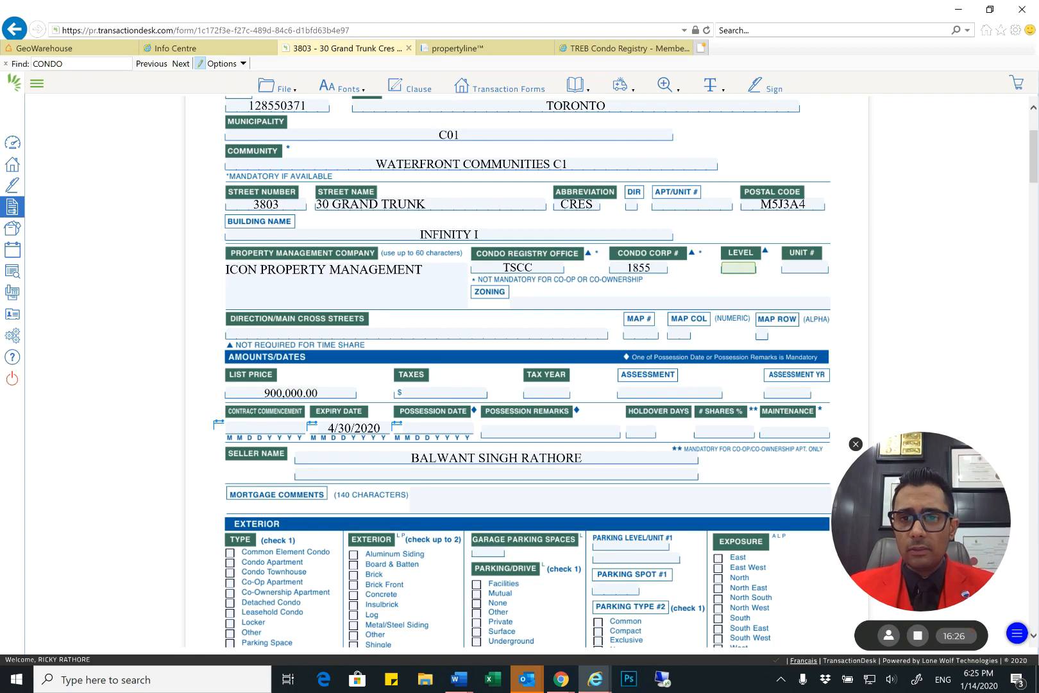
pyautogui.write('3803')
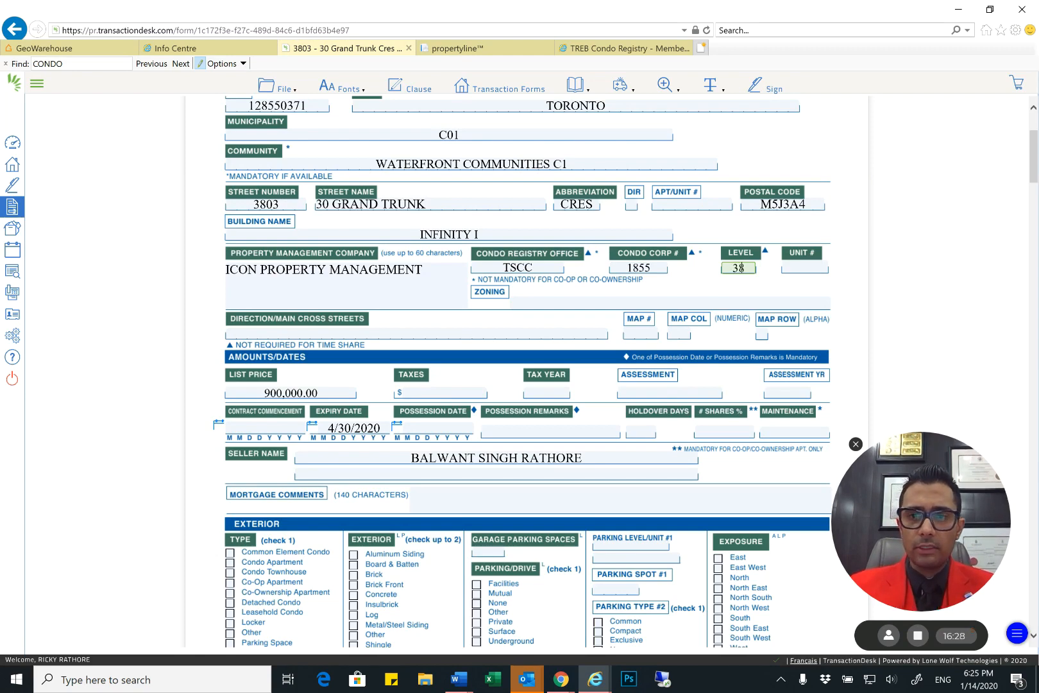
pyautogui.press('BackSpace')
pyautogui.press('BackSpace')
pyautogui.press('BackSpace')
pyautogui.press('BackSpace')
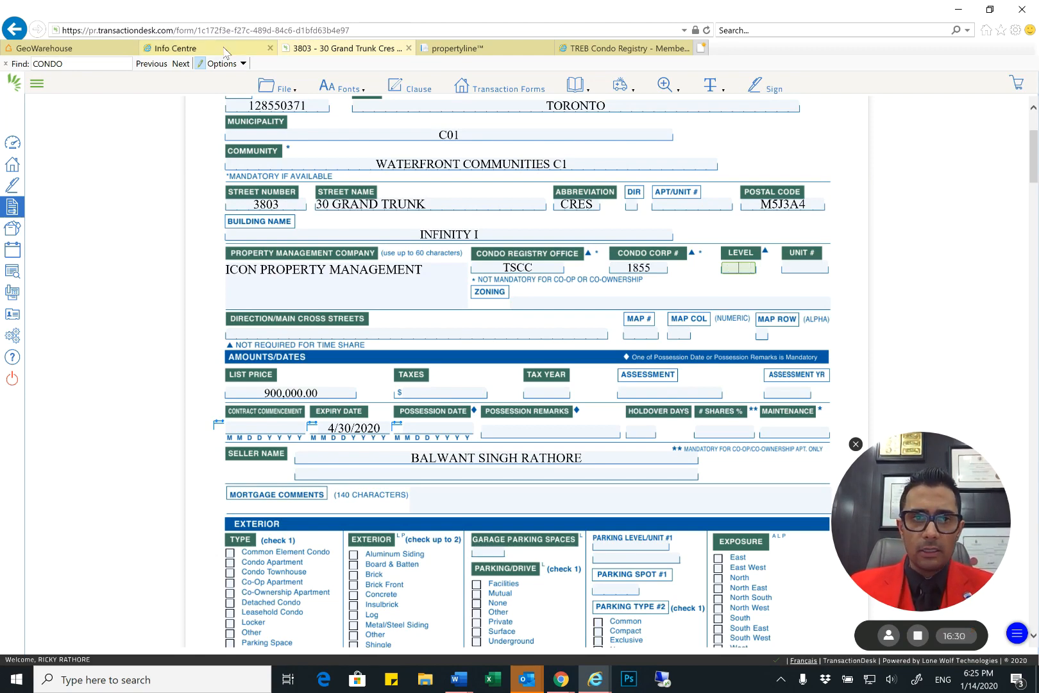
# Look up the suite's level and unit in GeoWarehouse and enter 33 as the form's Level and 3 as its Unit #
pyautogui.click(48, 51)
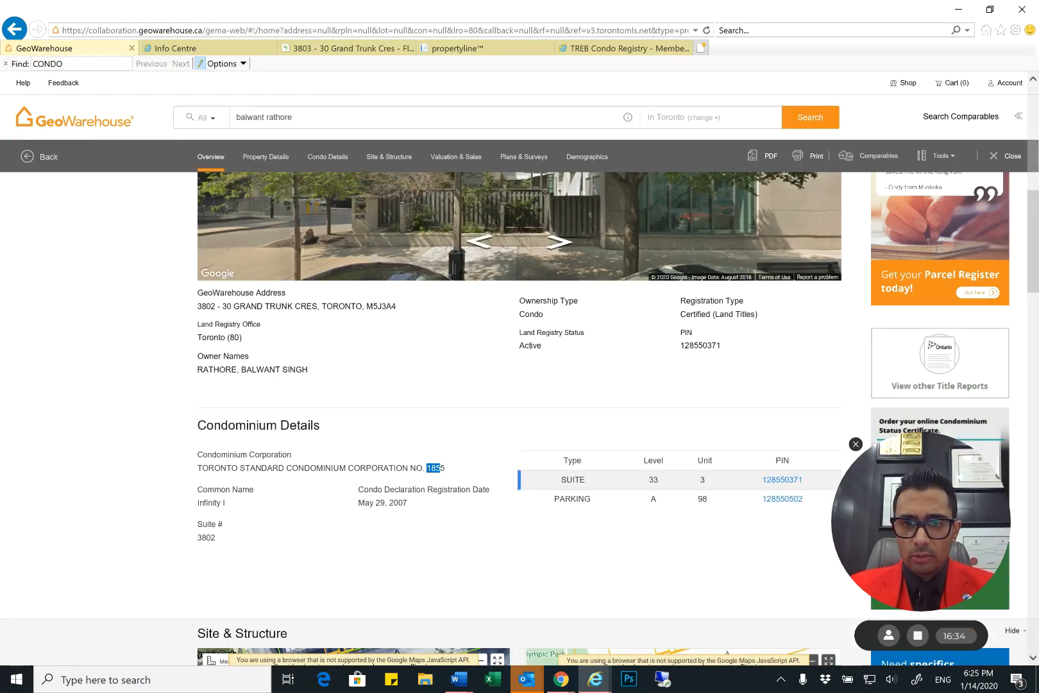
pyautogui.scroll(-1, 442, 469)
pyautogui.doubleClick(703, 391)
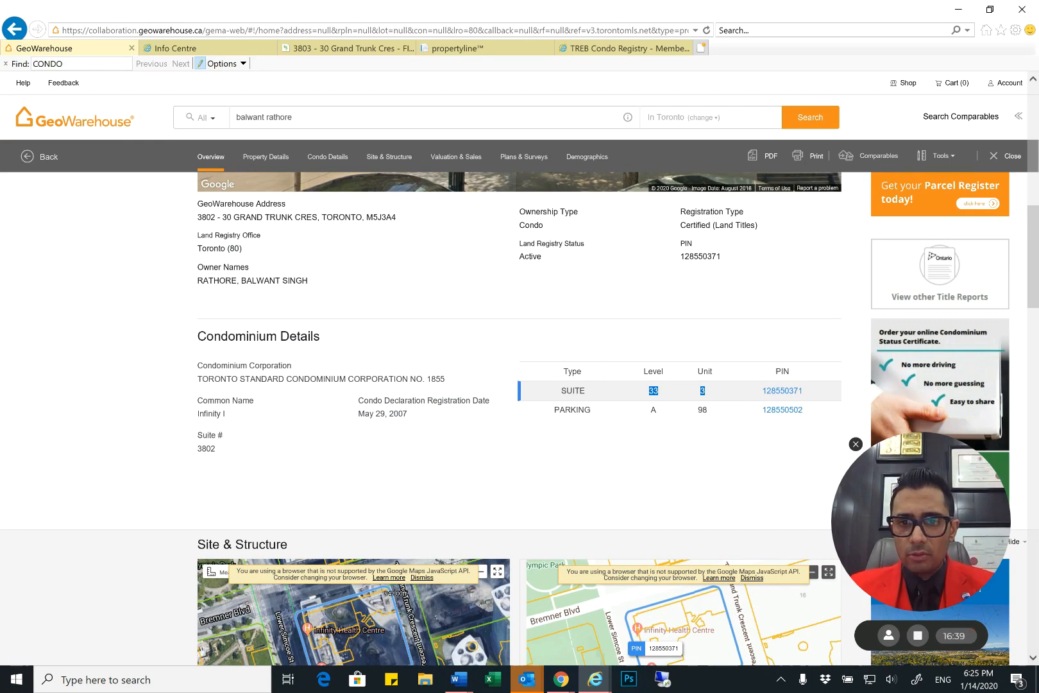
pyautogui.click(350, 48)
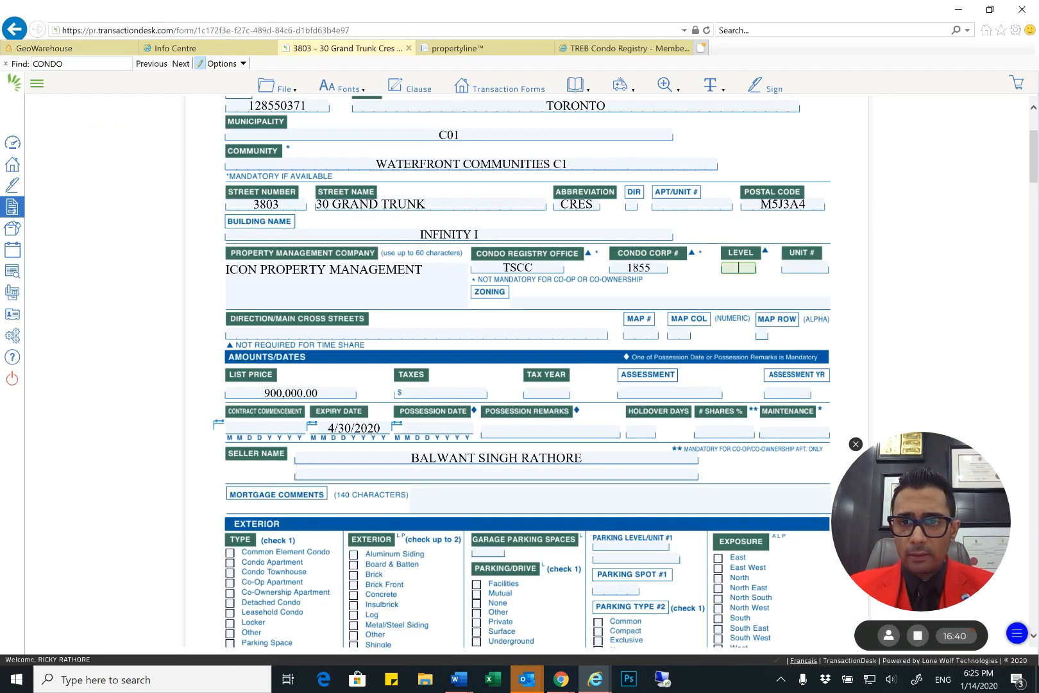
pyautogui.write('33')
pyautogui.press('Tab')
pyautogui.write('3')
pyautogui.press('Tab')
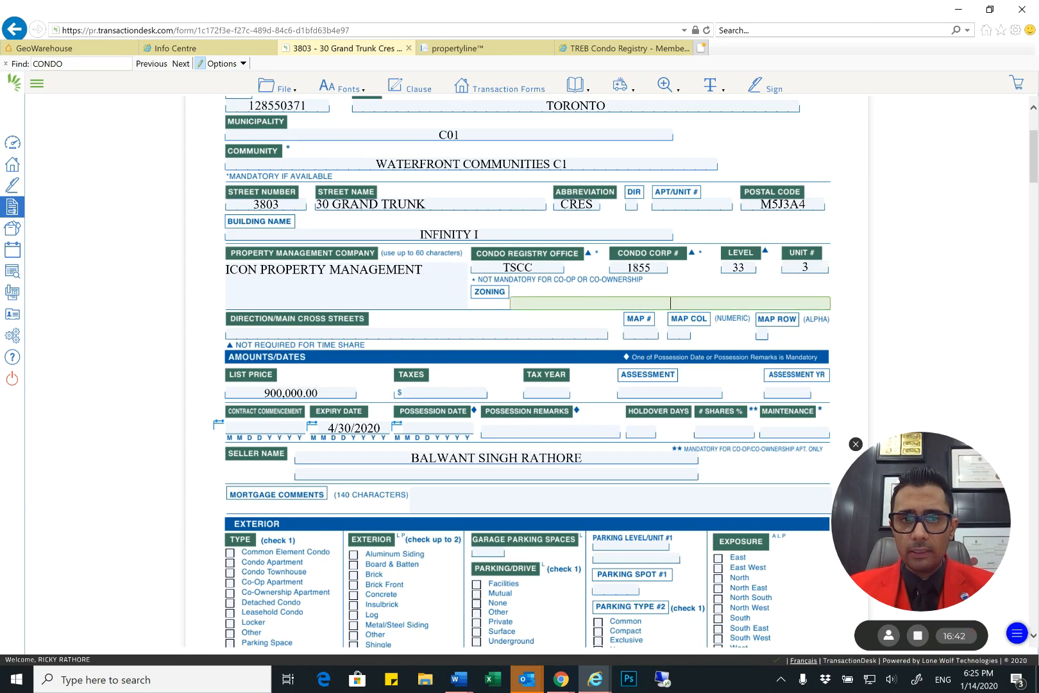
# Fill in the form's Apt/Unit # field with the property's suite number
pyautogui.scroll(-5, 517, 349)
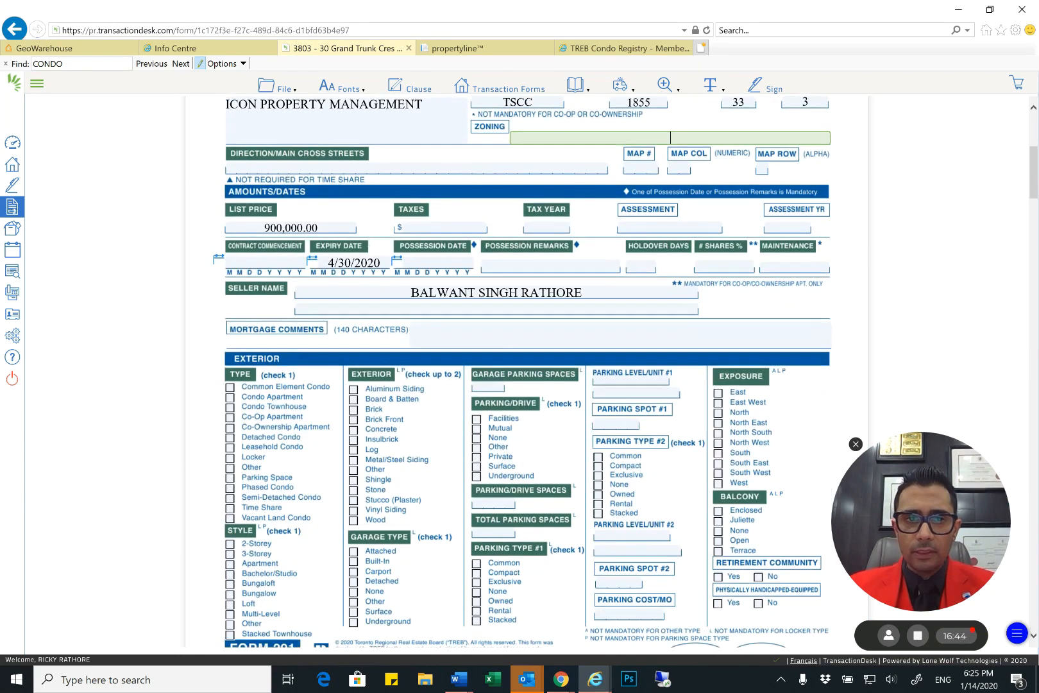
pyautogui.scroll(3, 527, 372)
pyautogui.click(692, 288)
pyautogui.write('3803')
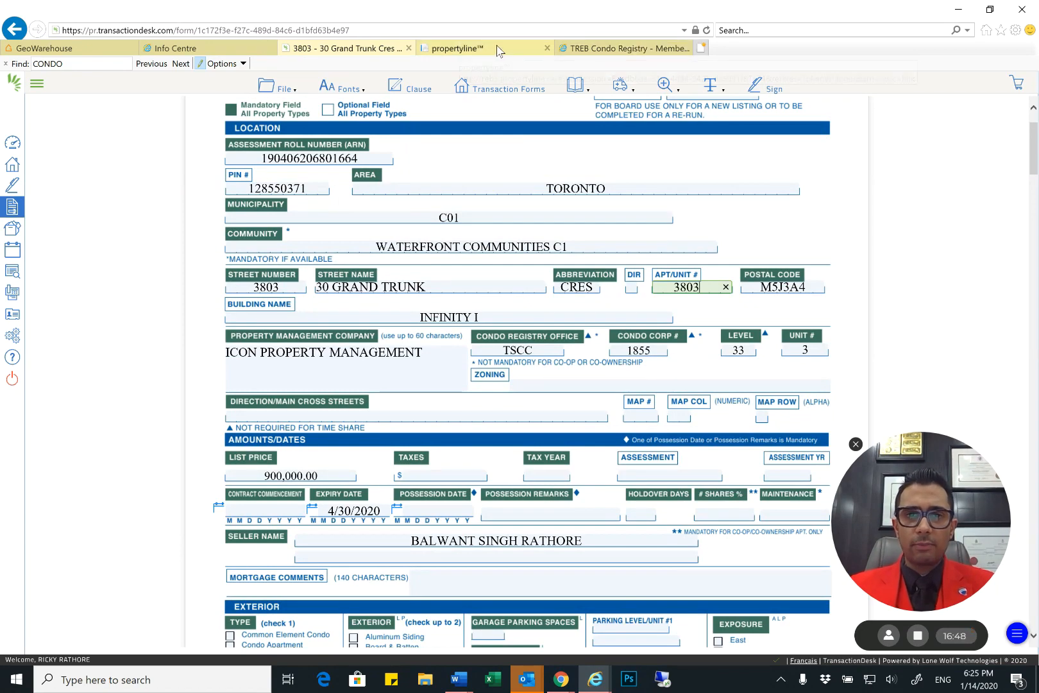
# Compare the property's suite number and address in propertyline with the address and condominium details in GeoWarehouse
pyautogui.click(453, 50)
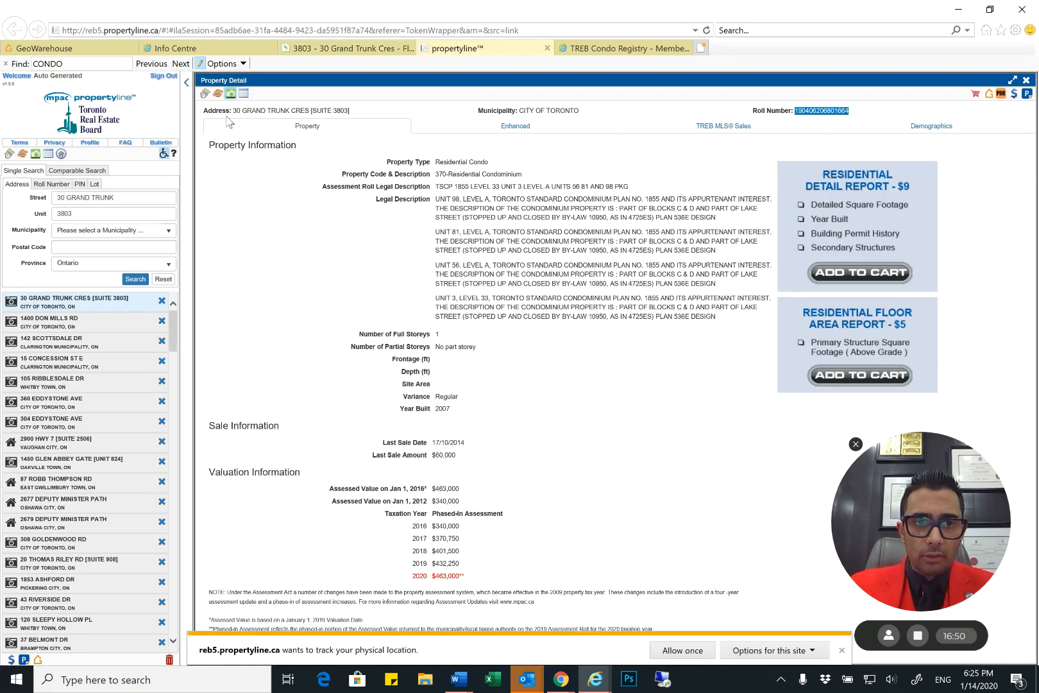
pyautogui.moveTo(241, 111); pyautogui.dragTo(352, 114)
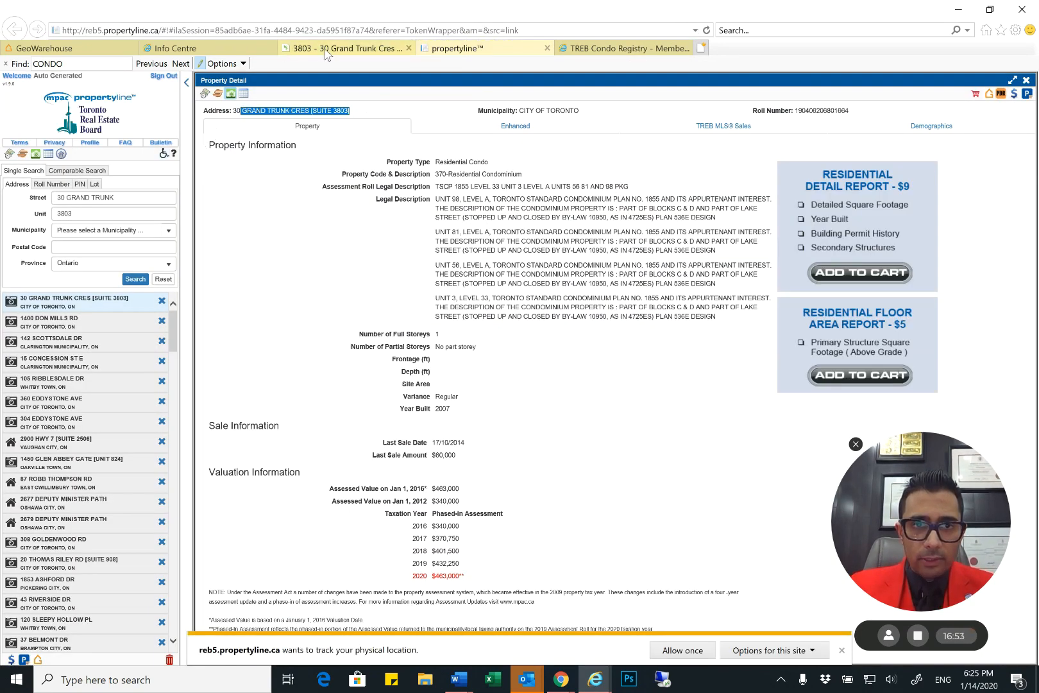
pyautogui.click(56, 48)
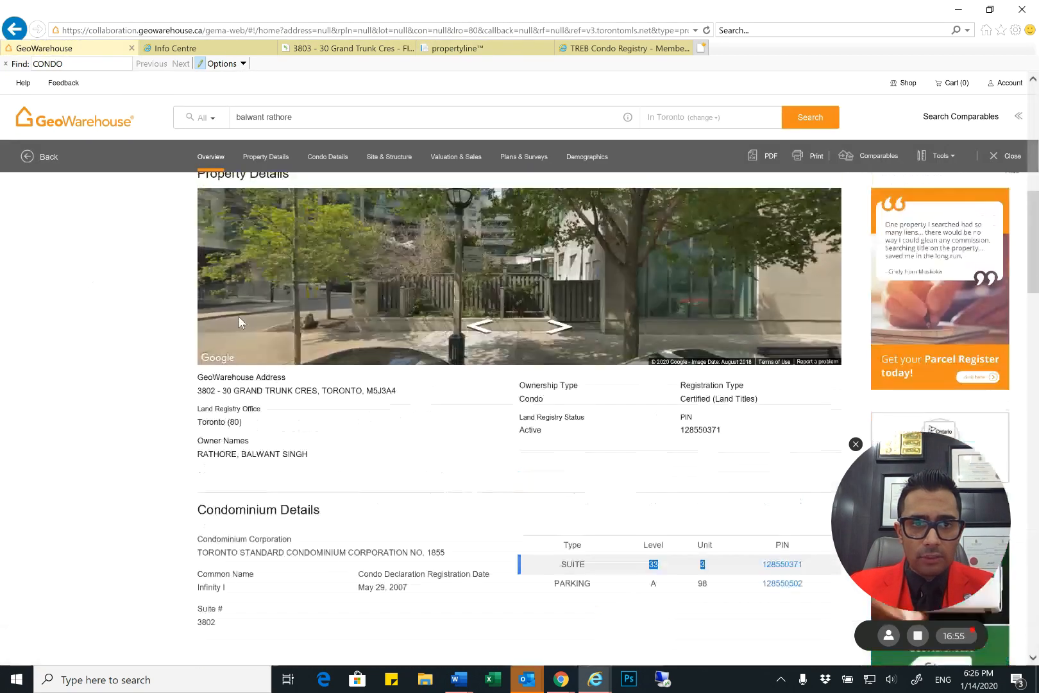
pyautogui.moveTo(198, 395); pyautogui.dragTo(265, 395)
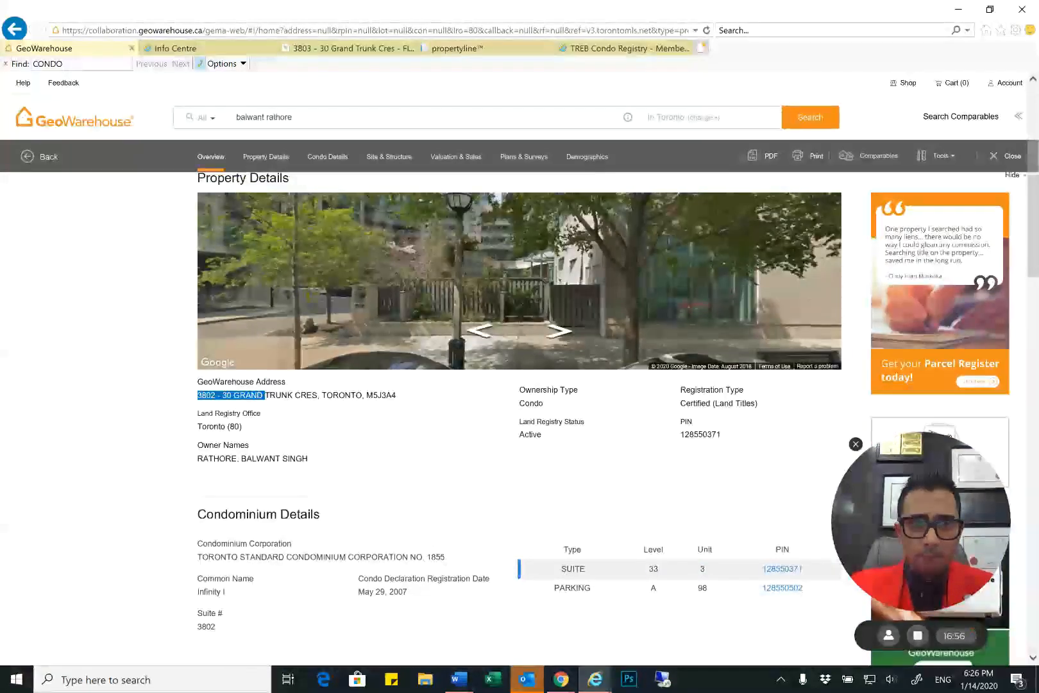
pyautogui.click(265, 396)
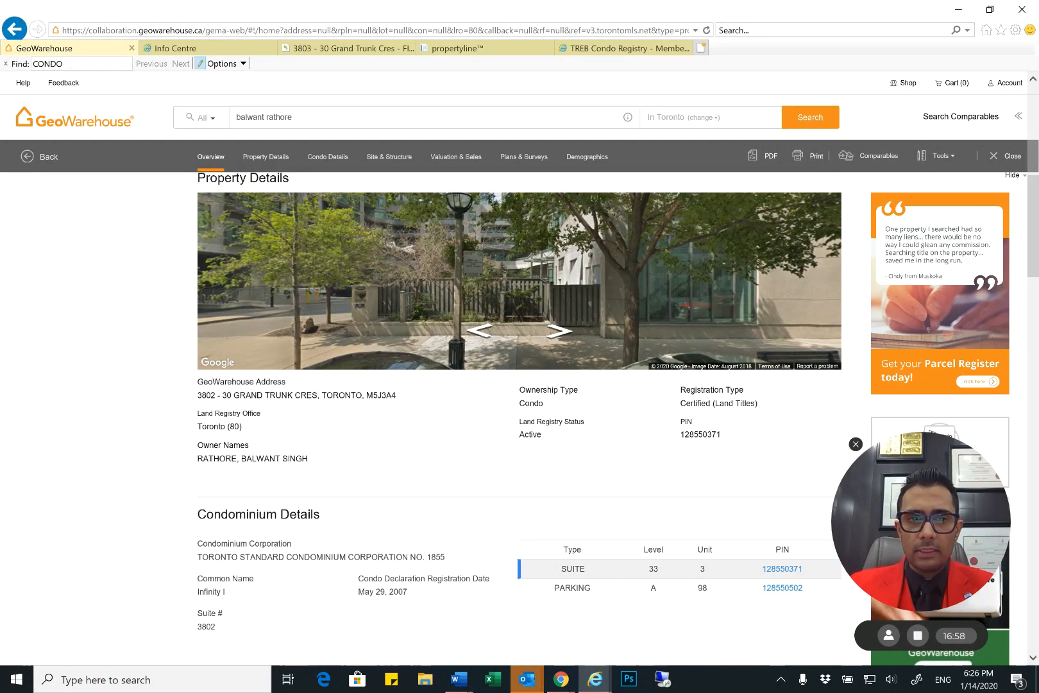
pyautogui.moveTo(198, 395); pyautogui.dragTo(318, 395)
pyautogui.click(318, 396)
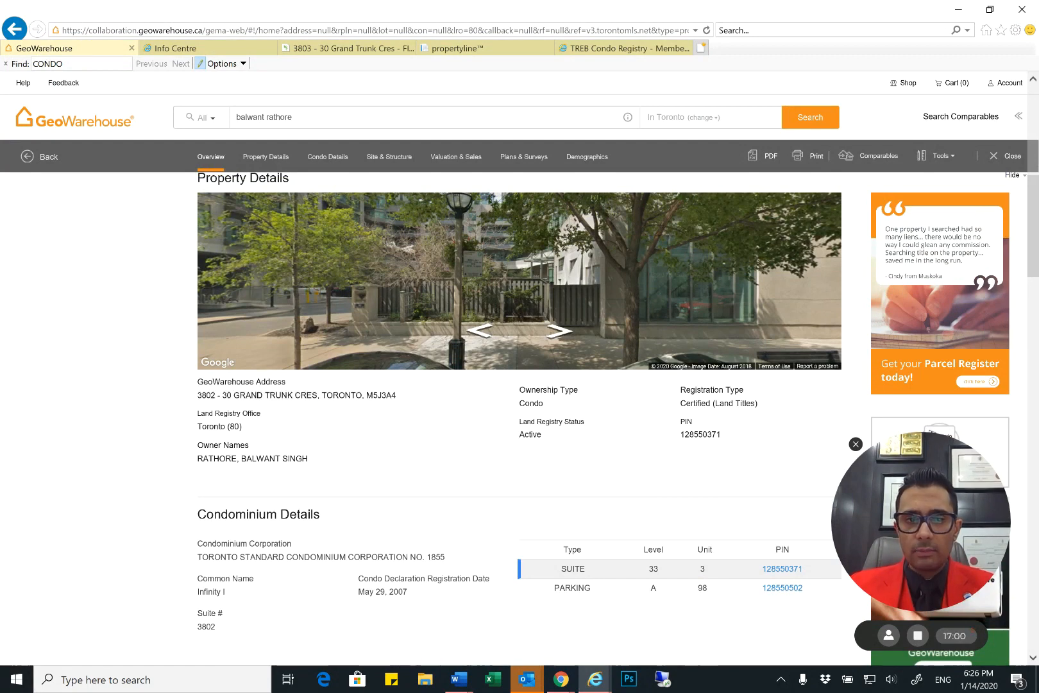
pyautogui.moveTo(197, 395); pyautogui.dragTo(295, 396)
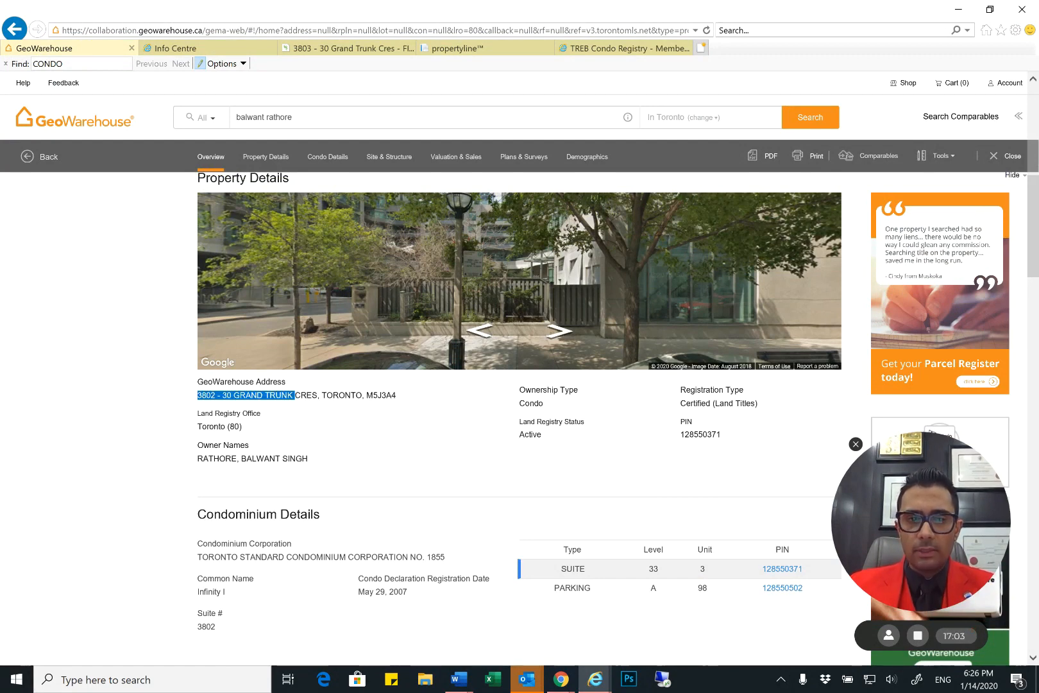
pyautogui.click(297, 396)
pyautogui.scroll(-1, 296, 396)
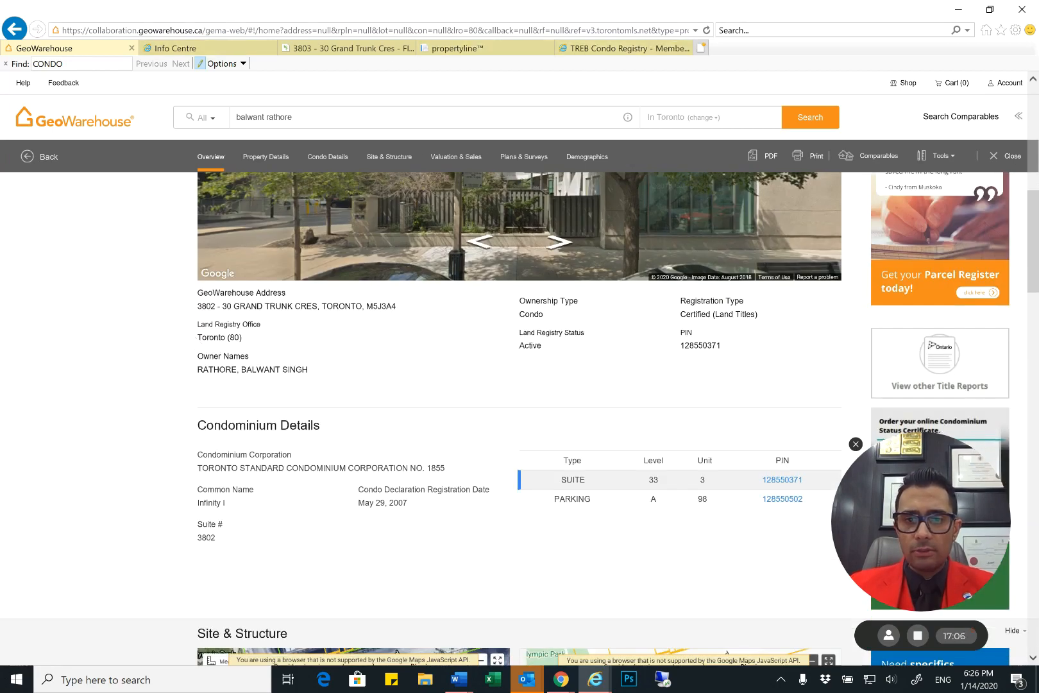
# Return to the listing form and fill in its Direction/Main Cross Streets field with YORK/BREMNER
pyautogui.click(334, 50)
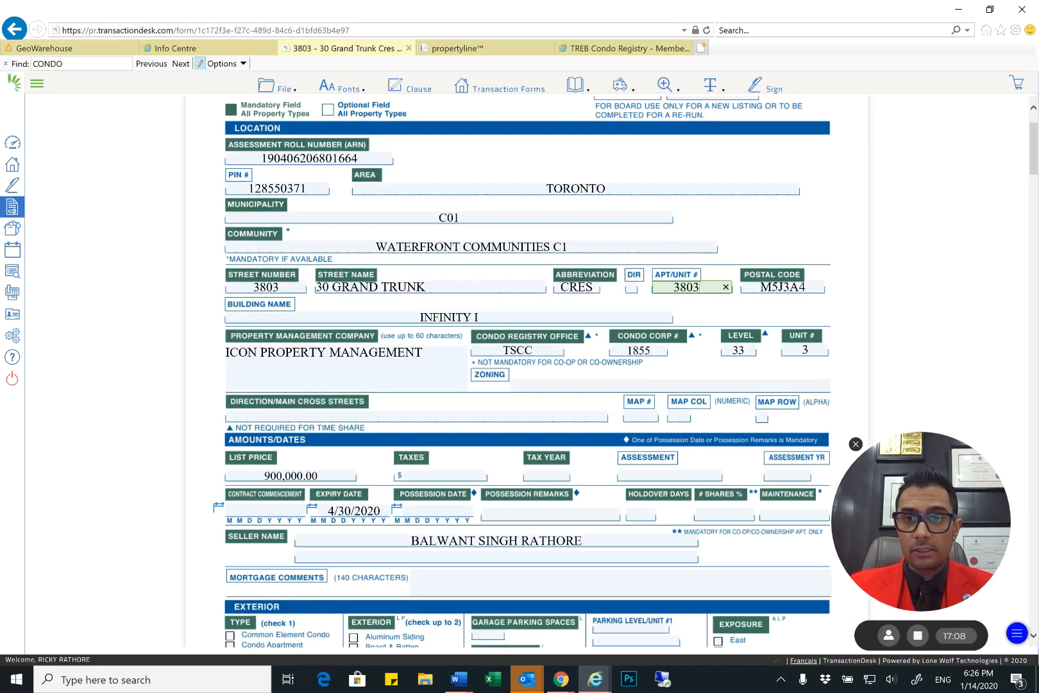
pyautogui.scroll(-1, 522, 372)
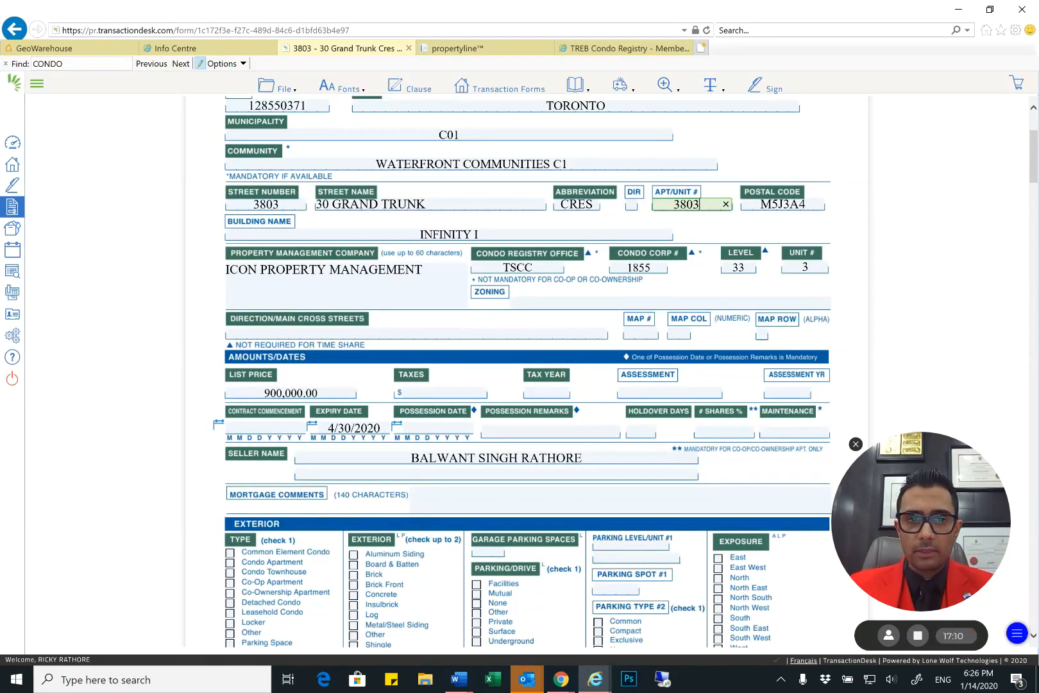
pyautogui.click(327, 335)
pyautogui.write('york')
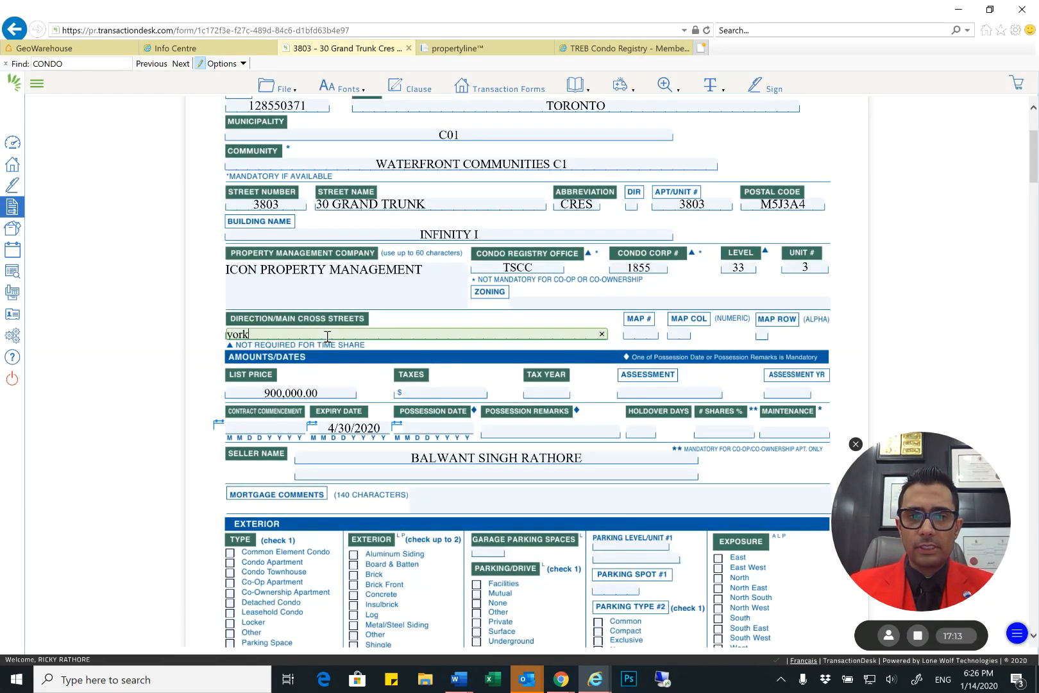
pyautogui.press('BackSpace')
pyautogui.write('YORLK')
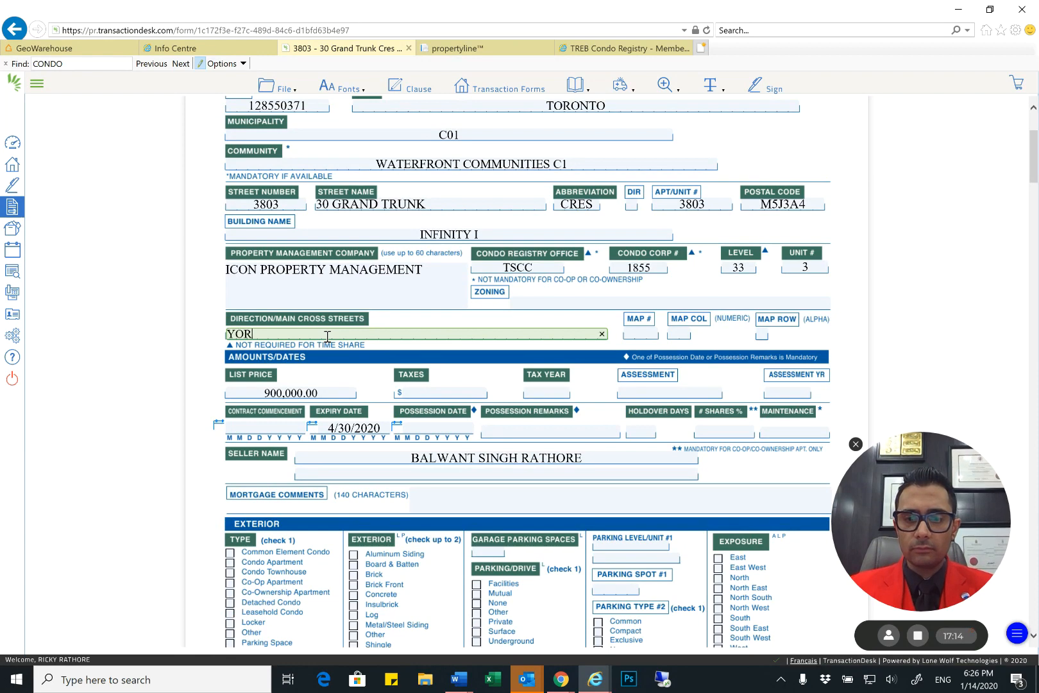
pyautogui.press('BackSpace')
pyautogui.press('BackSpace')
pyautogui.write('K/NRE')
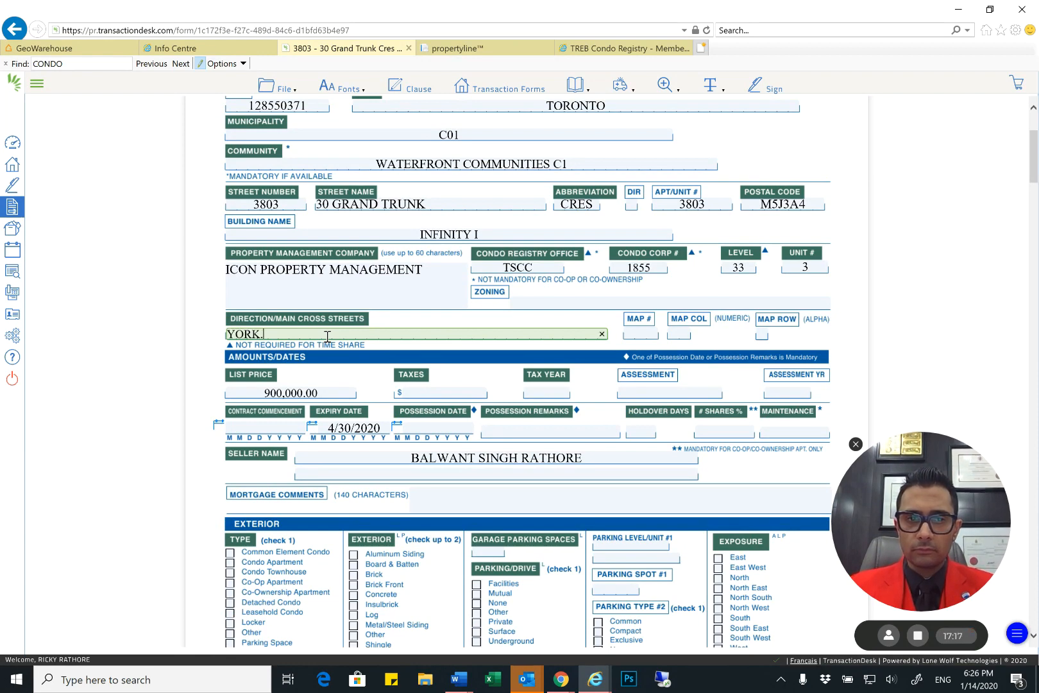
pyautogui.press('BackSpace')
pyautogui.press('BackSpace')
pyautogui.press('BackSpace')
pyautogui.press('BackSpace')
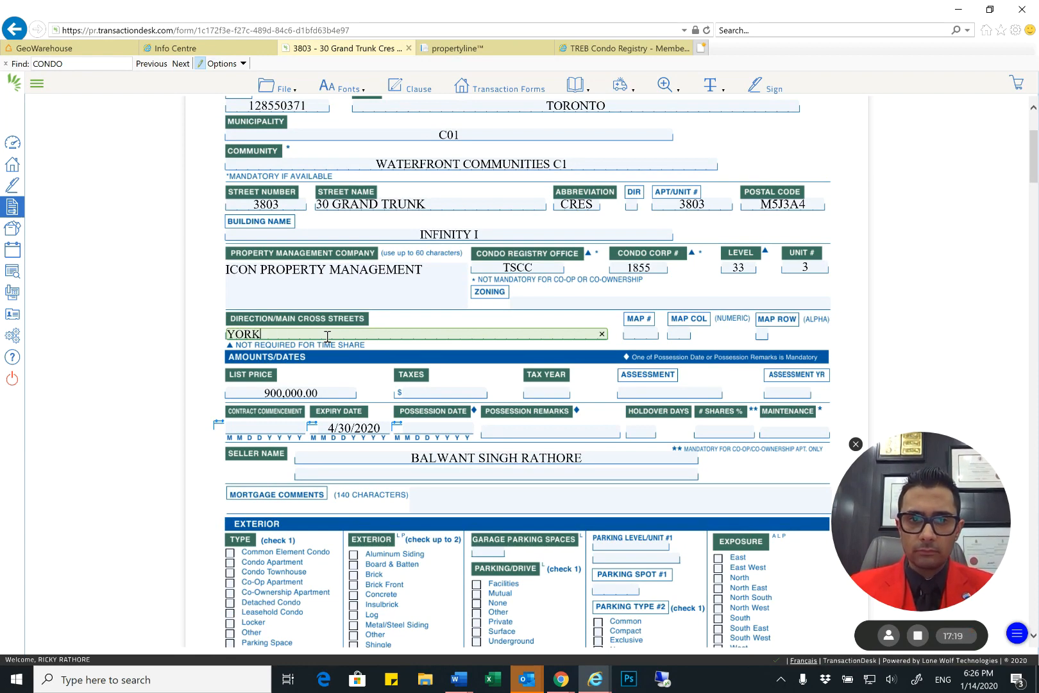
pyautogui.write('/BREMNER')
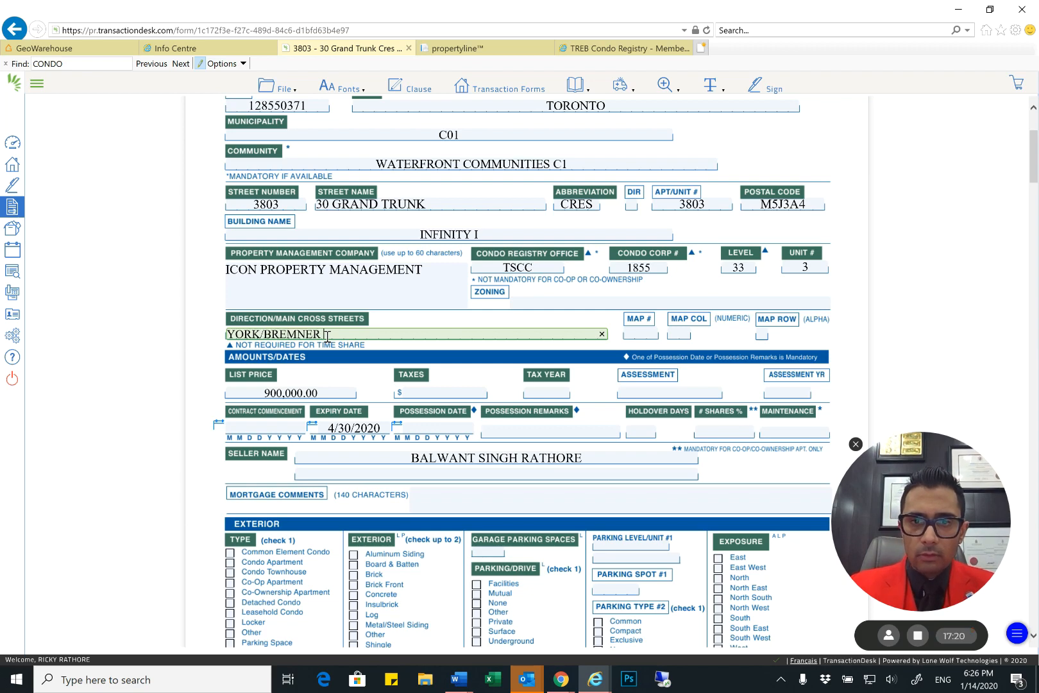
pyautogui.press('Tab')
# Select the form's Taxes field under Amounts/Dates and switch to a new Google Chrome window
pyautogui.scroll(-1, 347, 296)
pyautogui.scroll(-1, 370, 231)
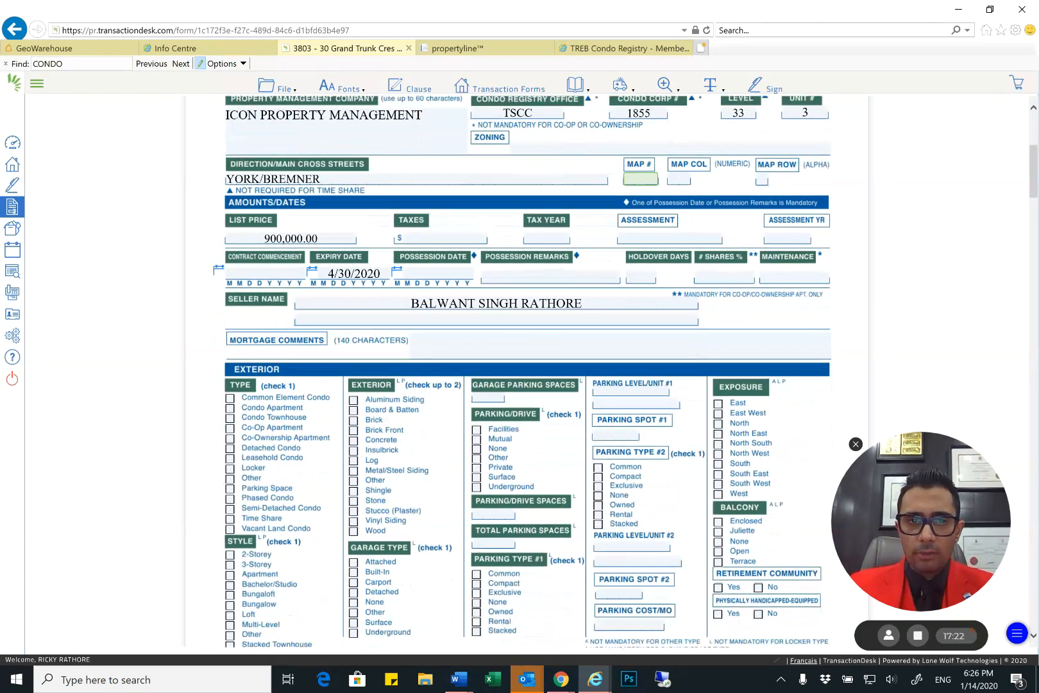
pyautogui.click(457, 229)
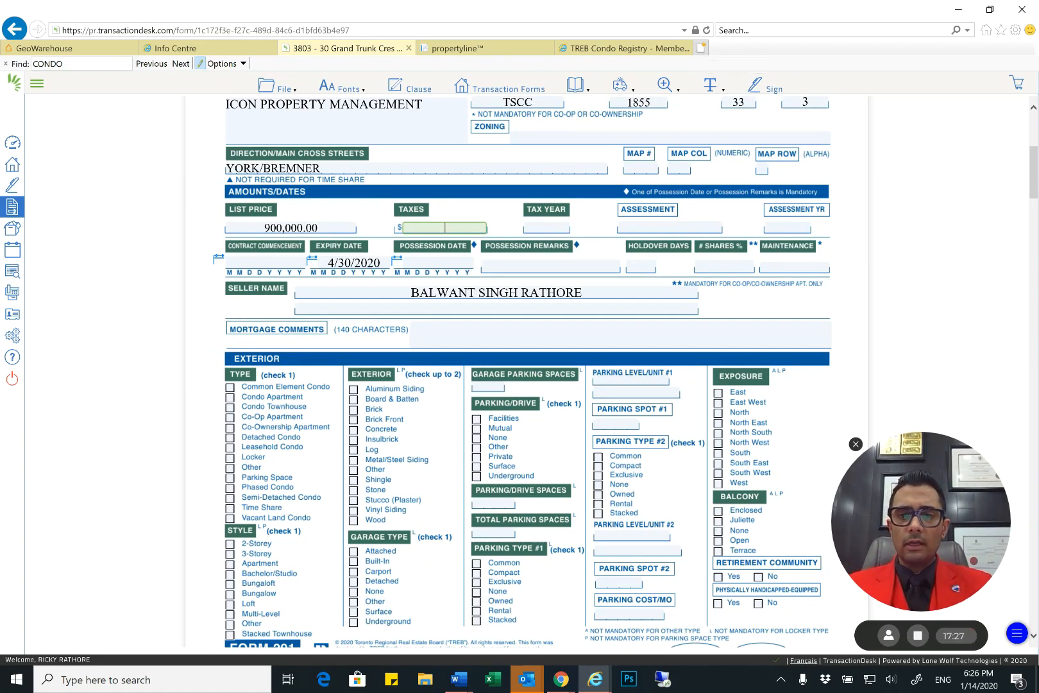
pyautogui.rightClick(561, 679)
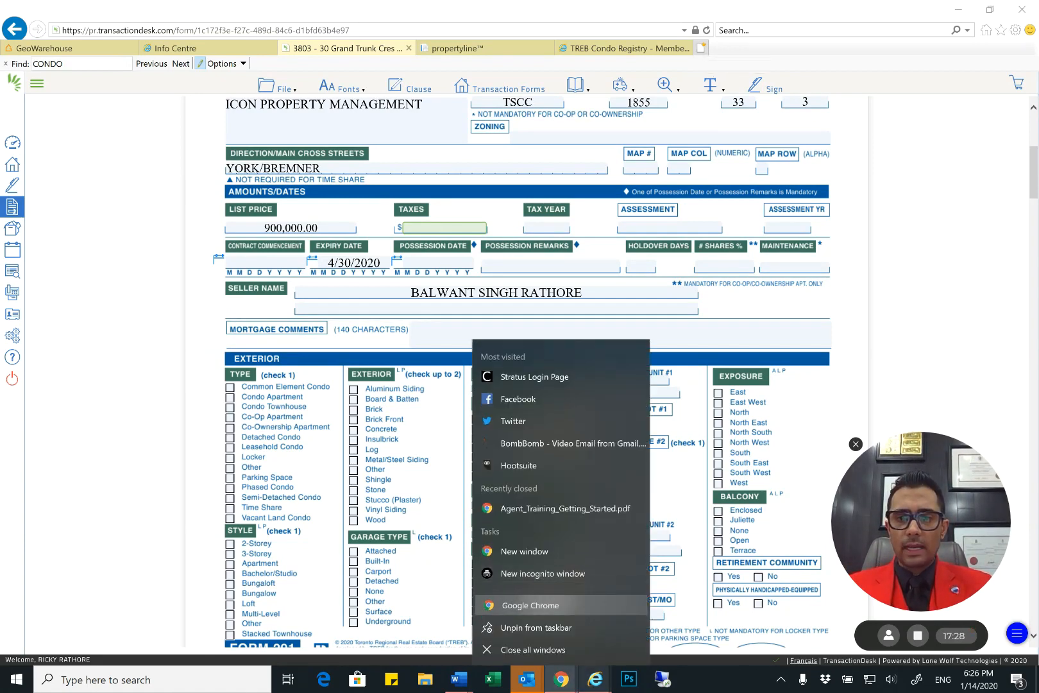
pyautogui.click(361, 244)
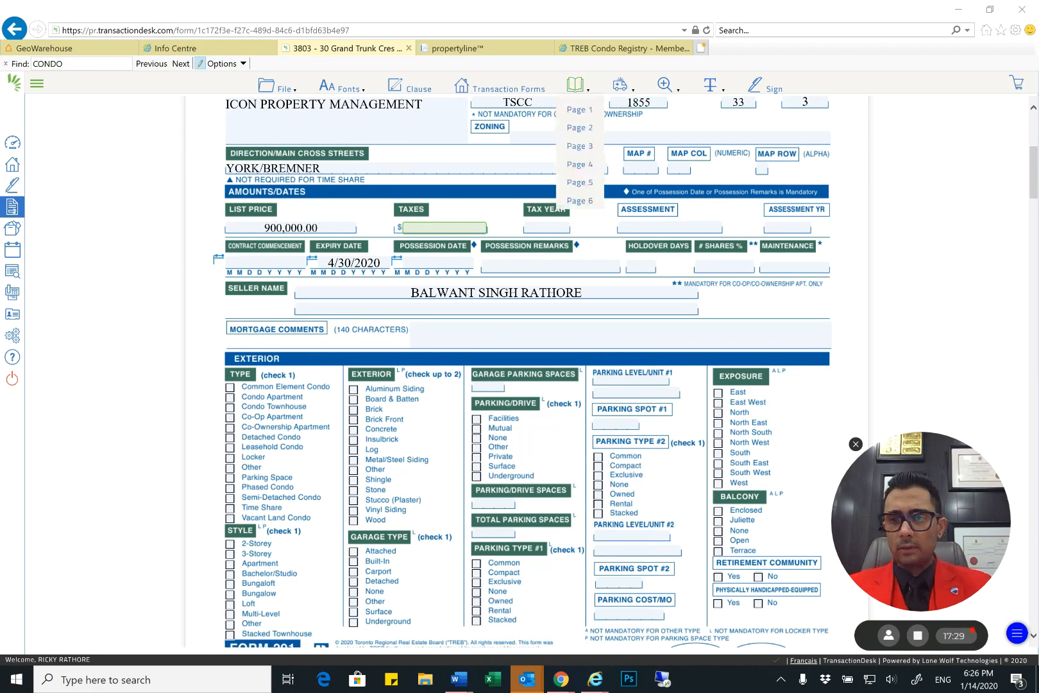
pyautogui.click(673, 200)
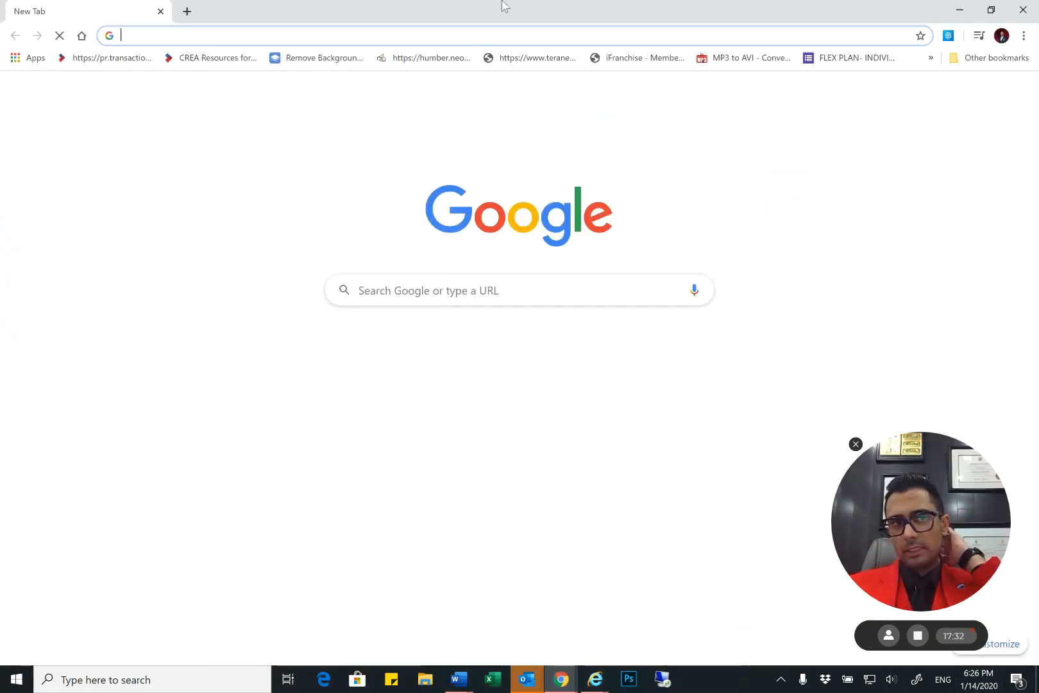
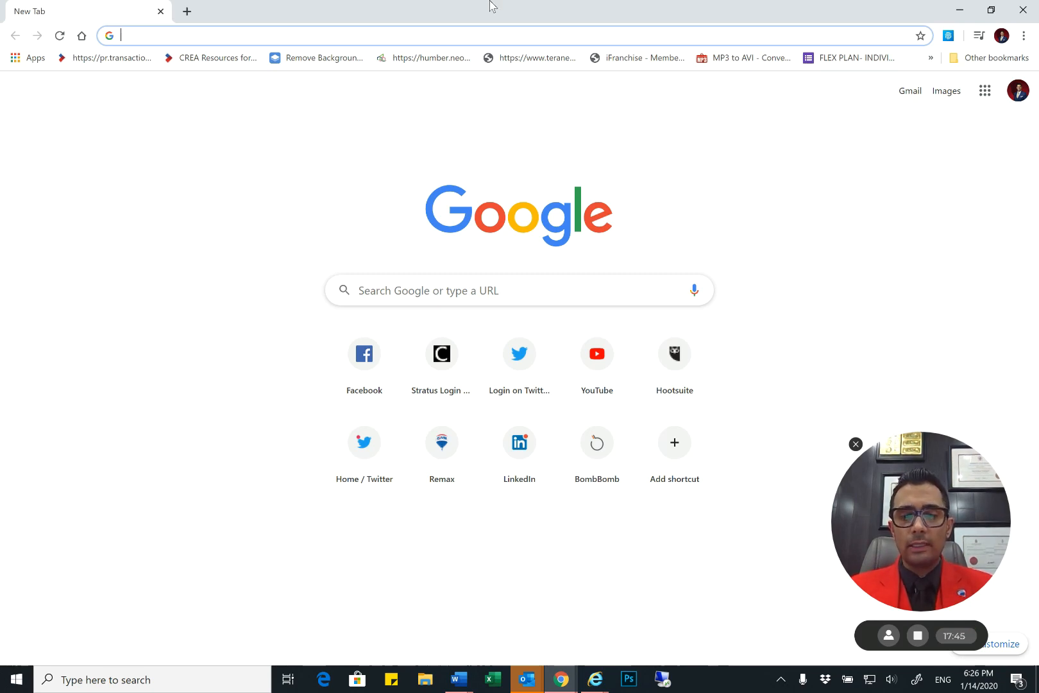
# Search the web for the Toronto property tax calculator and open the City of Toronto's calculator page
pyautogui.write('TORONTO')
pyautogui.press('Delete')
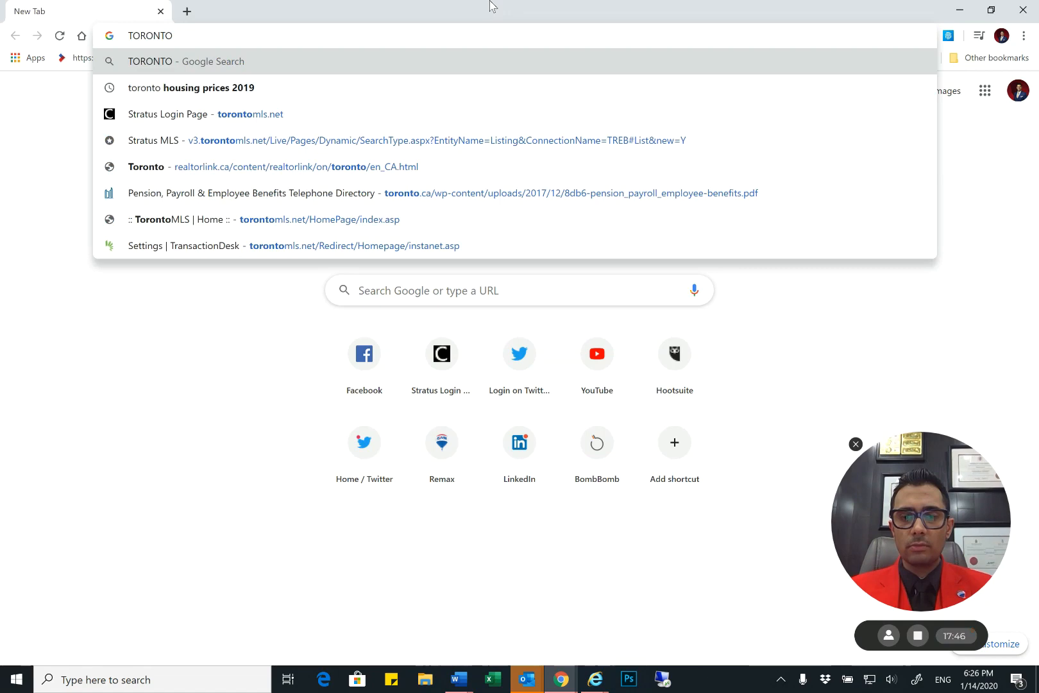
pyautogui.write('PROPERTY TAX CAL')
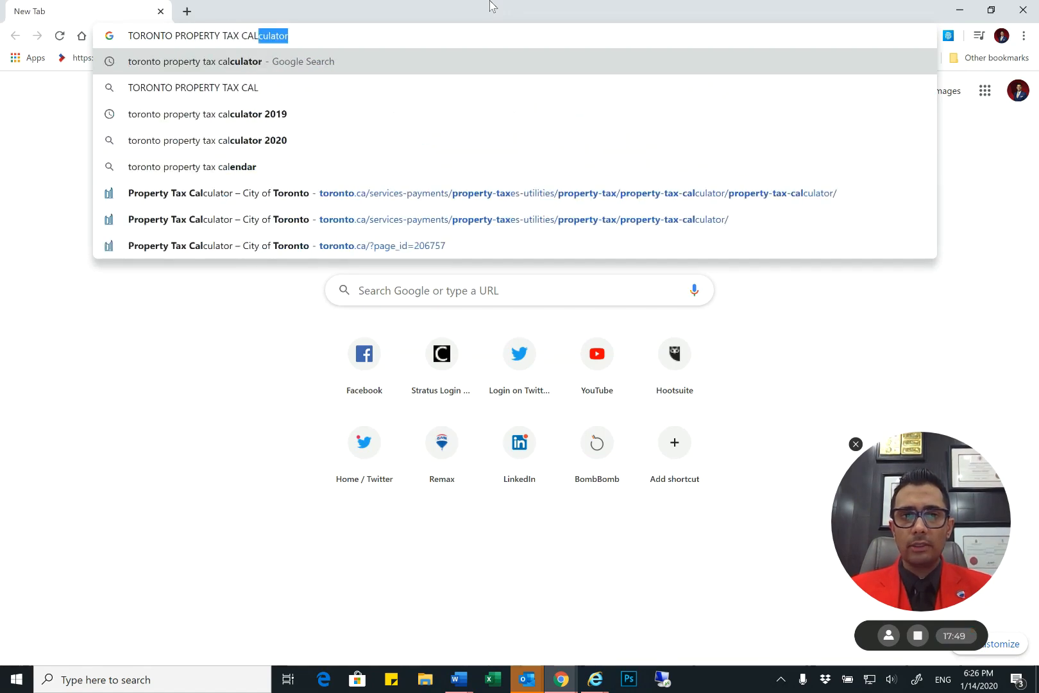
pyautogui.press('Return')
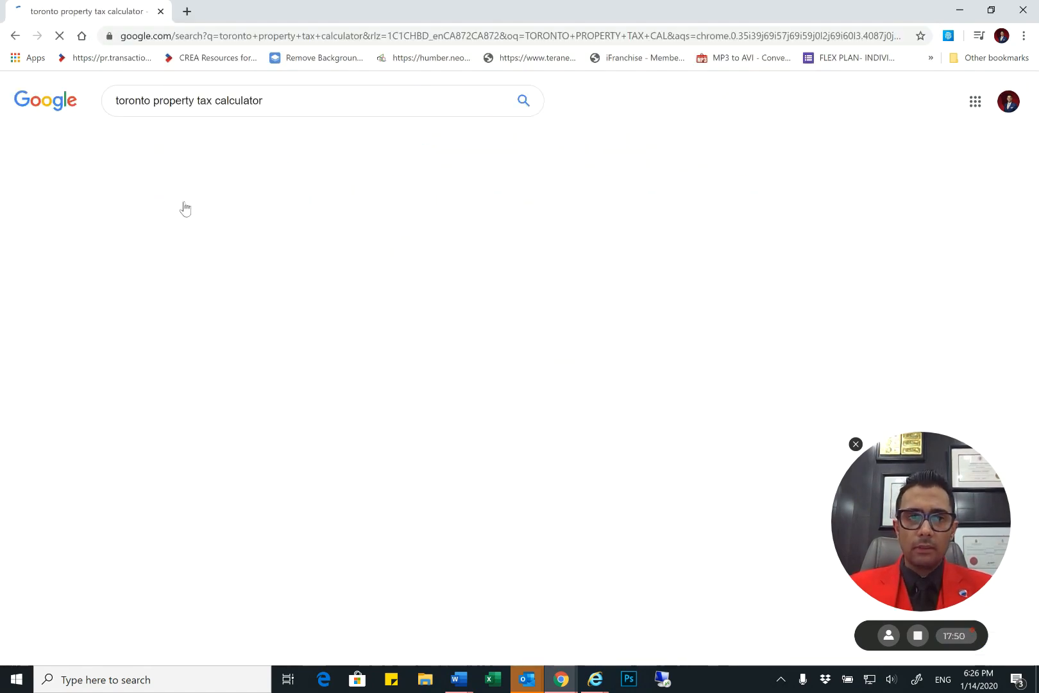
pyautogui.click(186, 200)
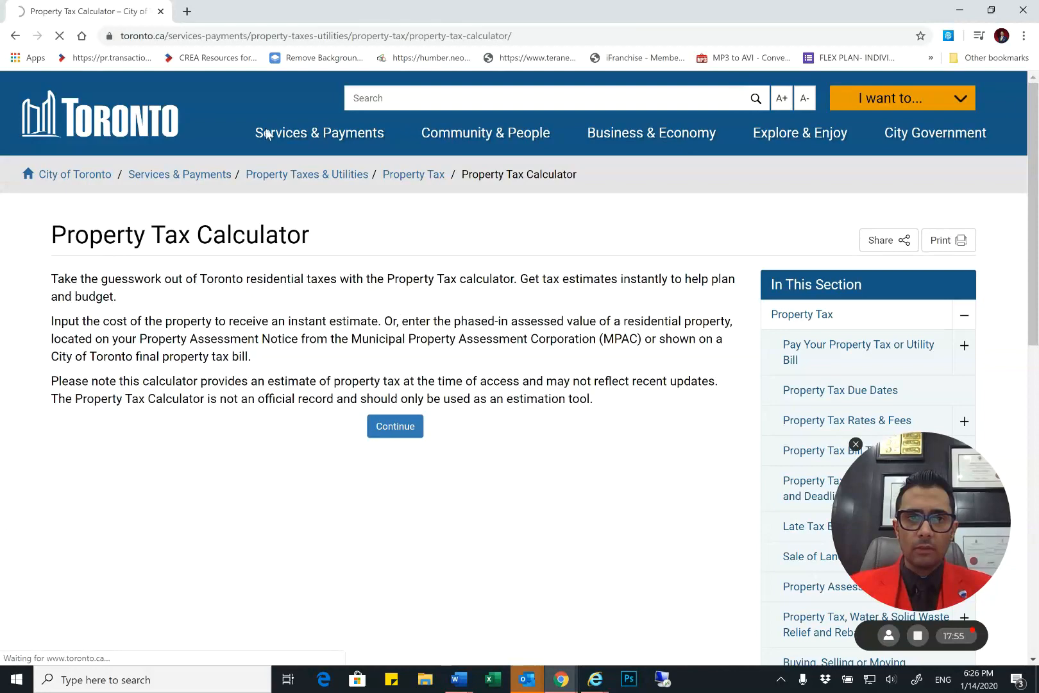
# Switch to propertyline, copy the property's 2019 phased-in assessment amount, and close the TREB Condo Registry page
pyautogui.hotkey('alt', 'Tab')
pyautogui.click(447, 50)
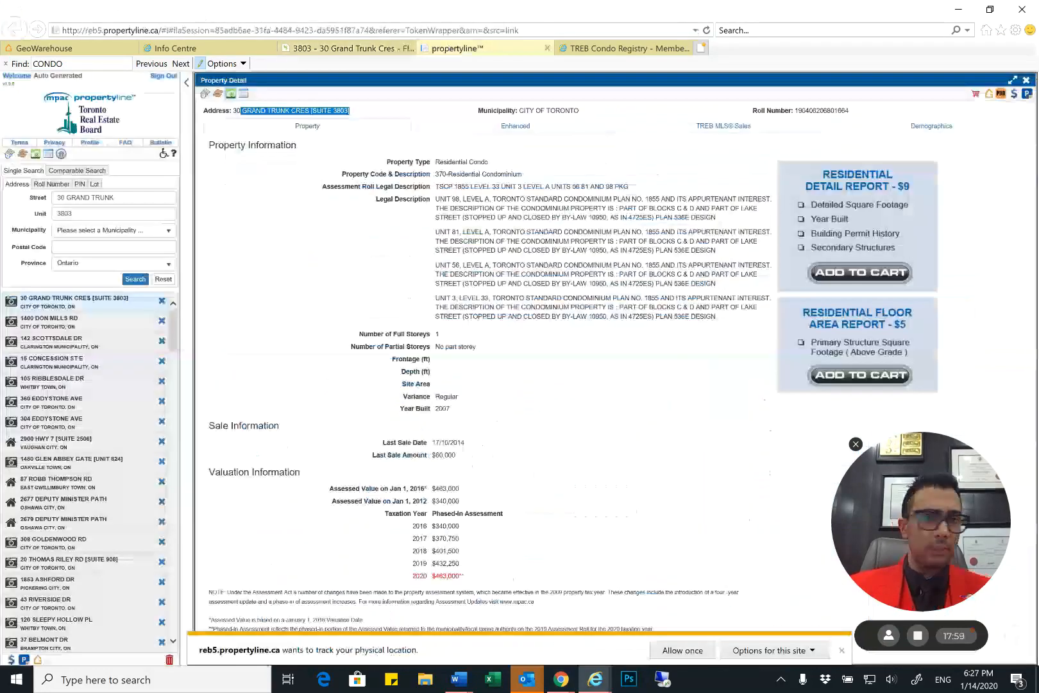
pyautogui.moveTo(461, 564); pyautogui.dragTo(436, 564)
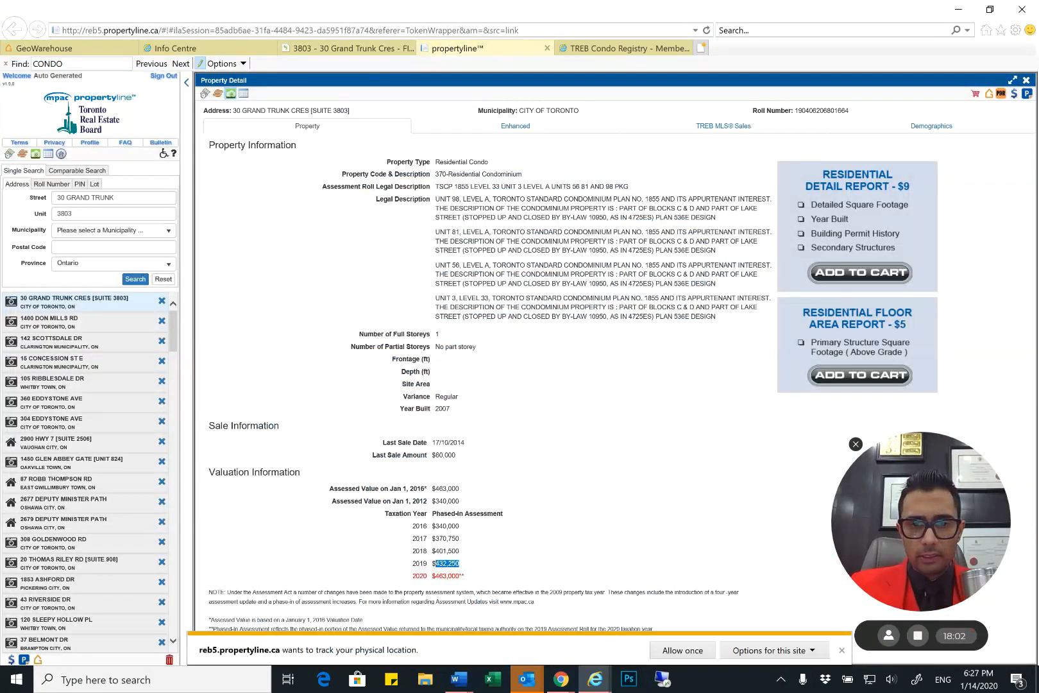
pyautogui.rightClick(442, 564)
pyautogui.click(337, 444)
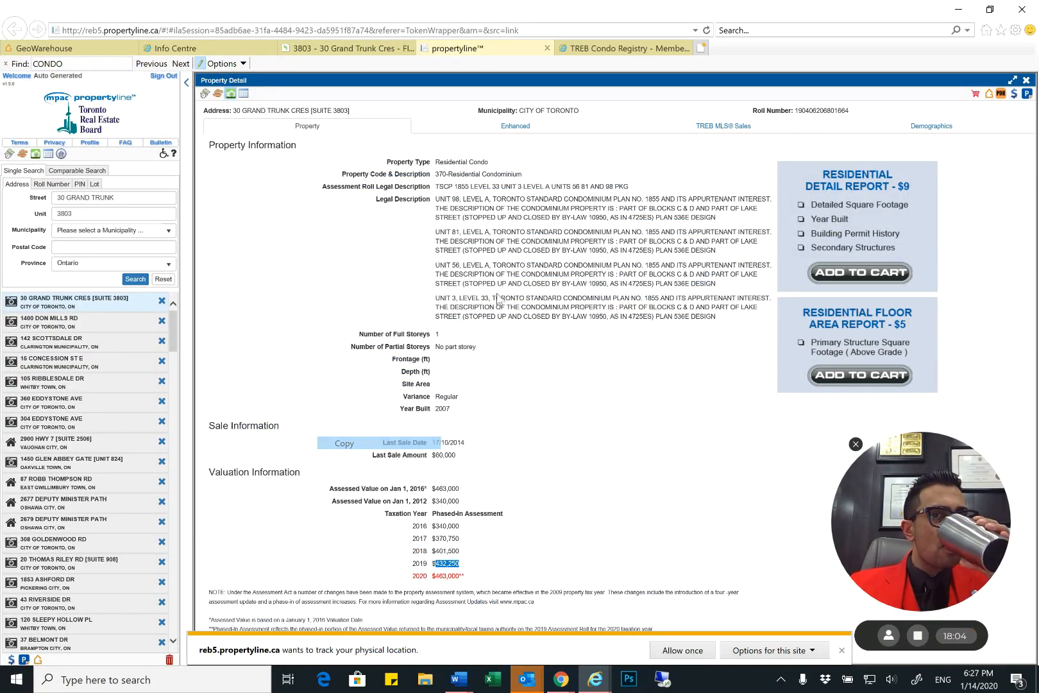
pyautogui.click(626, 48)
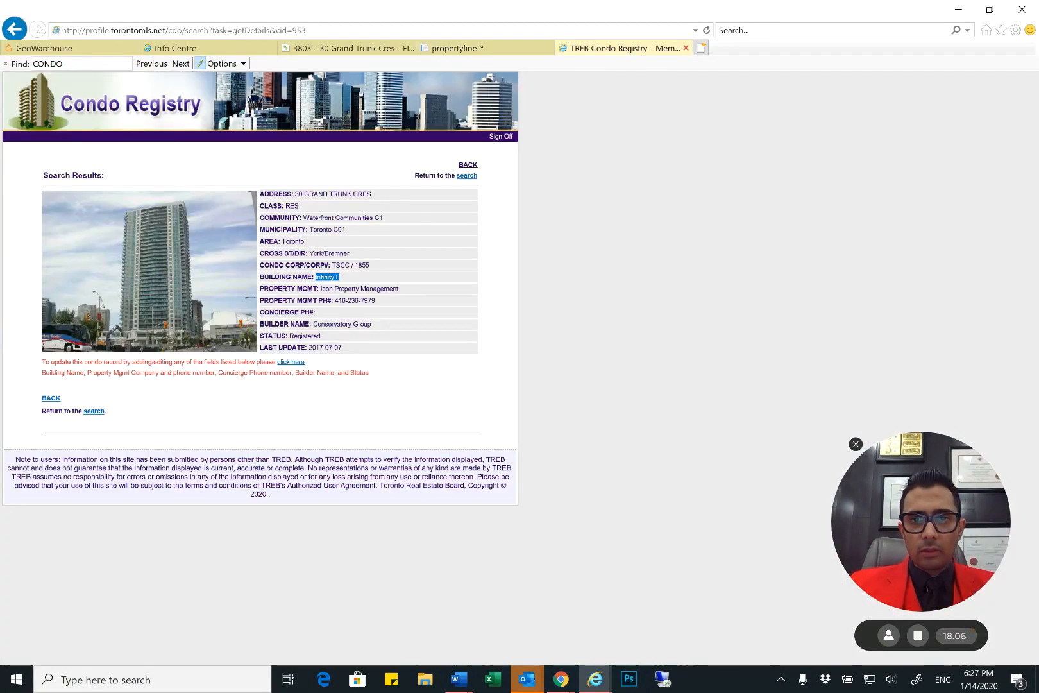
pyautogui.click(686, 48)
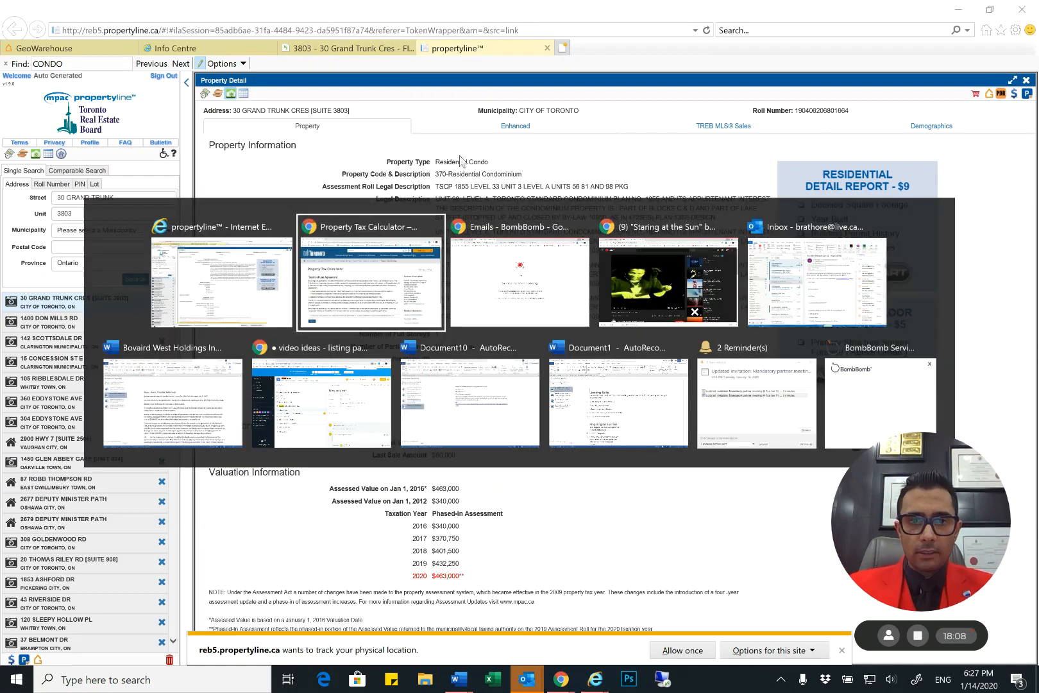
# Return to the Property Tax Calculator in Chrome, accept its terms and conditions, and proceed to the calculation step
pyautogui.hotkey('alt', 'Tab')
pyautogui.click(68, 335)
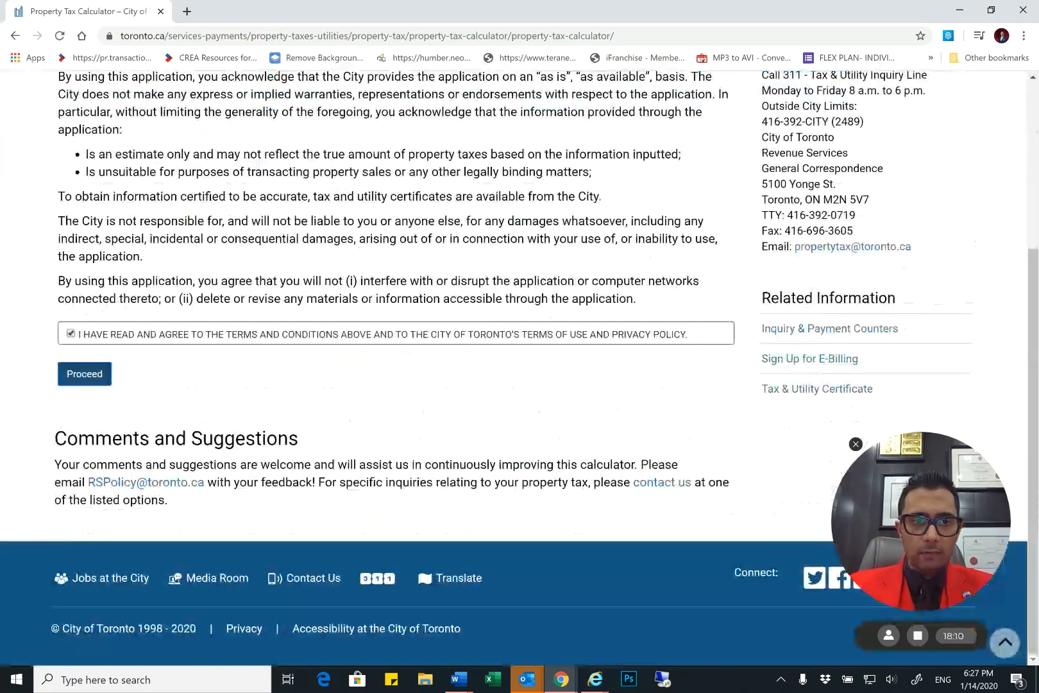
pyautogui.click(86, 373)
pyautogui.click(441, 373)
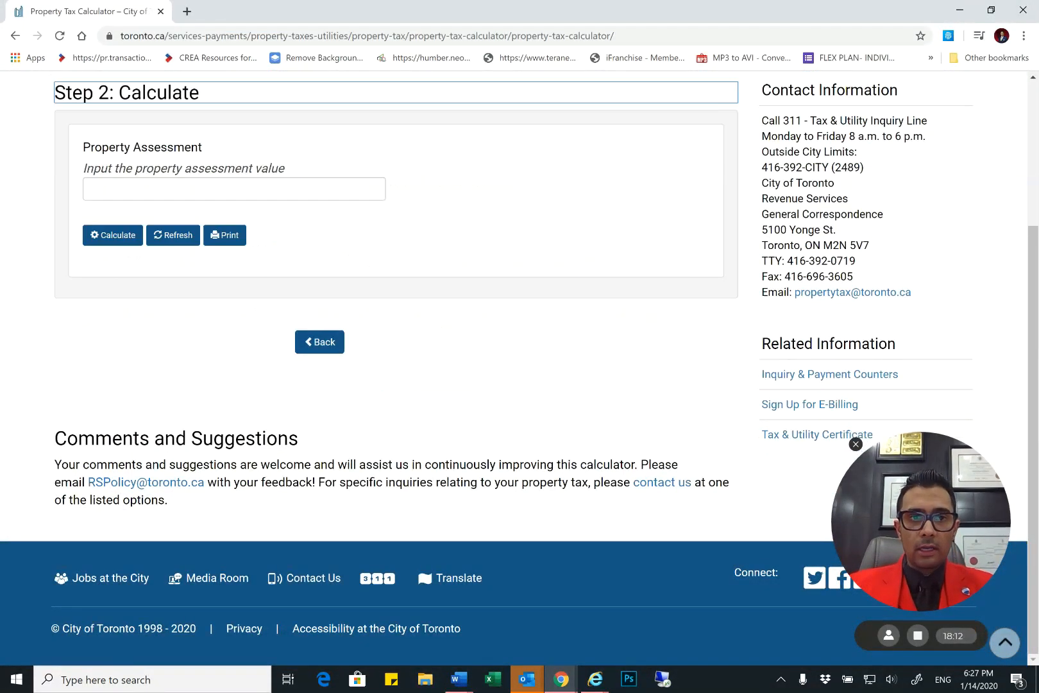
# Enter the copied assessment value as 432250, without the comma, and calculate the property tax
pyautogui.click(225, 186)
pyautogui.hotkey('ctrl', 'v')
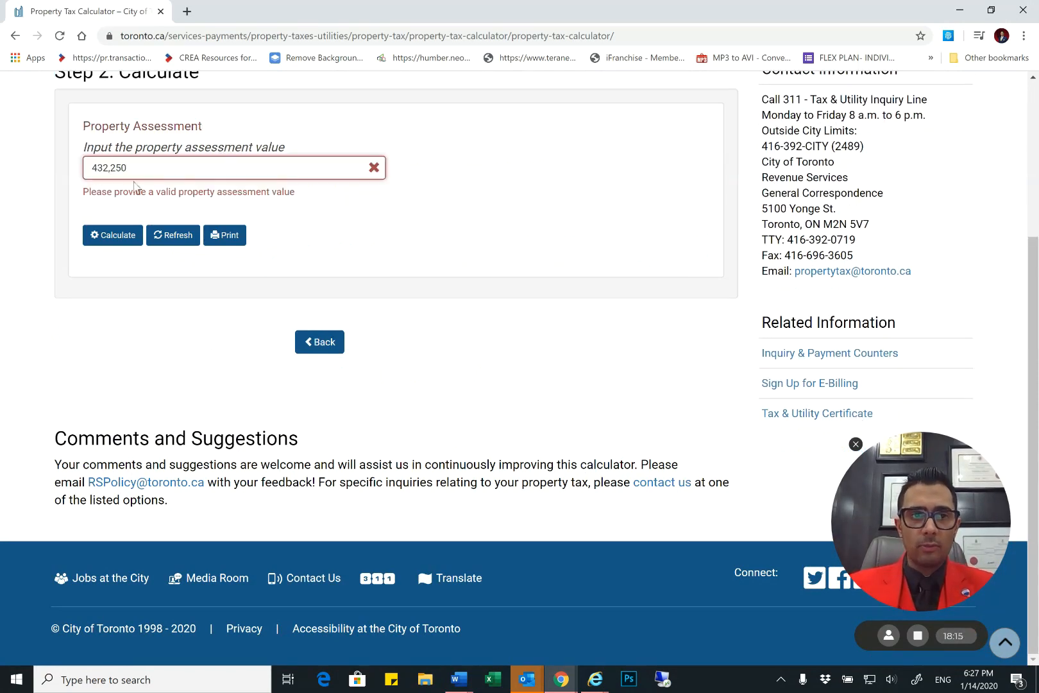
pyautogui.click(110, 170)
pyautogui.press('BackSpace')
pyautogui.press('BackSpace')
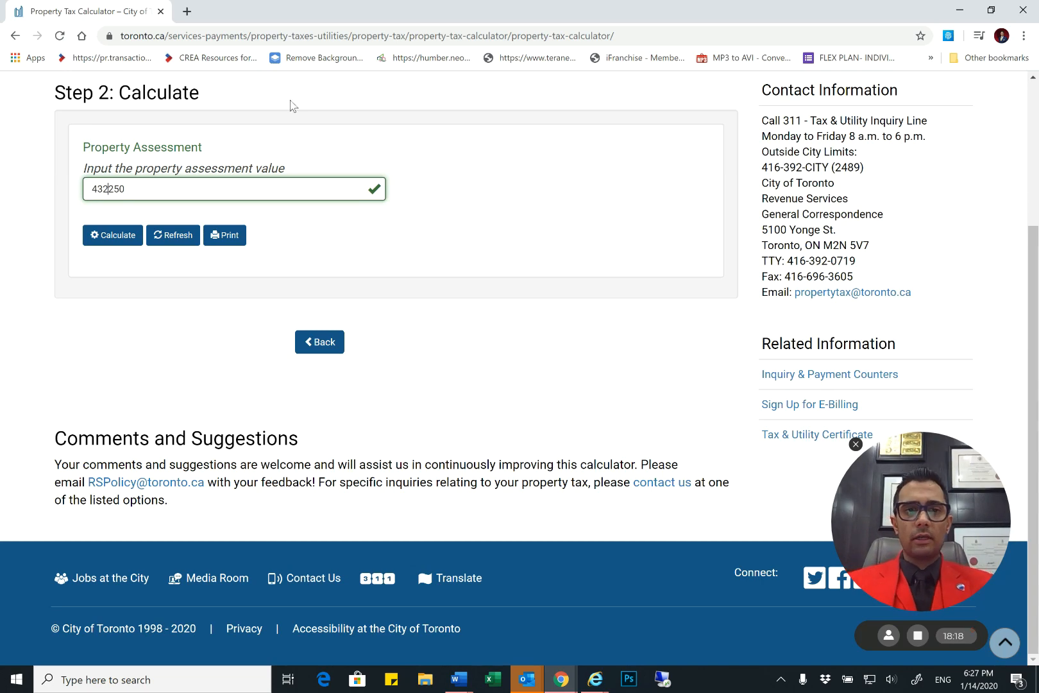
pyautogui.click(128, 236)
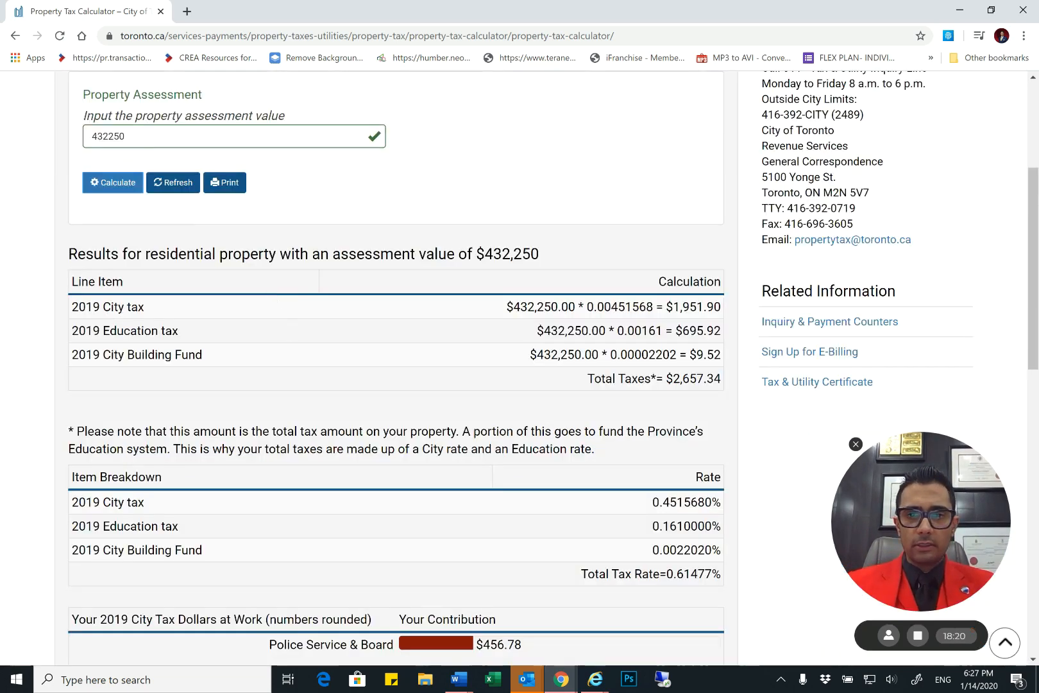
# Copy the calculated total taxes into the listing form's Taxes field as 2,657.34 and set its Tax Year to 2019
pyautogui.moveTo(721, 378); pyautogui.dragTo(666, 378)
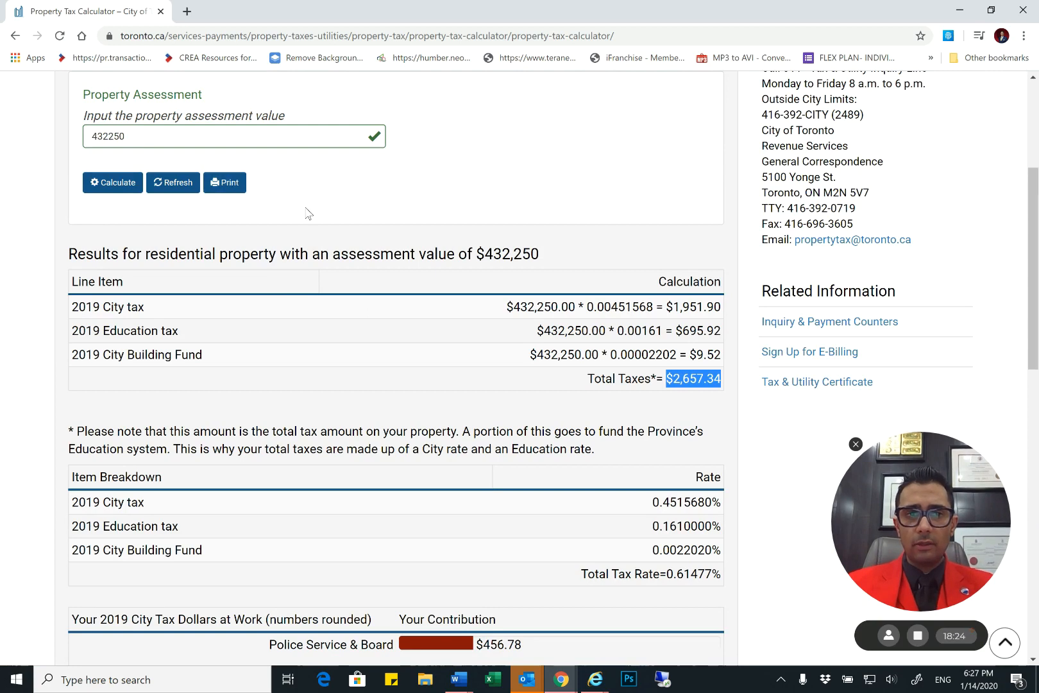
pyautogui.hotkey('alt', 'Tab')
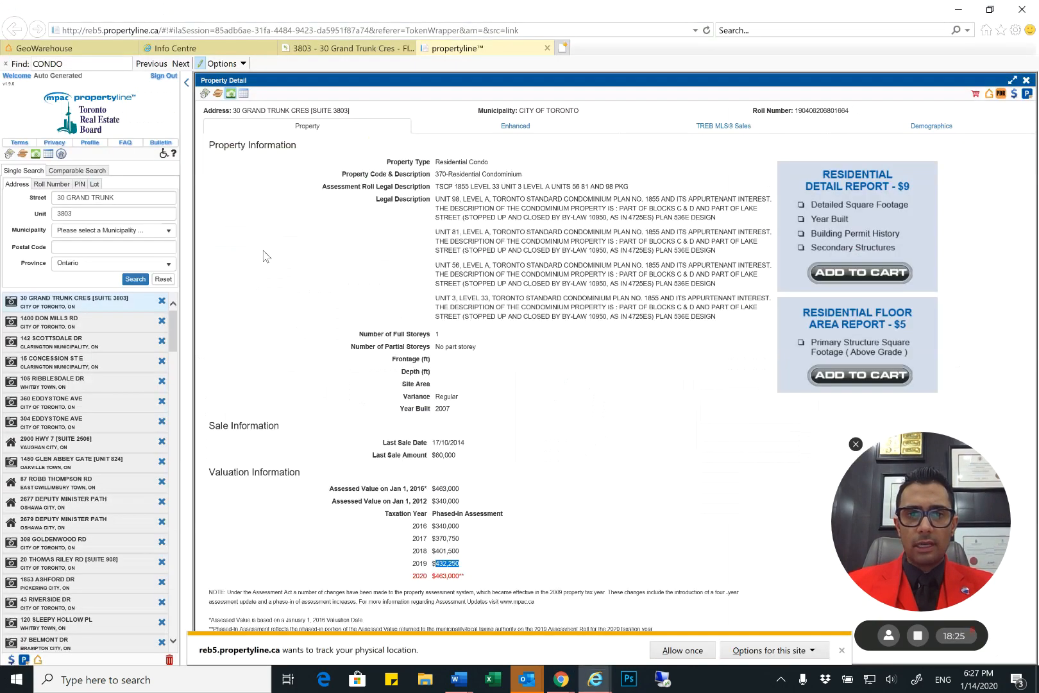
pyautogui.click(354, 50)
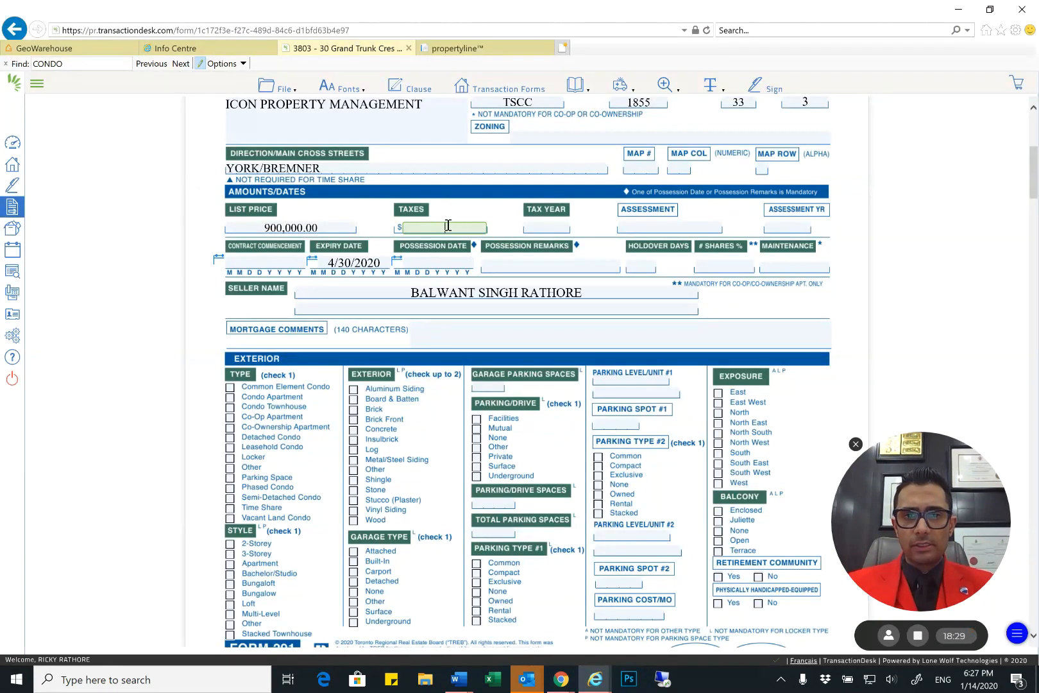
pyautogui.hotkey('ctrl', 'v')
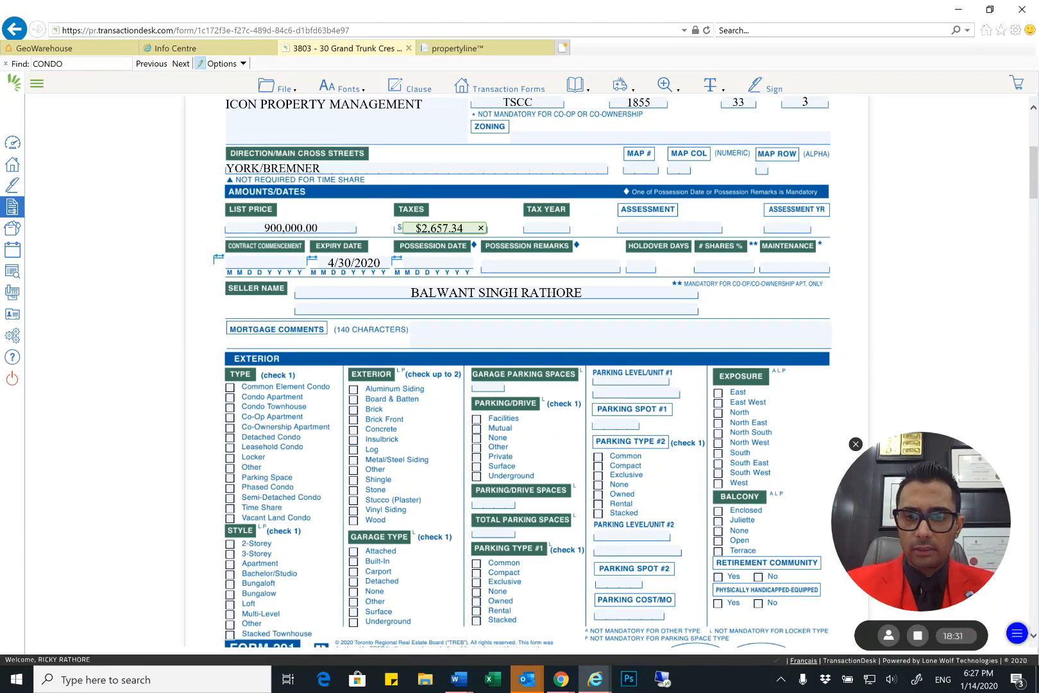
pyautogui.press('Delete')
pyautogui.press('Tab')
pyautogui.write('2019')
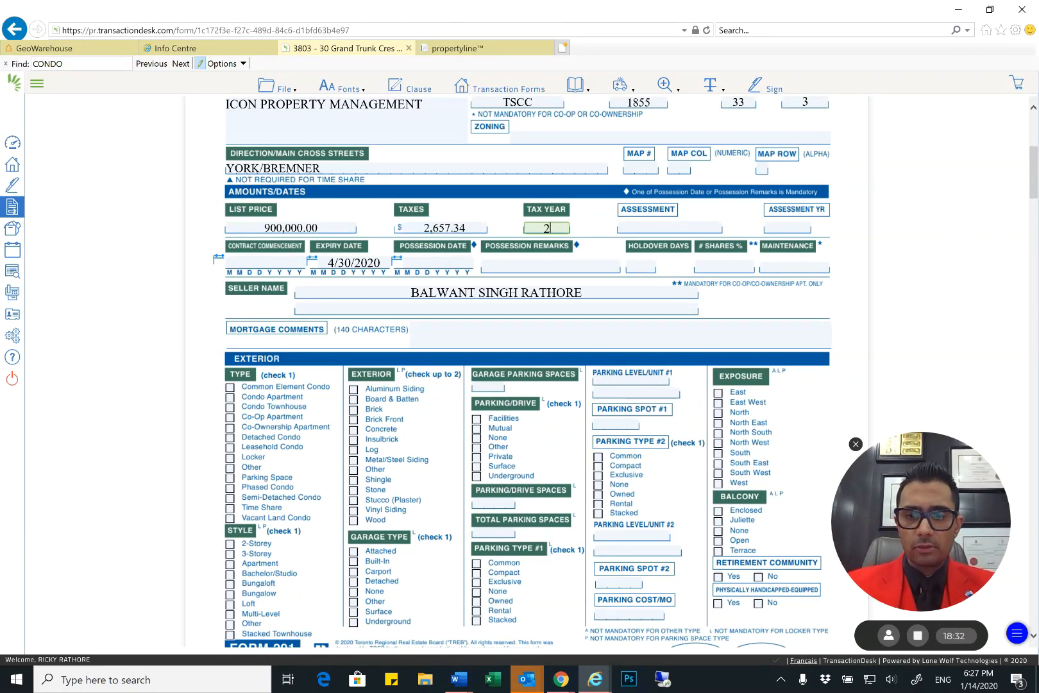
pyautogui.press('Tab')
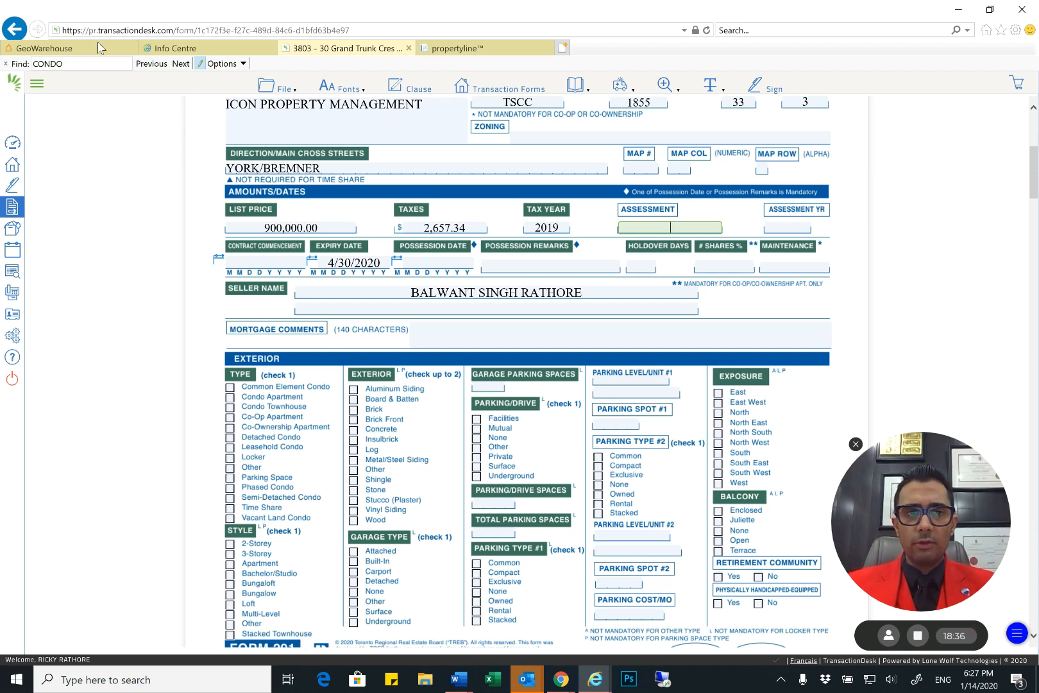
pyautogui.click(462, 48)
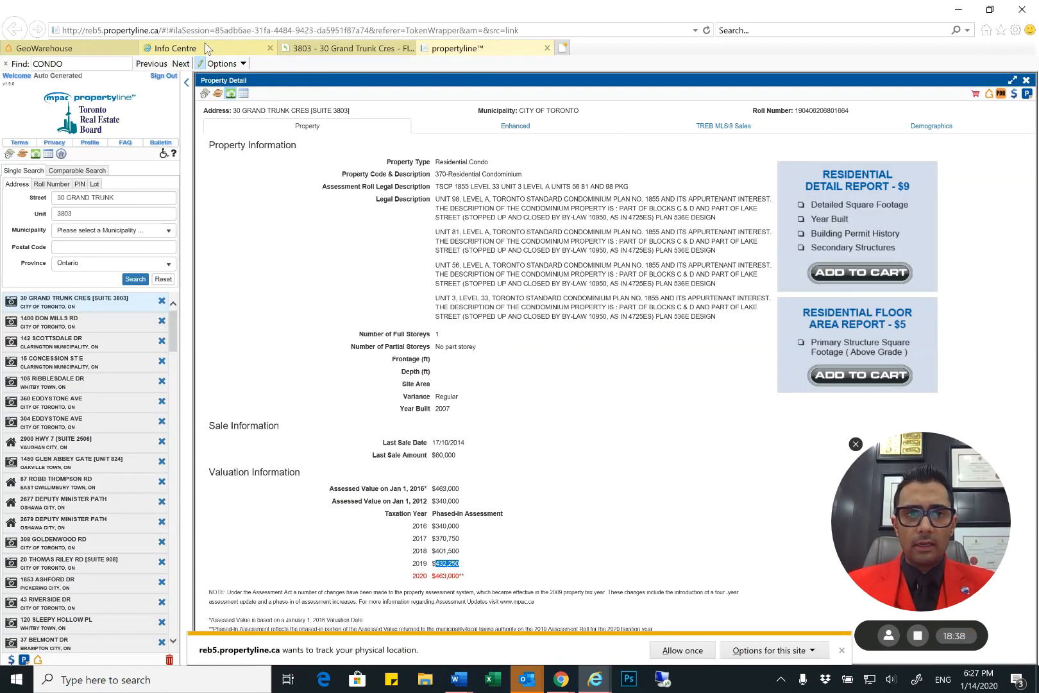
pyautogui.click(176, 48)
pyautogui.click(340, 48)
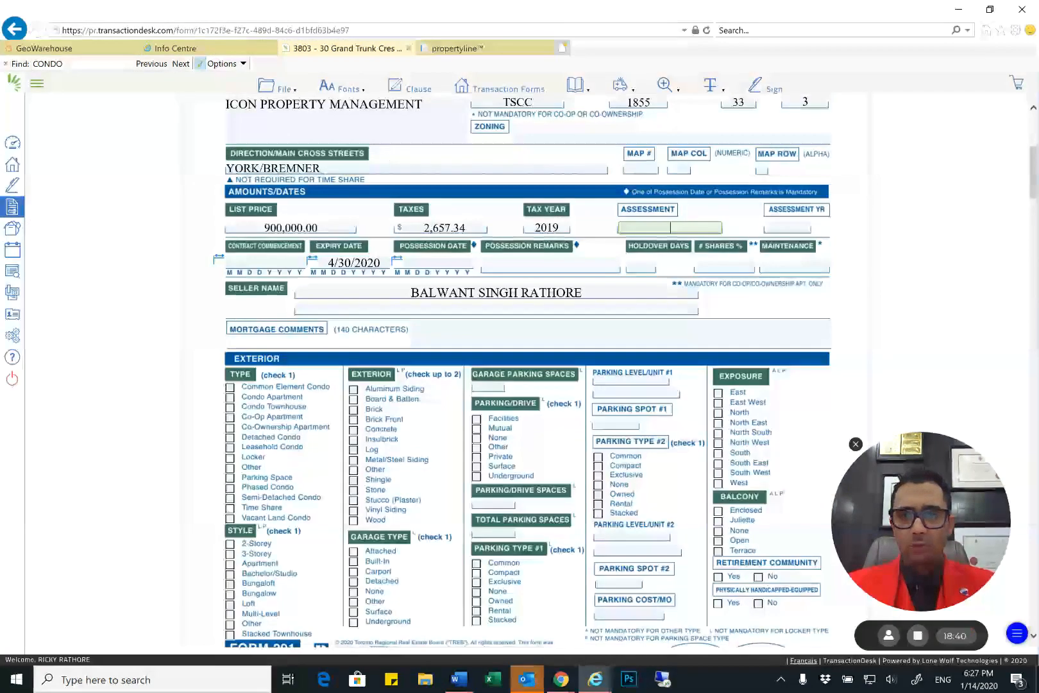
# Set the form's Contract Commencement date to 01/15/2020
pyautogui.click(254, 269)
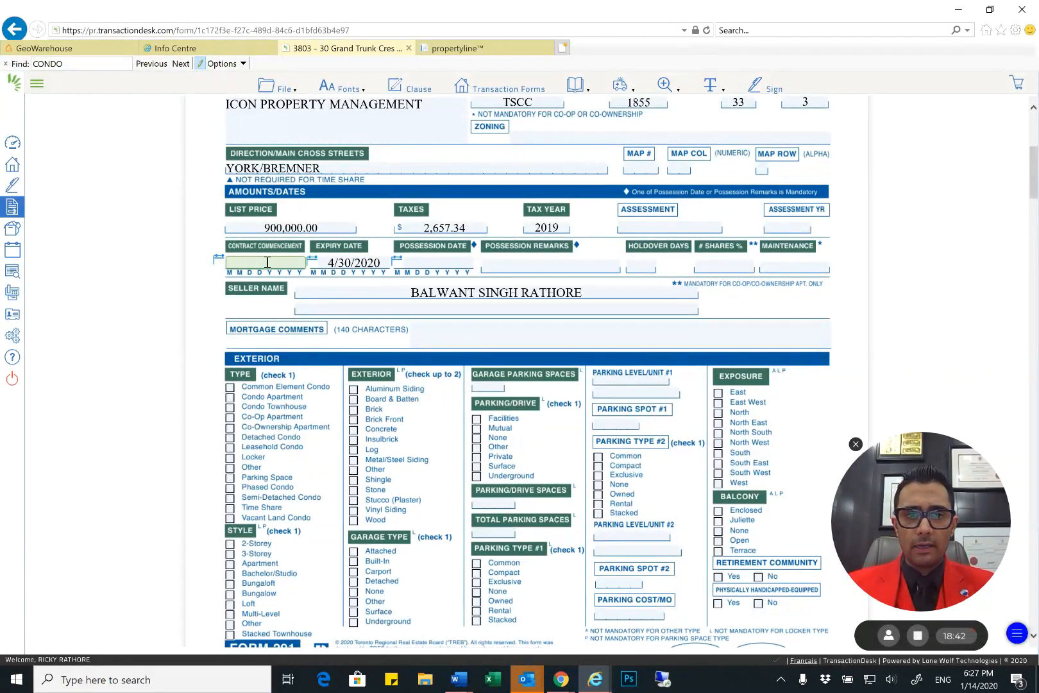
pyautogui.scroll(-1, 267, 263)
pyautogui.click(286, 178)
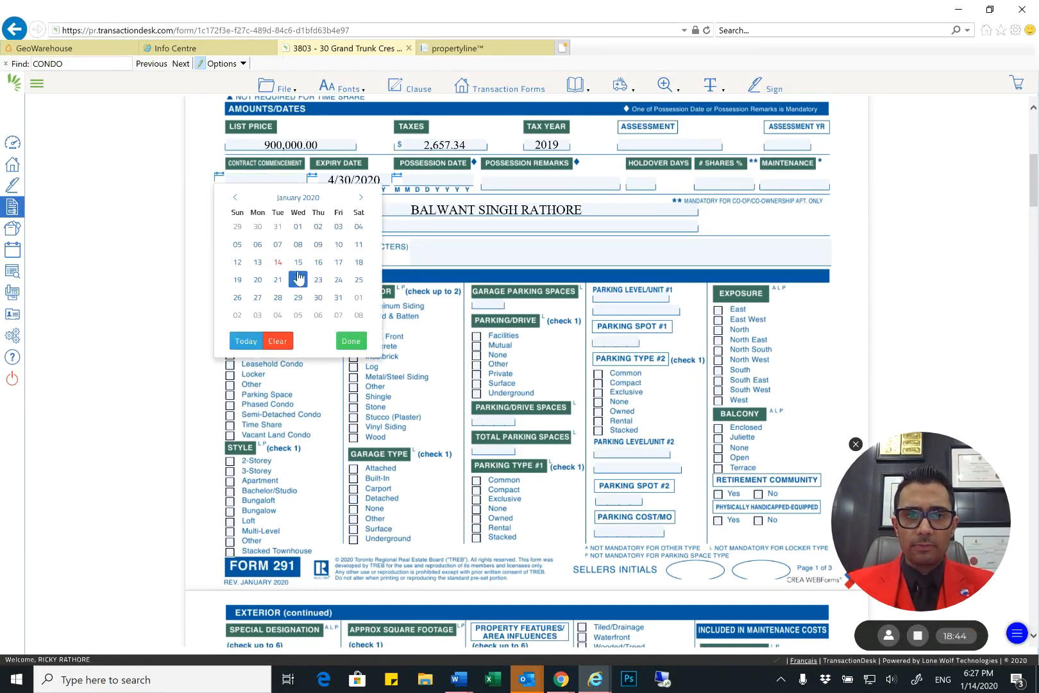
pyautogui.click(298, 262)
# Set the form's Possession Date to 04/30/2020 using the date picker
pyautogui.click(426, 182)
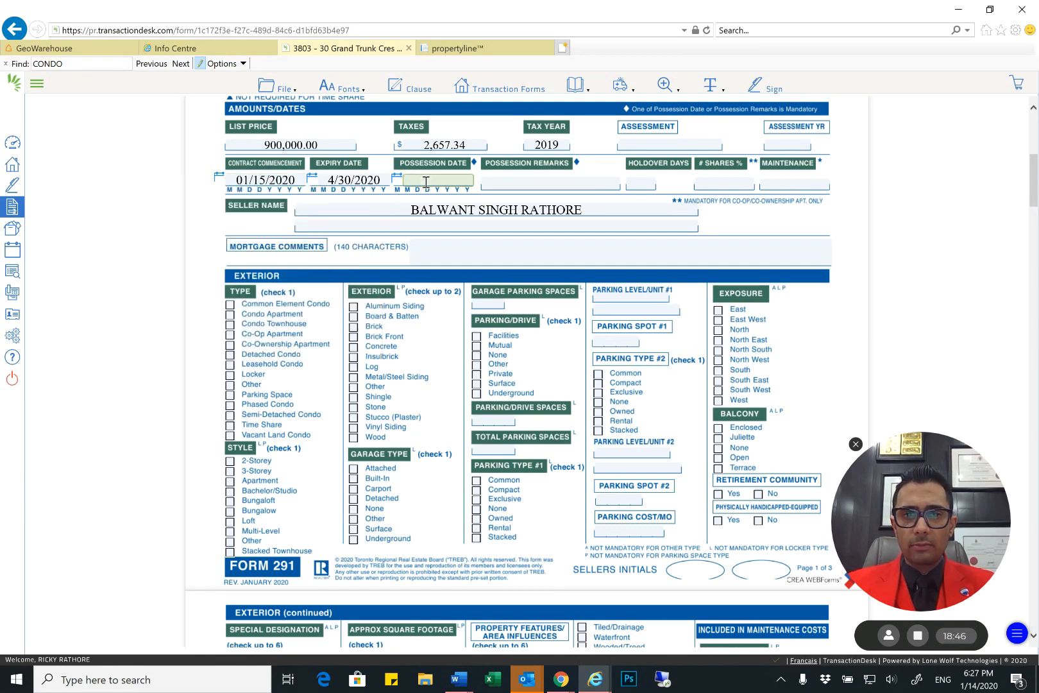
pyautogui.click(399, 183)
pyautogui.click(398, 185)
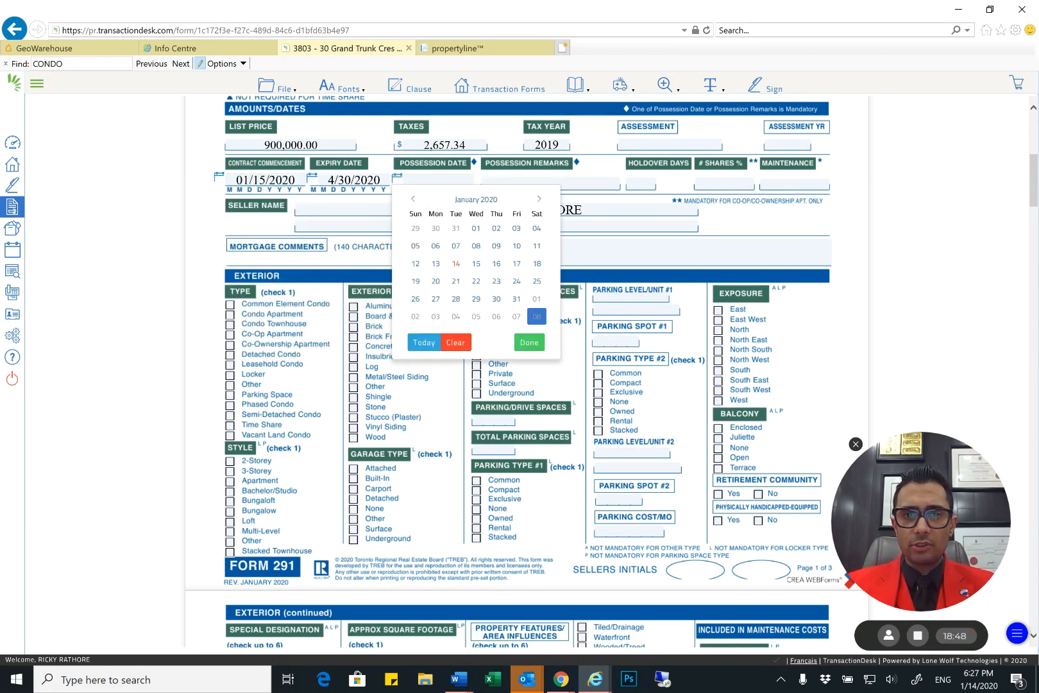
pyautogui.click(539, 200)
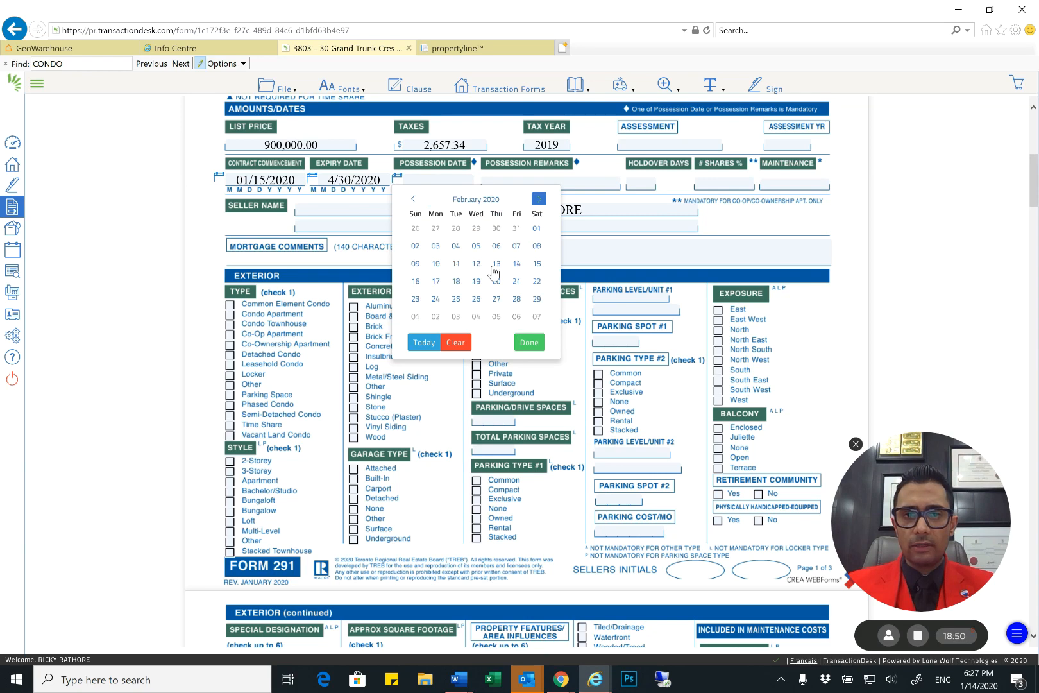
pyautogui.click(539, 199)
pyautogui.click(539, 200)
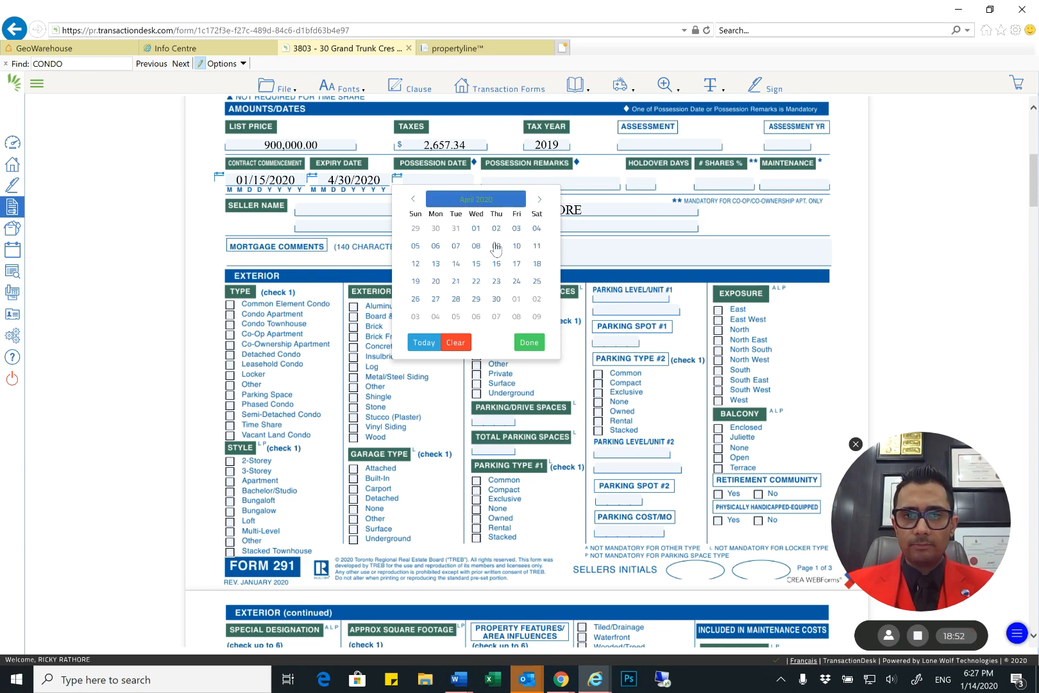
pyautogui.click(497, 299)
# Fill in the Possession Remarks with 30/60/90 and the Holdover Days with 90, skip # Shares %, and move on to Maintenance
pyautogui.click(550, 184)
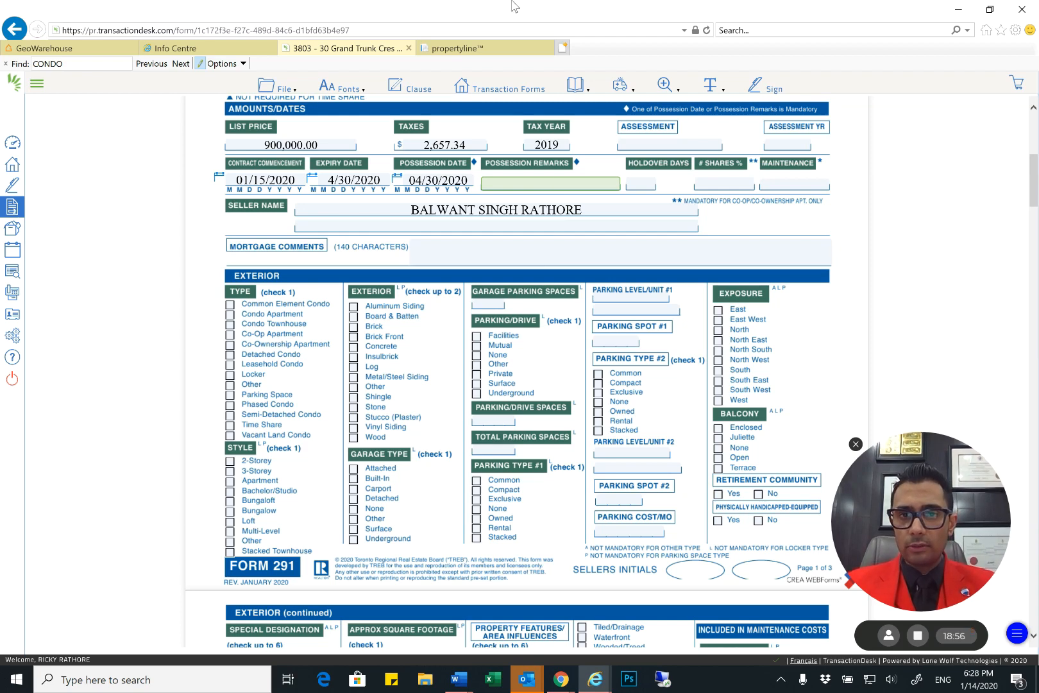
pyautogui.write('30')
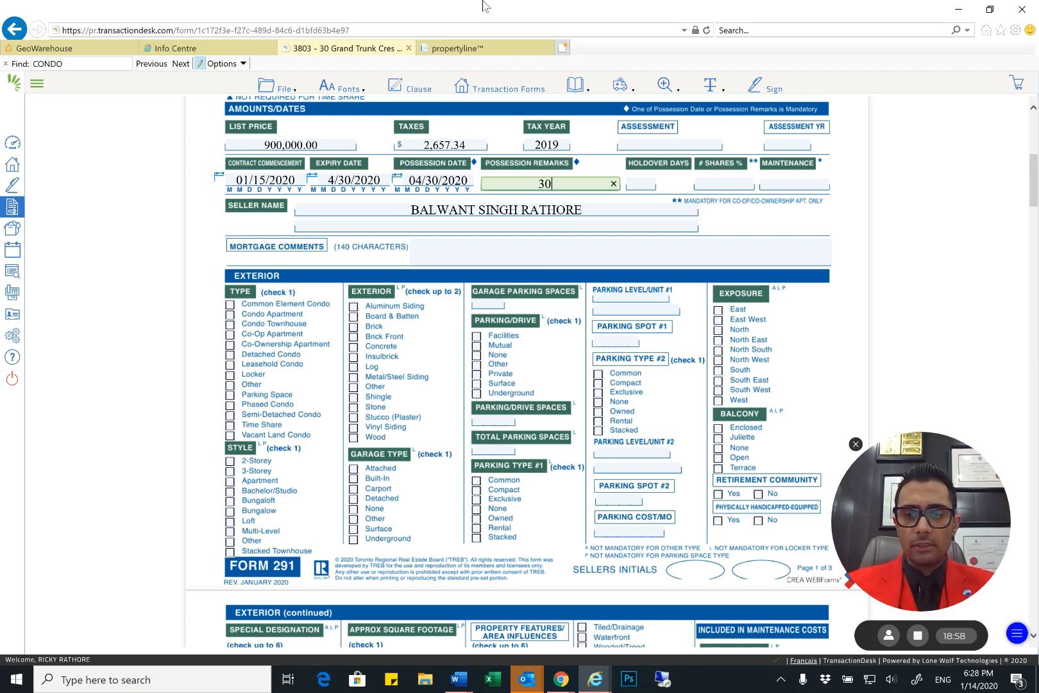
pyautogui.write('/60/90')
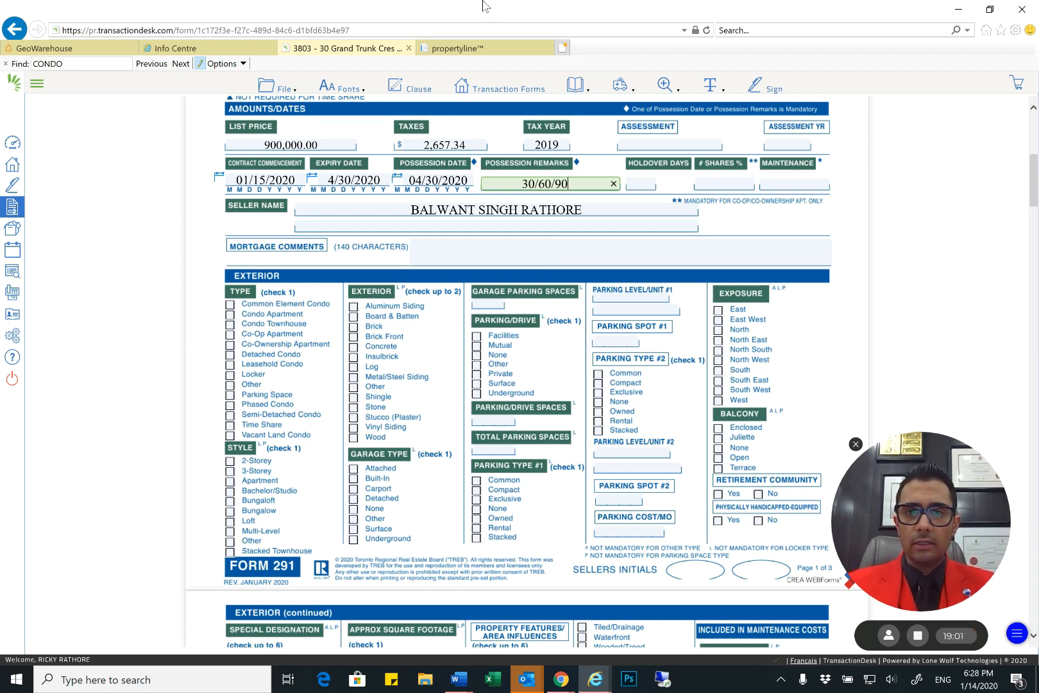
pyautogui.press('Tab')
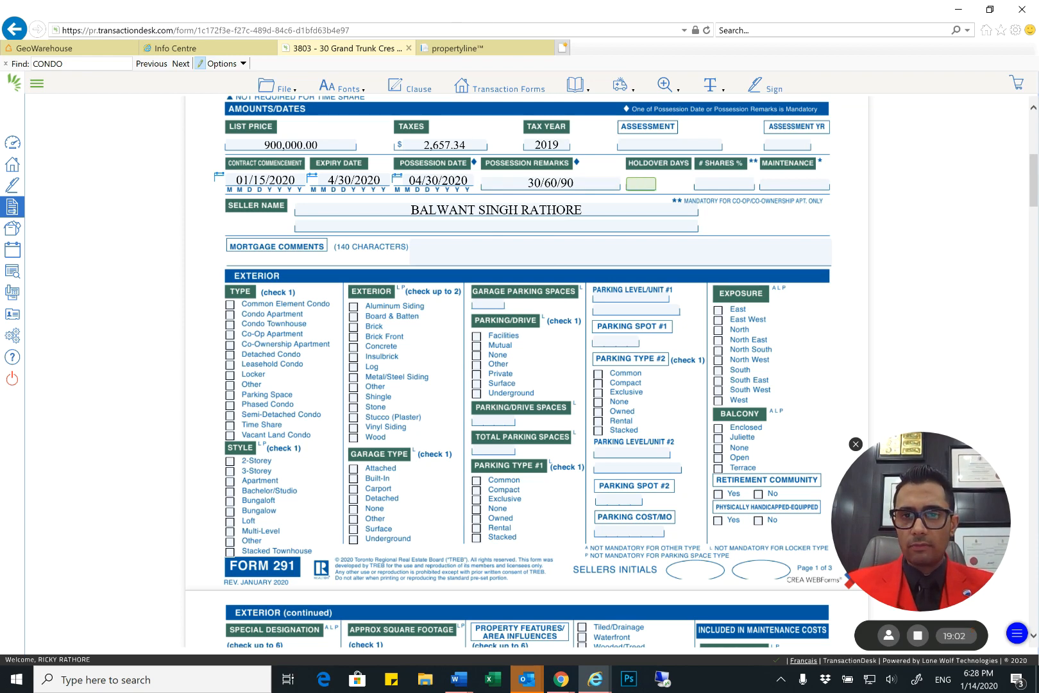
pyautogui.write('90')
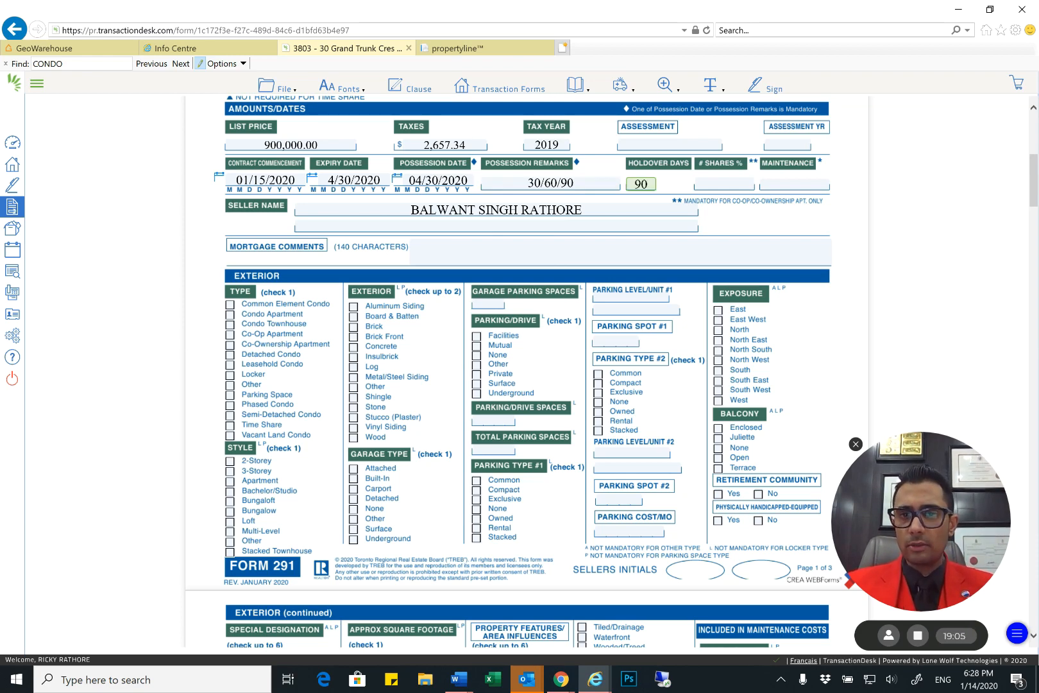
pyautogui.press('Tab')
pyautogui.press('Tab')
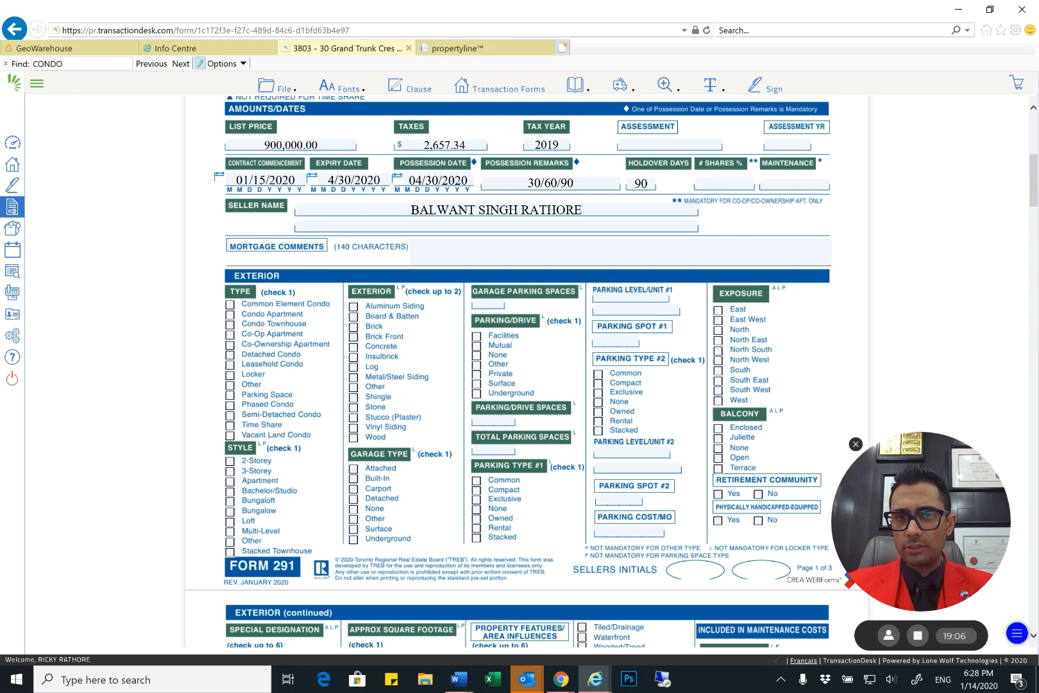
pyautogui.press('Tab')
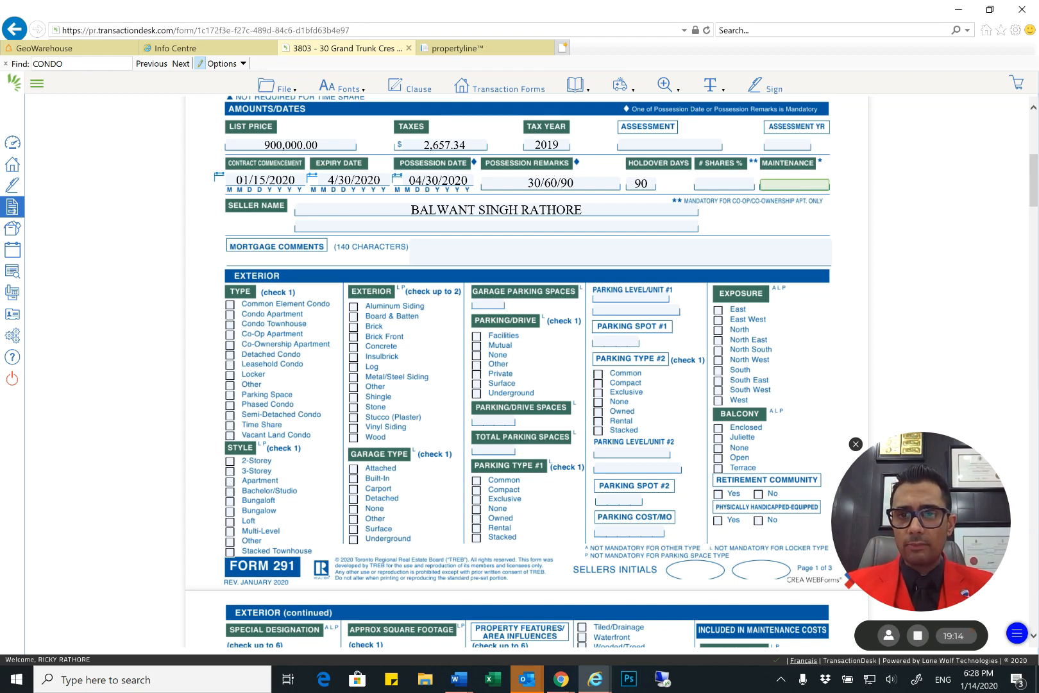
# Set the form's Maintenance amount to 586.75
pyautogui.write('5')
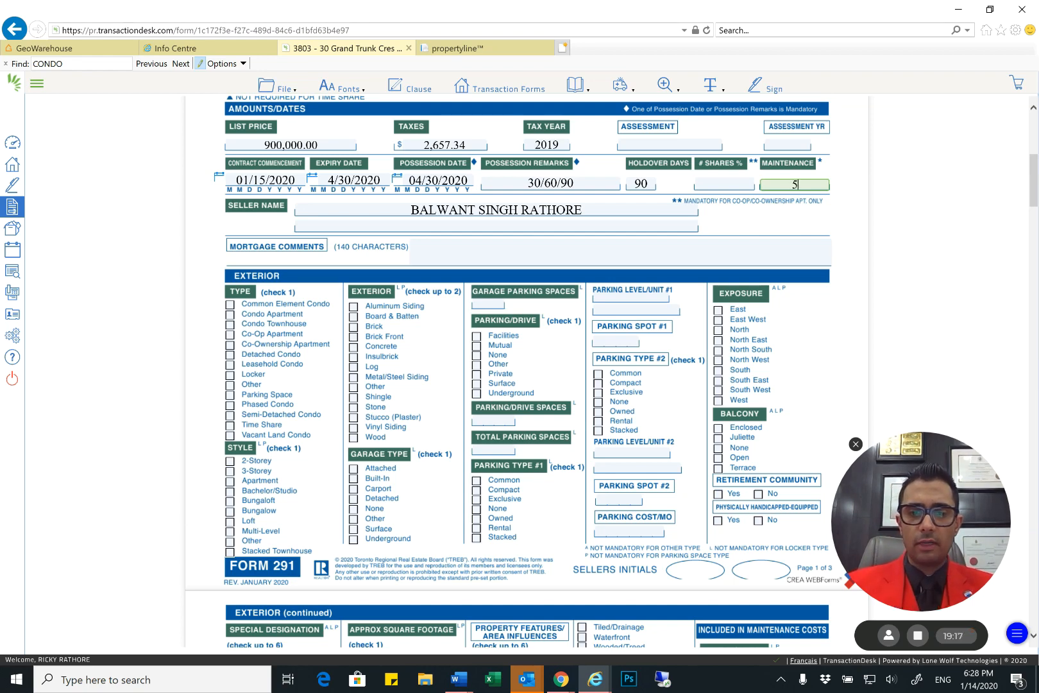
pyautogui.write('86.75')
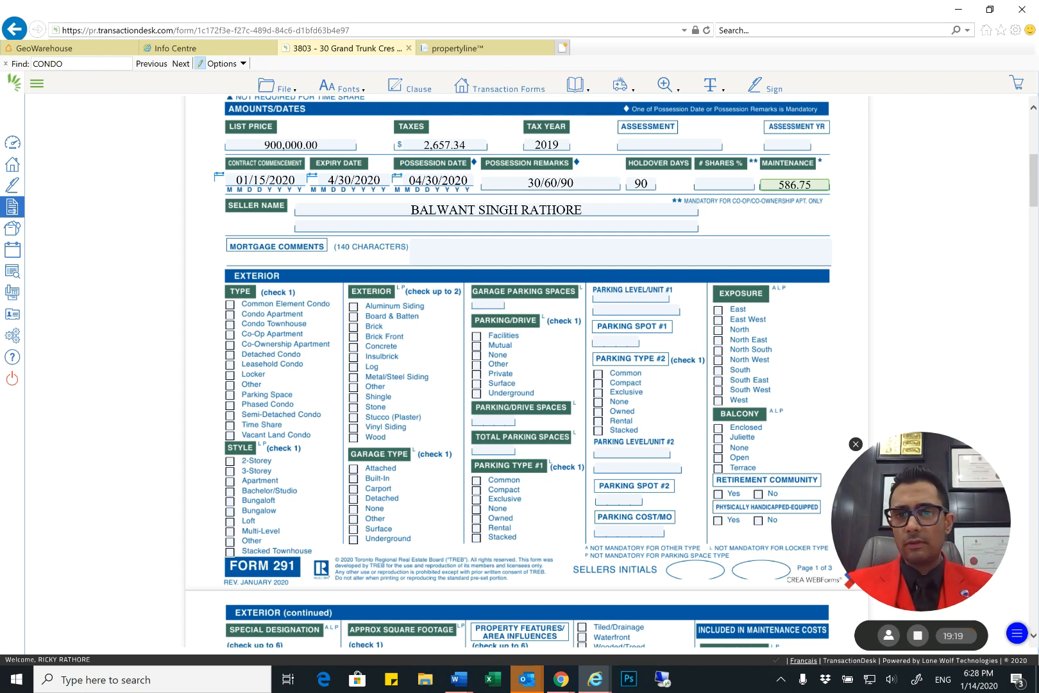
pyautogui.press('Tab')
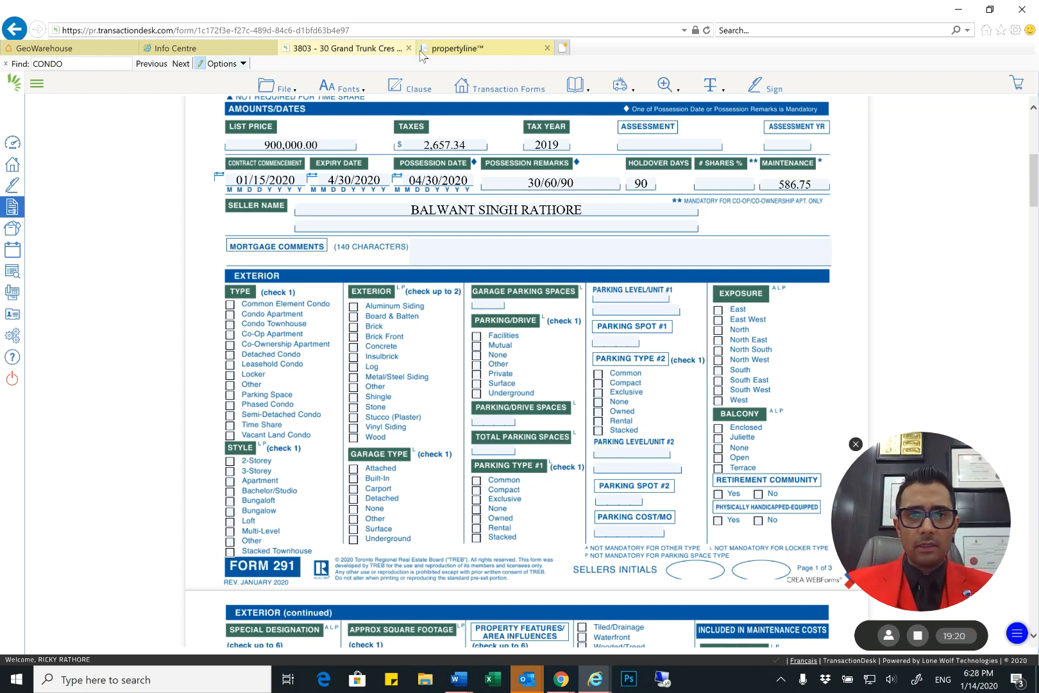
# Switch to propertyline, examine the purchasable reports for the property and their prices, and return to the listing form
pyautogui.click(457, 48)
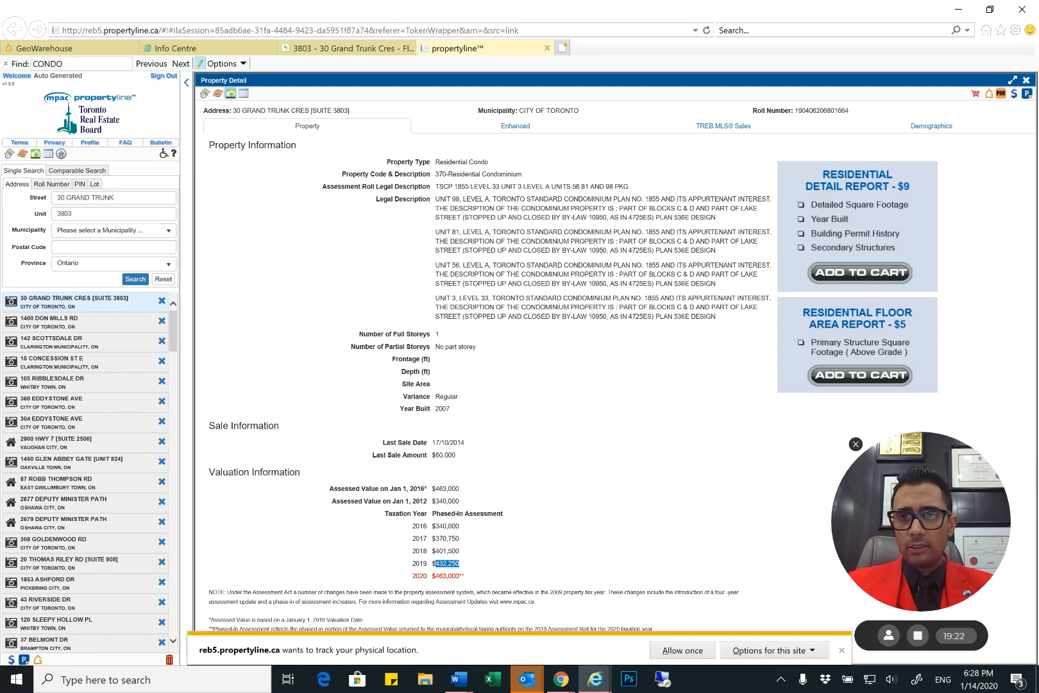
pyautogui.click(1013, 94)
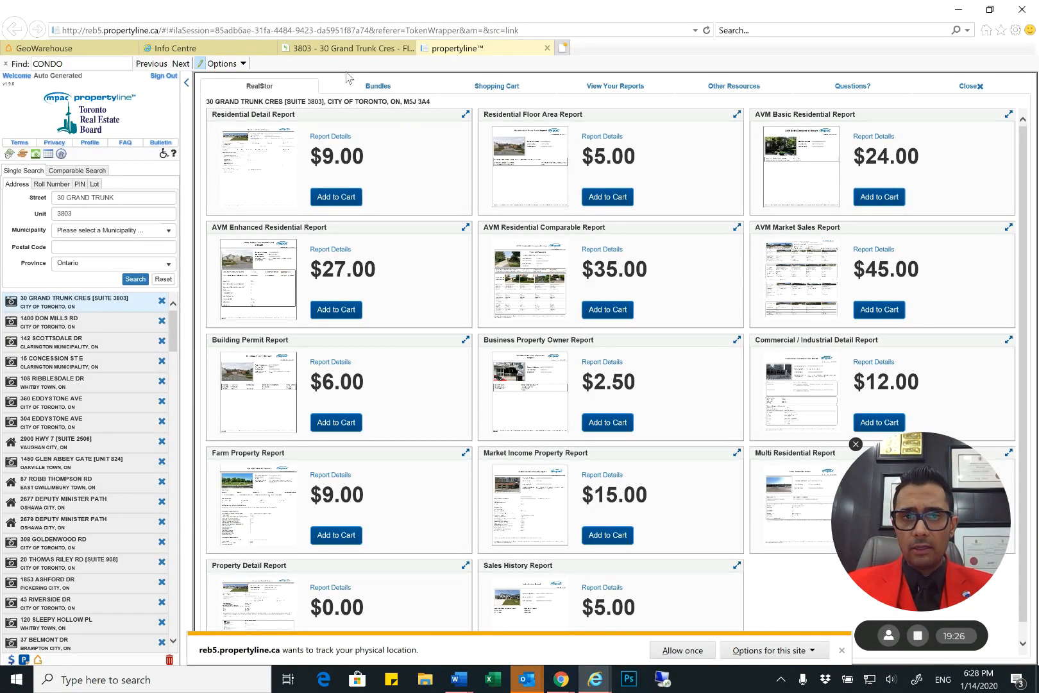
pyautogui.click(347, 49)
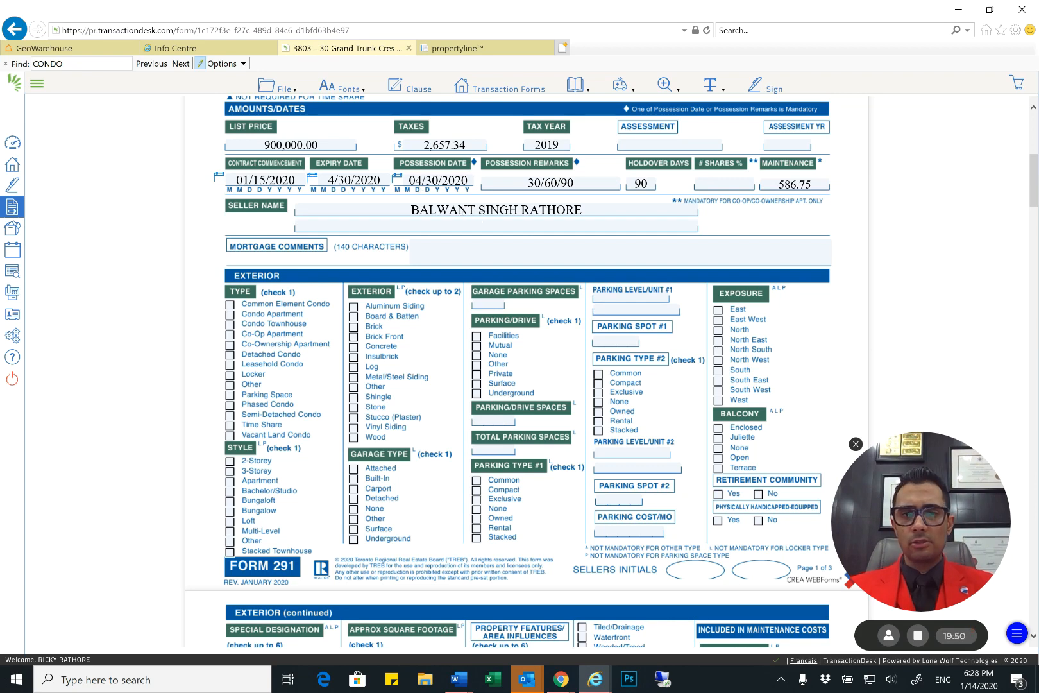
# Set the Exterior section's Type to Condo Apartment, Style to Apartment, Exterior to Concrete and Garage Type to Underground
pyautogui.press('Tab')
pyautogui.scroll(-1, 496, 305)
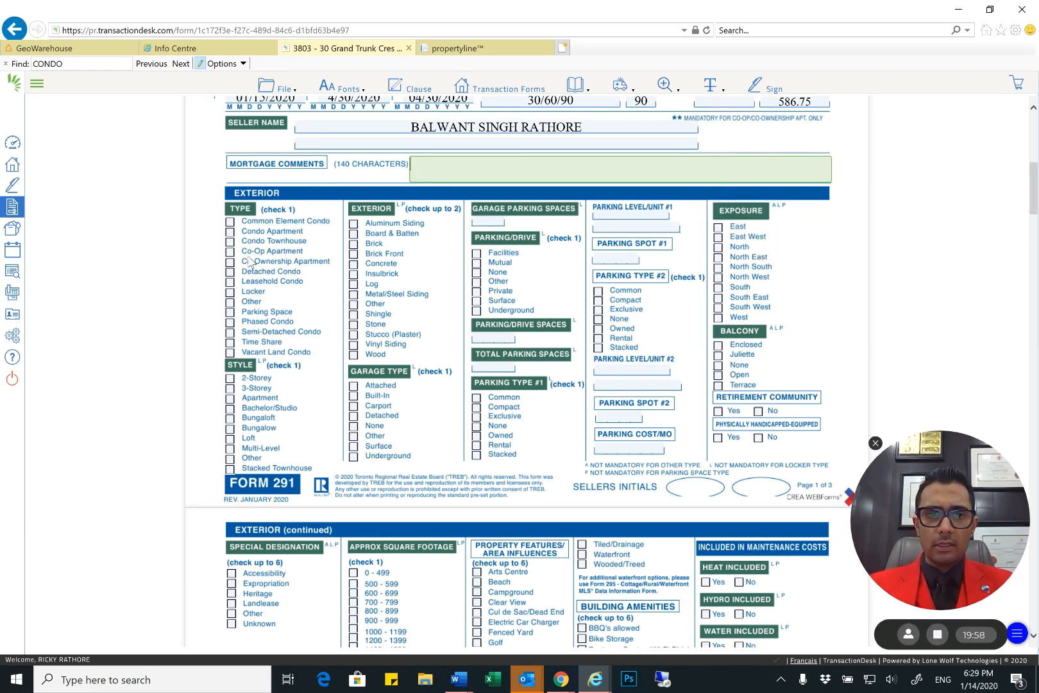
pyautogui.click(230, 232)
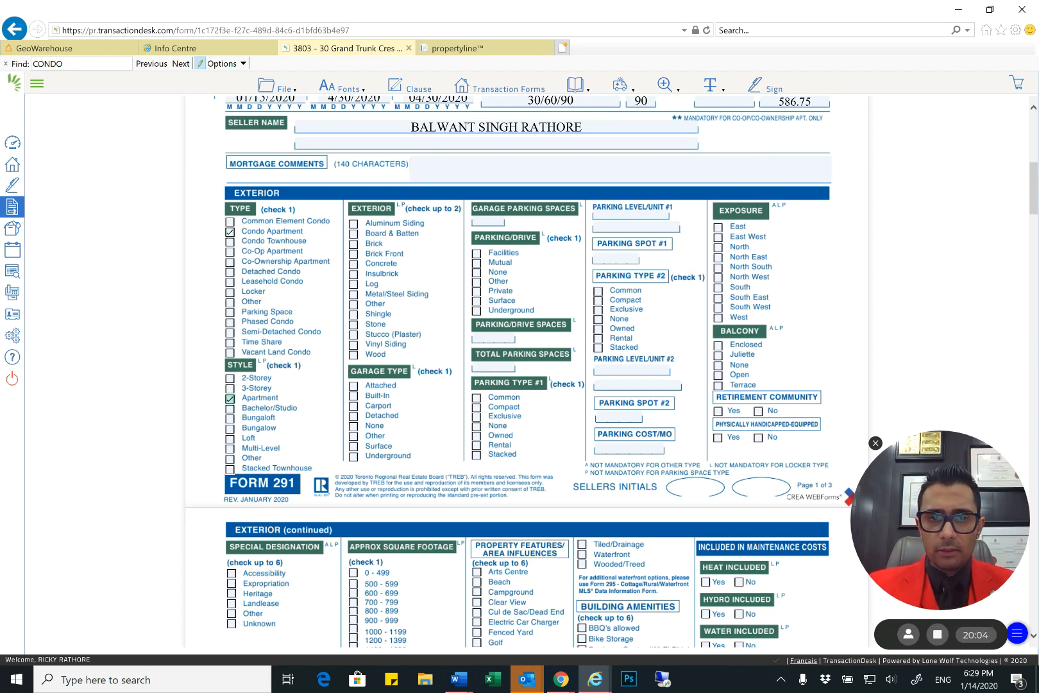
pyautogui.click(353, 264)
# Enter 2 for Garage Parking Spaces, Parking/Drive Spaces and Total Parking Spaces, with Parking/Drive as Underground and Parking Type #1 as Owned
pyautogui.click(489, 221)
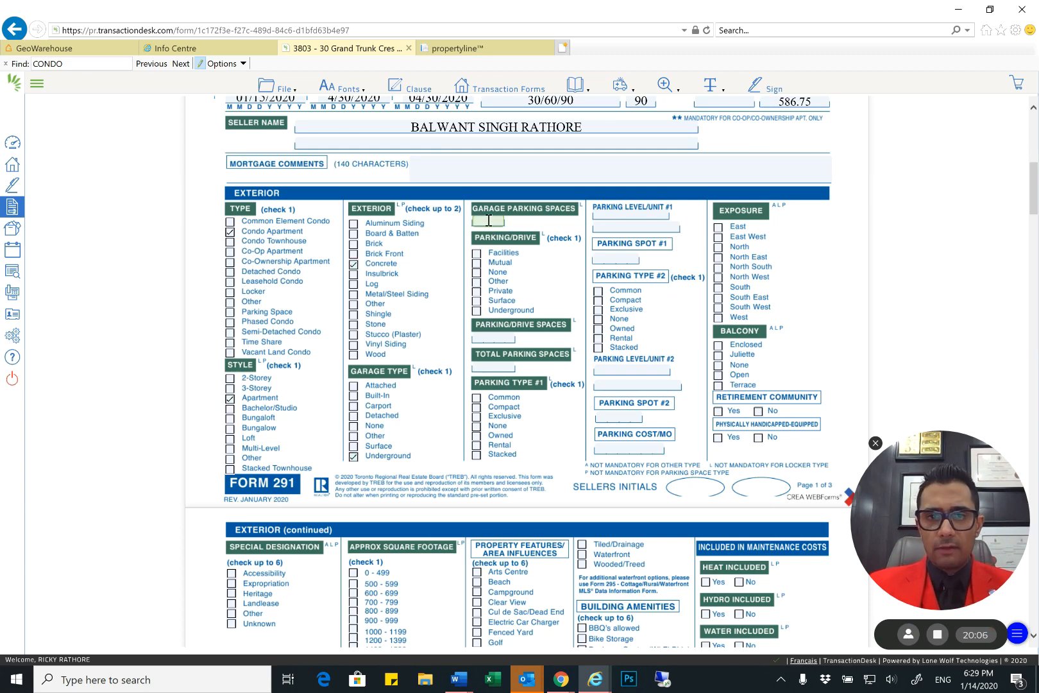
pyautogui.write('2')
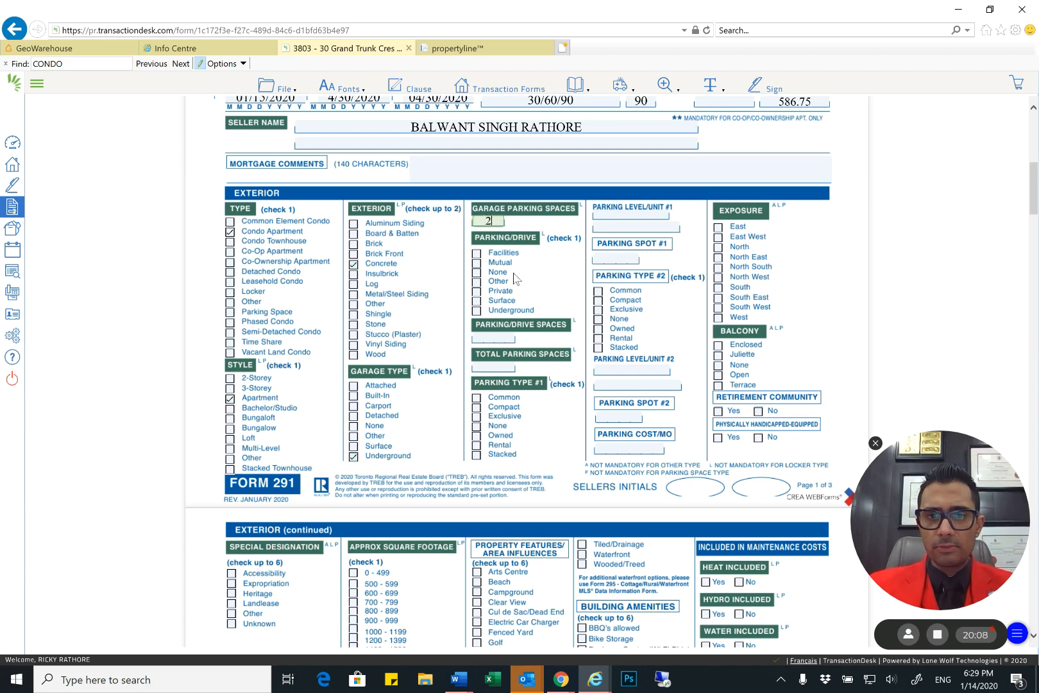
pyautogui.click(477, 310)
pyautogui.click(495, 337)
pyautogui.write('2')
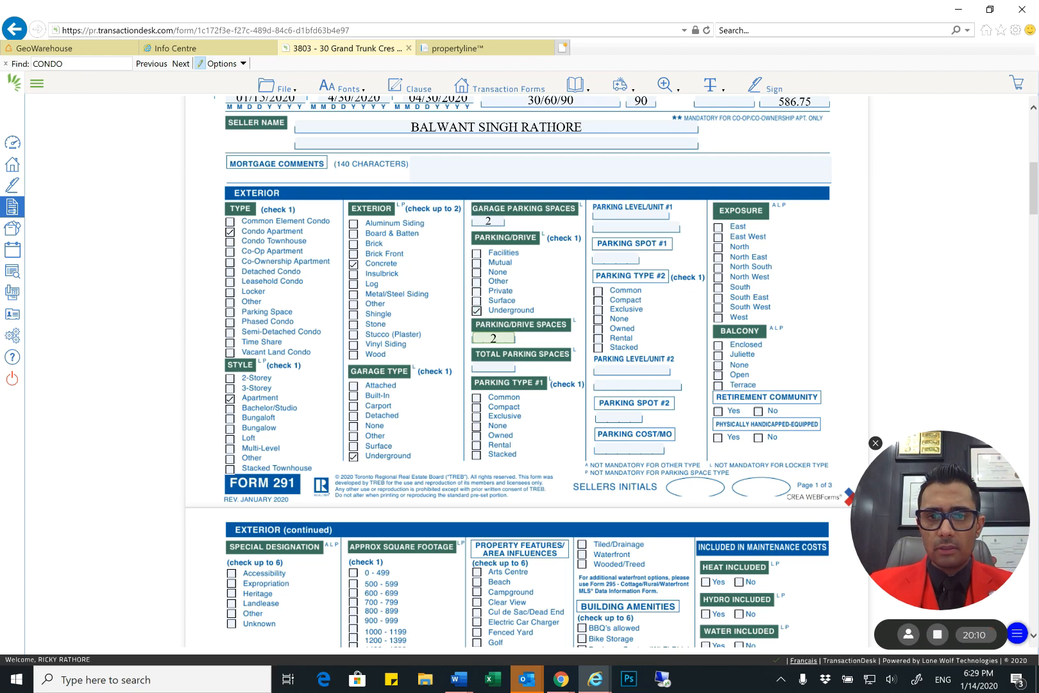
pyautogui.press('Tab')
pyautogui.write('2')
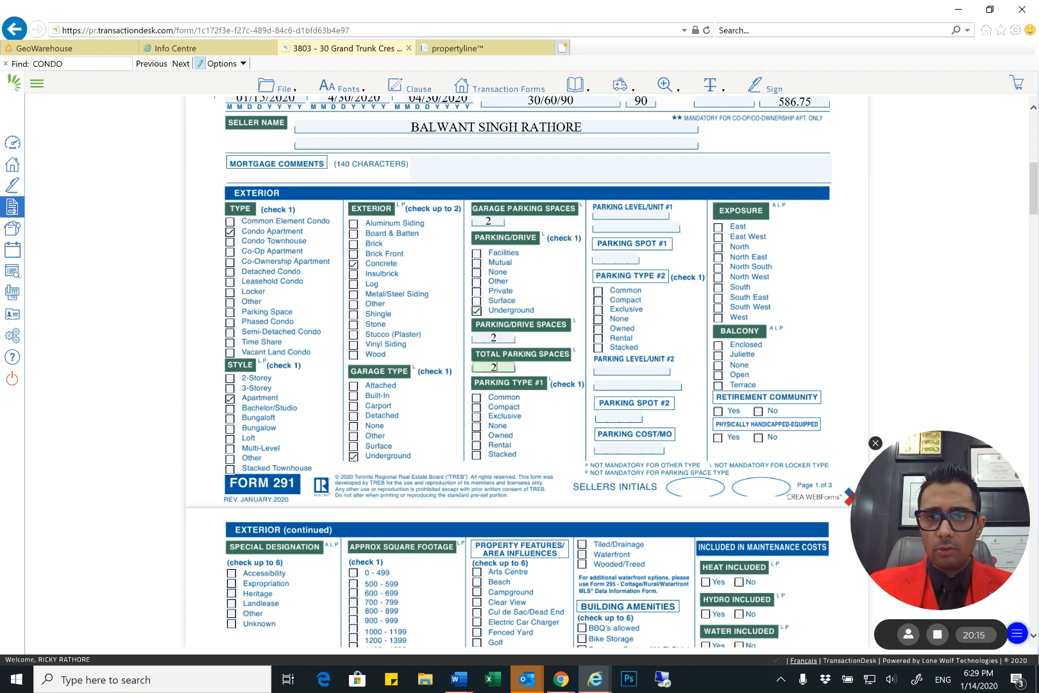
pyautogui.click(477, 436)
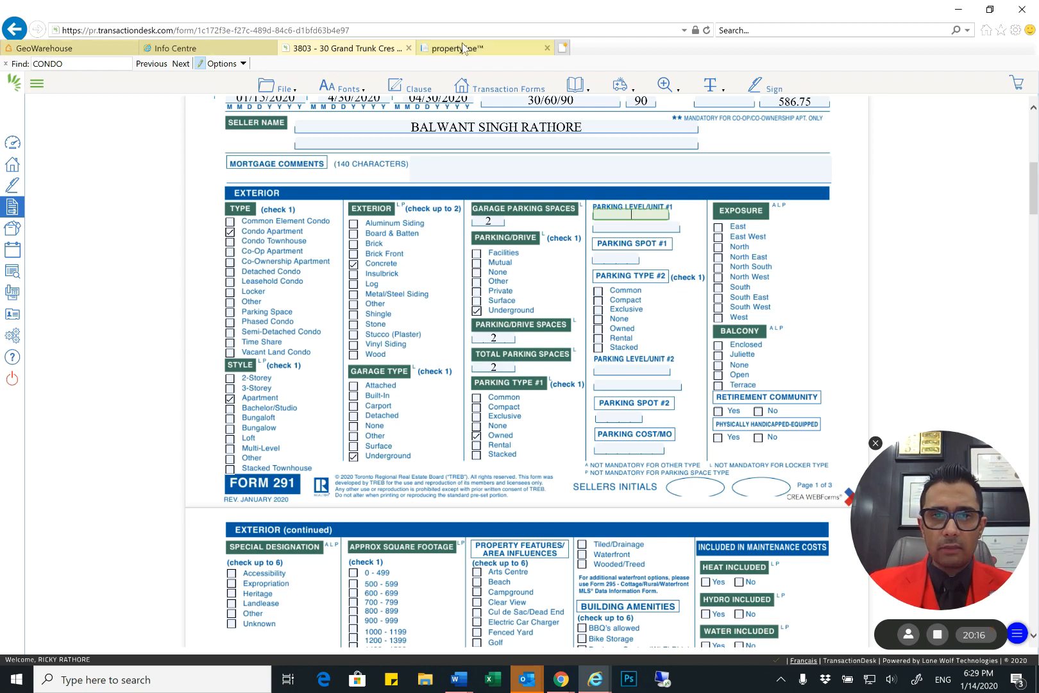
# Look up the parking unit in propertyline's legal description and enter a/56 as the form's Parking Level/Unit #1
pyautogui.click(488, 48)
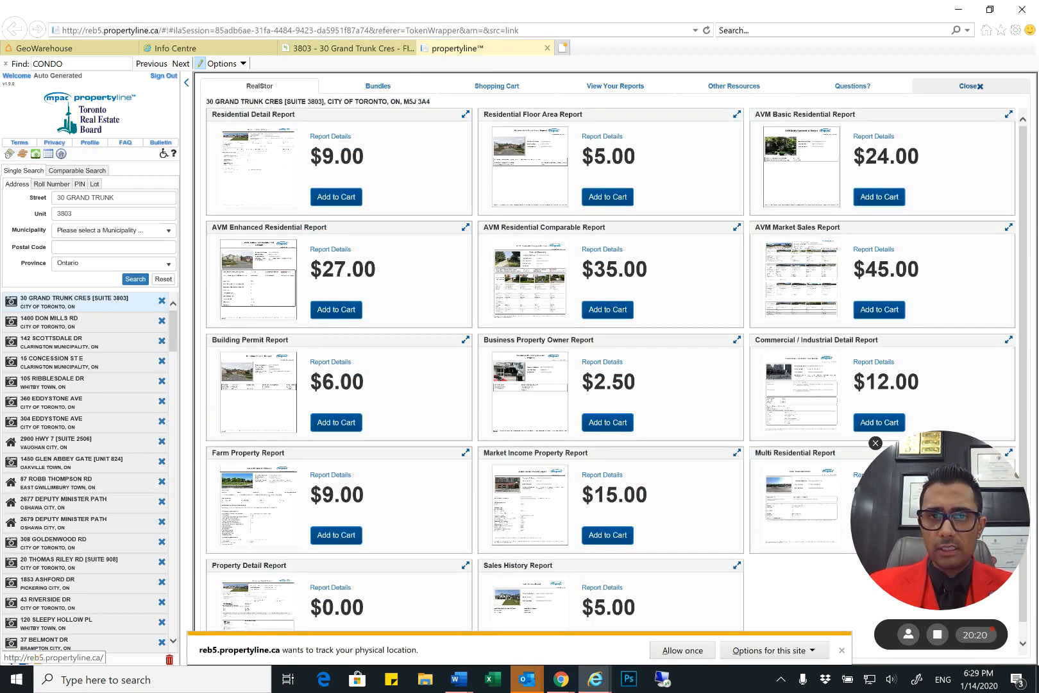
pyautogui.click(970, 86)
pyautogui.moveTo(438, 207); pyautogui.dragTo(490, 265)
pyautogui.click(490, 265)
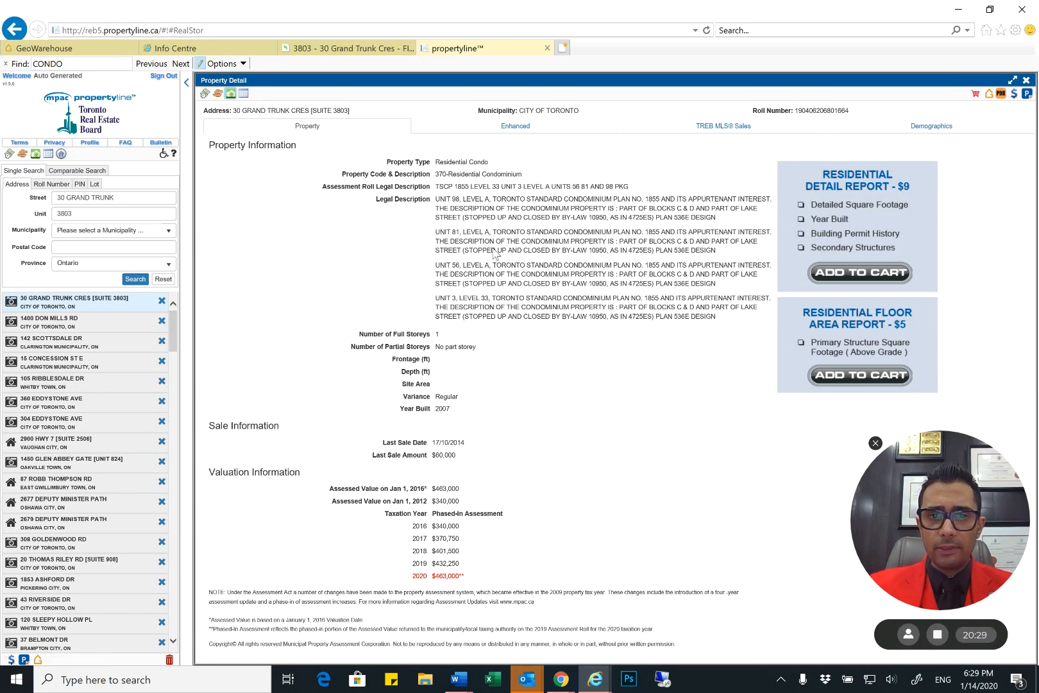
pyautogui.doubleClick(504, 266)
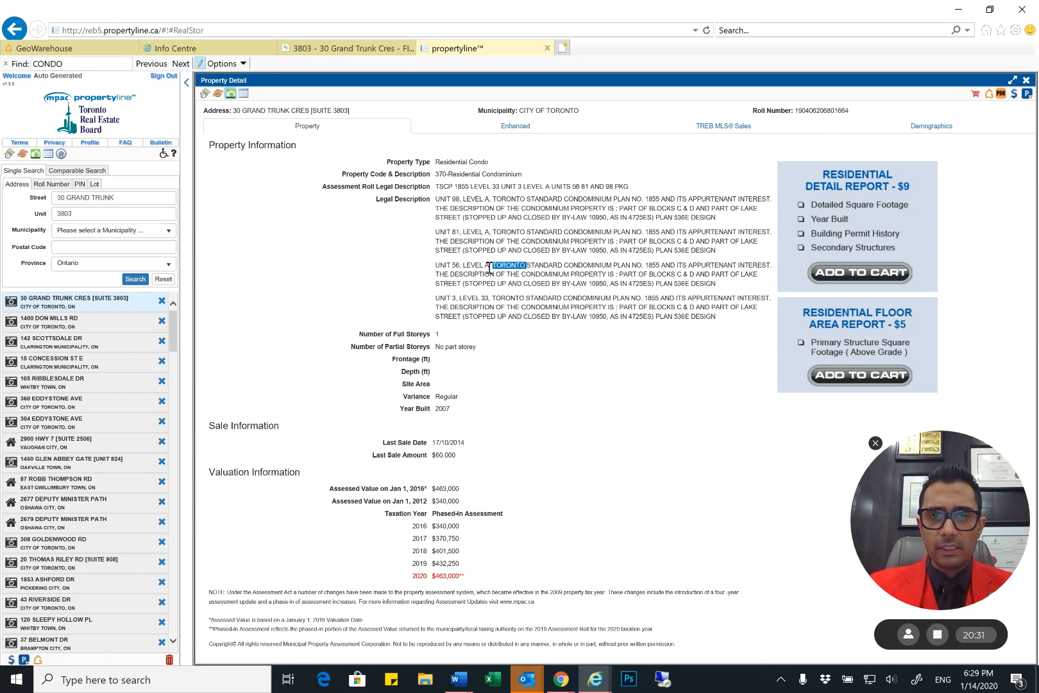
pyautogui.moveTo(489, 268); pyautogui.dragTo(452, 266)
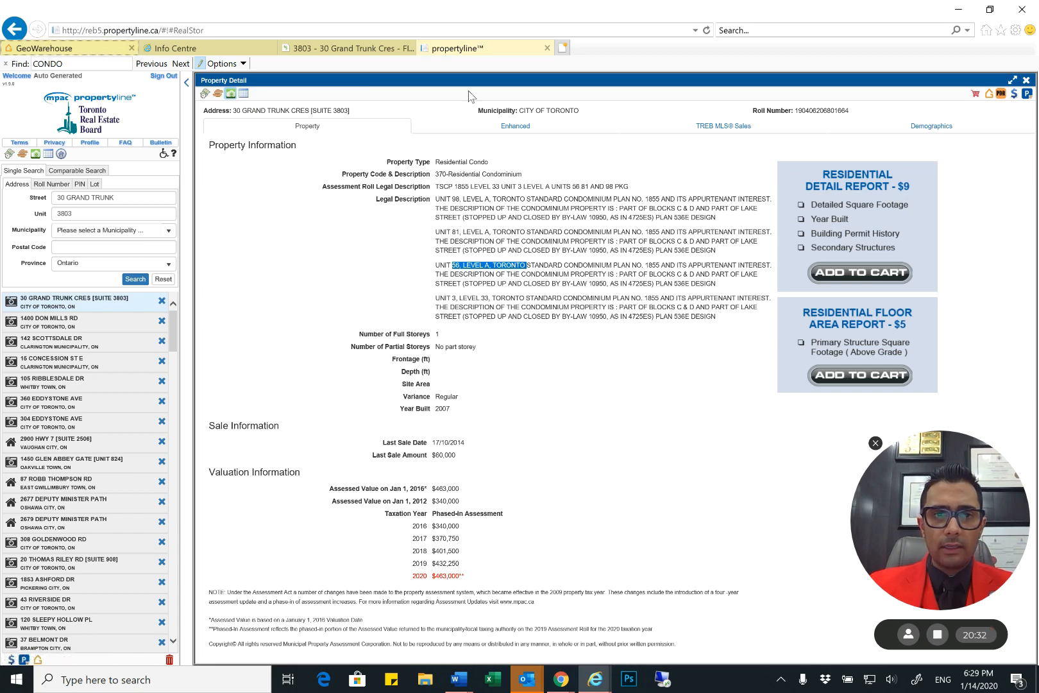
pyautogui.click(350, 49)
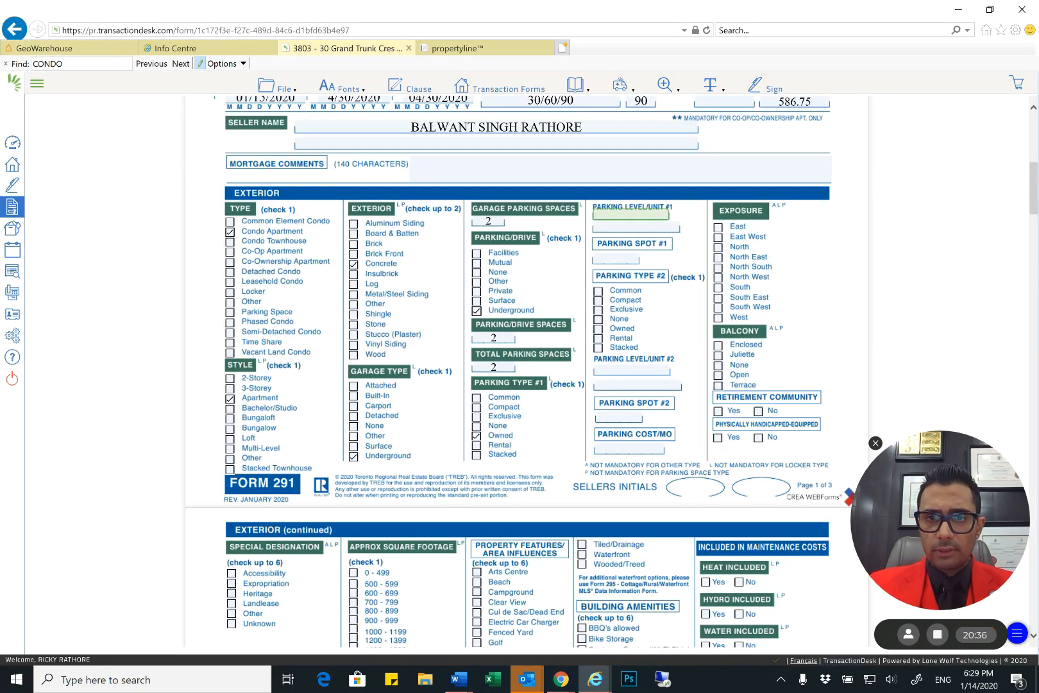
pyautogui.write('a/56')
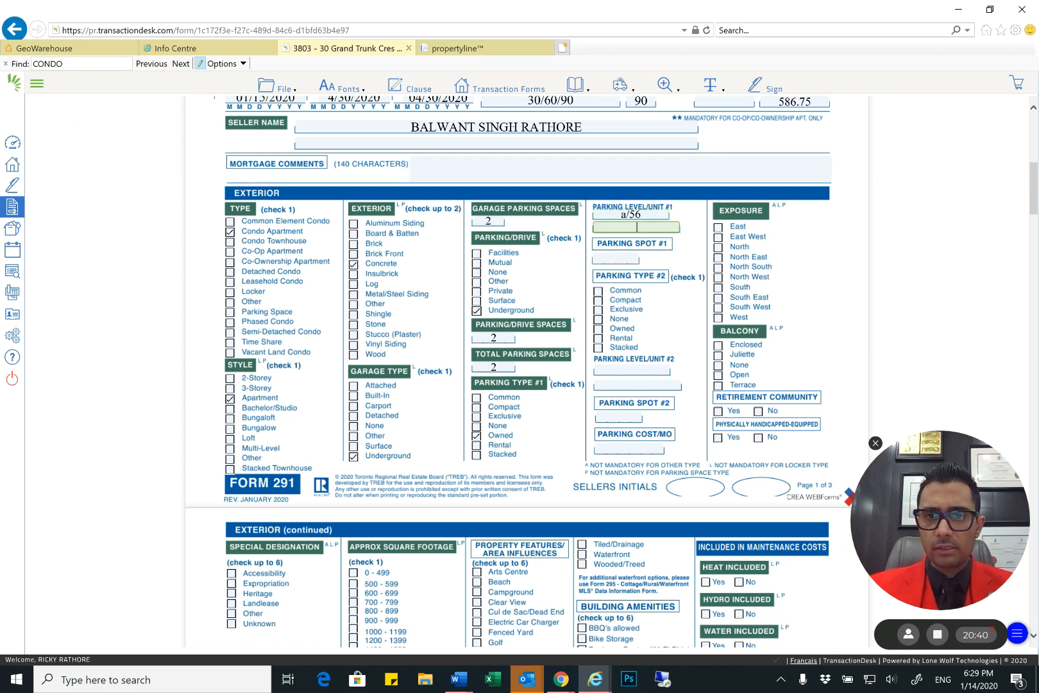
pyautogui.click(616, 259)
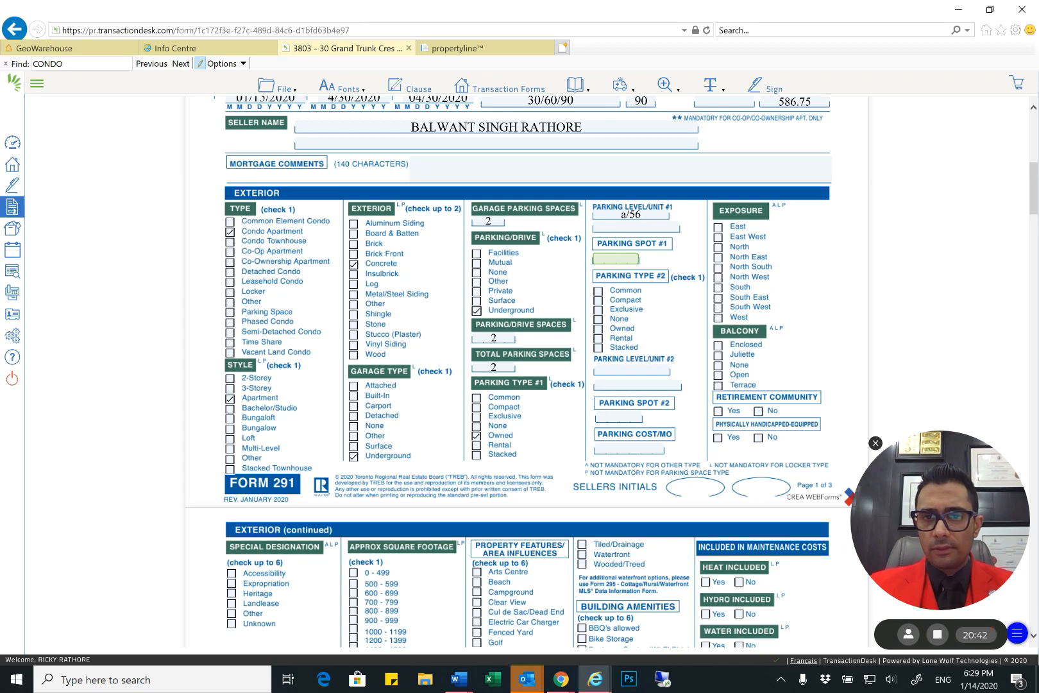
# Set the Exposure to North East and the Balcony to Open
pyautogui.scroll(-1, 526, 320)
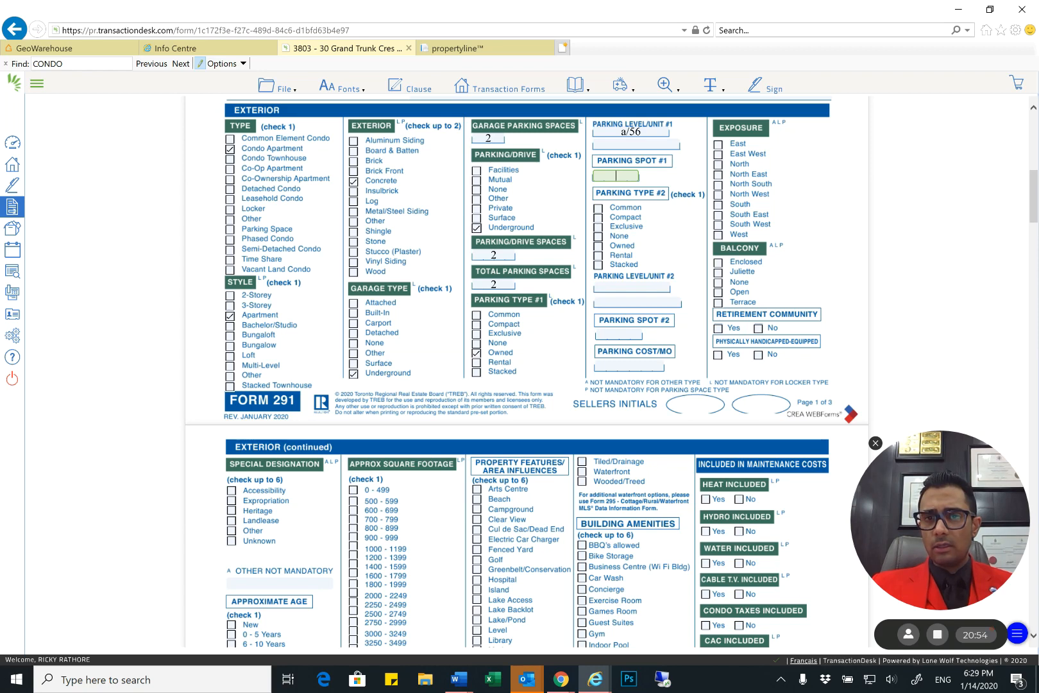
pyautogui.click(718, 175)
pyautogui.scroll(-3, 527, 373)
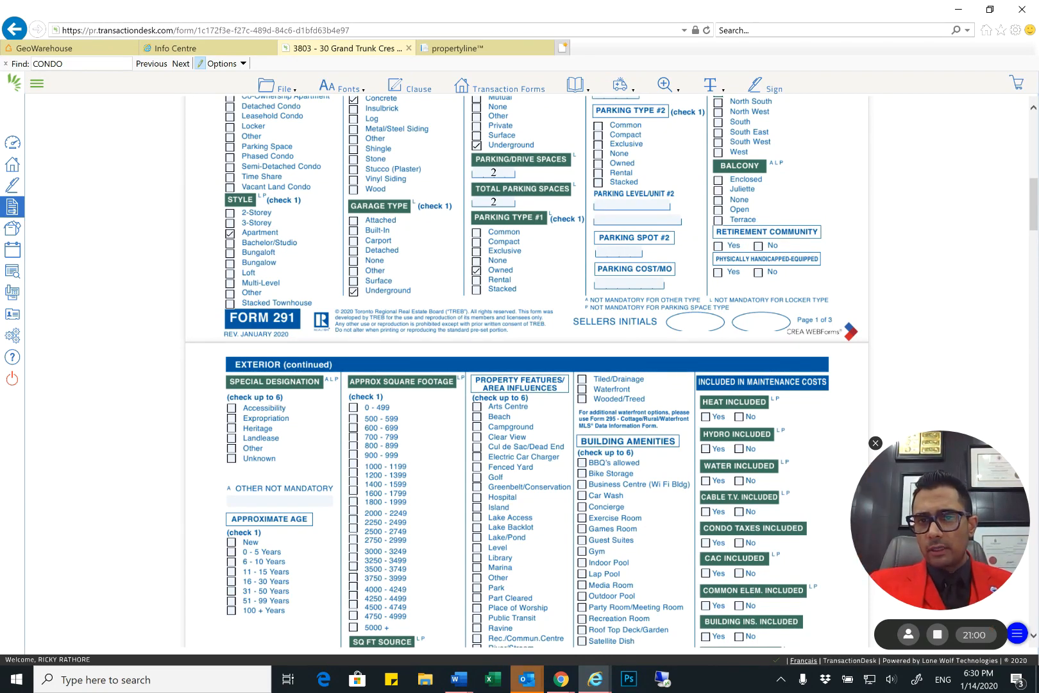
pyautogui.click(718, 210)
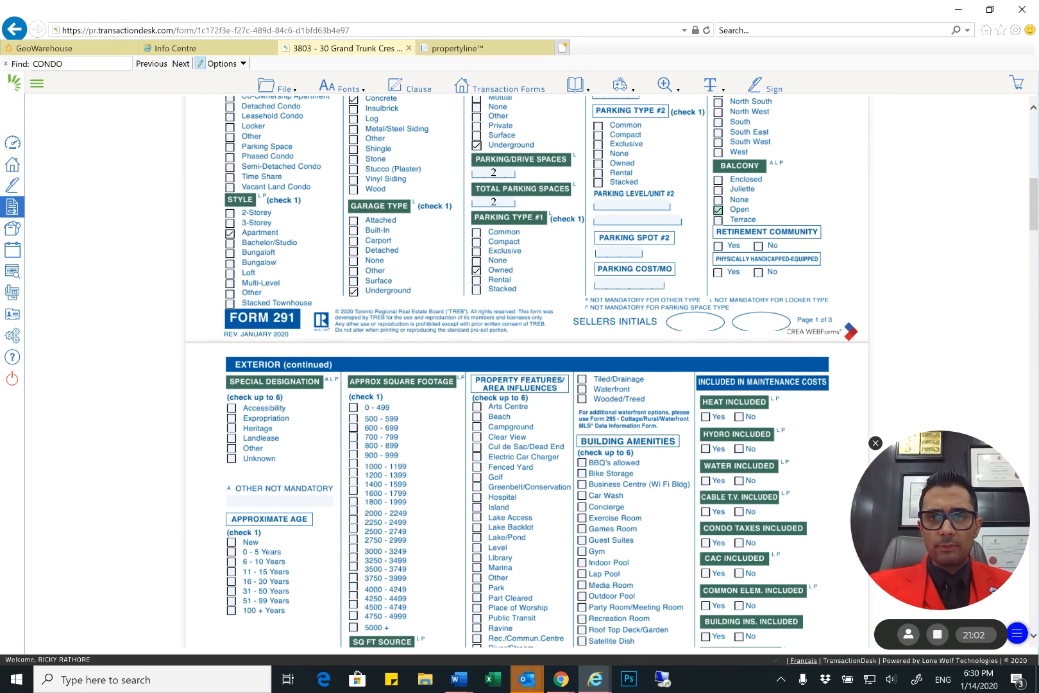
# Mark the Special Designation as Unknown and set the Approx Square Footage to 700 - 799
pyautogui.scroll(-3, 343, 286)
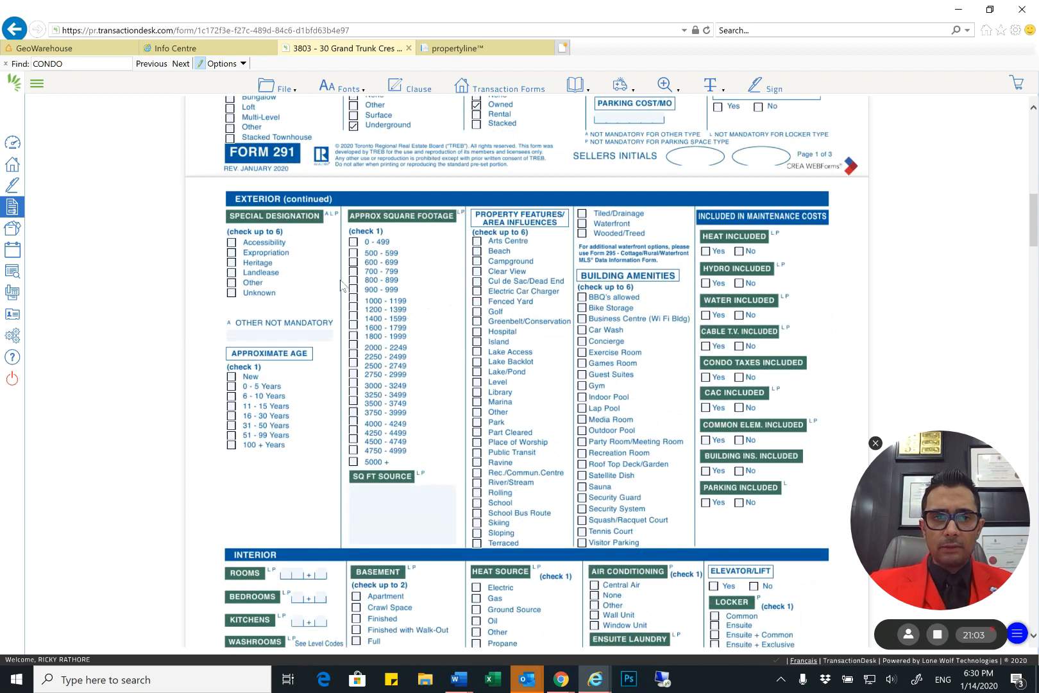
pyautogui.click(231, 293)
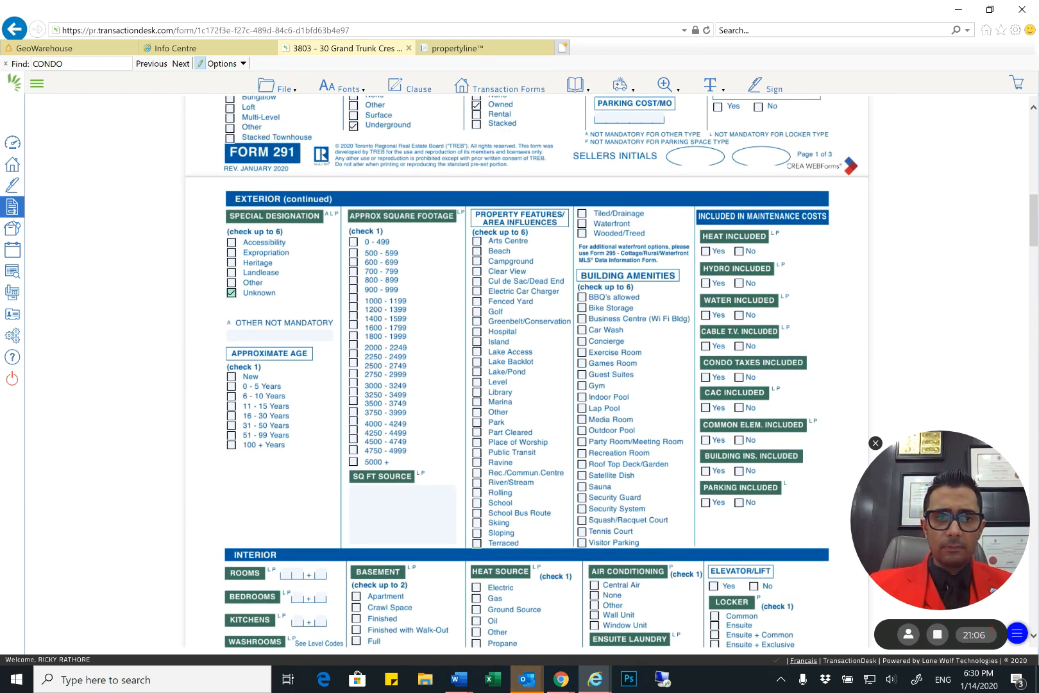
pyautogui.scroll(-2, 193, 288)
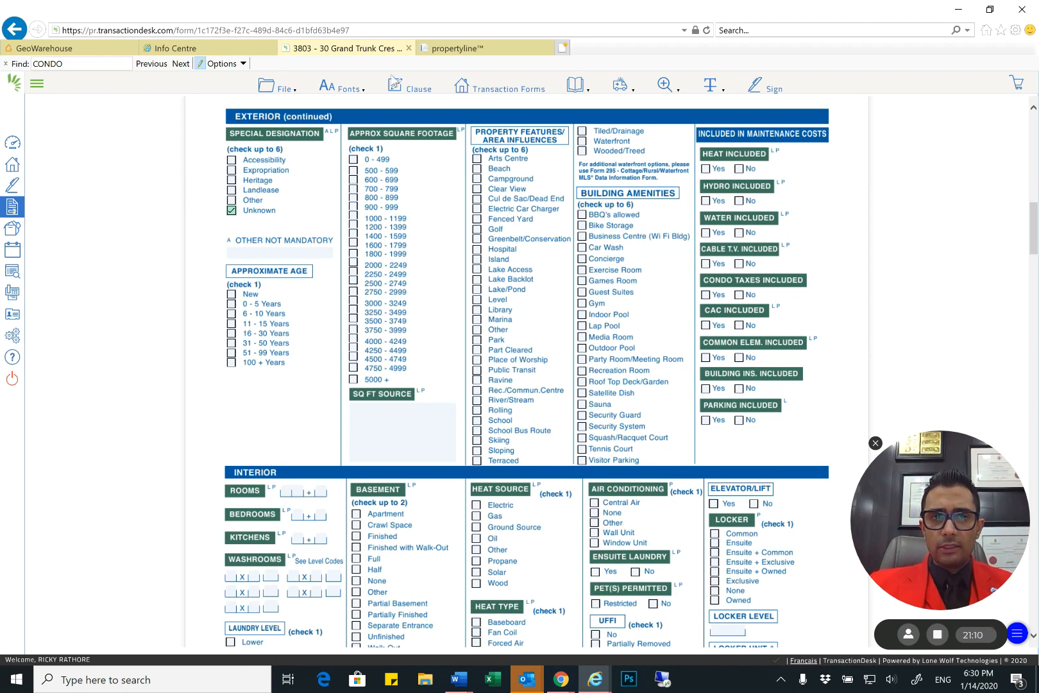
pyautogui.click(342, 87)
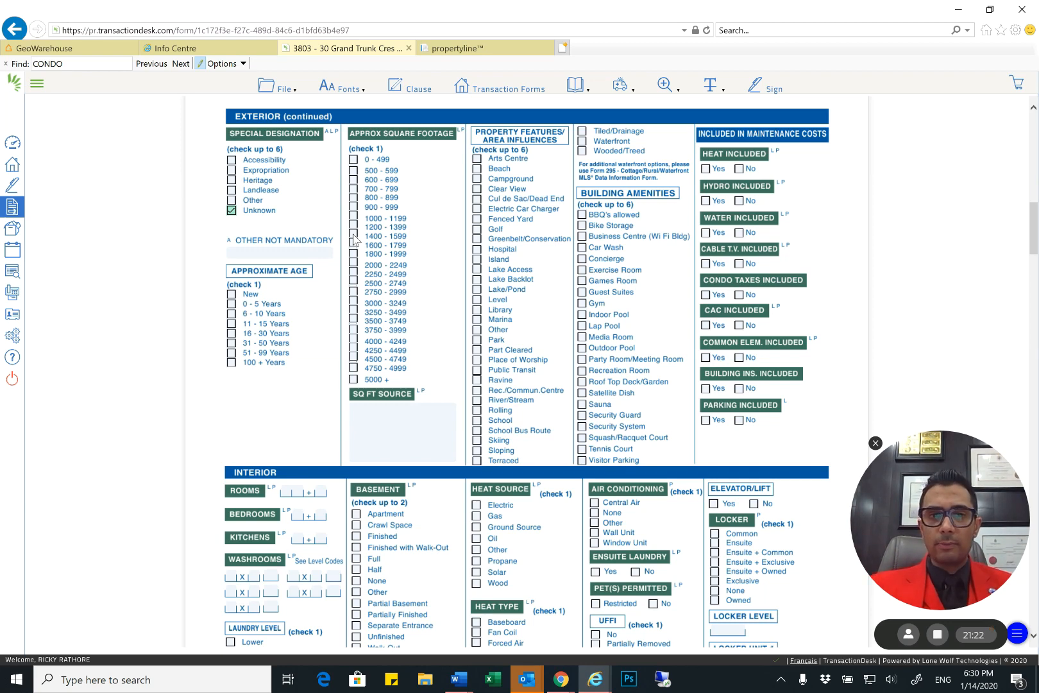
pyautogui.click(353, 237)
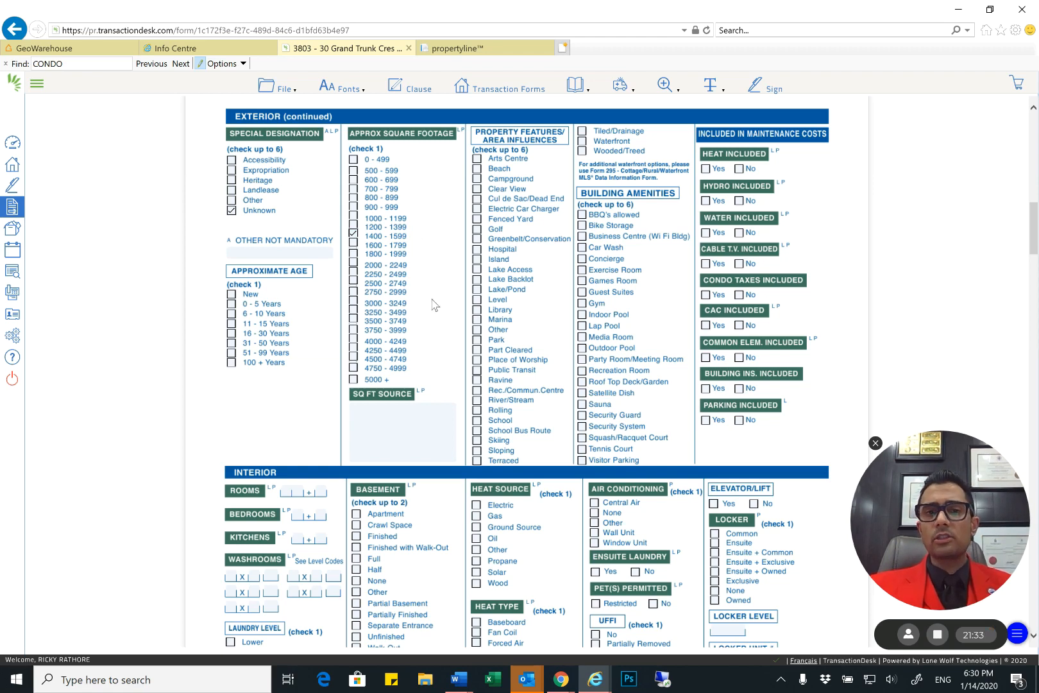
pyautogui.click(353, 189)
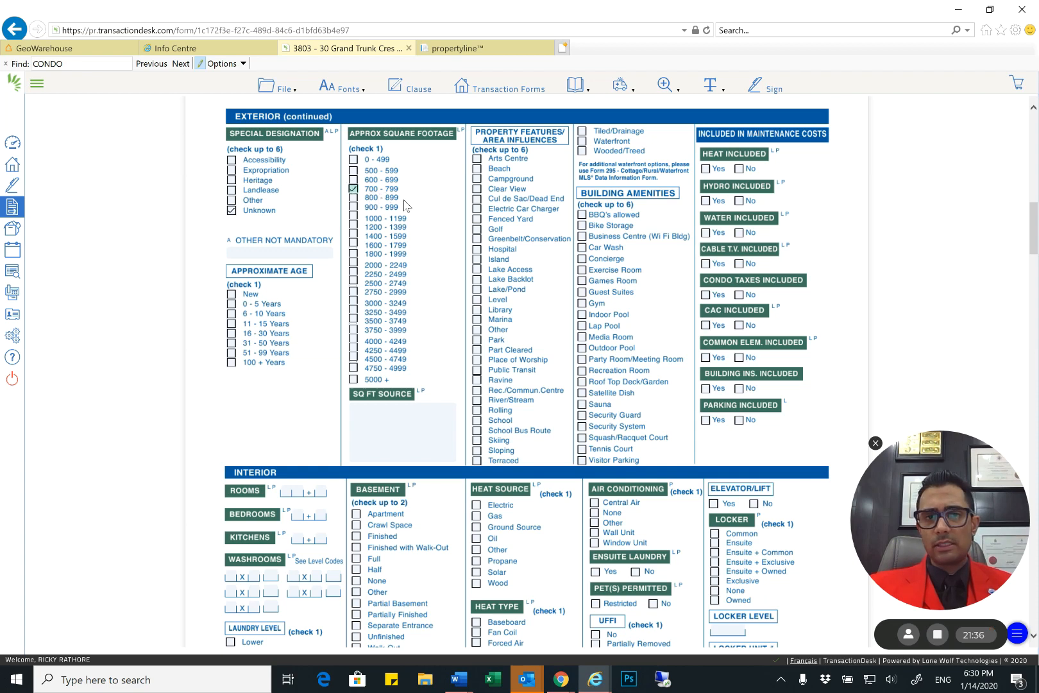
# Enter RFAR as the Sq Ft Source
pyautogui.click(403, 427)
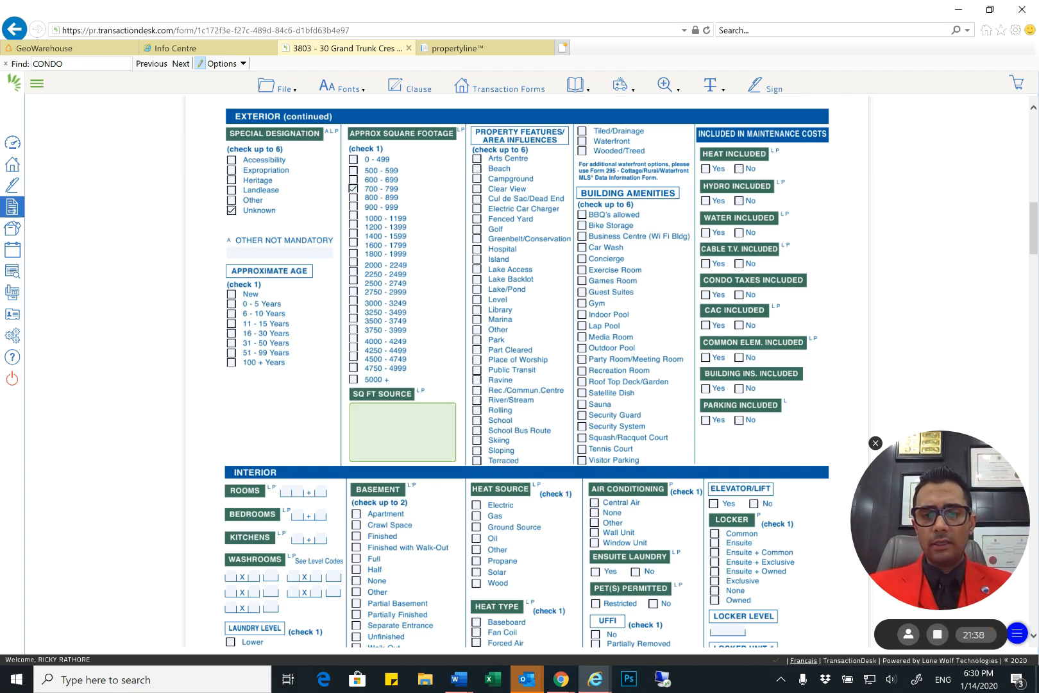
pyautogui.write('RA')
pyautogui.press('BackSpace')
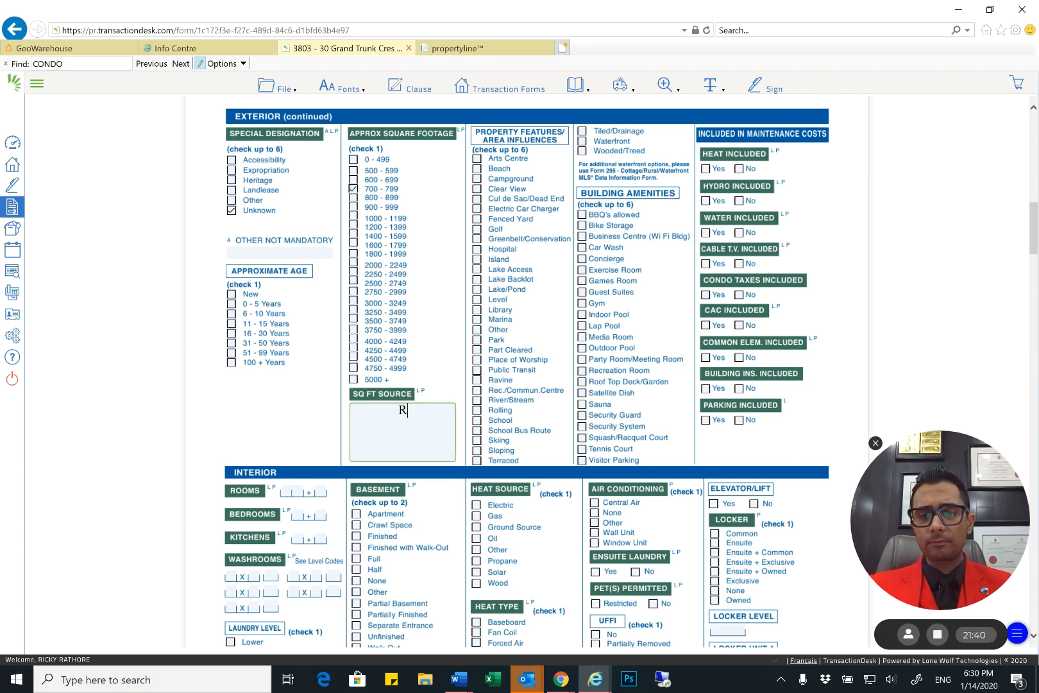
pyautogui.write('FAR')
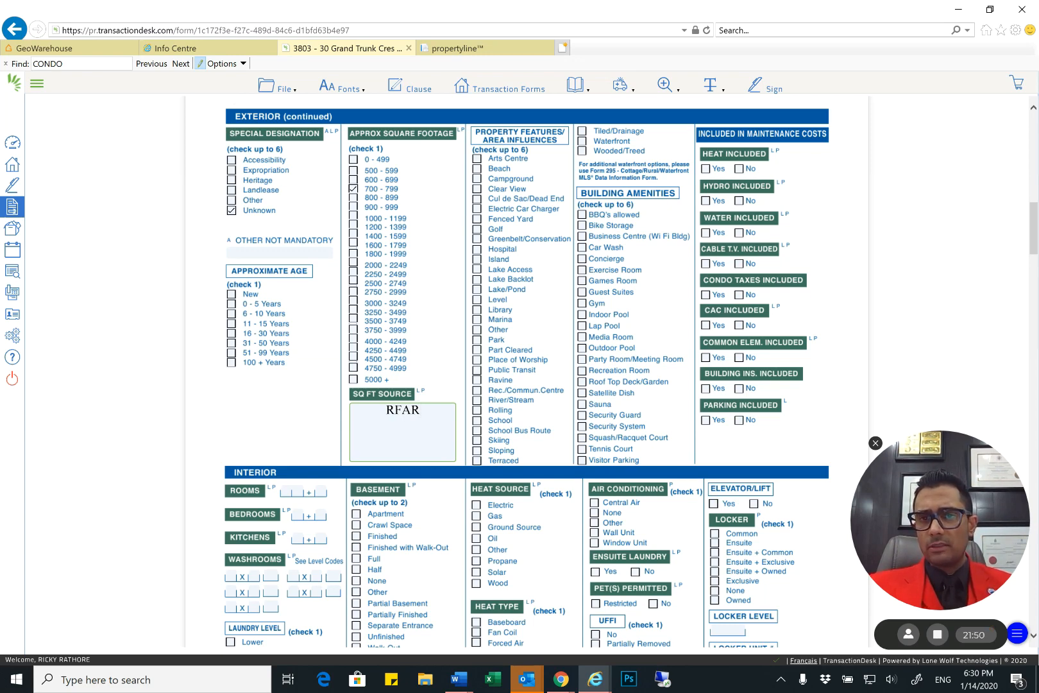
# Under Included in Maintenance Costs, choose Yes for Heat, Hydro, Water, Condo Taxes, CAC, Common Elem. and Building Ins., and No for Cable T.V
pyautogui.click(705, 168)
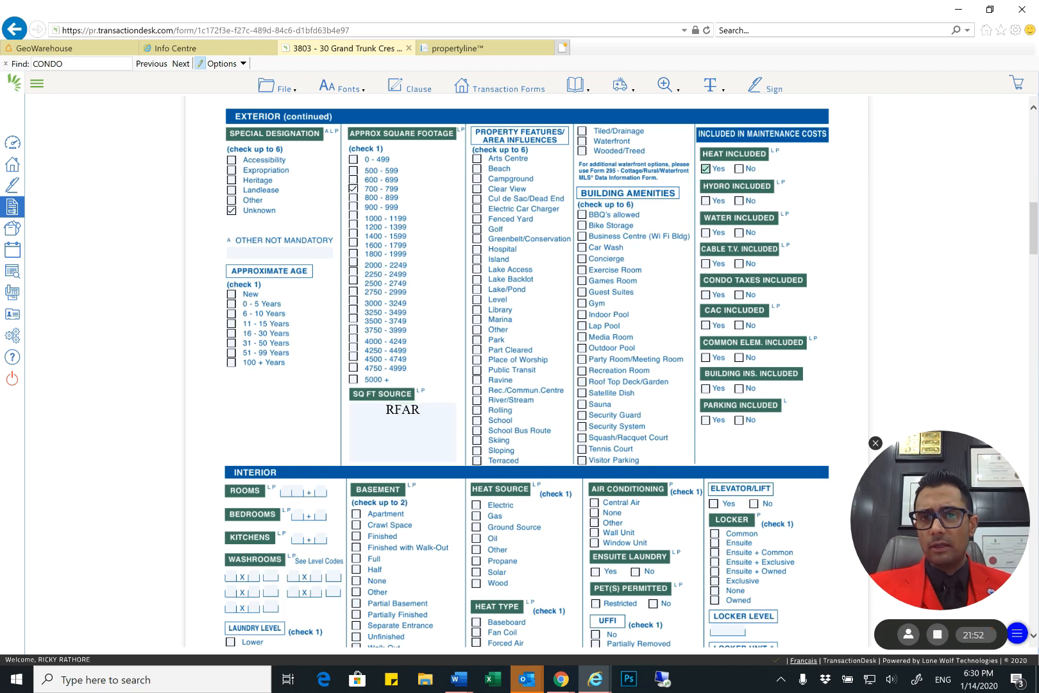
pyautogui.click(706, 201)
pyautogui.click(706, 233)
pyautogui.click(739, 264)
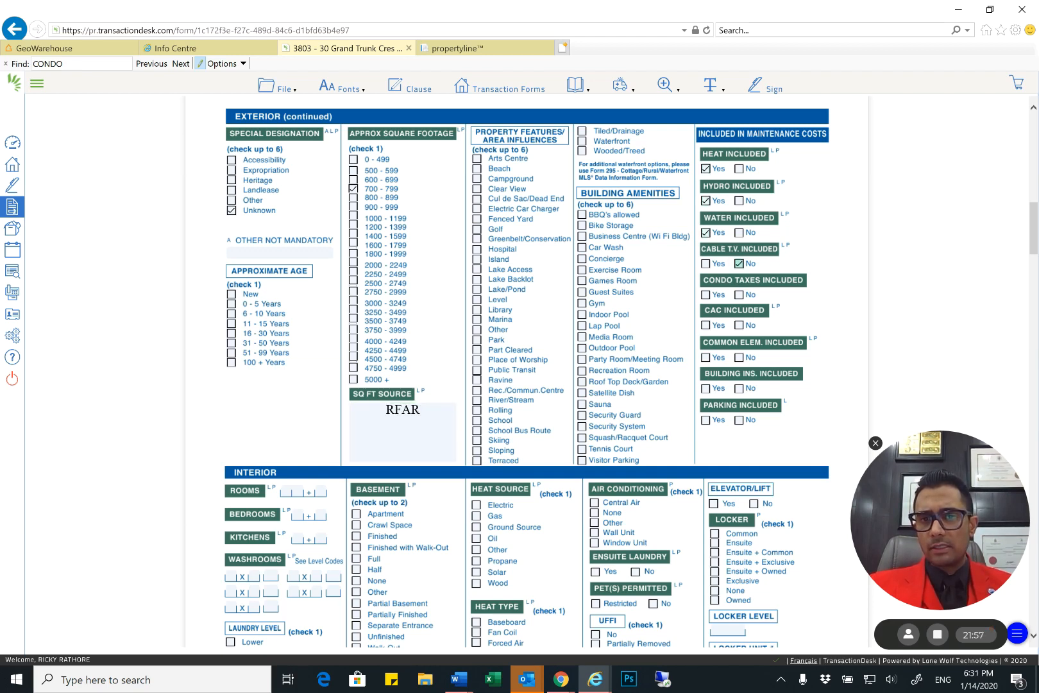
pyautogui.click(706, 295)
pyautogui.click(706, 326)
pyautogui.click(706, 358)
pyautogui.click(706, 389)
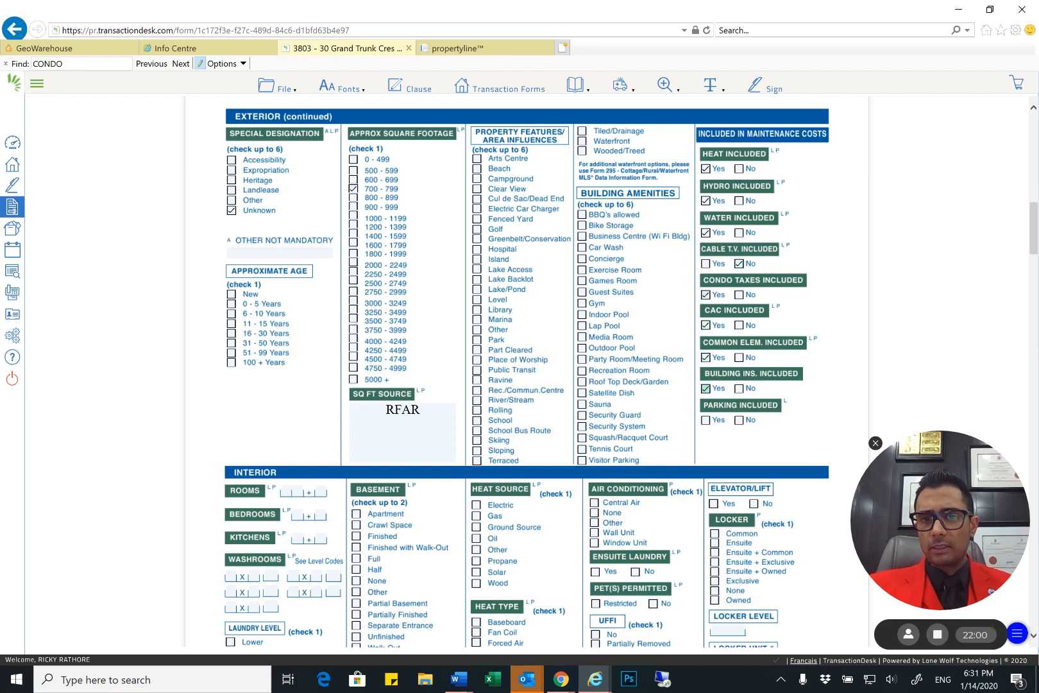
# Choose Yes for Parking Included under Included in Maintenance Costs
pyautogui.click(706, 420)
pyautogui.scroll(-1, 526, 371)
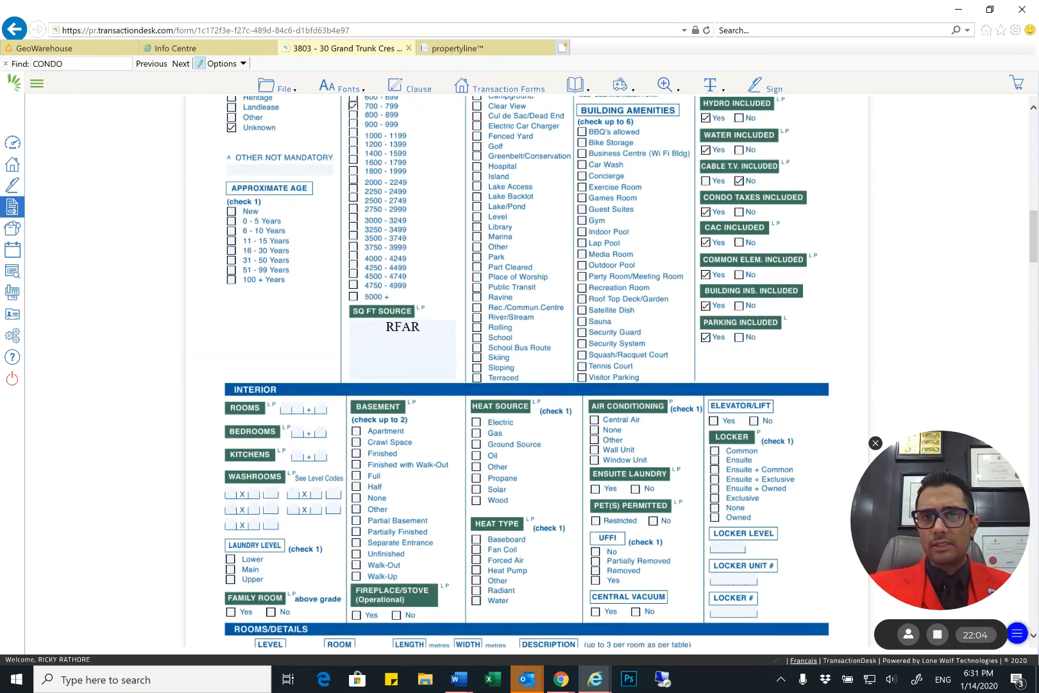
pyautogui.scroll(1, 526, 371)
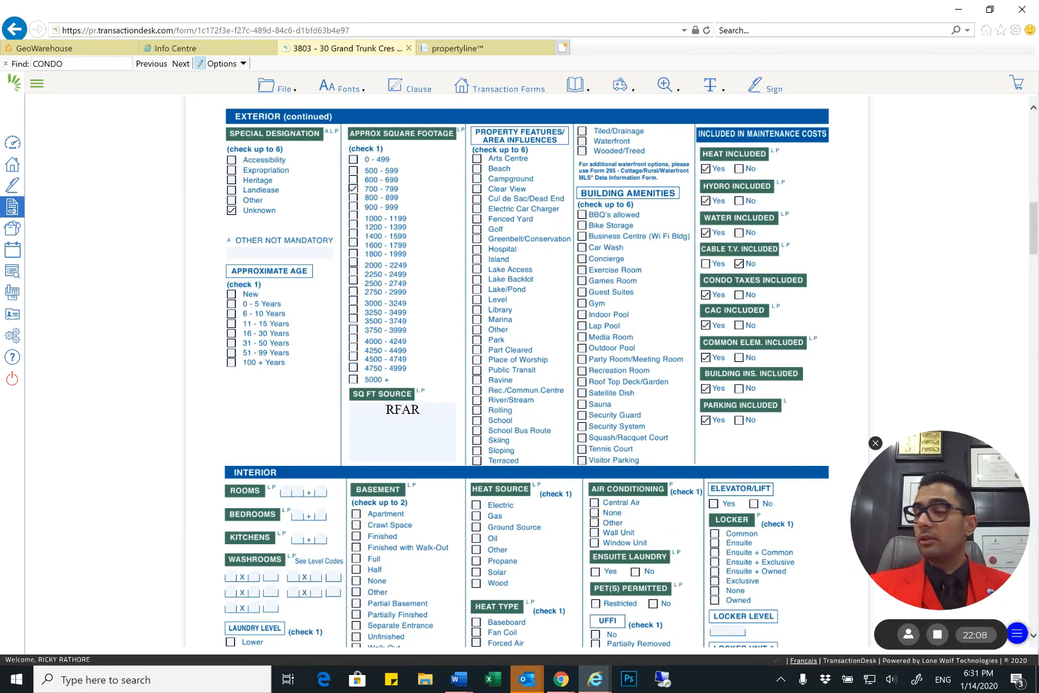
# In the Interior section, enter 2 for Bedrooms and 1 for Kitchens
pyautogui.scroll(-1, 442, 294)
pyautogui.scroll(-2, 367, 332)
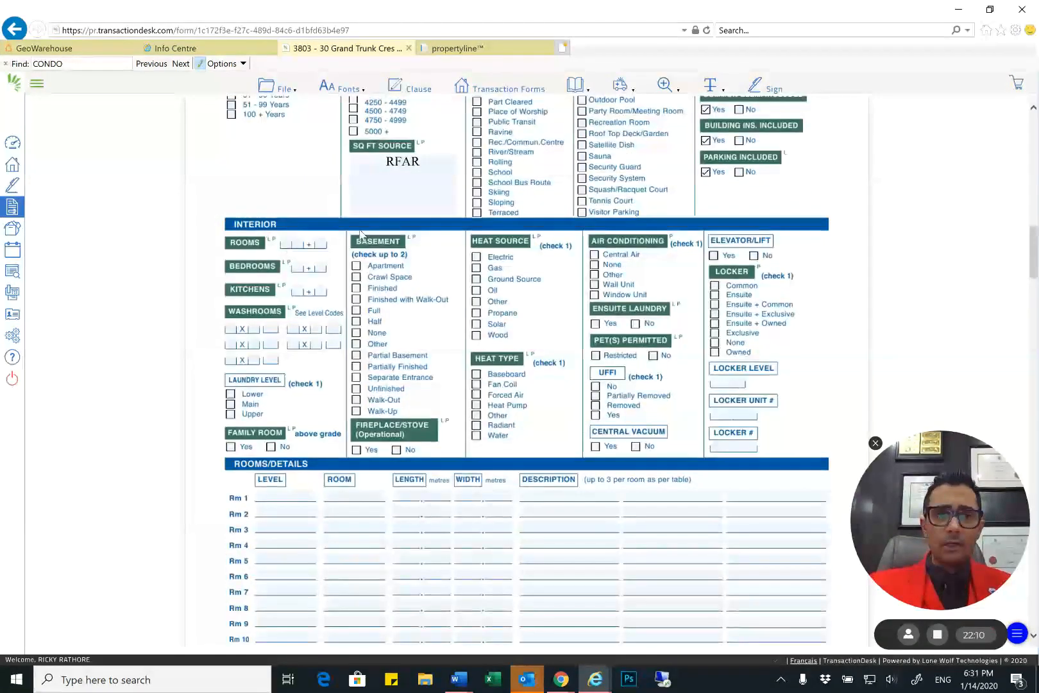
pyautogui.click(294, 266)
pyautogui.write('2')
pyautogui.press('Tab')
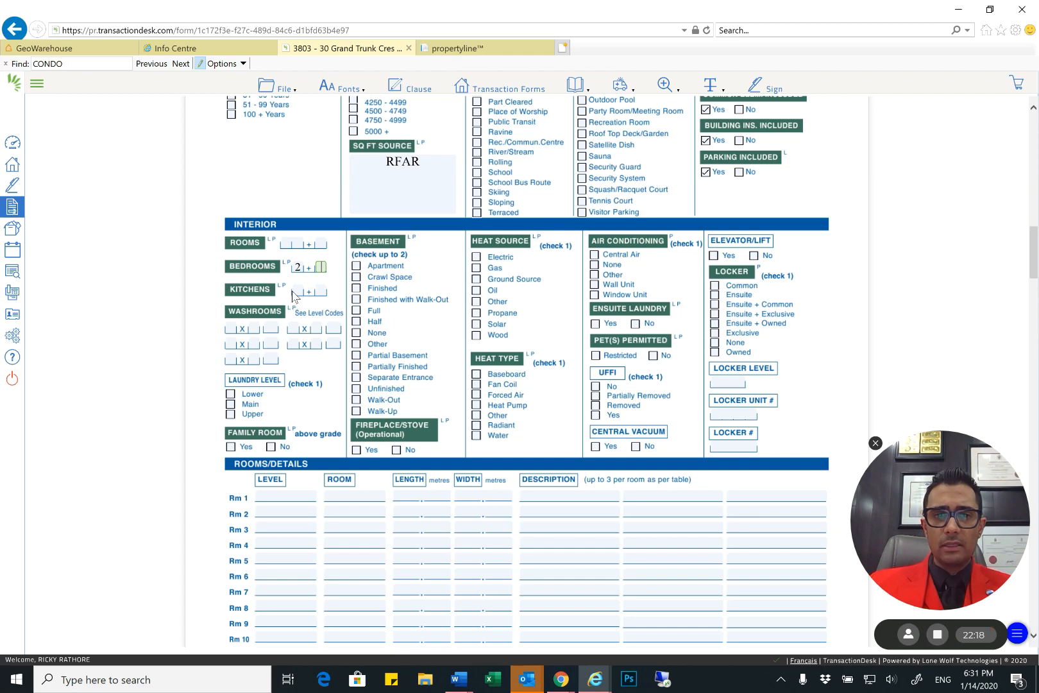
pyautogui.click(297, 292)
pyautogui.write('1')
pyautogui.press('Tab')
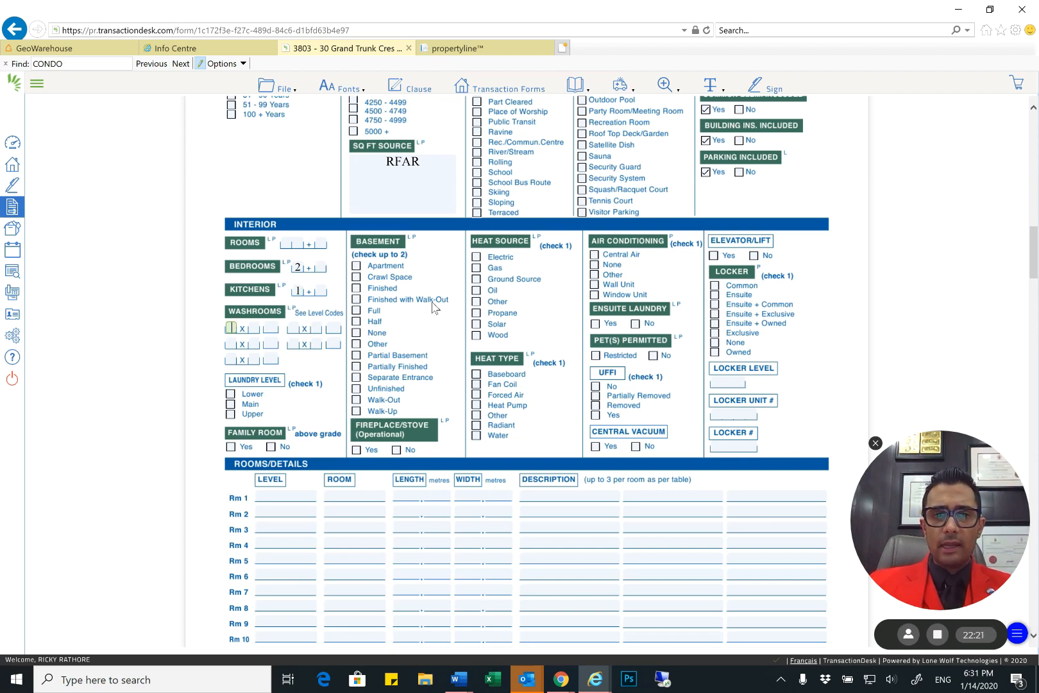
# Enter the Washrooms as 1 x 4 on level F and 1 x 3 on level F
pyautogui.press('Tab')
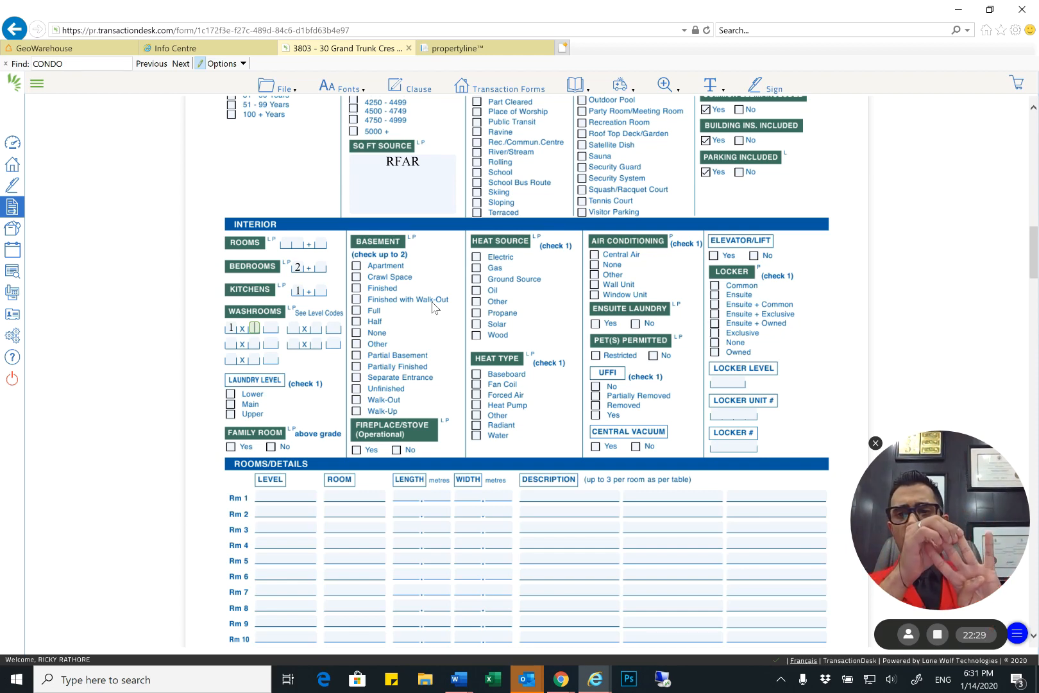
pyautogui.write('4')
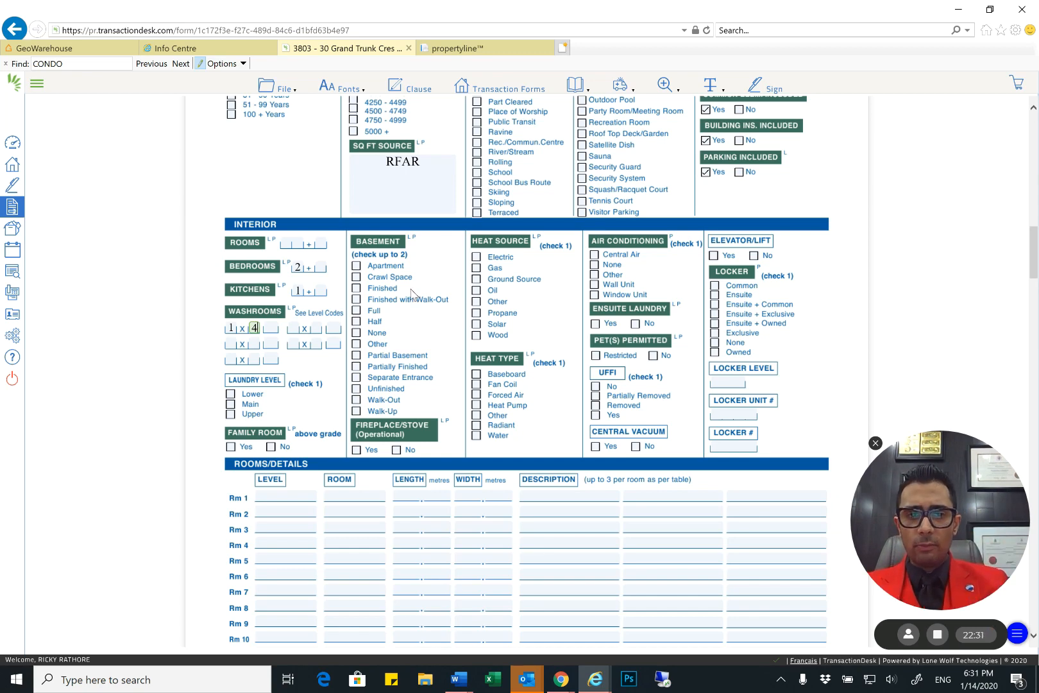
pyautogui.write('F')
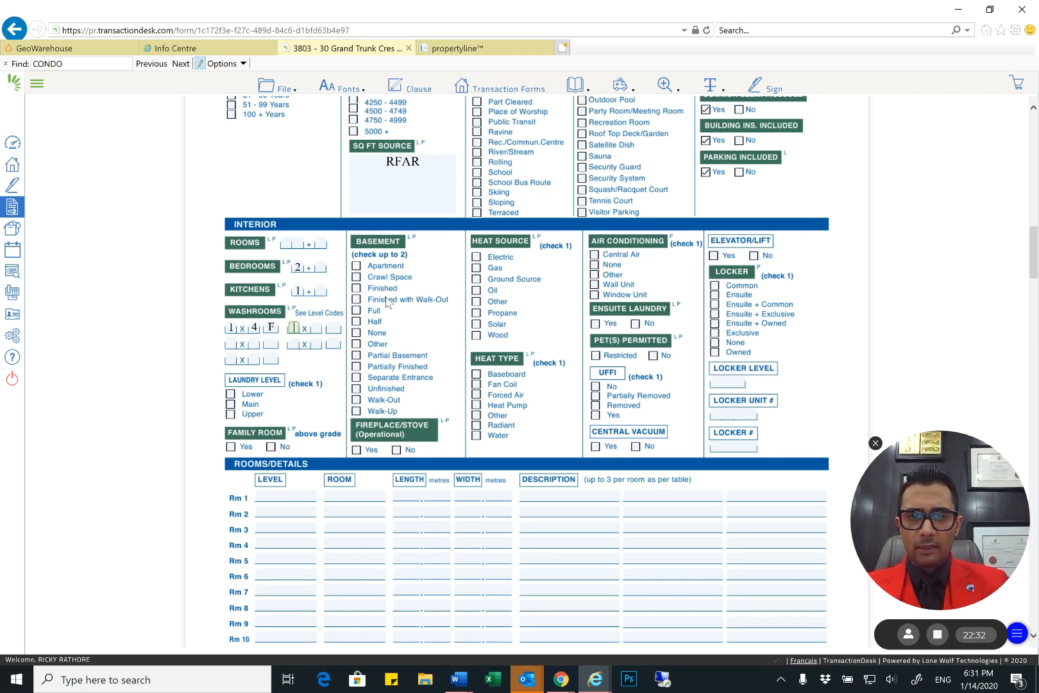
pyautogui.write('1')
pyautogui.write('3')
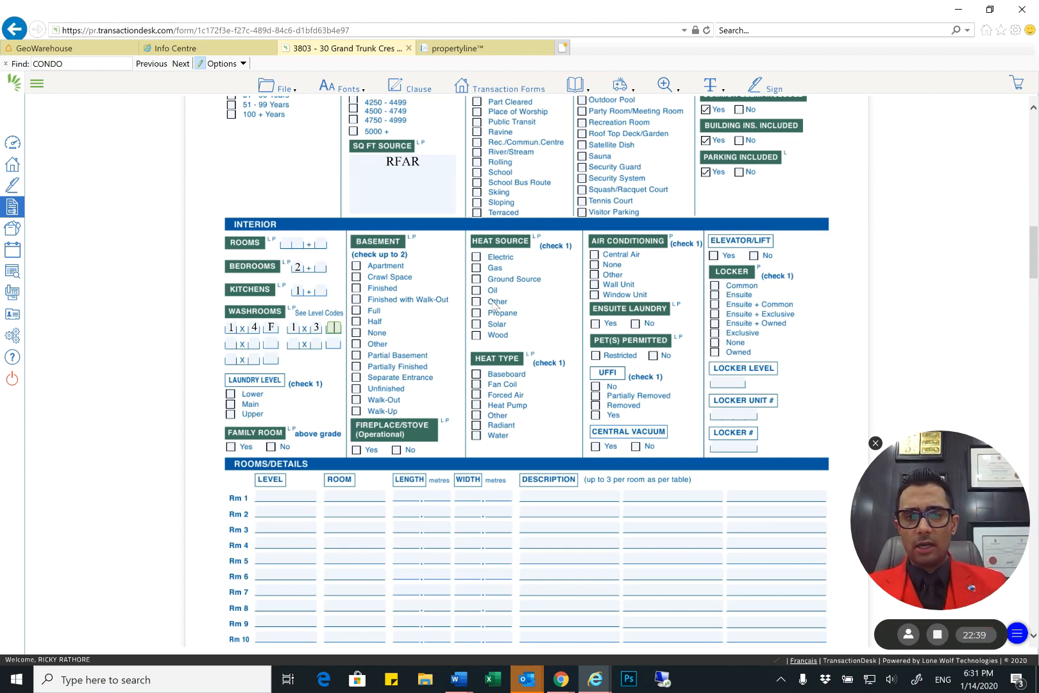
pyautogui.write('F')
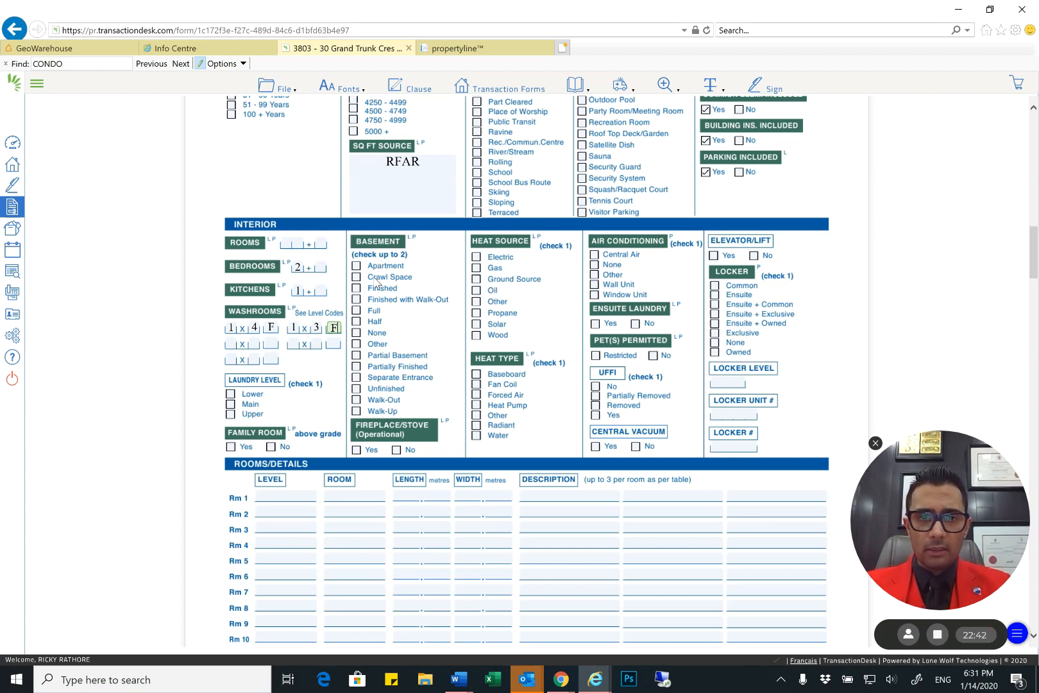
# Choose No for Family Room and for Fireplace/Stove, and mark the Basement as None
pyautogui.click(271, 447)
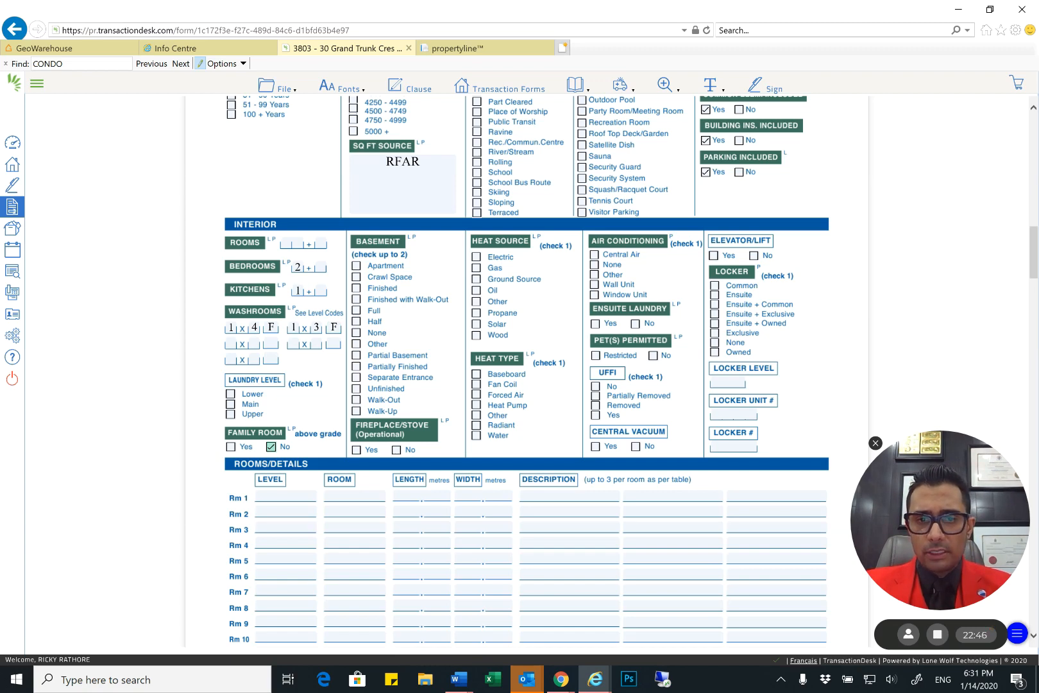
pyautogui.click(397, 451)
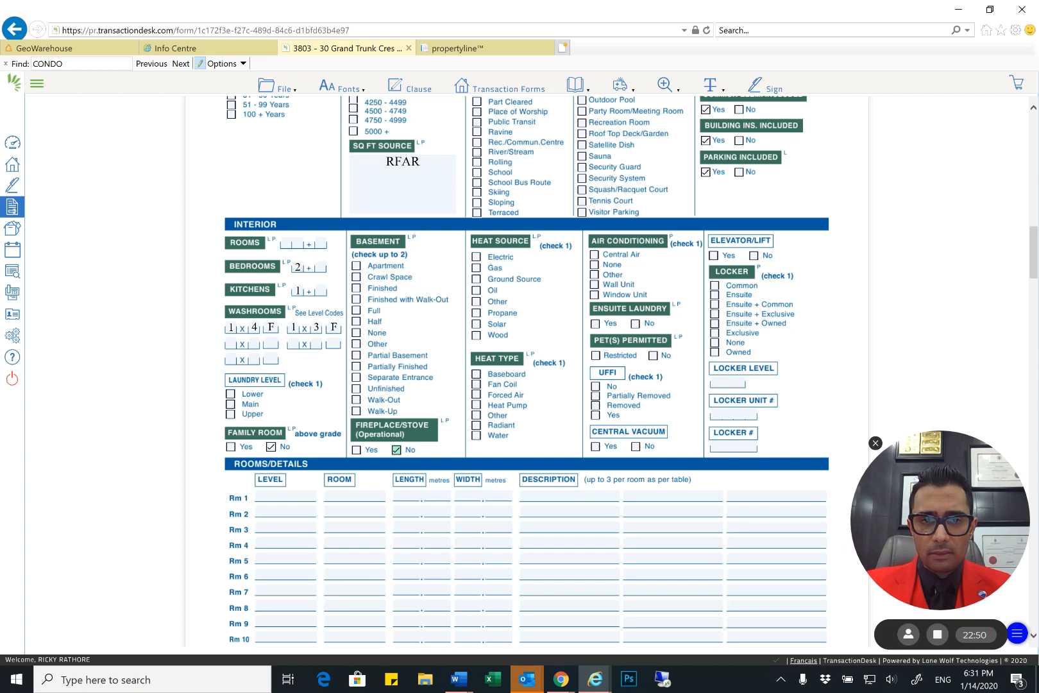
pyautogui.click(356, 332)
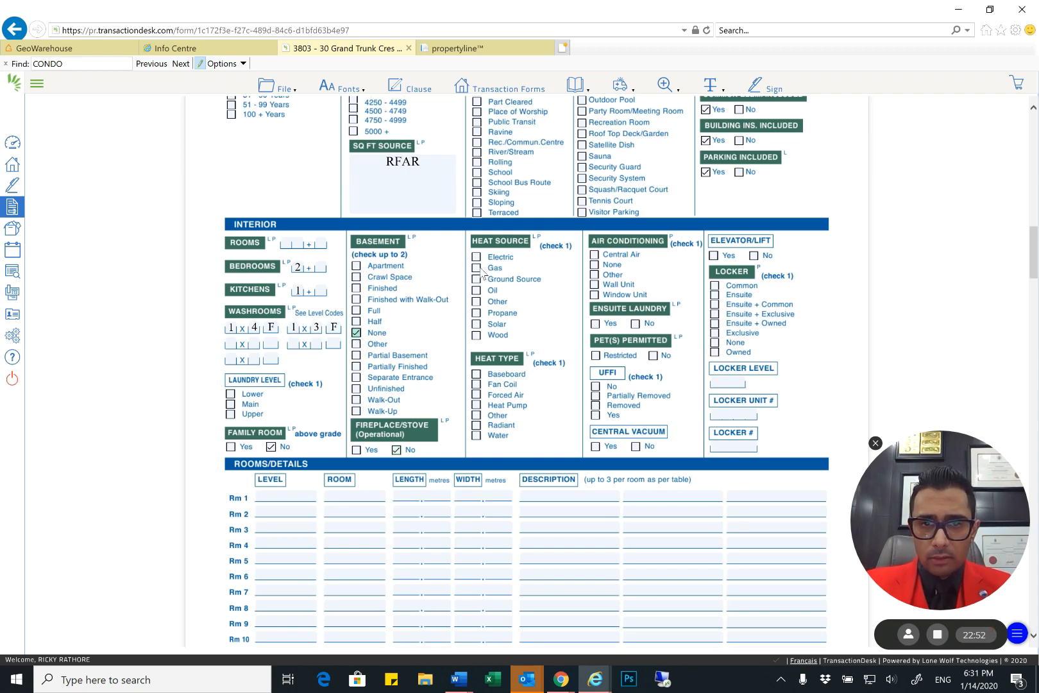
# Set heating to Gas and Forced Air, Pet(s) to Restricted, Ensuite Laundry to Yes, Air Conditioning to Central Air, and Locker to Owned
pyautogui.click(476, 268)
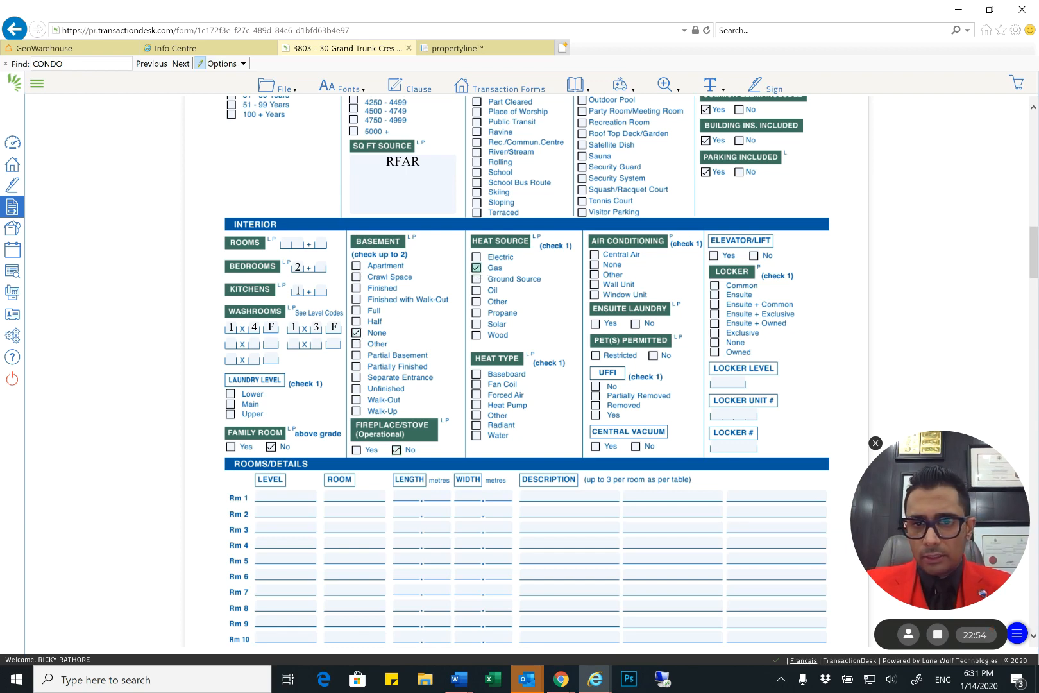
pyautogui.click(476, 395)
pyautogui.click(596, 356)
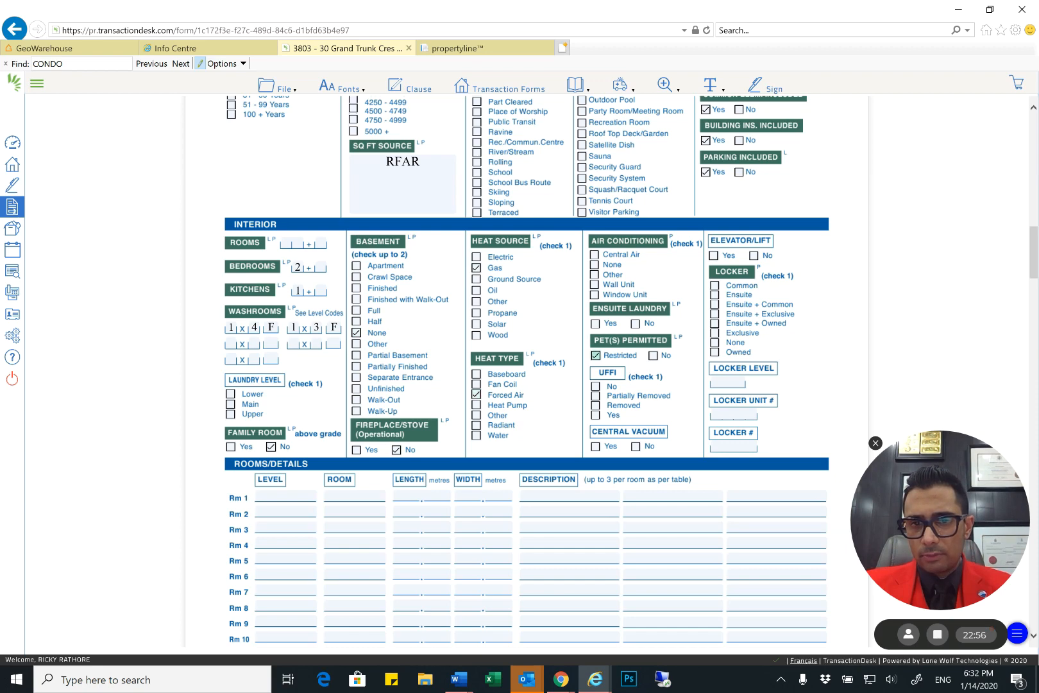
pyautogui.click(595, 324)
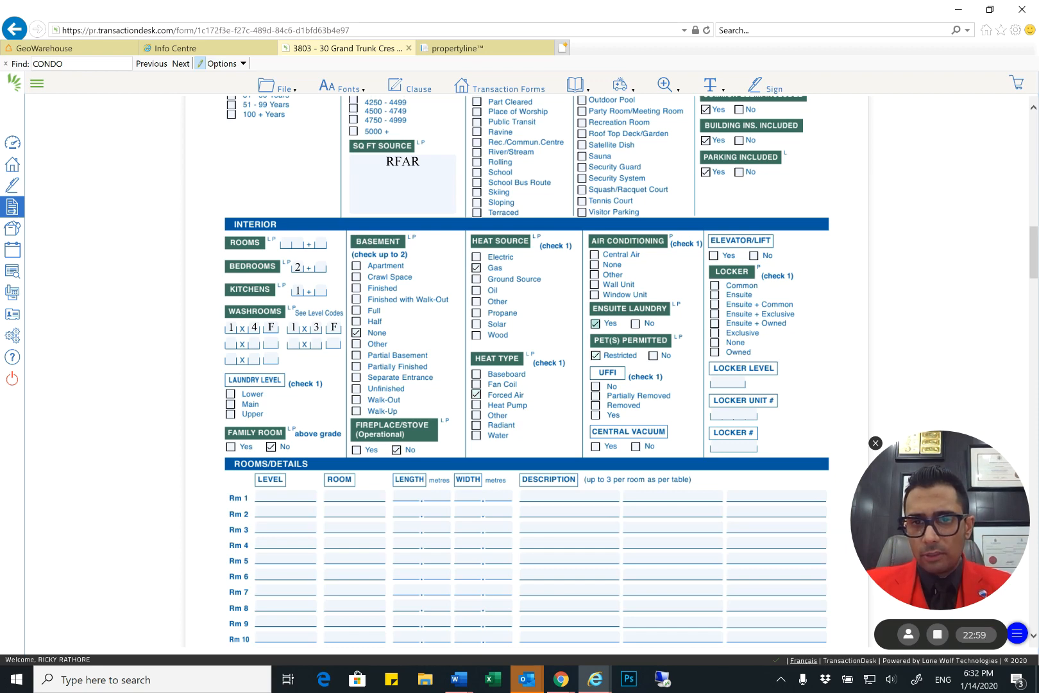
pyautogui.click(594, 254)
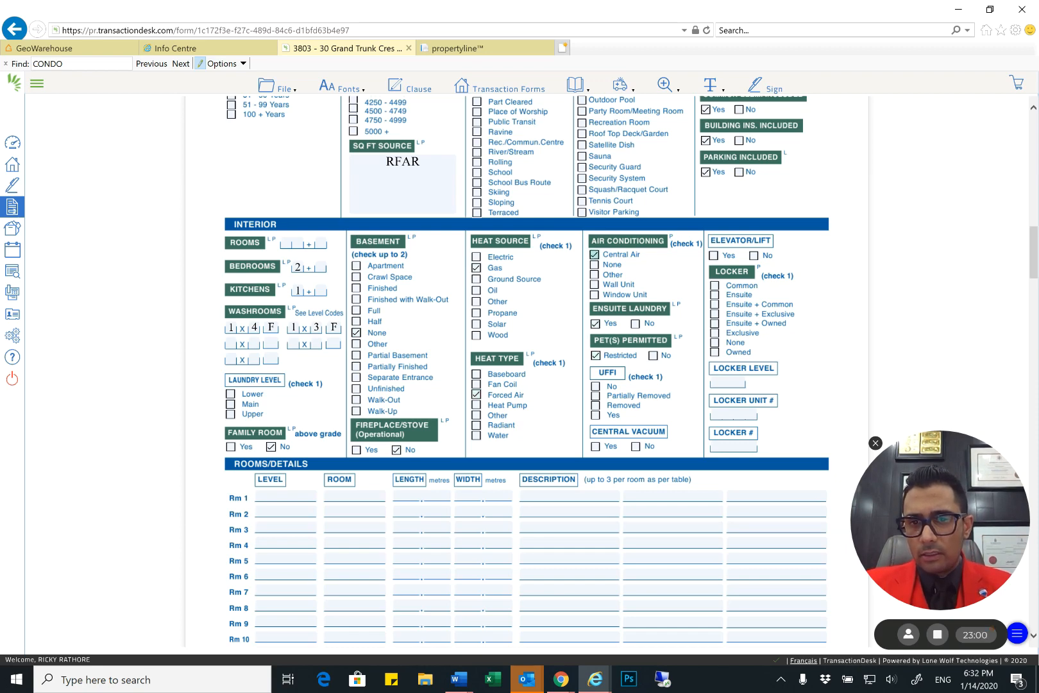
pyautogui.click(715, 352)
pyautogui.press('Tab')
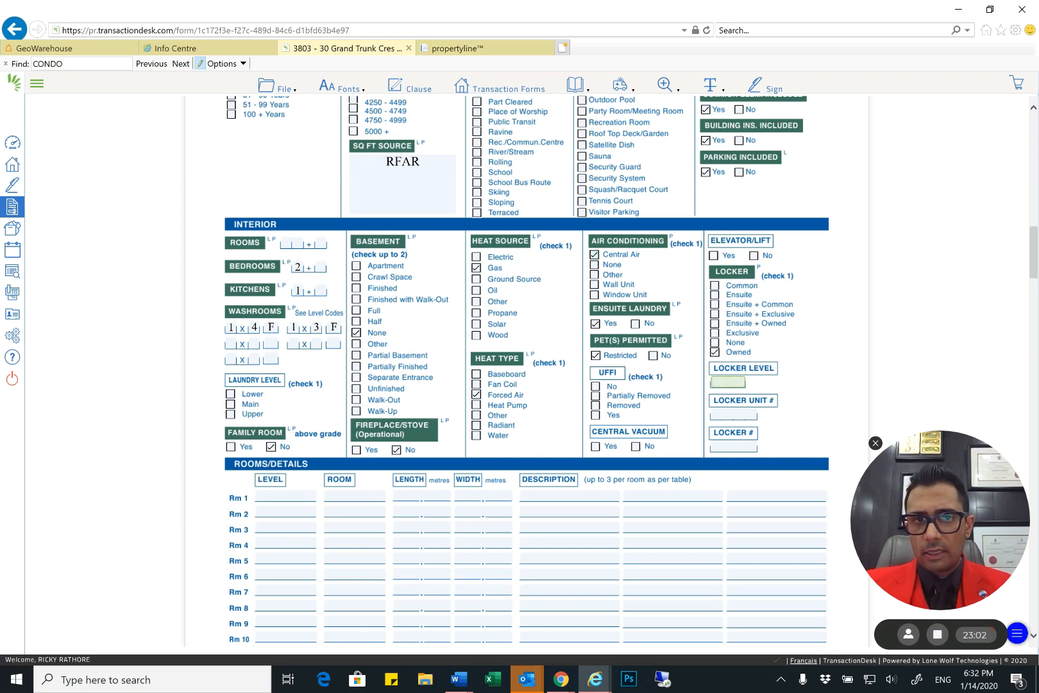
# In Rooms/Details, enter FLAT as the level and KITCHEN as the room for Rm 1
pyautogui.scroll(3, 521, 350)
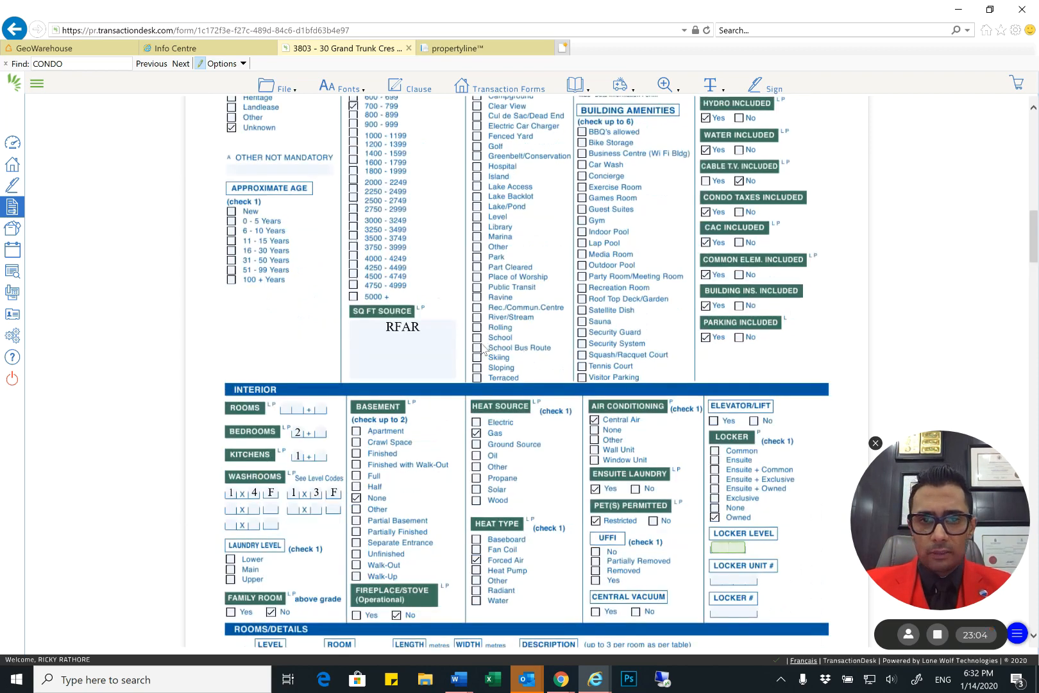
pyautogui.scroll(-1, 521, 349)
pyautogui.scroll(-1, 527, 372)
pyautogui.click(285, 497)
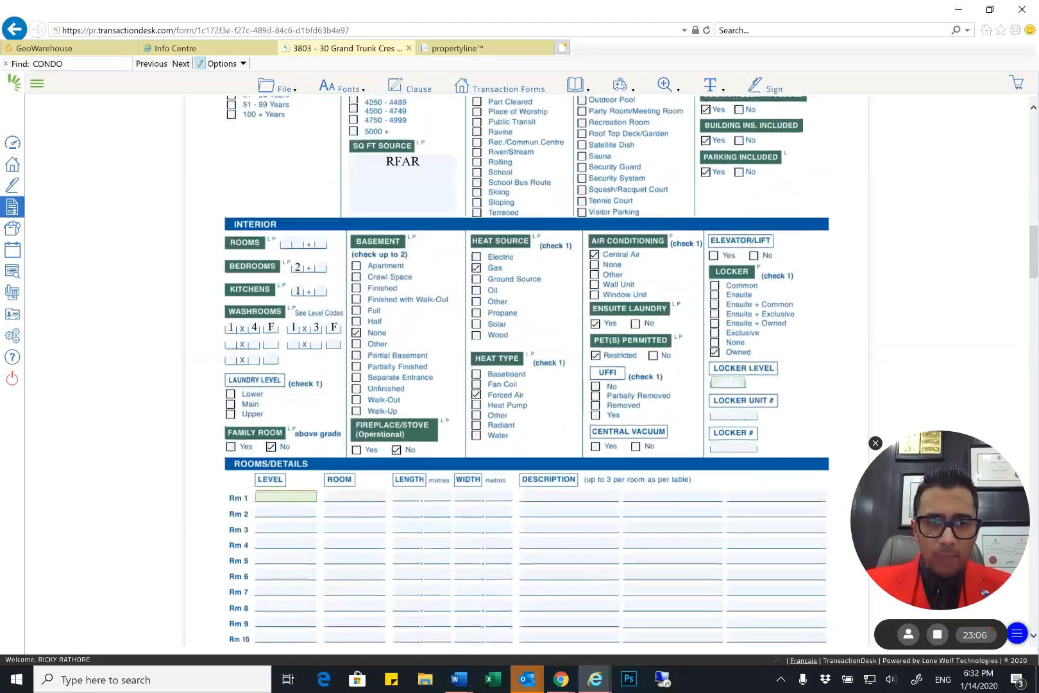
pyautogui.write('flat')
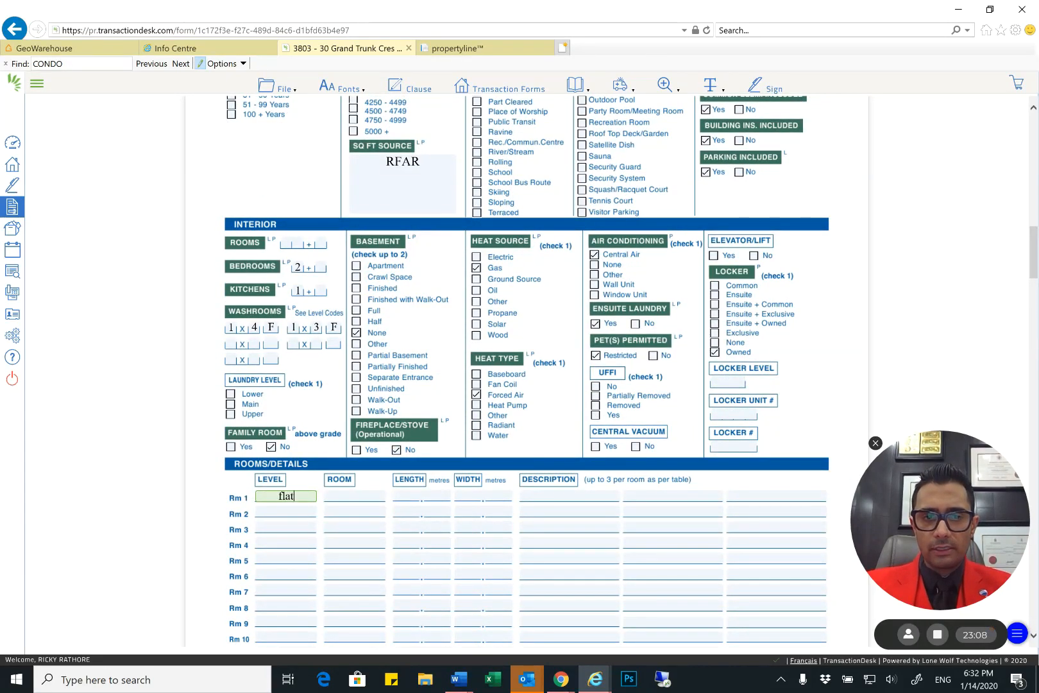
pyautogui.hotkey('shift', 'Home')
pyautogui.write('FLAT')
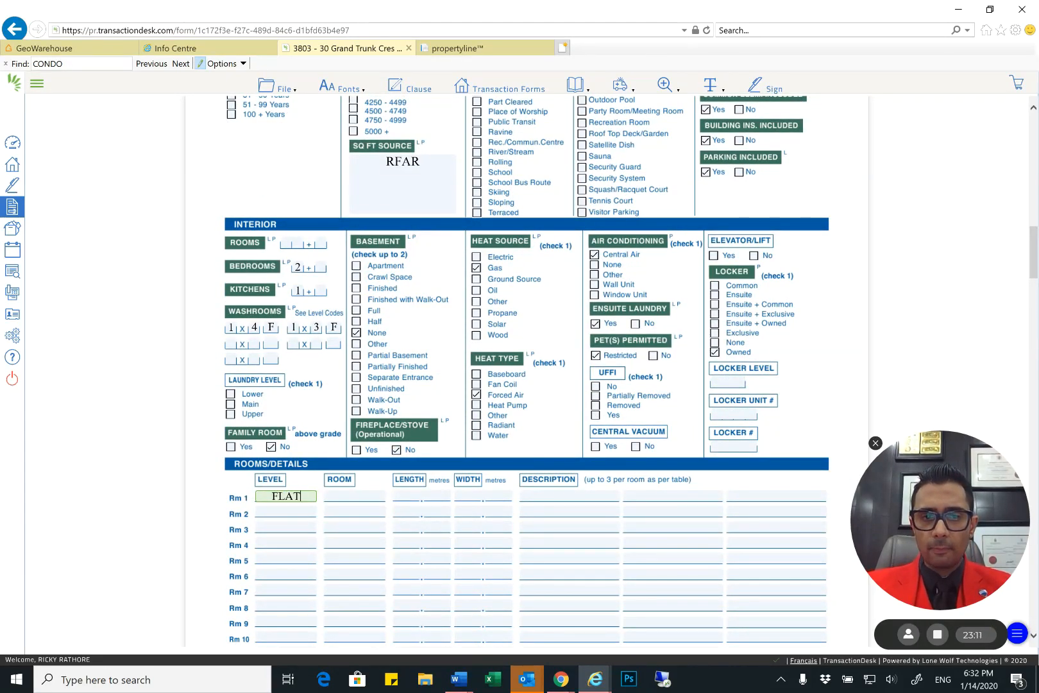
pyautogui.press('Tab')
pyautogui.write('KITCHEN')
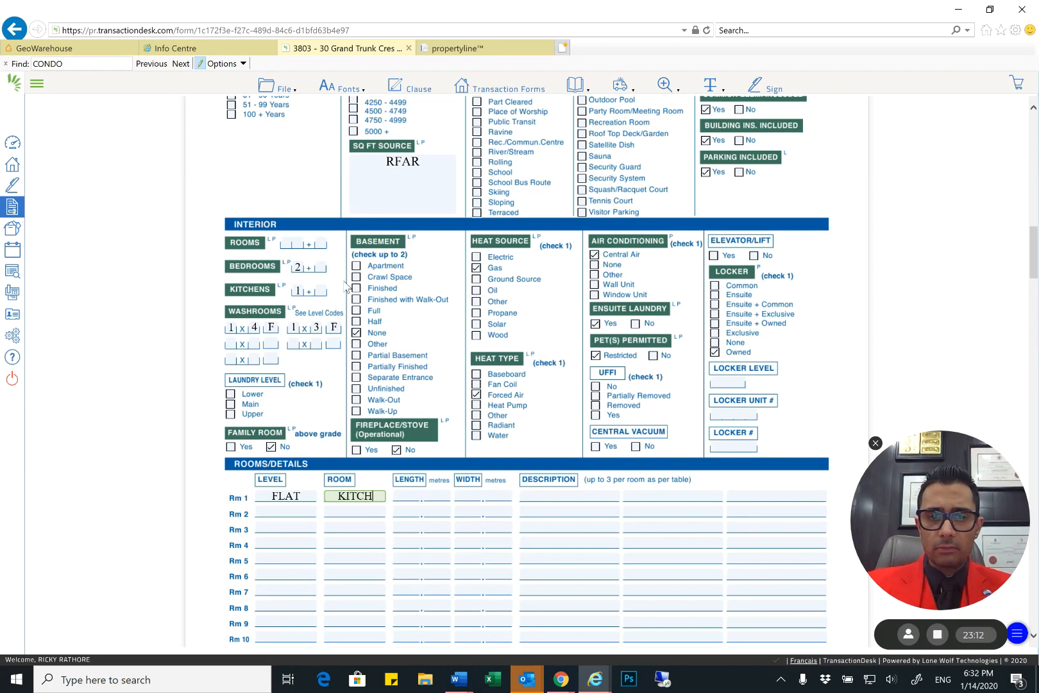
pyautogui.press('Tab')
# Leave the kitchen's length and width blank and enter S/S APPLIANCES as its first description
pyautogui.scroll(-1, 397, 290)
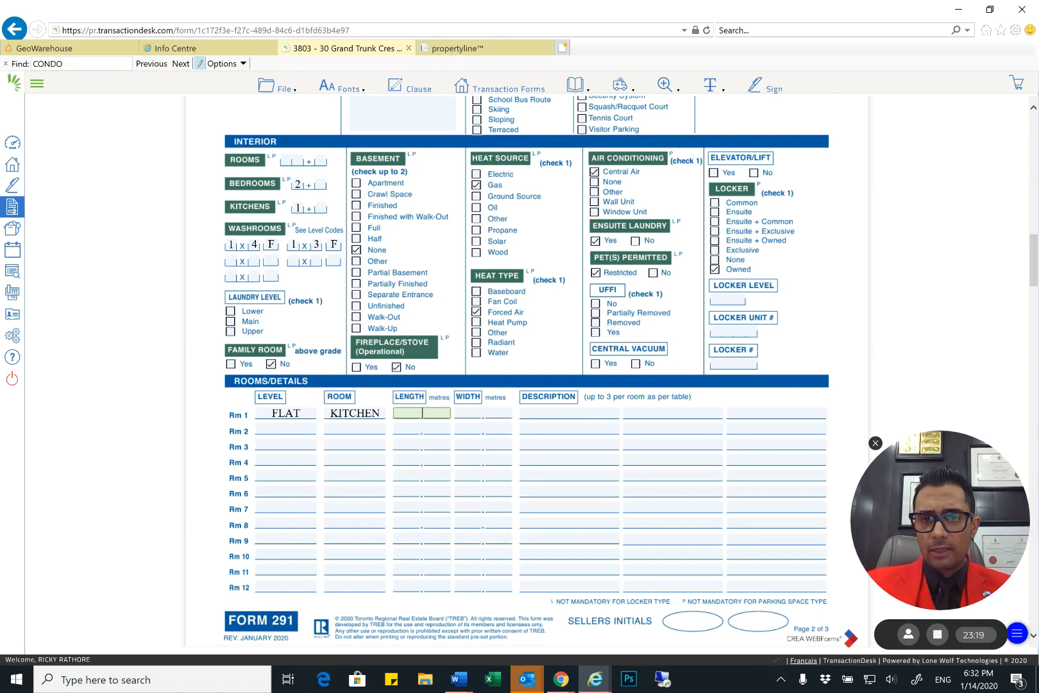
pyautogui.press('Tab')
pyautogui.press('Tab')
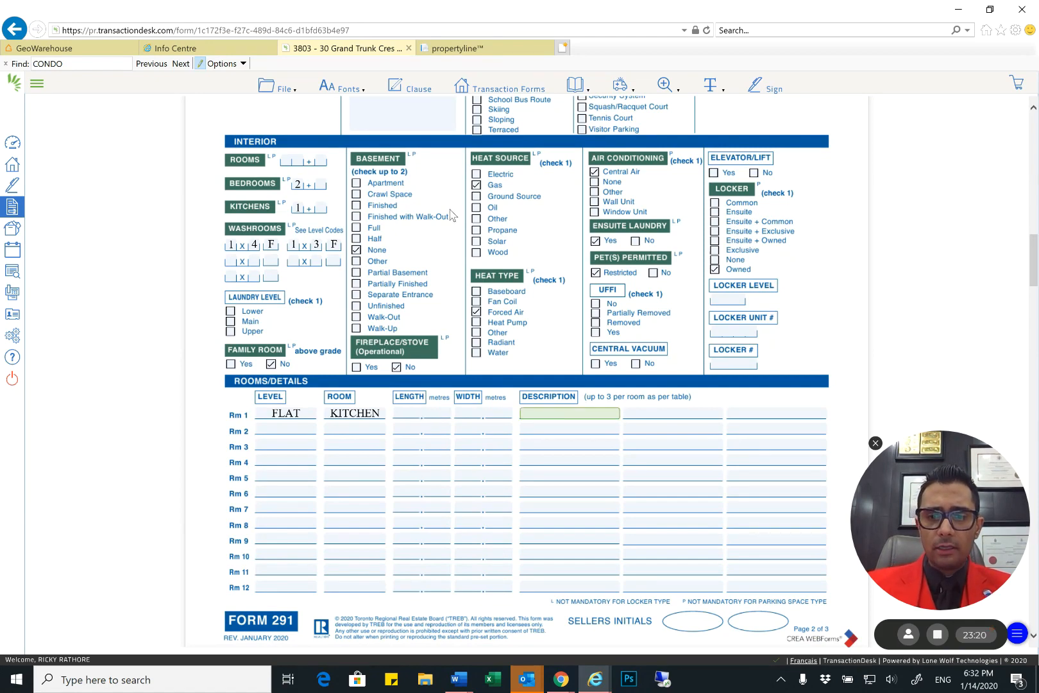
pyautogui.write('SS')
pyautogui.press('BackSpace')
pyautogui.write('/S')
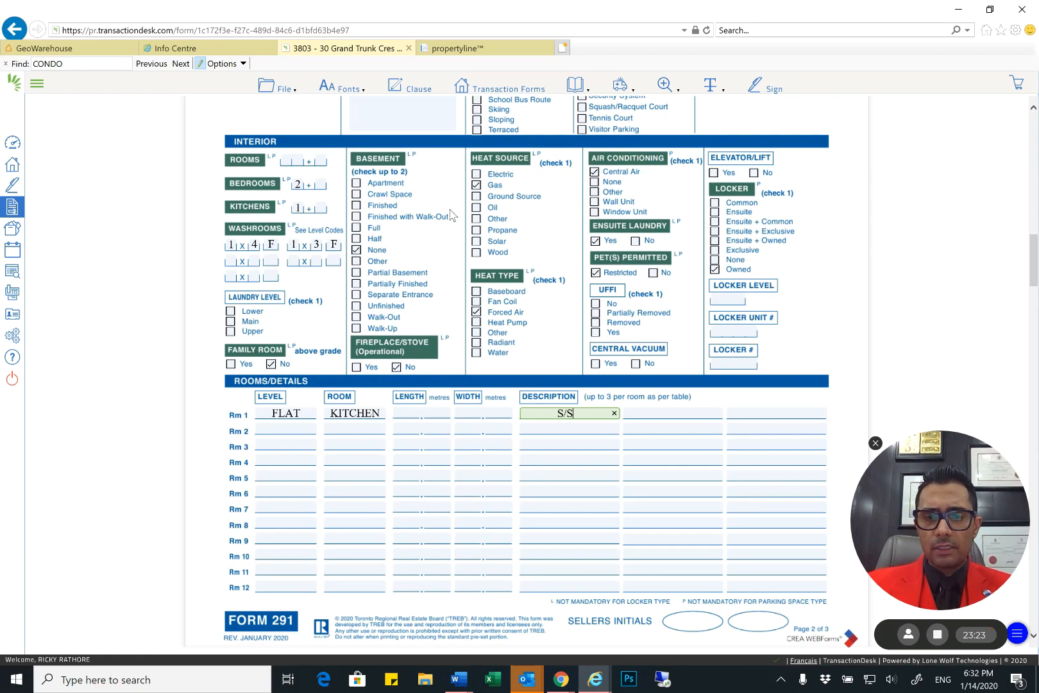
pyautogui.write(' APPLIANCES')
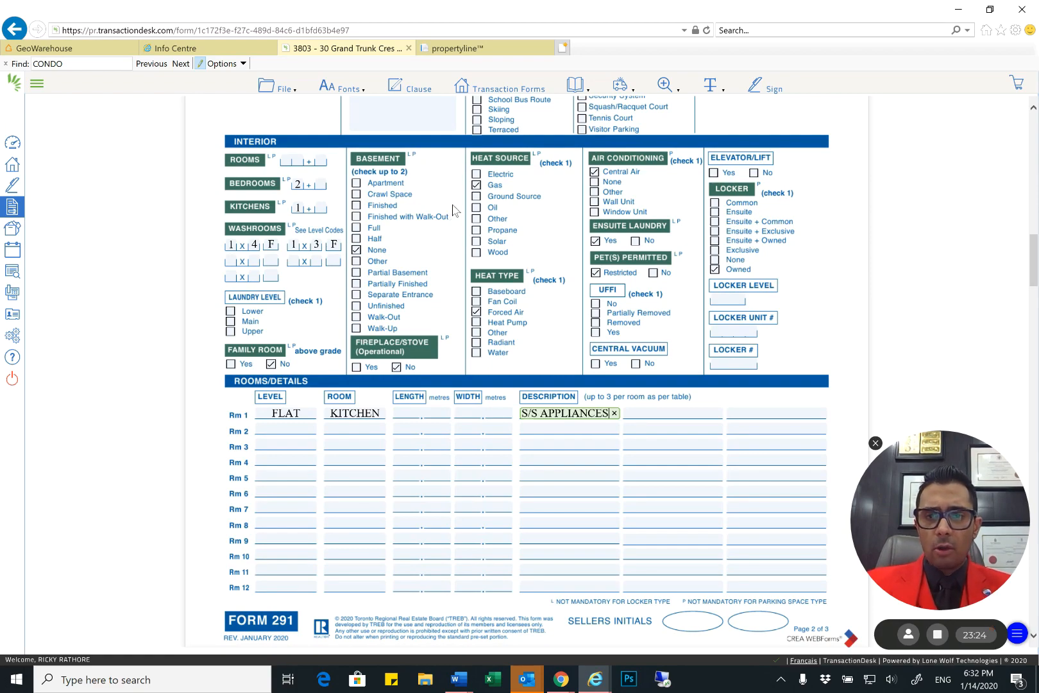
# Check the form's room description lists and add OPEN CONCEPT and BREAKFAST BAR as the kitchen's remaining descriptions
pyautogui.scroll(-5, 491, 274)
pyautogui.scroll(-10, 491, 274)
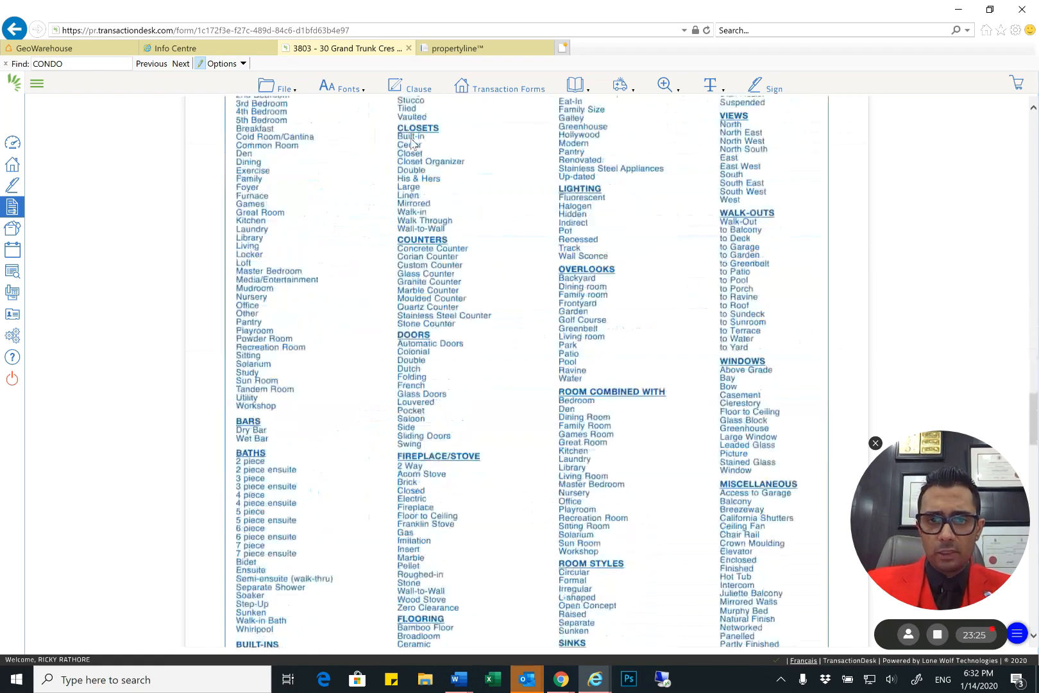
pyautogui.scroll(-5, 526, 371)
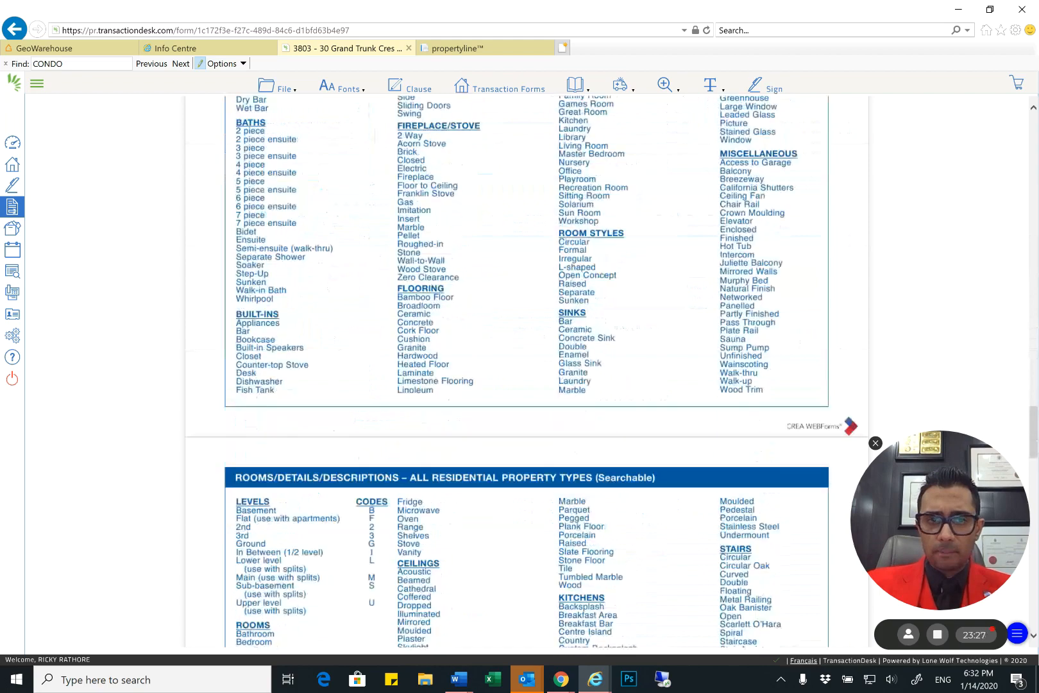
pyautogui.scroll(3, 526, 371)
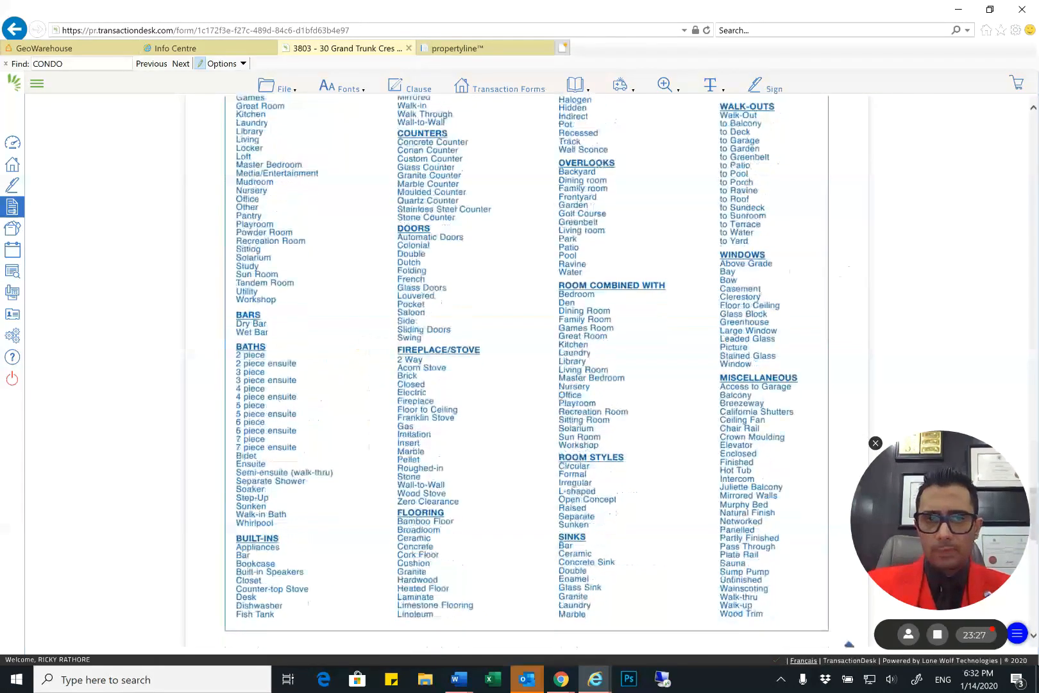
pyautogui.scroll(1, 526, 371)
pyautogui.scroll(10, 526, 370)
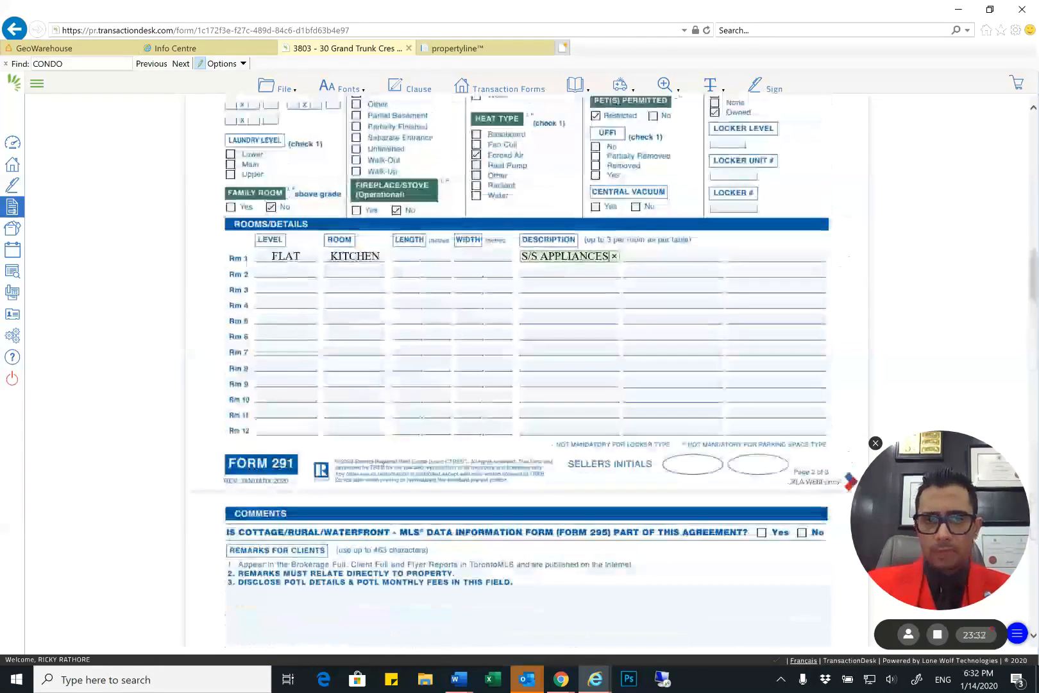
pyautogui.press('Tab')
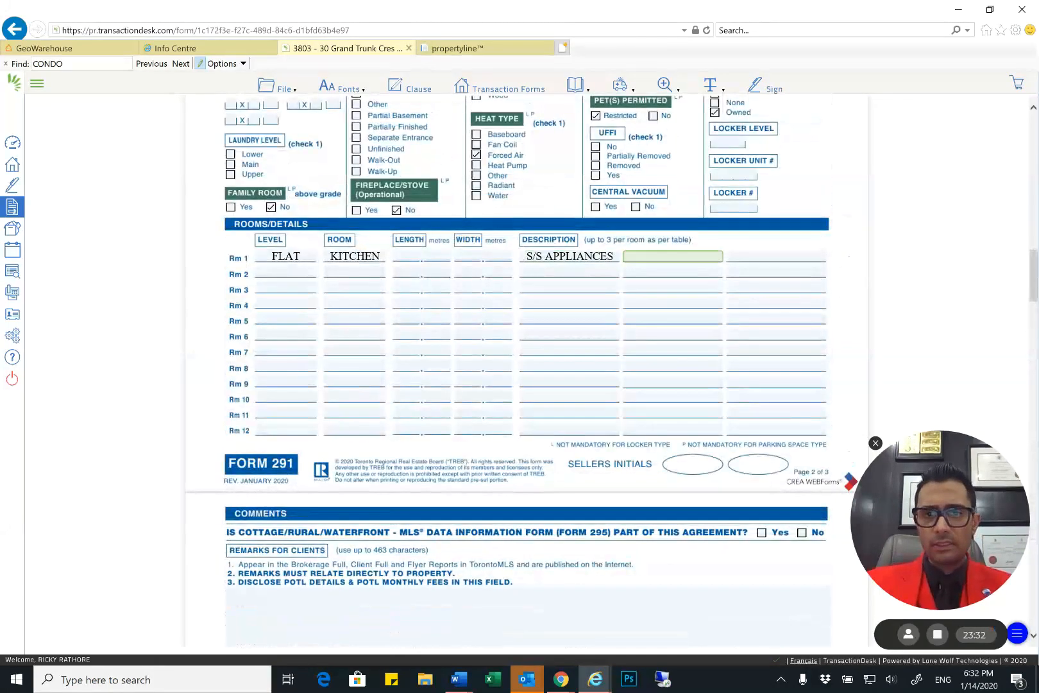
pyautogui.write('OPEN CONCEPT')
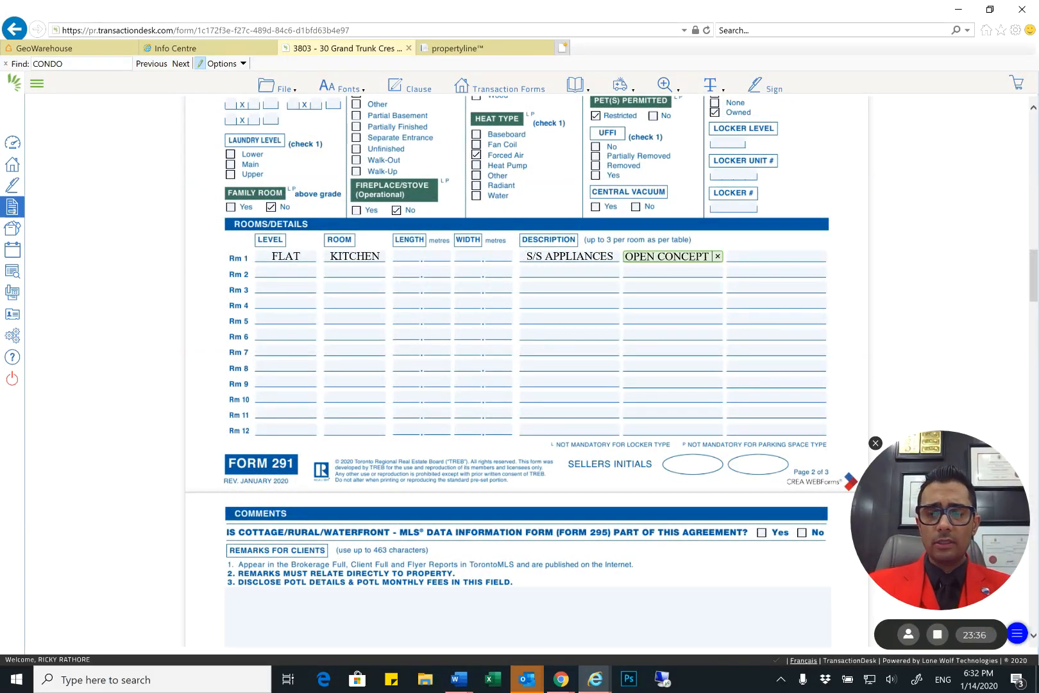
pyautogui.press('Tab')
pyautogui.write('BREAKFAST BAR')
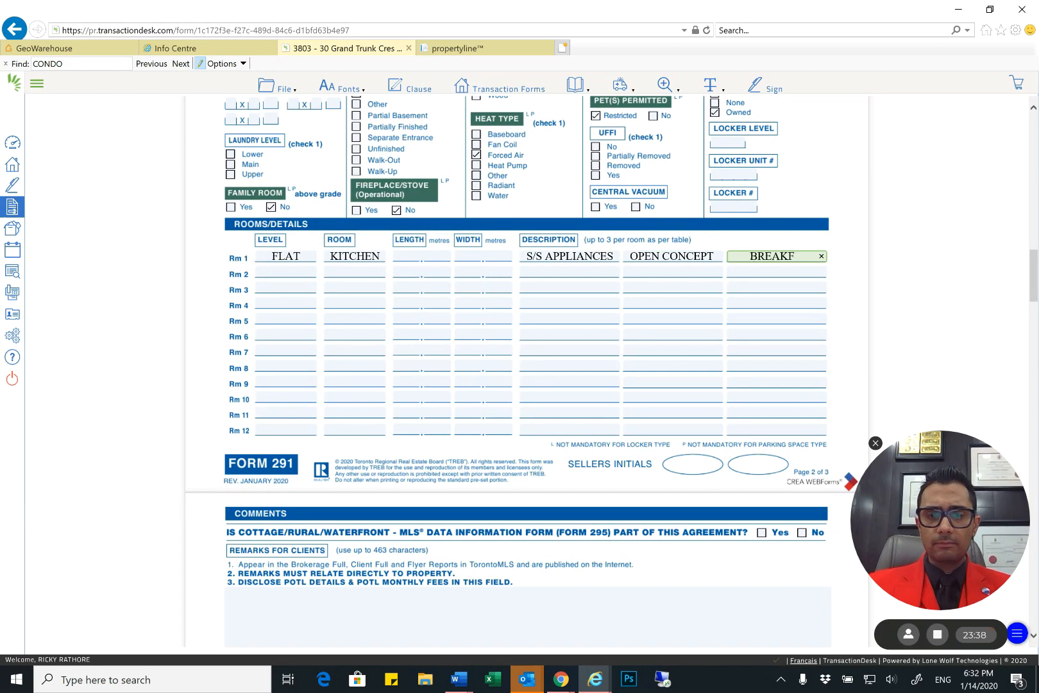
# In Rooms/Details, enter FLAT as the level and LIVING as the room for Rm 2, leaving its length and width blank
pyautogui.press('Tab')
pyautogui.write('FLAT')
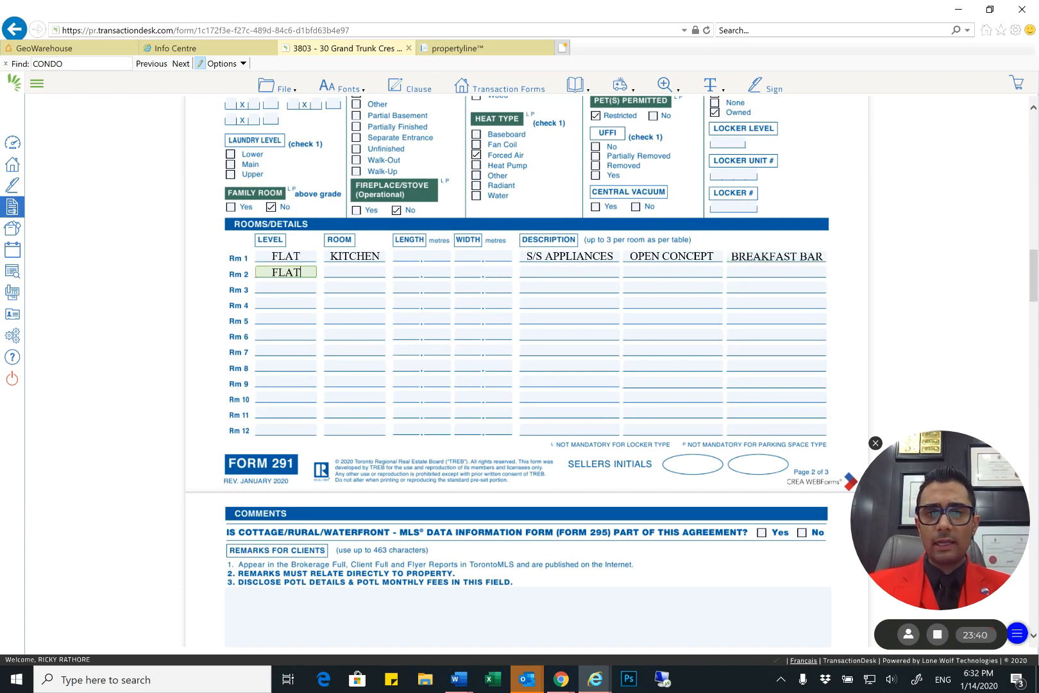
pyautogui.press('Tab')
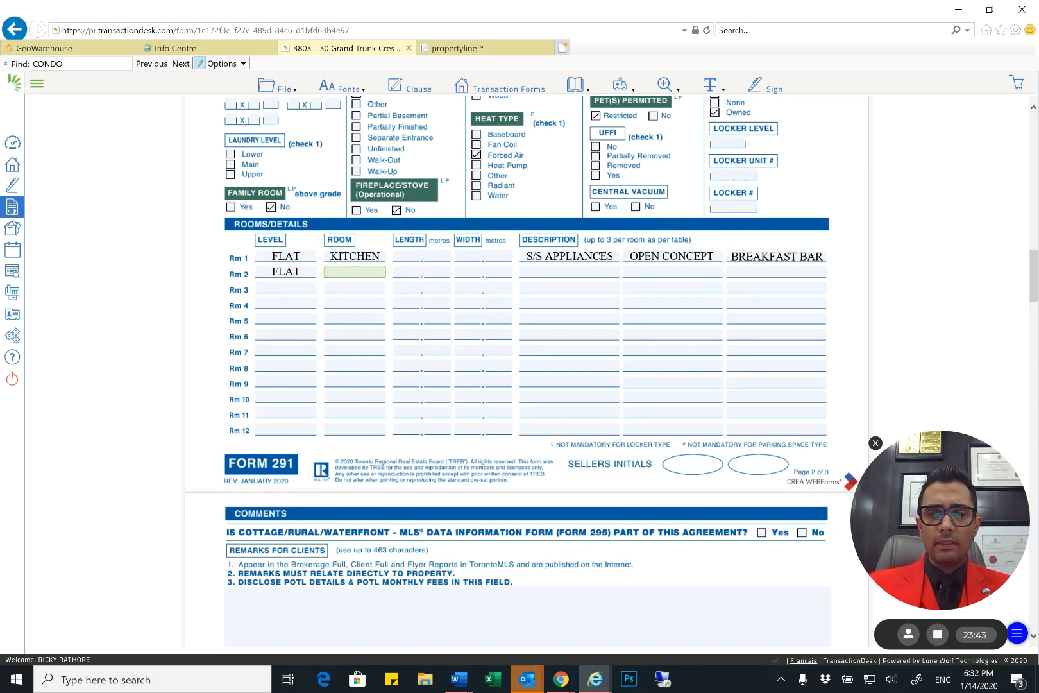
pyautogui.write('LIVING')
pyautogui.press('Tab')
pyautogui.press('Tab')
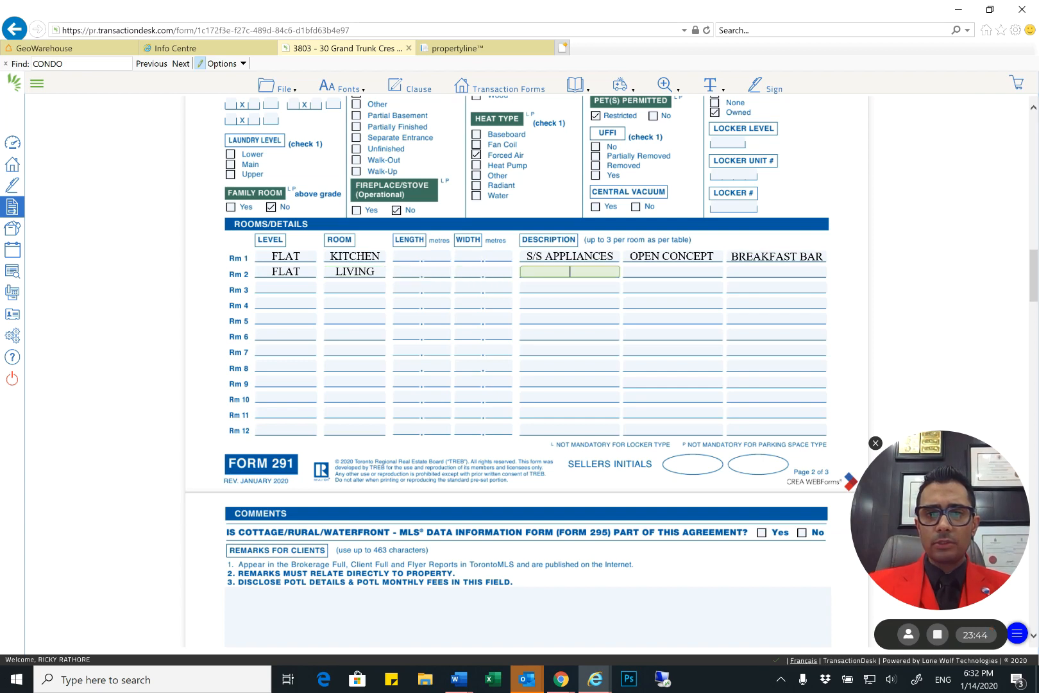
# Enter COM W/ DIN, W/O TO BALC and LAMINATE FL as the living room's three descriptions
pyautogui.write('COM W/ DIN')
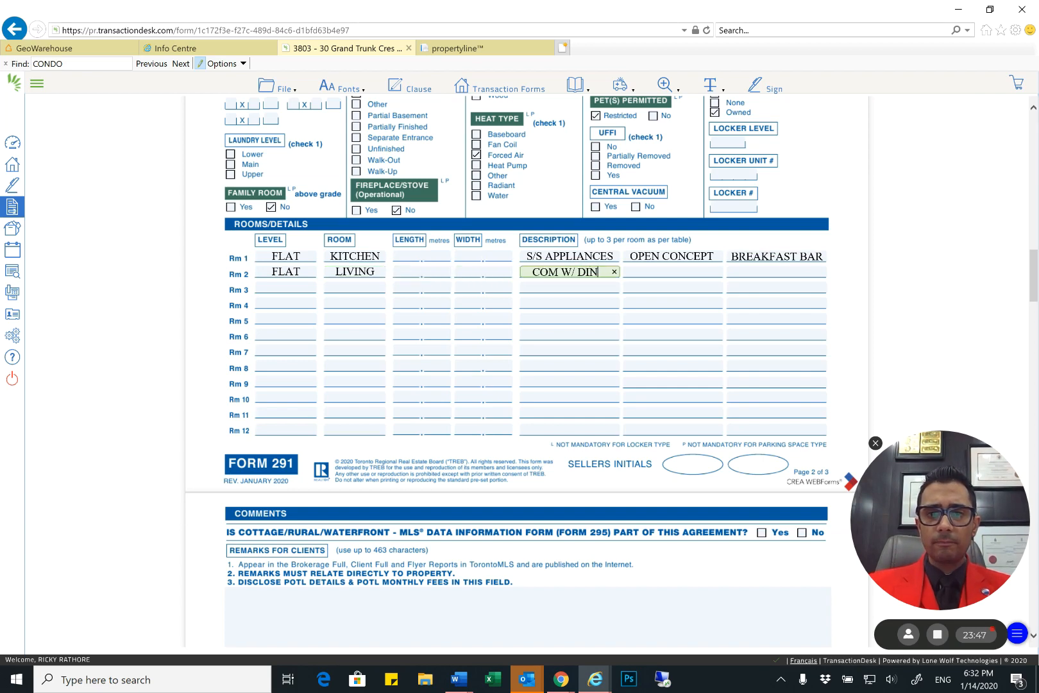
pyautogui.press('Tab')
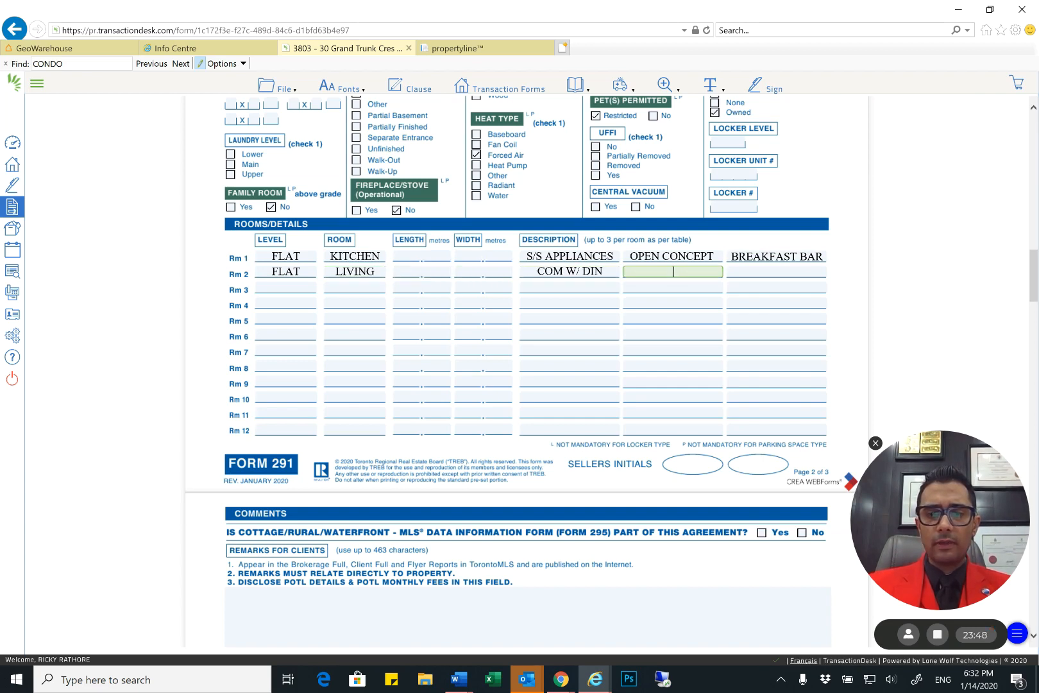
pyautogui.write('W/O TO')
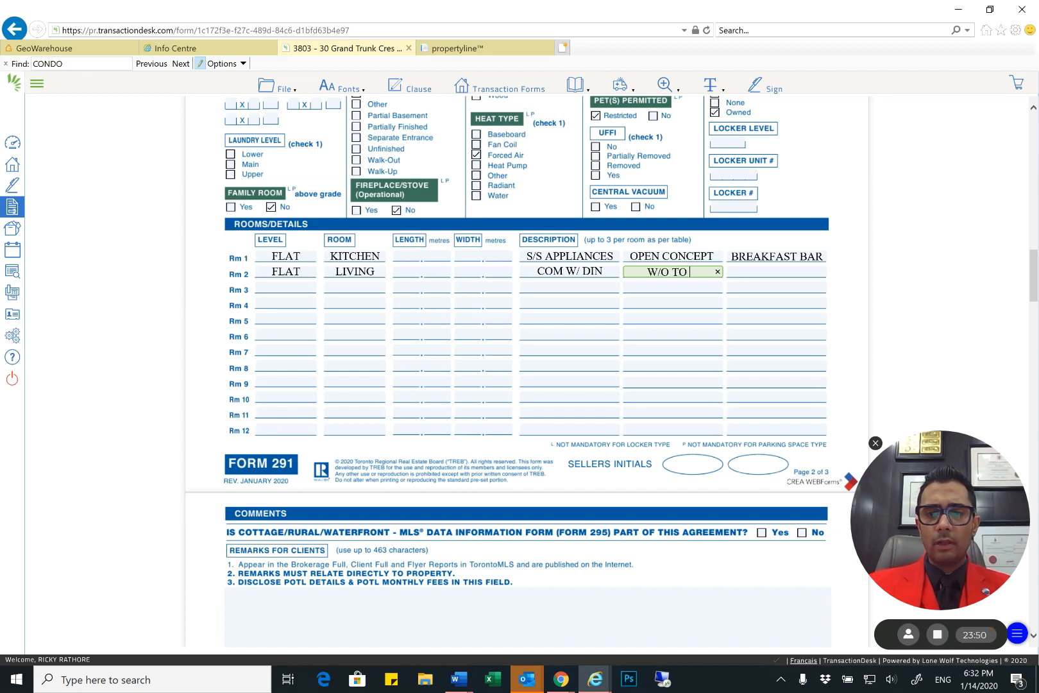
pyautogui.write(' BALC')
pyautogui.press('Tab')
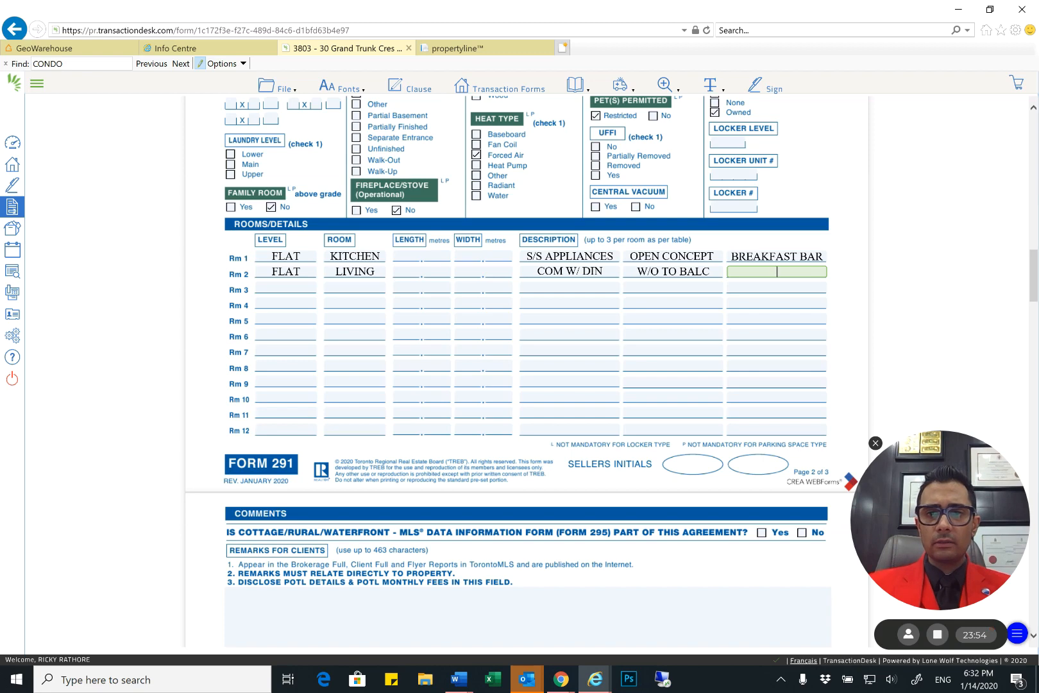
pyautogui.write('LAM')
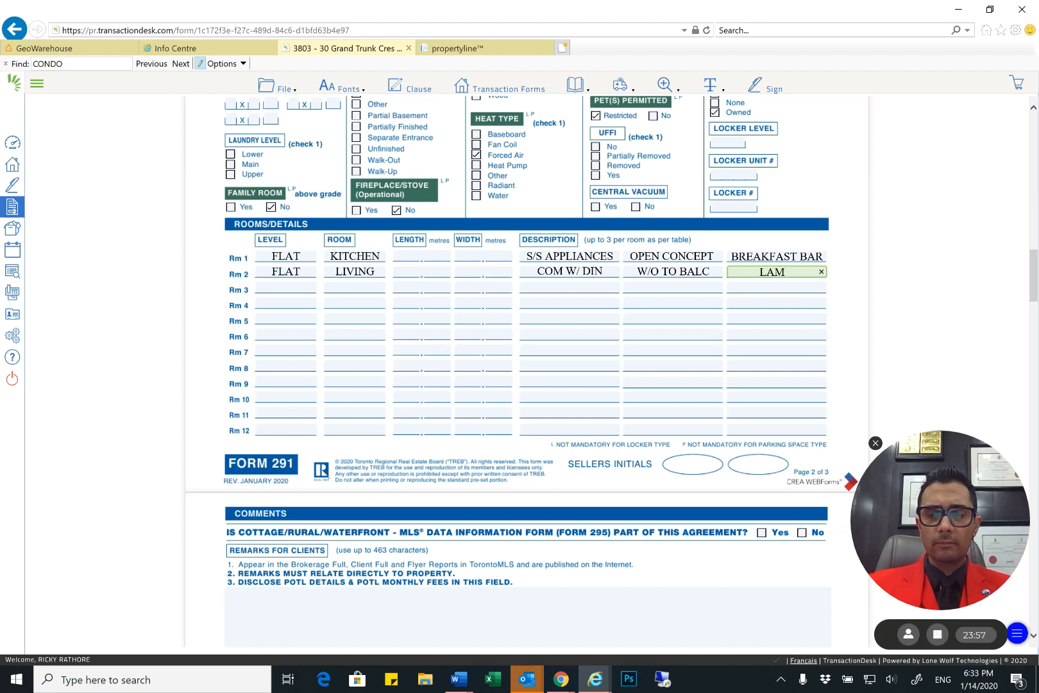
pyautogui.write('INATE FL')
# Enter FLAT as the level and DINING as the room for Rm 3, leaving its length and width blank
pyautogui.press('Tab')
pyautogui.write('F')
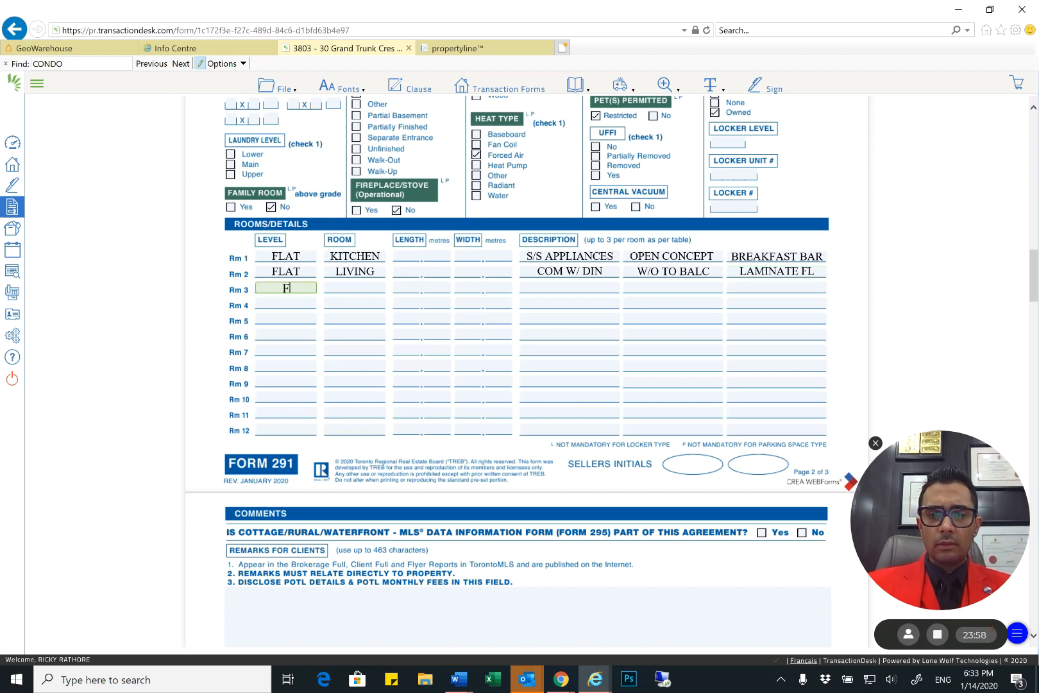
pyautogui.write('LAT')
pyautogui.press('Tab')
pyautogui.write('DINING')
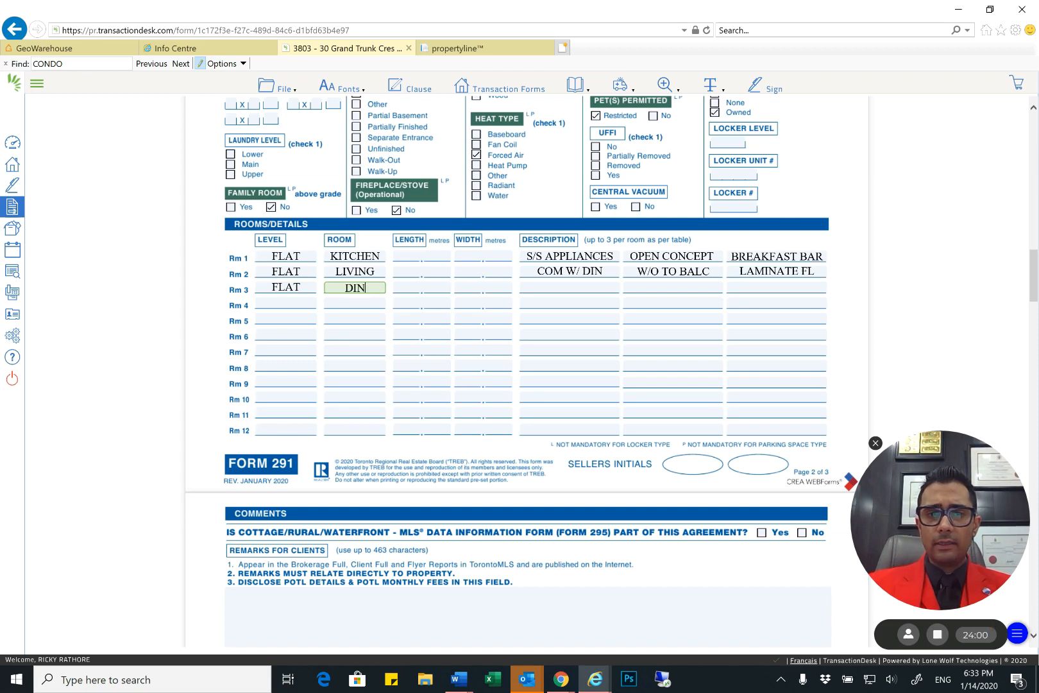
pyautogui.press('Tab')
pyautogui.press('Tab')
# Enter COM W/LIV as the dining room's first description and LAMINATE FLR as its third, leaving the second blank
pyautogui.press('Tab')
pyautogui.write('COM')
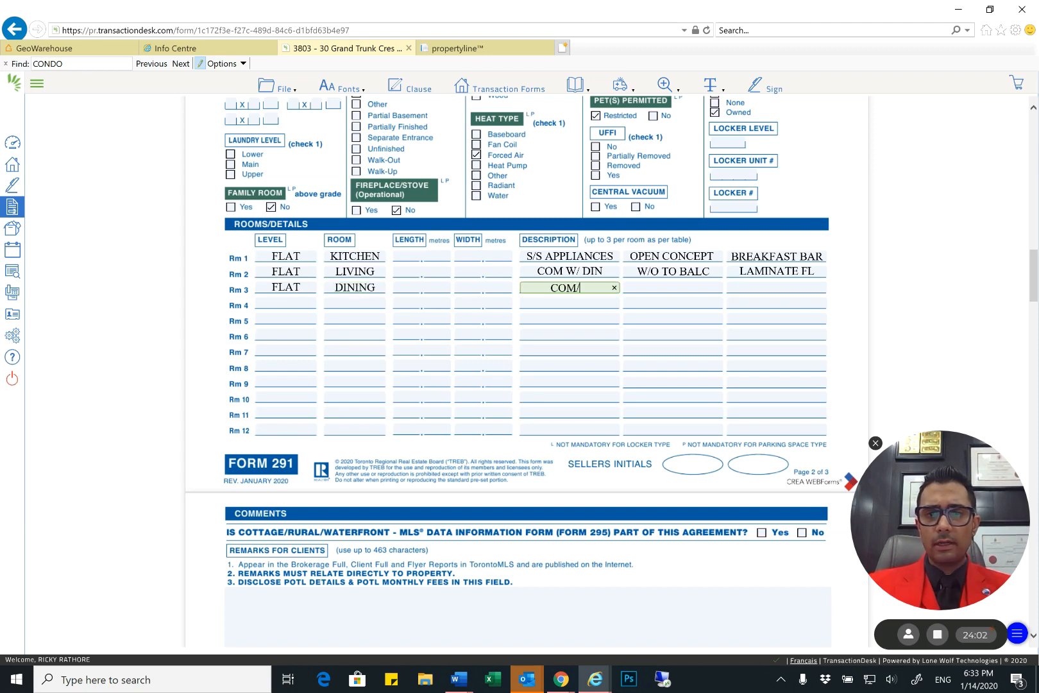
pyautogui.write(' W/LIV')
pyautogui.press('Tab')
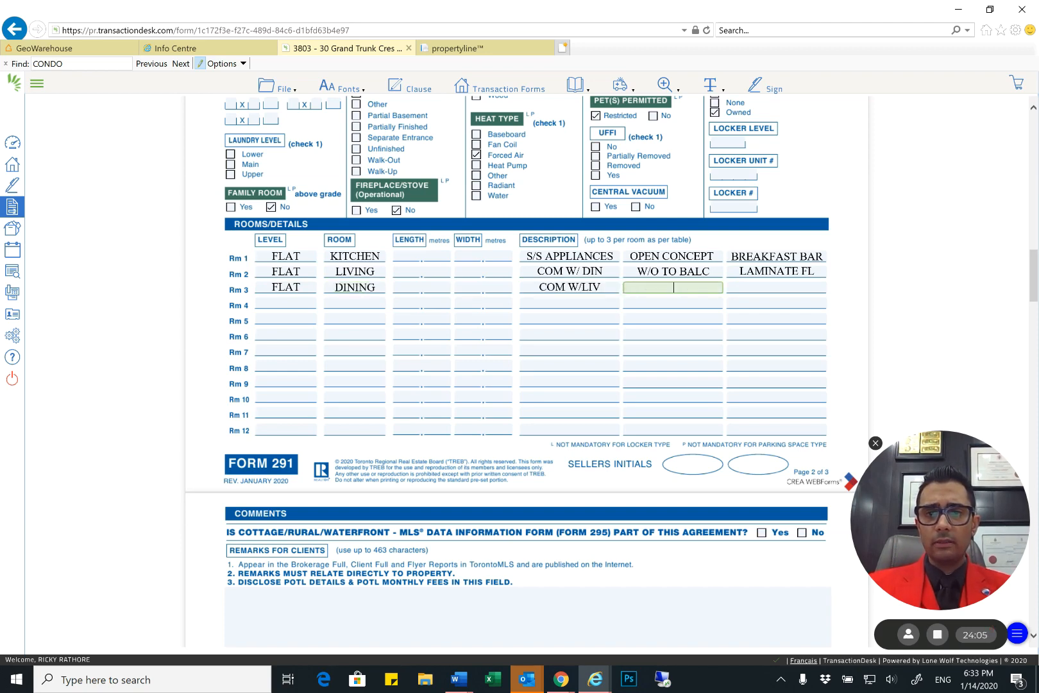
pyautogui.press('Tab')
pyautogui.write('LAMINATE FLR')
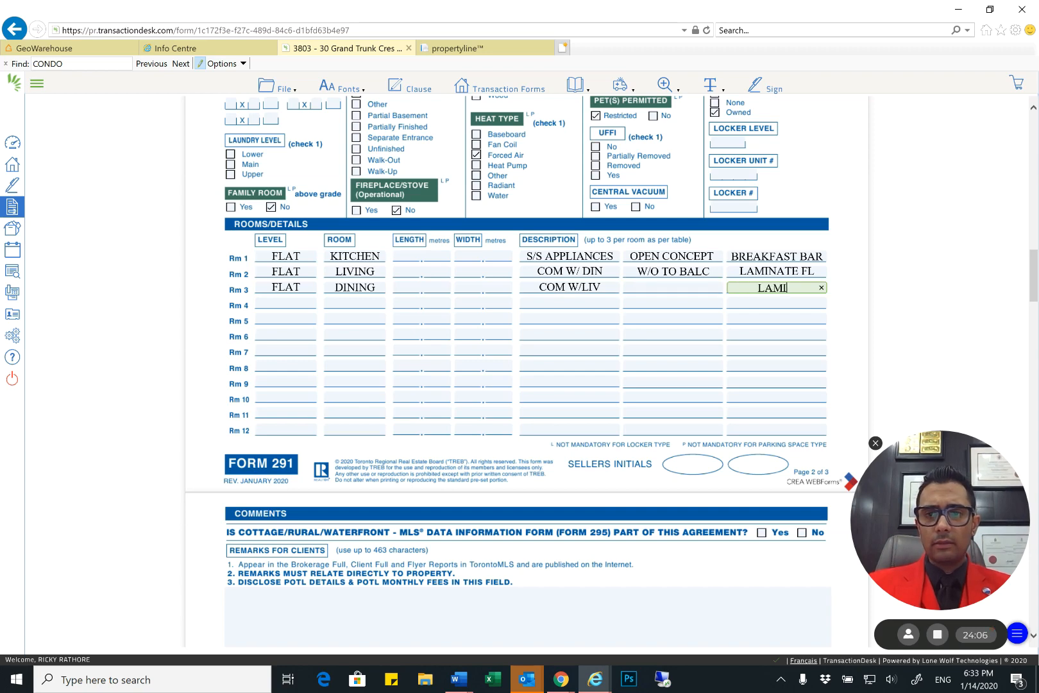
# Enter FLAT as the level and MASTER as the room for Rm 4, leaving its length and width blank
pyautogui.press('Tab')
pyautogui.write('F')
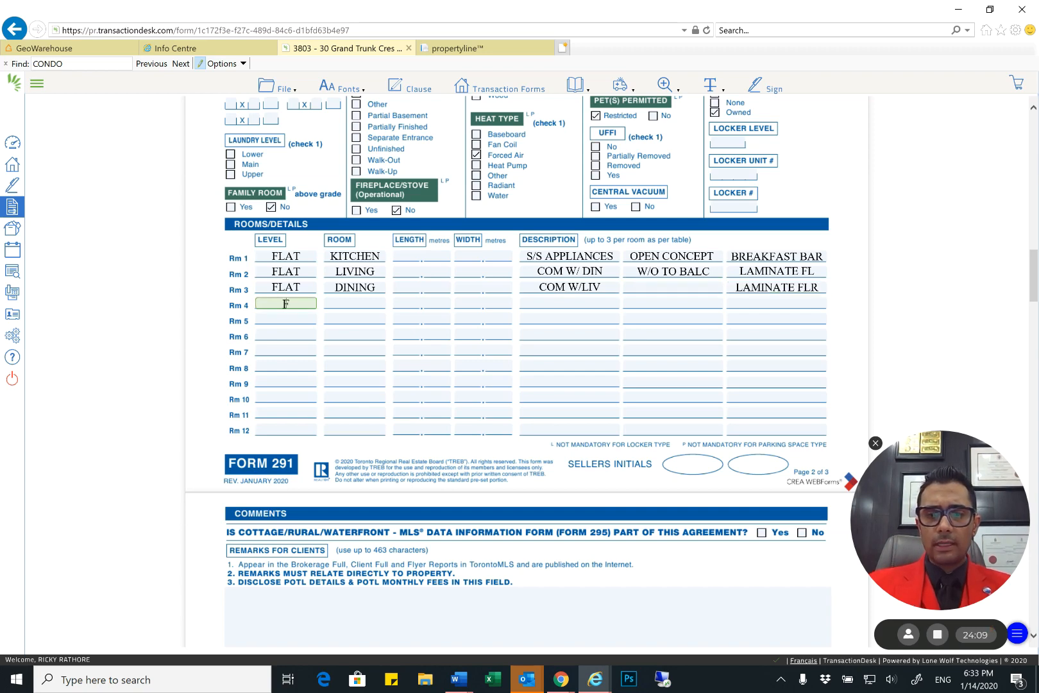
pyautogui.write('LAT')
pyautogui.press('Tab')
pyautogui.write('MAS')
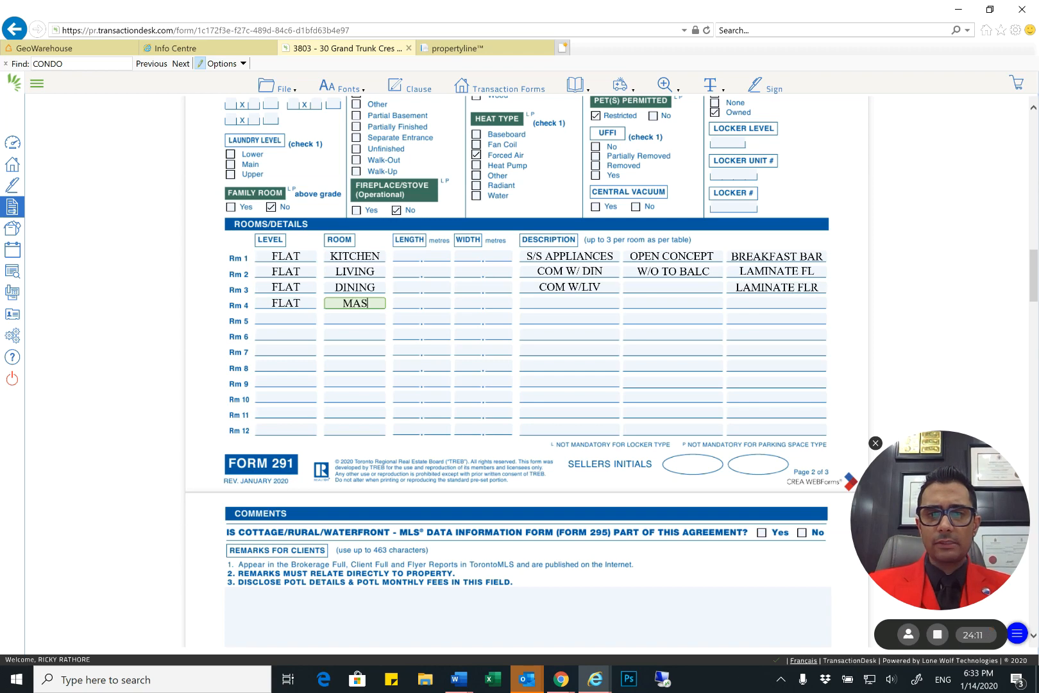
pyautogui.write('TER')
pyautogui.press('Tab')
pyautogui.press('Tab')
pyautogui.press('Tab')
# Describe the master with WINDOW, CLOSET and LAMINATE FL, and shorten the dining room's flooring description to LAMINATE FL
pyautogui.write('WINDOW')
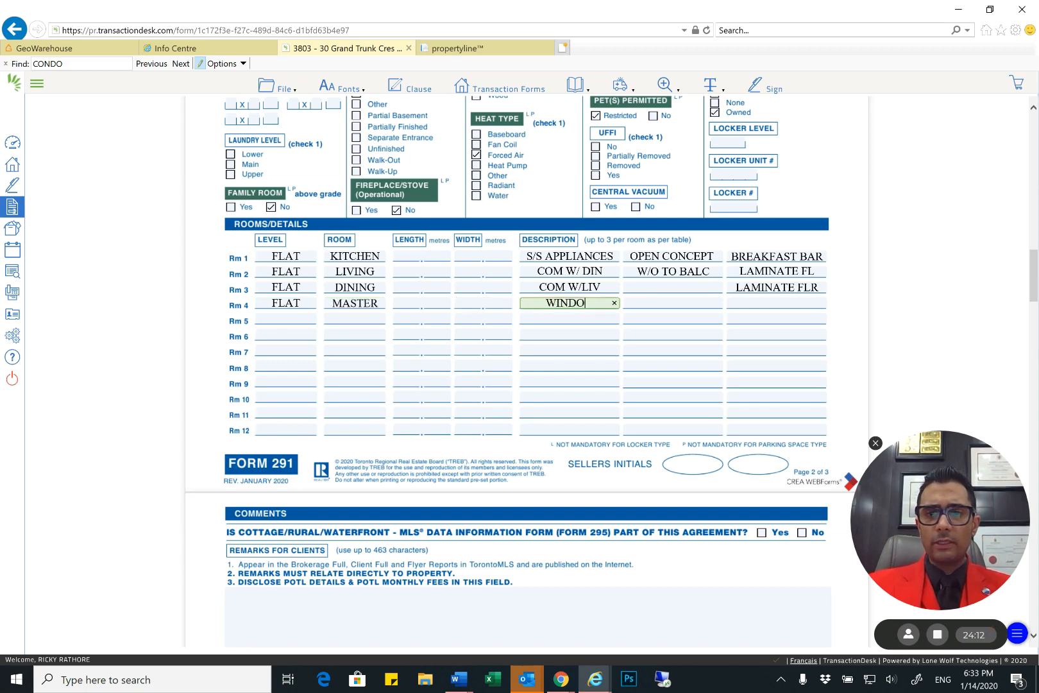
pyautogui.press('Tab')
pyautogui.write('CLOSER')
pyautogui.press('BackSpace')
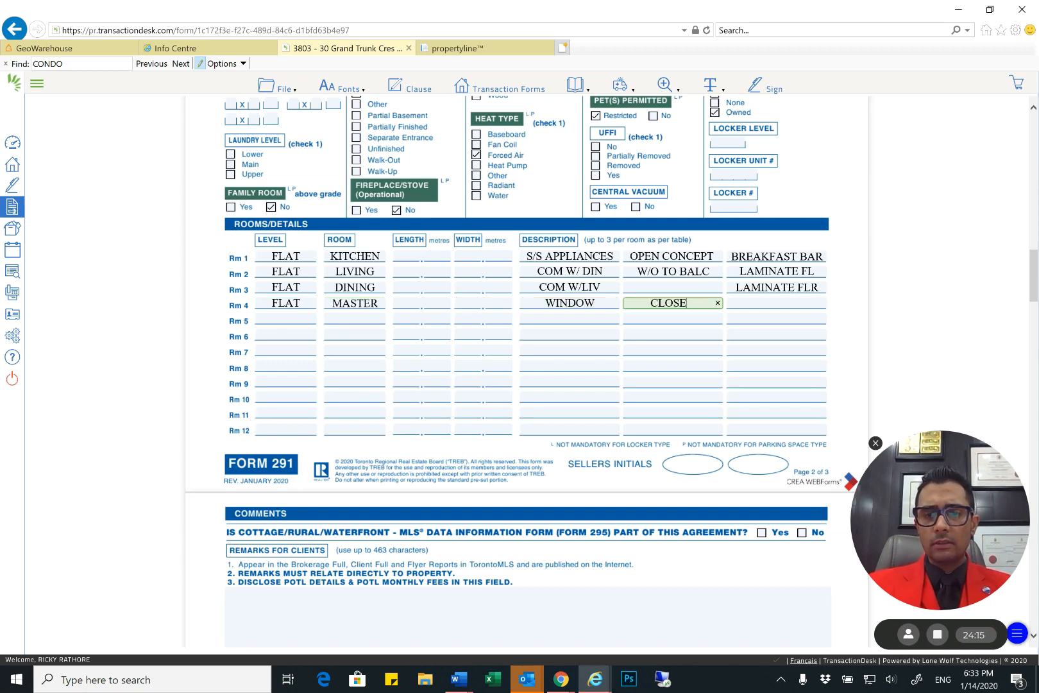
pyautogui.write('T')
pyautogui.press('Tab')
pyautogui.write('LAMINATE ')
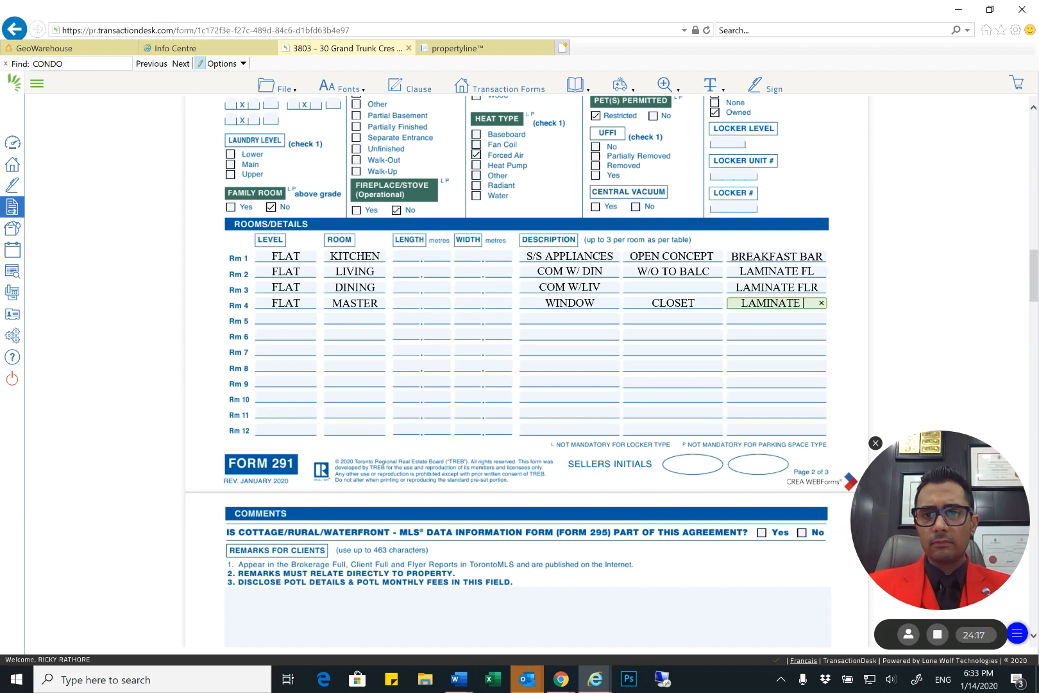
pyautogui.write('FL')
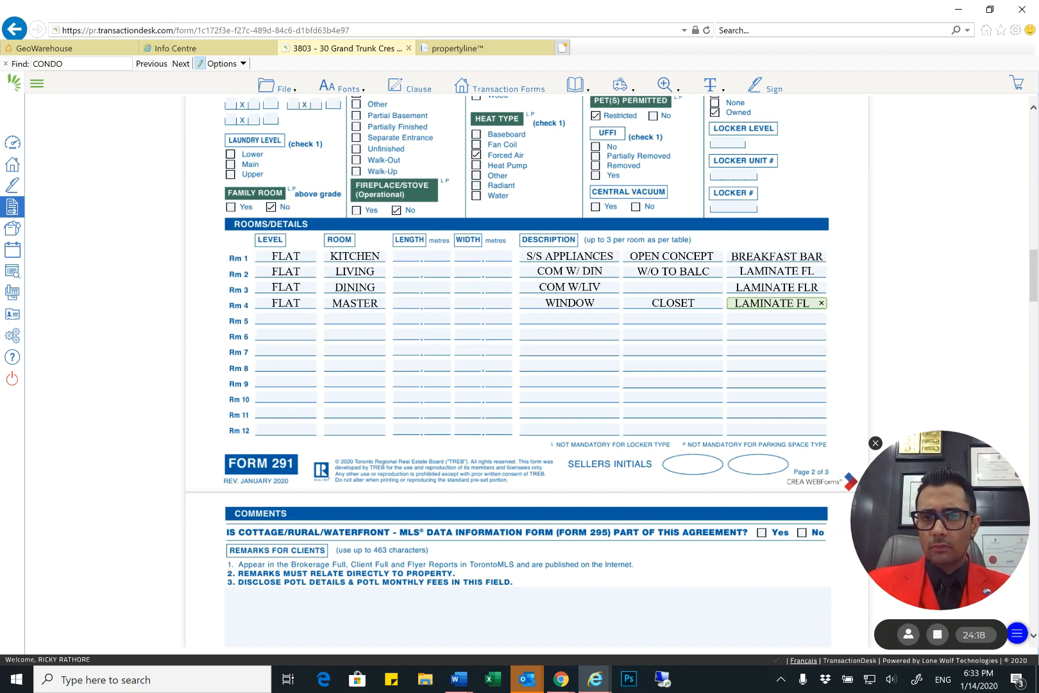
pyautogui.click(807, 288)
pyautogui.press('BackSpace')
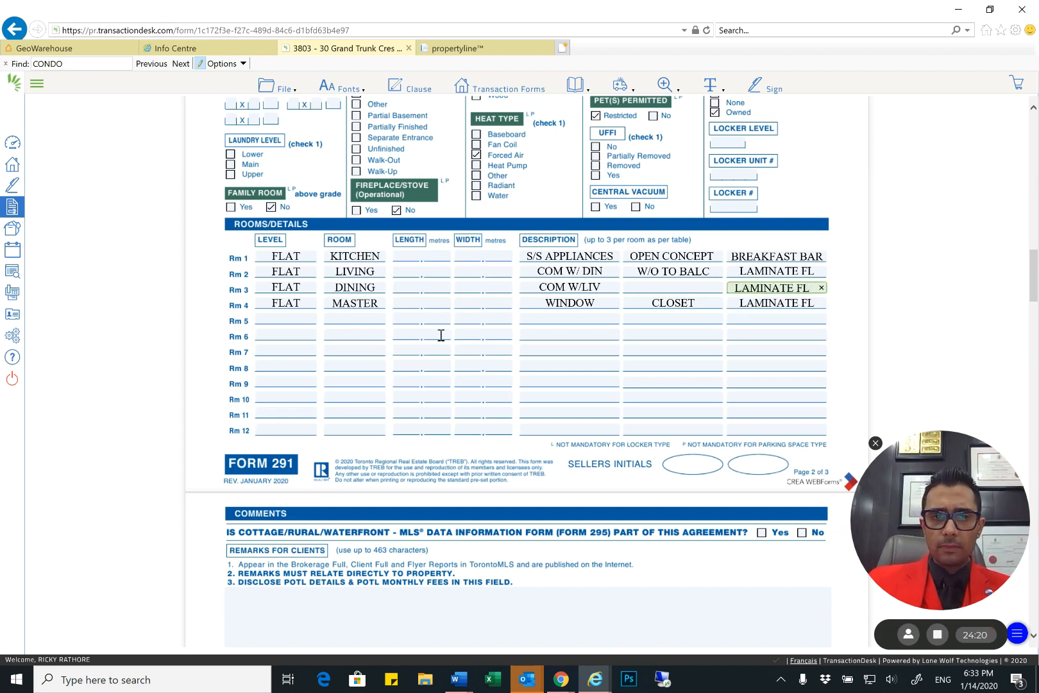
# Enter FLAT as the level for Rm 5
pyautogui.click(303, 317)
pyautogui.write('FLA')
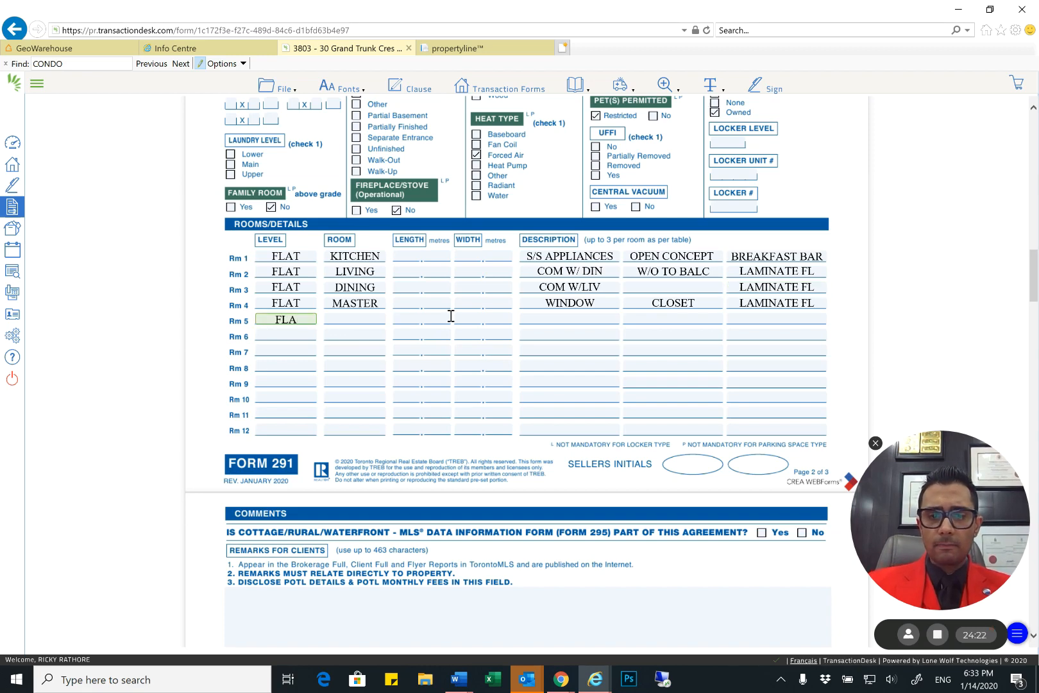
pyautogui.write('T')
pyautogui.press('BackSpace')
pyautogui.press('BackSpace')
pyautogui.press('BackSpace')
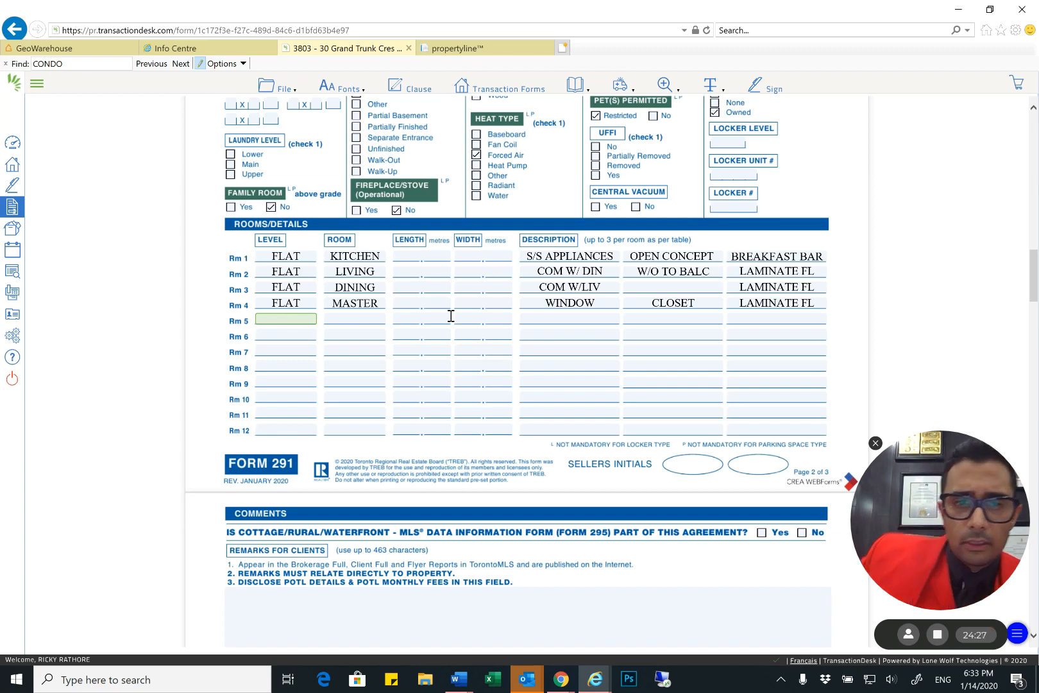
pyautogui.write('FLAT')
pyautogui.press('Tab')
# Enter 2ND BR as the room for Rm 5, leaving its length and width blank
pyautogui.write('2N')
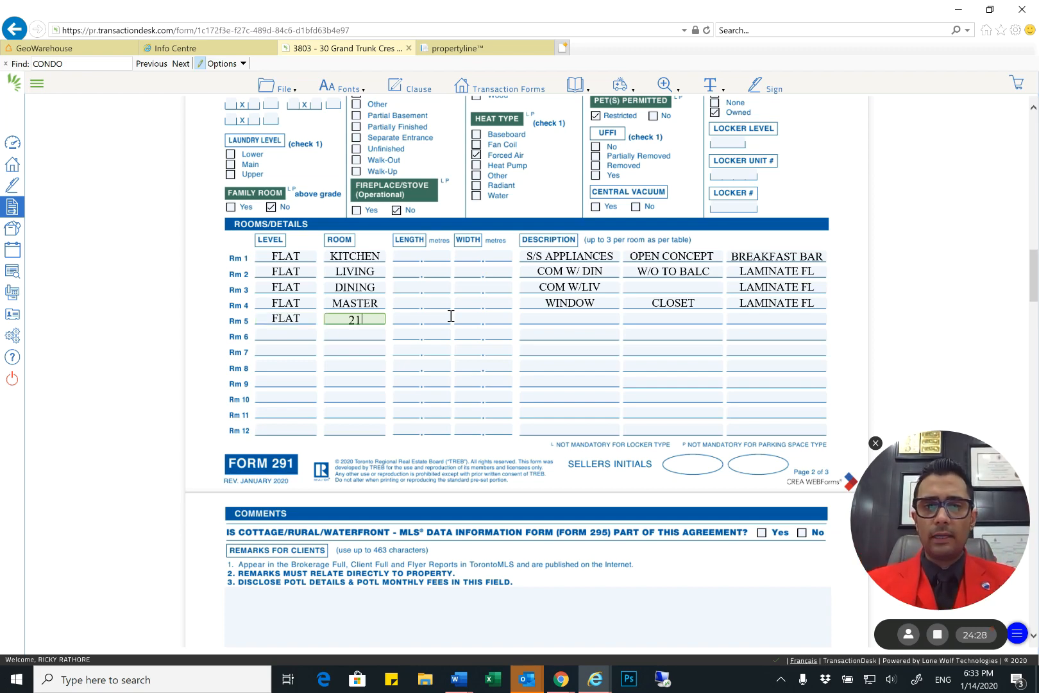
pyautogui.press('BackSpace')
pyautogui.write('ND BR')
pyautogui.press('Tab')
pyautogui.press('Tab')
pyautogui.press('Tab')
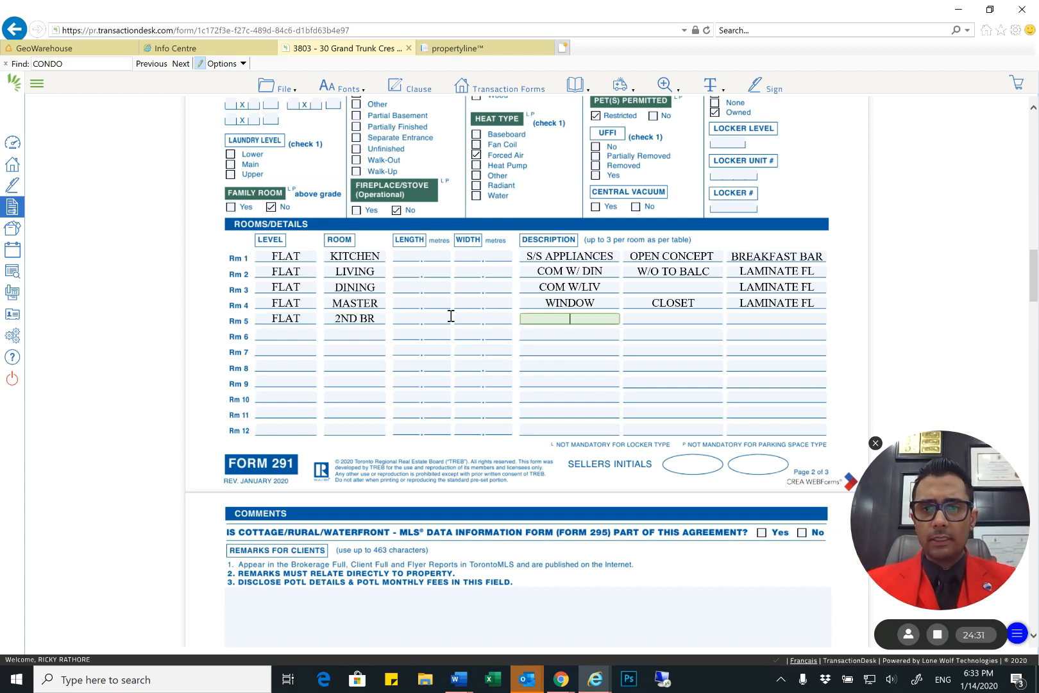
# Enter WINDOW, CLOSET and LAMINATE FL as the second bedroom's three descriptions
pyautogui.write('WINDOW')
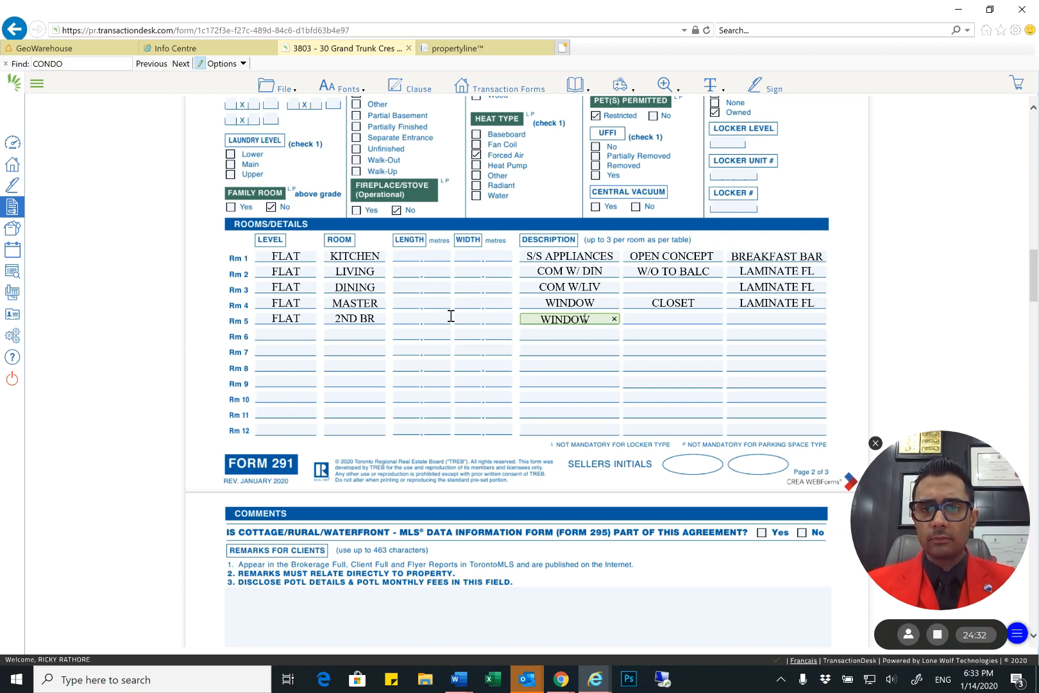
pyautogui.press('Tab')
pyautogui.write('CLOSET')
pyautogui.press('Tab')
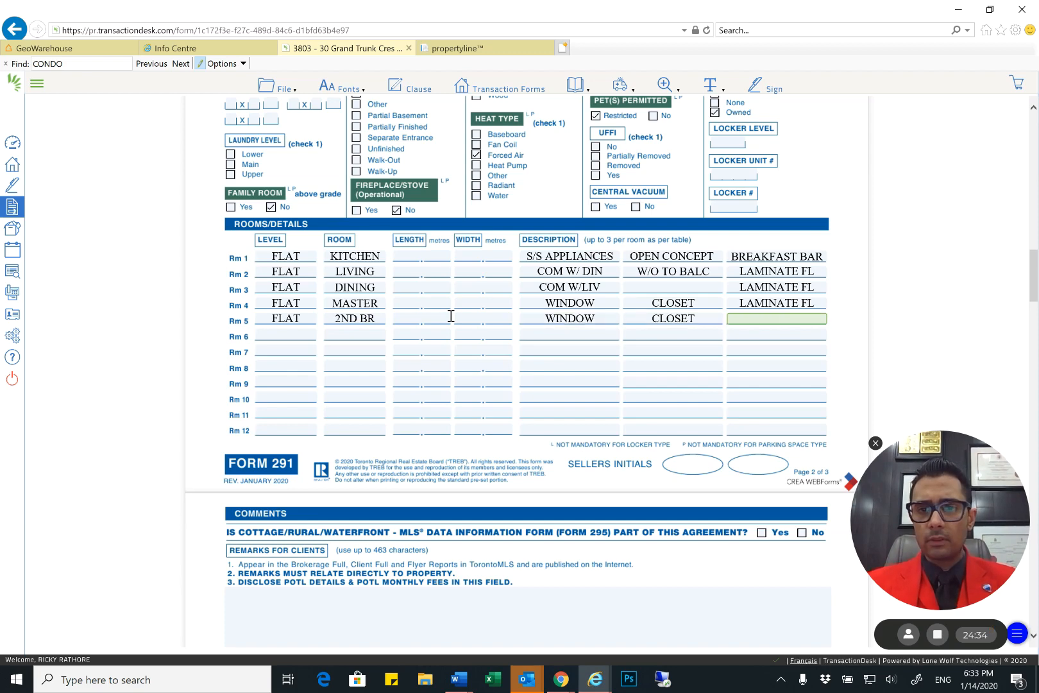
pyautogui.write('LAMINATE ')
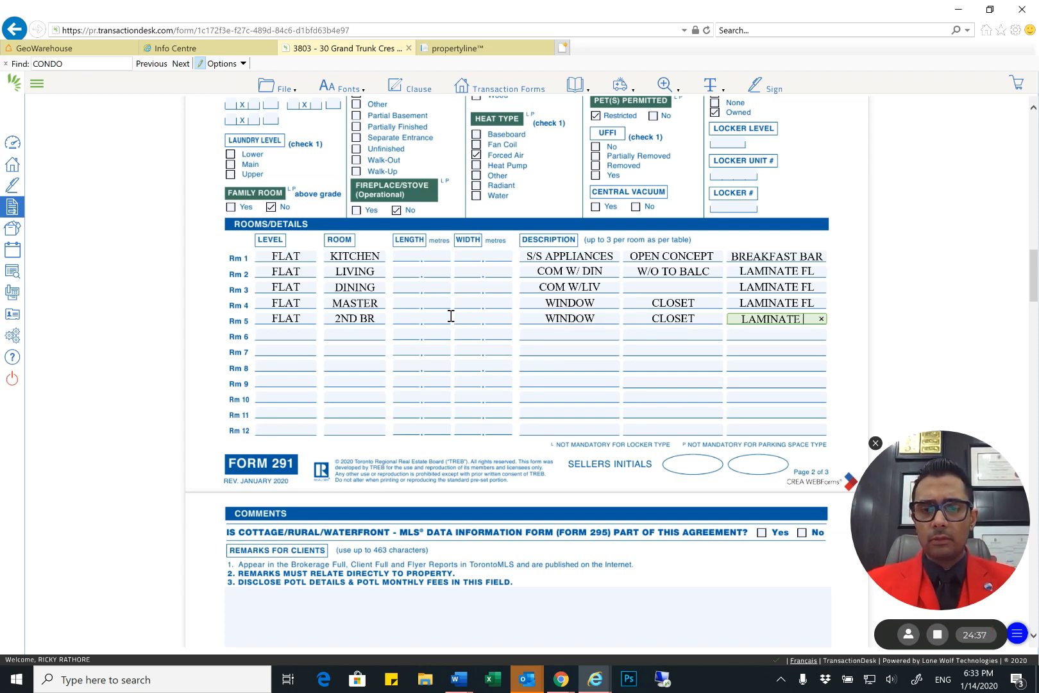
pyautogui.write('FL')
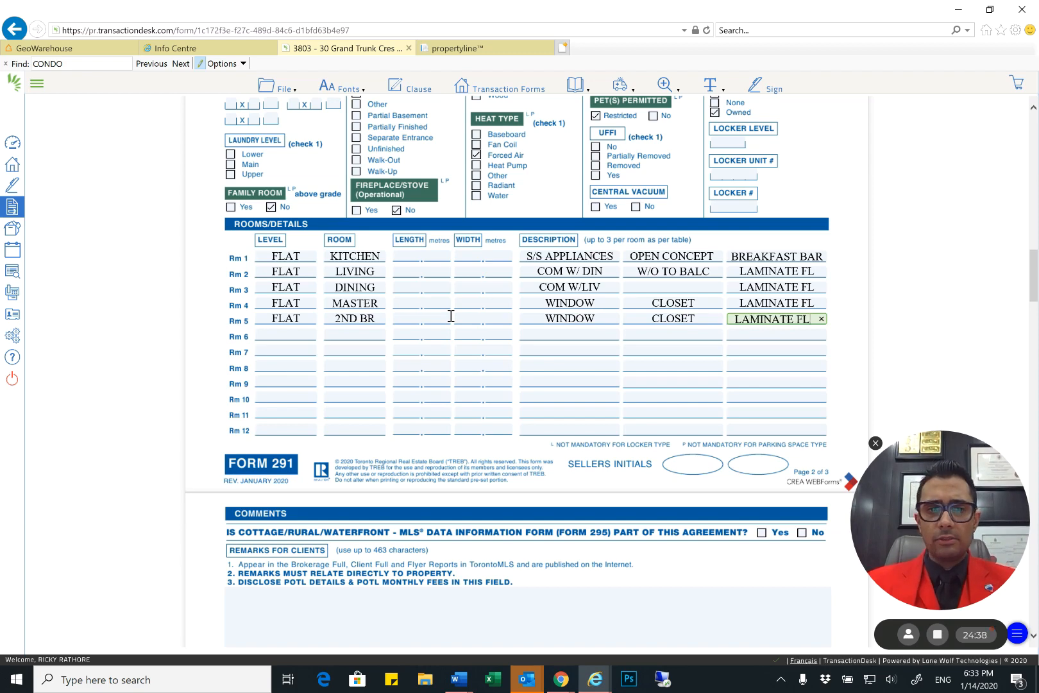
# Set the number of rooms in the Interior section to 5
pyautogui.scroll(4, 363, 255)
pyautogui.click(293, 252)
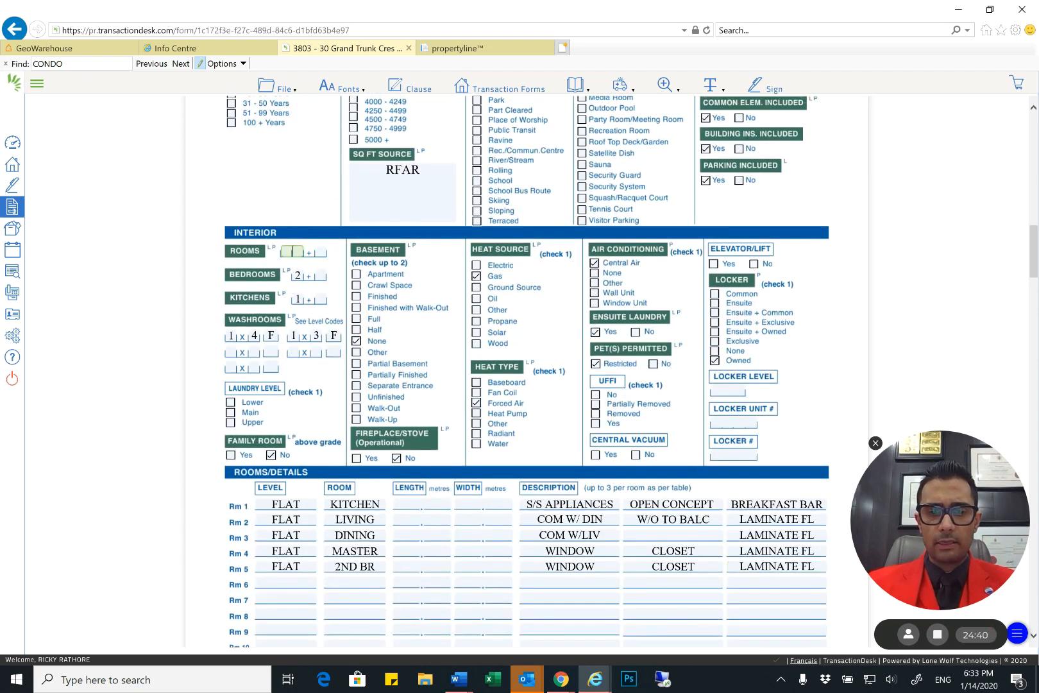
pyautogui.write('5')
# Check the form's reference list of room types and descriptions, and review the Interior and Rooms/Details entries
pyautogui.scroll(-15, 521, 349)
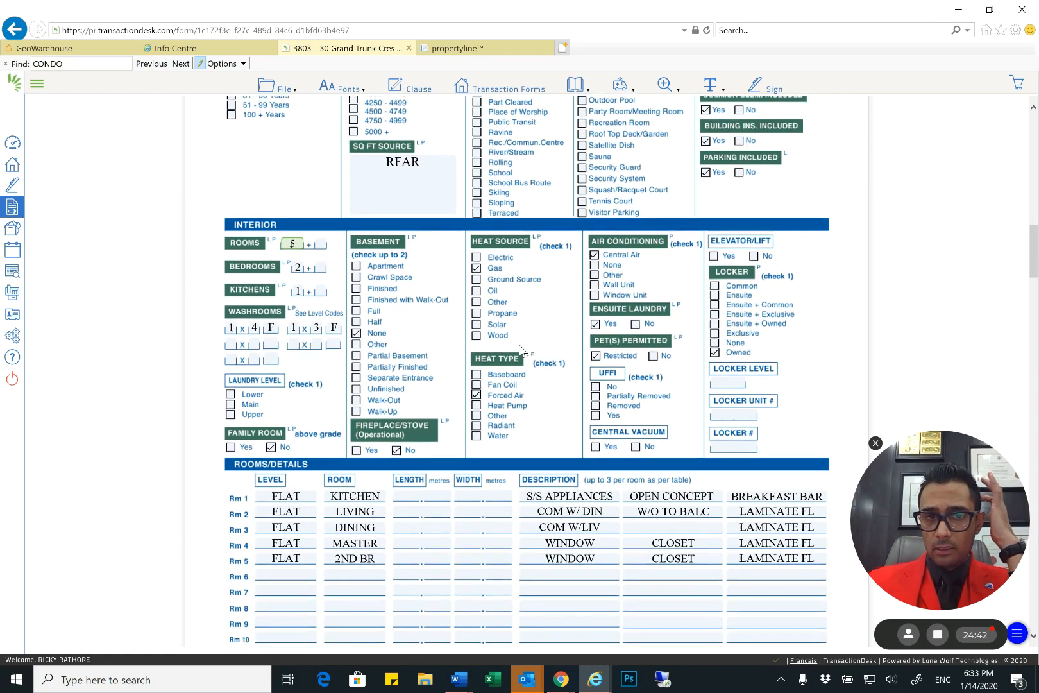
pyautogui.scroll(-4, 404, 338)
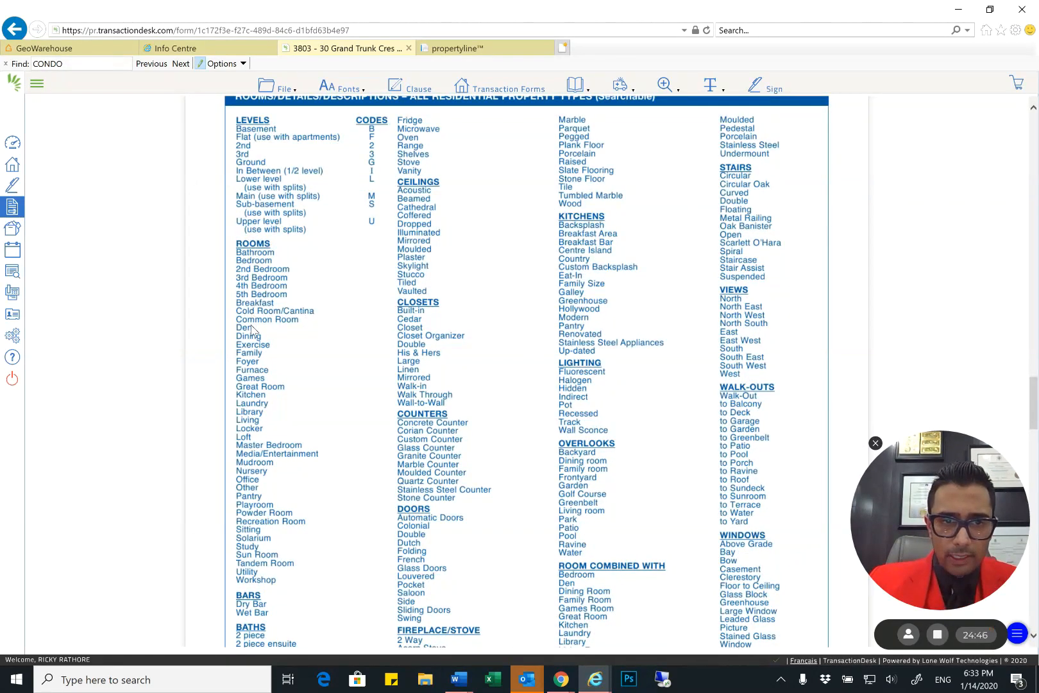
pyautogui.scroll(1, 526, 372)
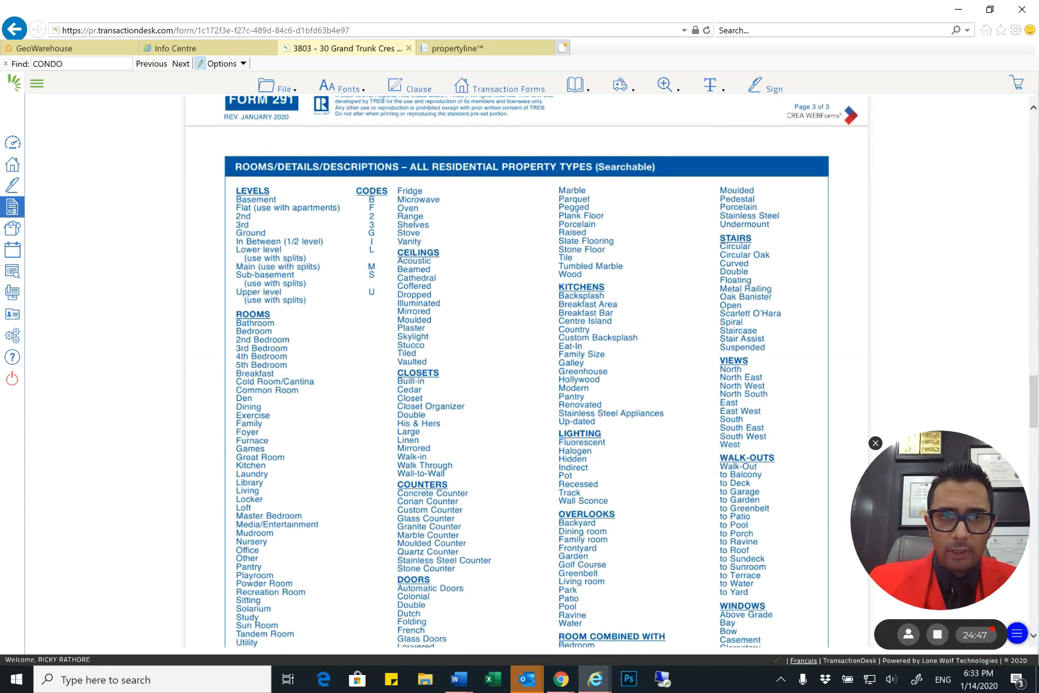
pyautogui.scroll(7, 526, 372)
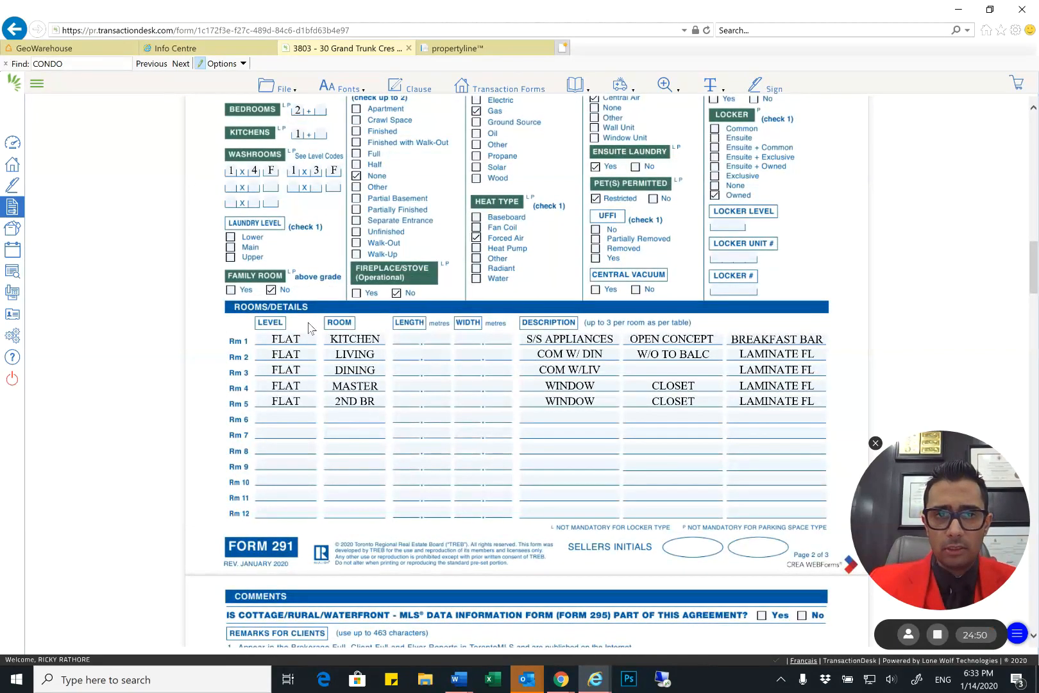
pyautogui.scroll(1, 302, 289)
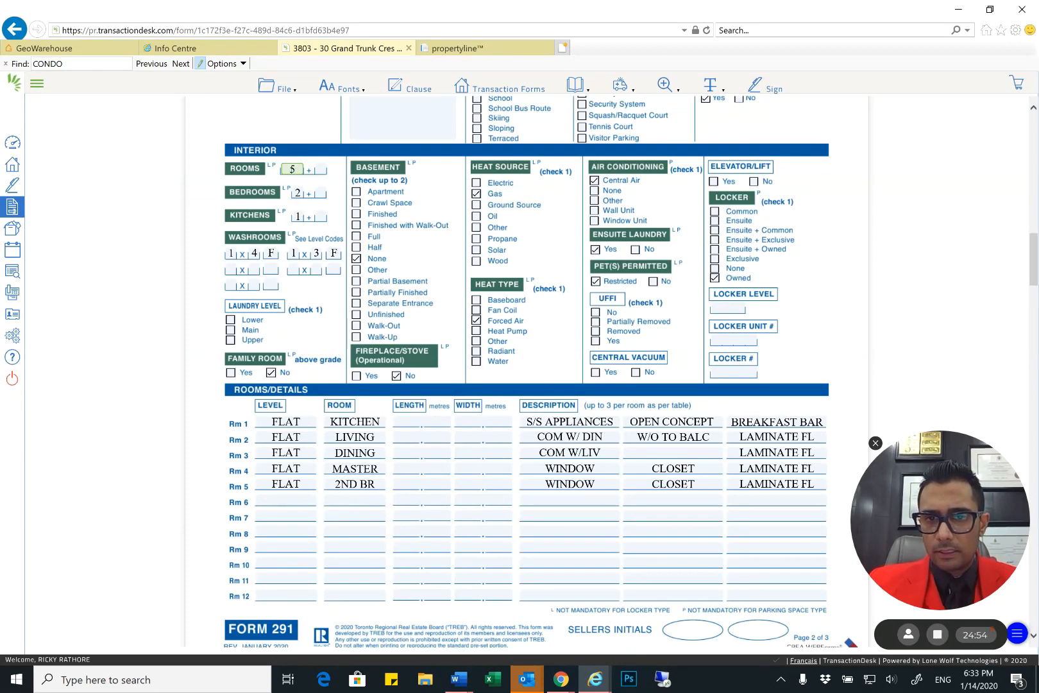
pyautogui.scroll(-3, 464, 286)
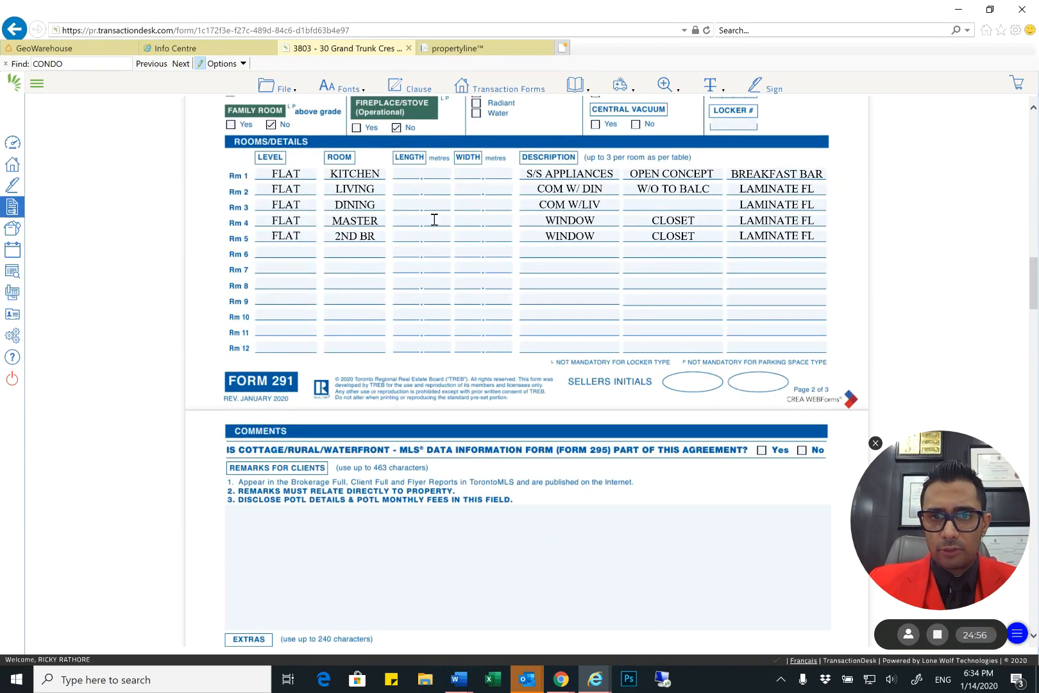
# Go through the Comments section's client, extras and brokerage remark fields without entering text, and review the form's location, amounts and exterior entries
pyautogui.scroll(-2, 464, 371)
pyautogui.click(464, 385)
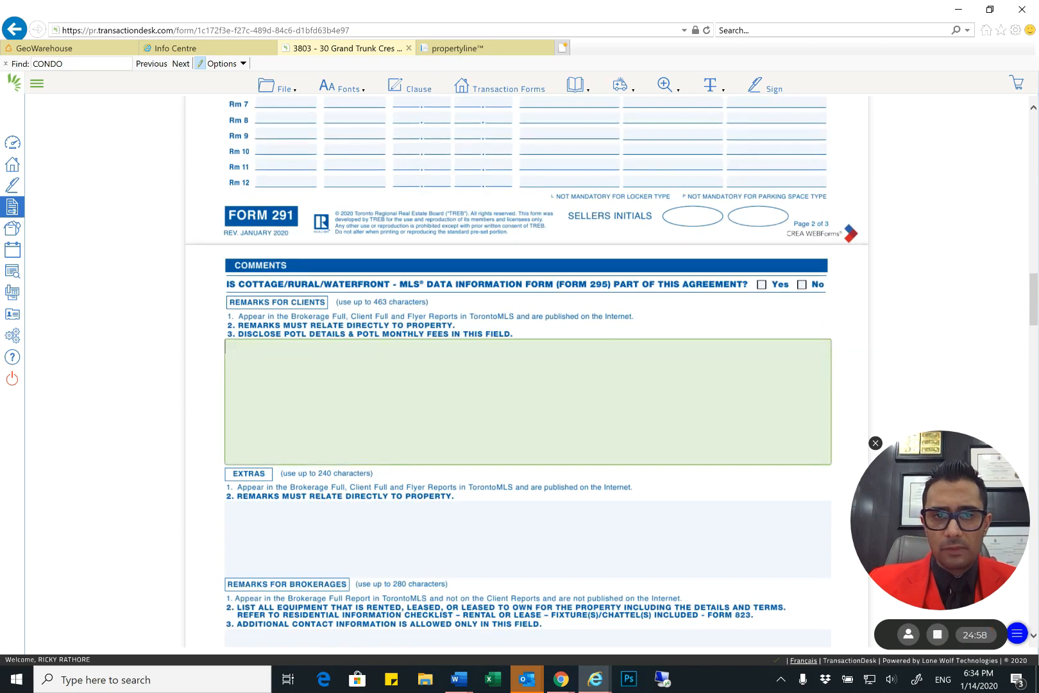
pyautogui.scroll(-1, 408, 281)
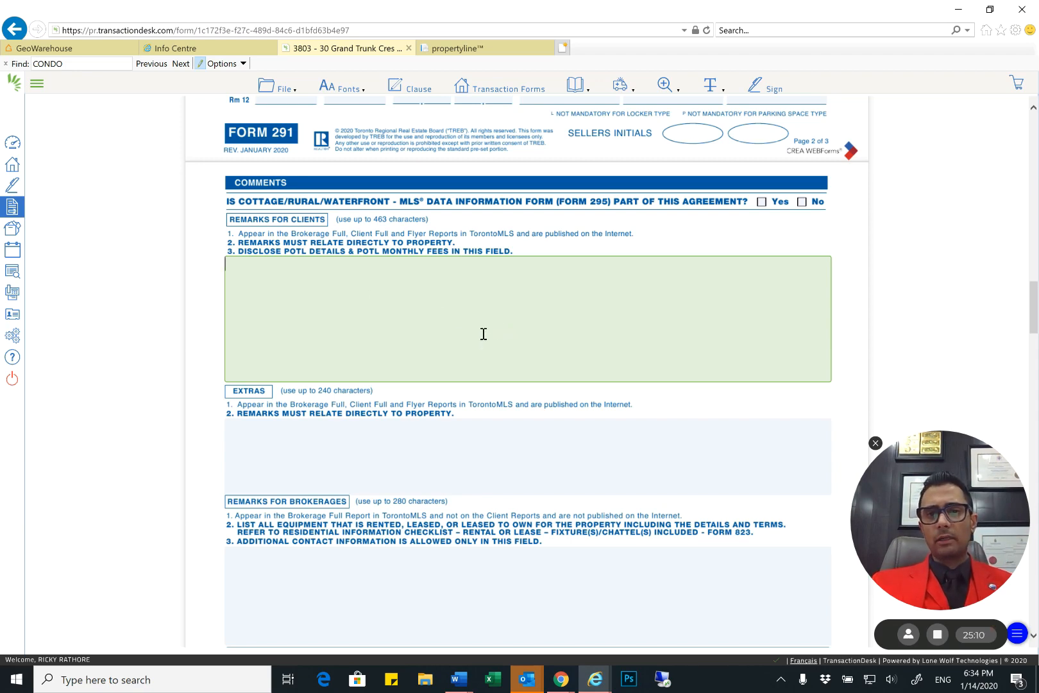
pyautogui.press('Tab')
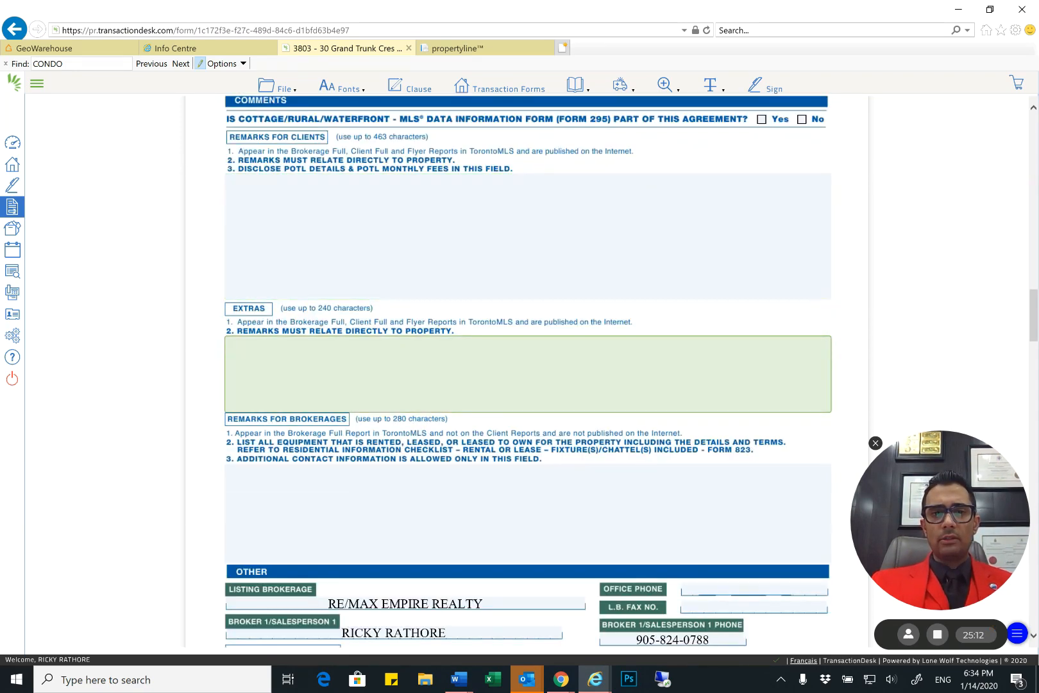
pyautogui.press('Tab')
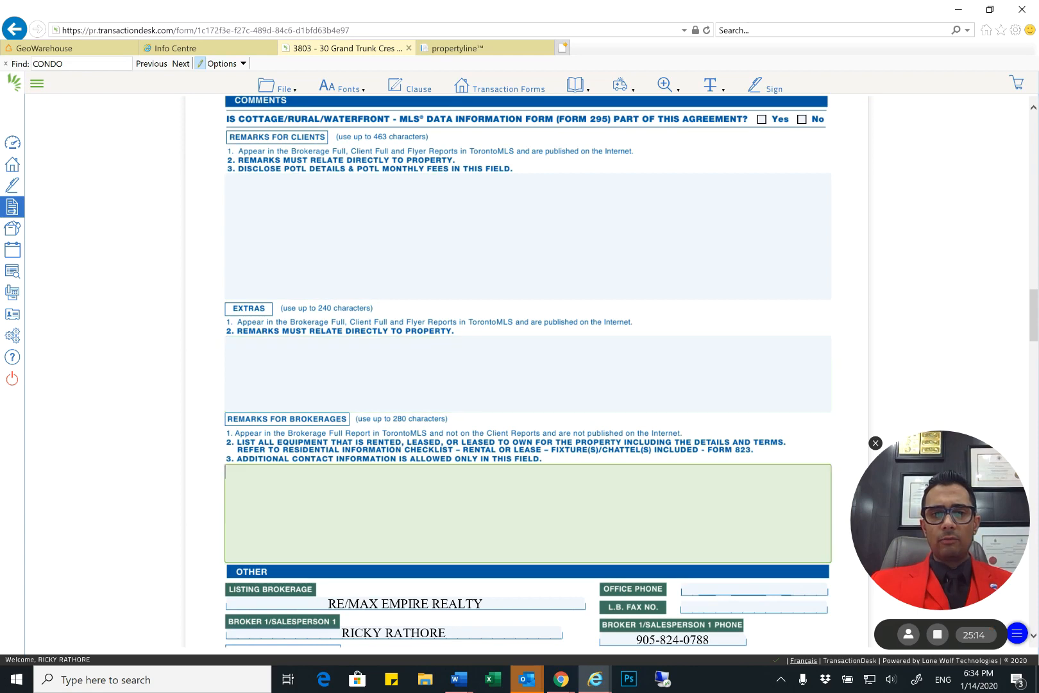
pyautogui.hotkey('shift', 'Tab')
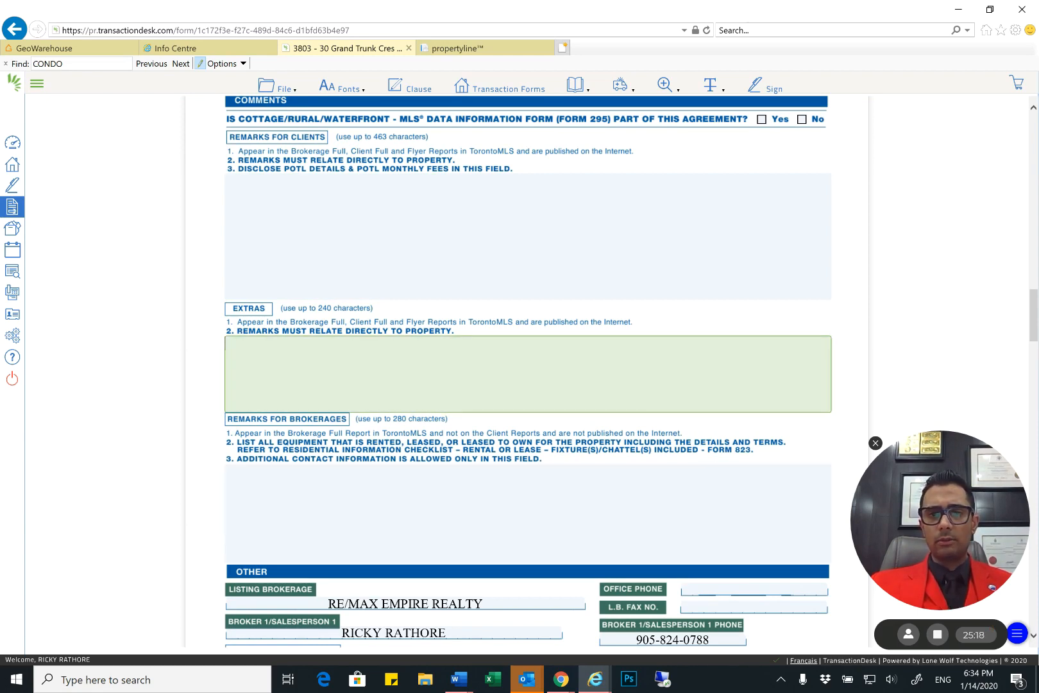
pyautogui.press('Tab')
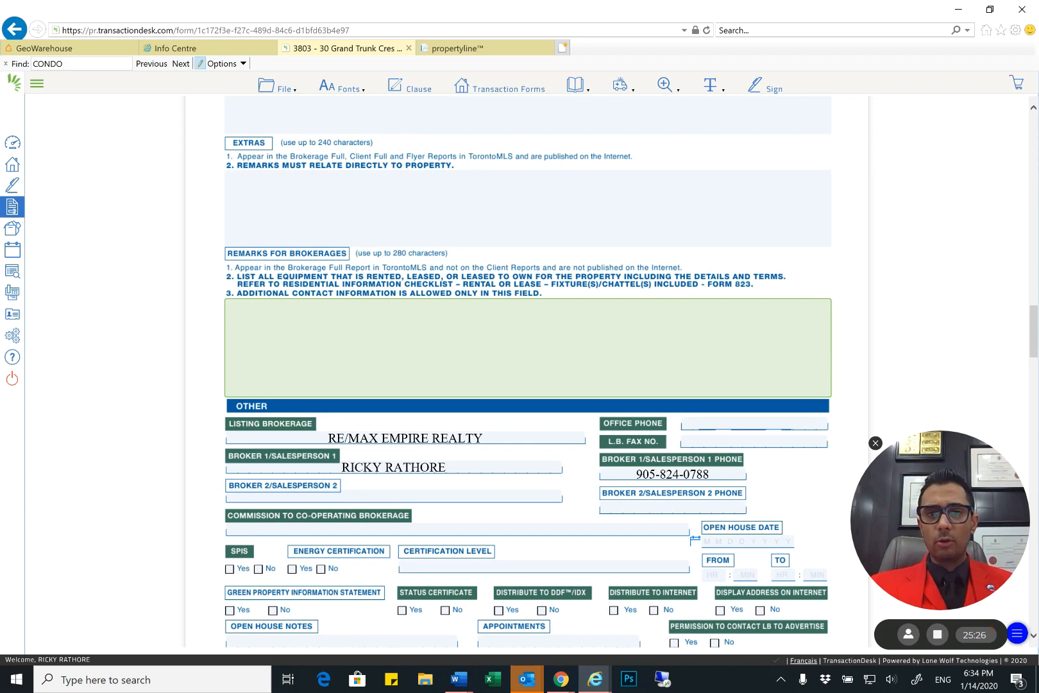
pyautogui.press('Tab')
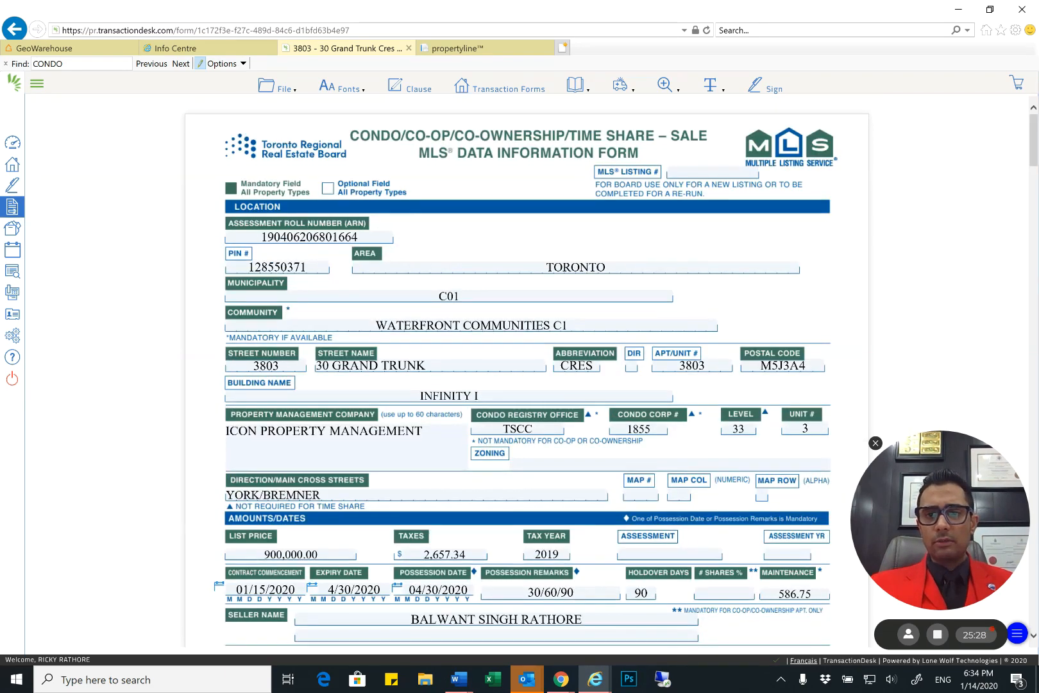
pyautogui.scroll(-3, 526, 372)
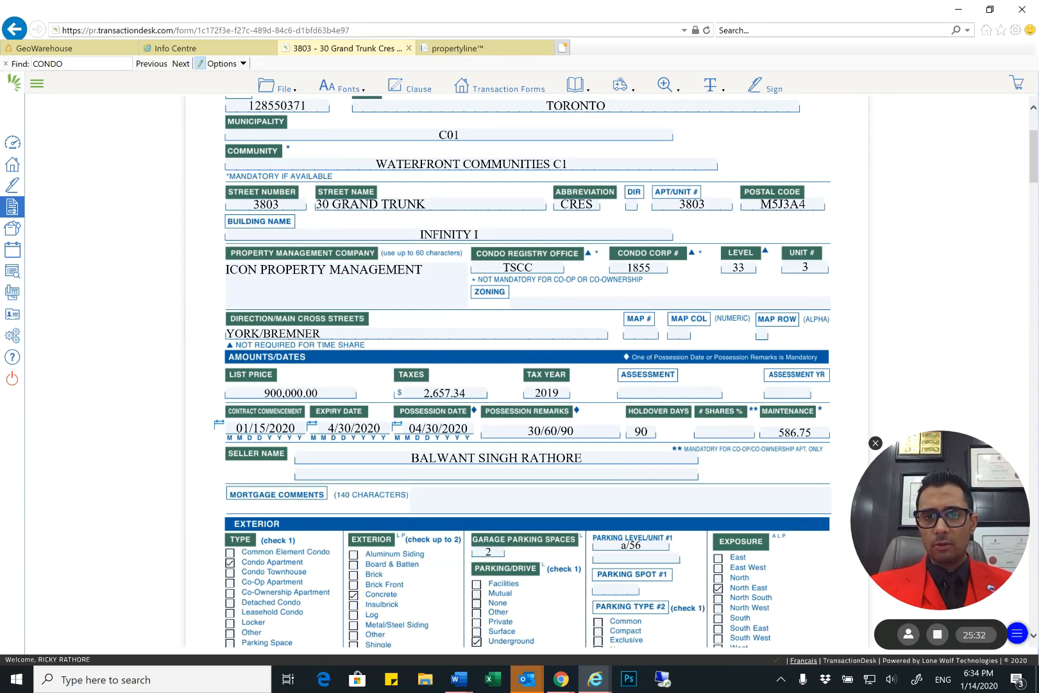
pyautogui.scroll(-1, 522, 372)
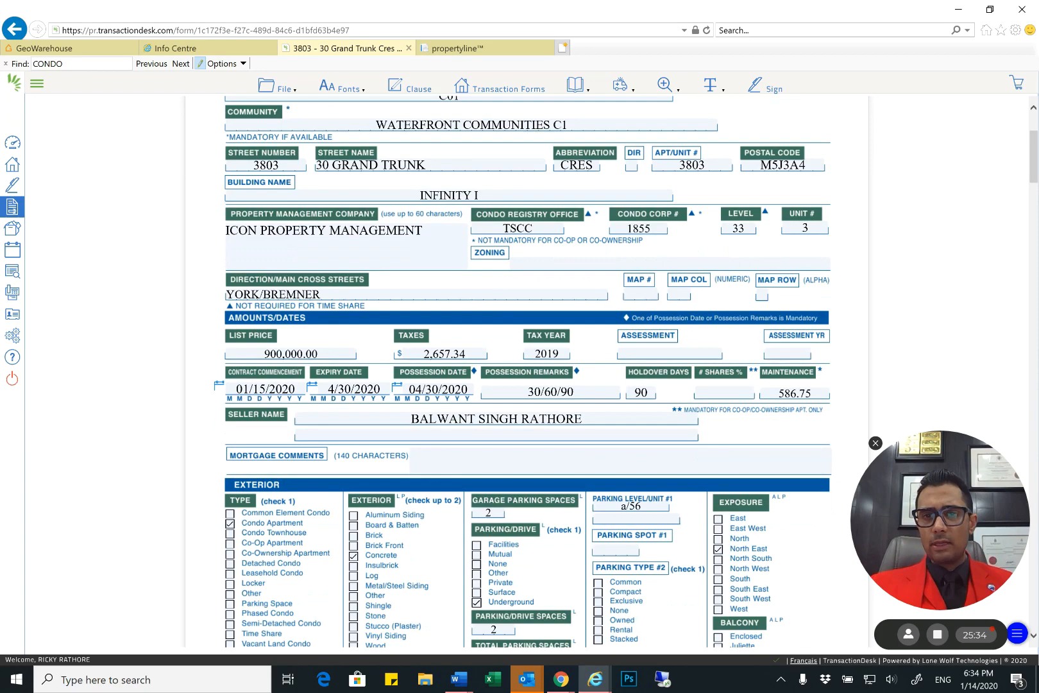
pyautogui.scroll(-20, 528, 372)
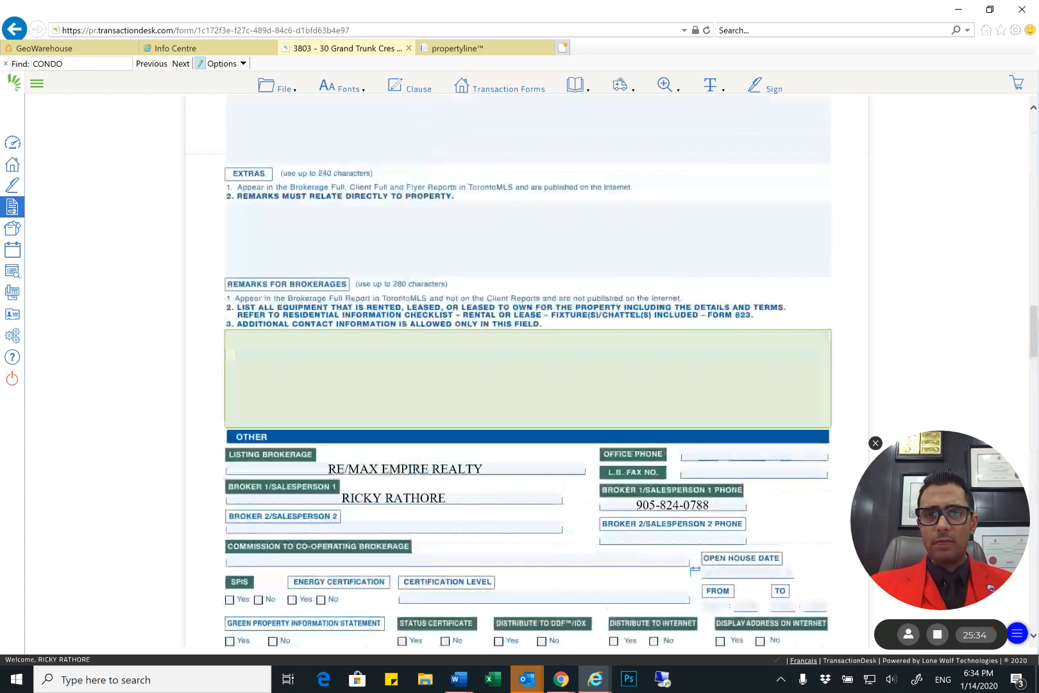
pyautogui.scroll(5, 528, 372)
pyautogui.scroll(-3, 527, 372)
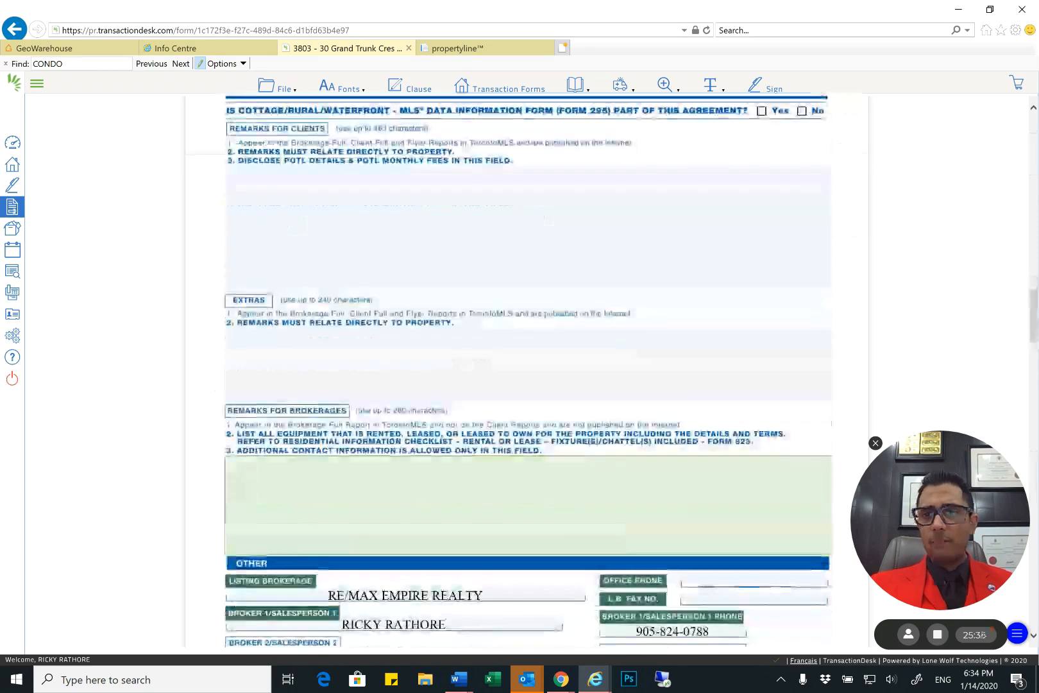
# Enter the listing brokerage's office phone number in the Other section
pyautogui.scroll(-4, 527, 372)
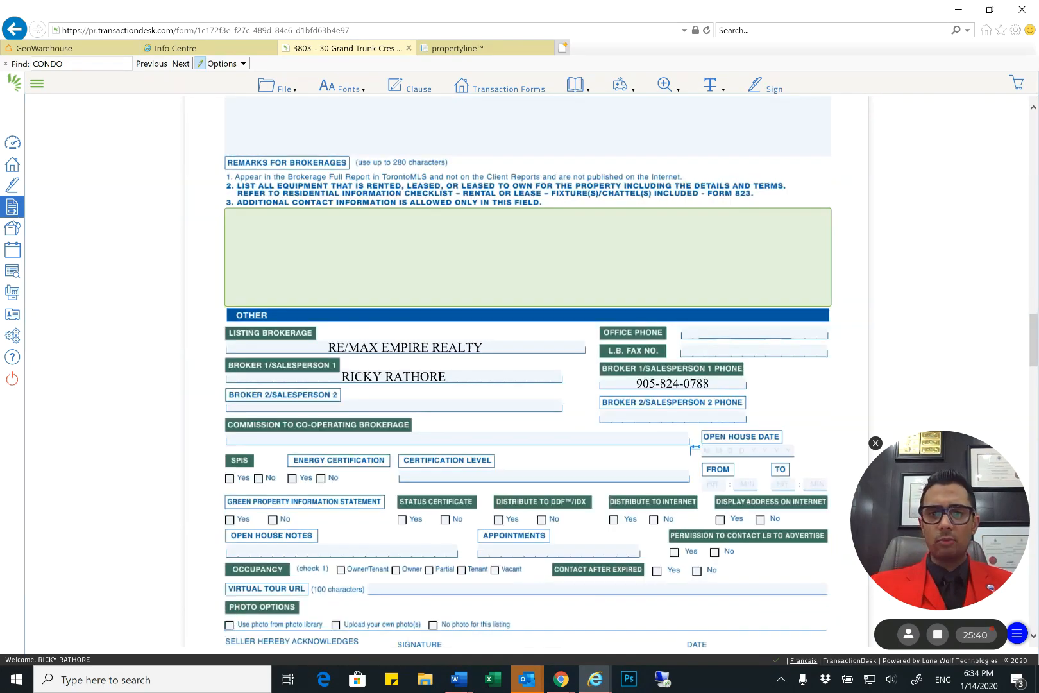
pyautogui.click(754, 333)
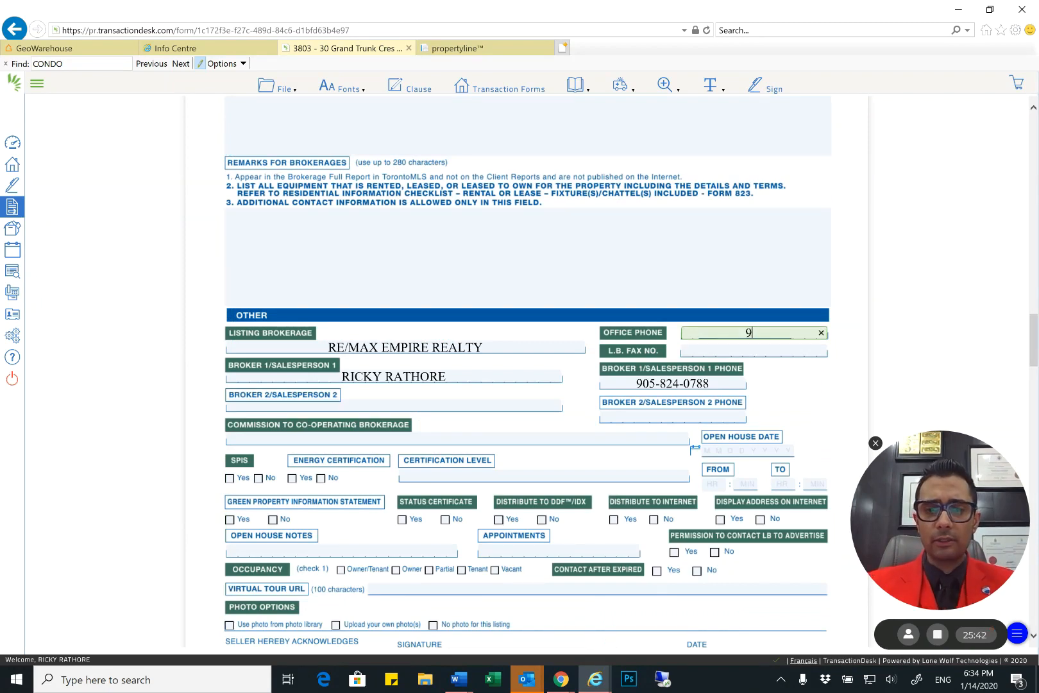
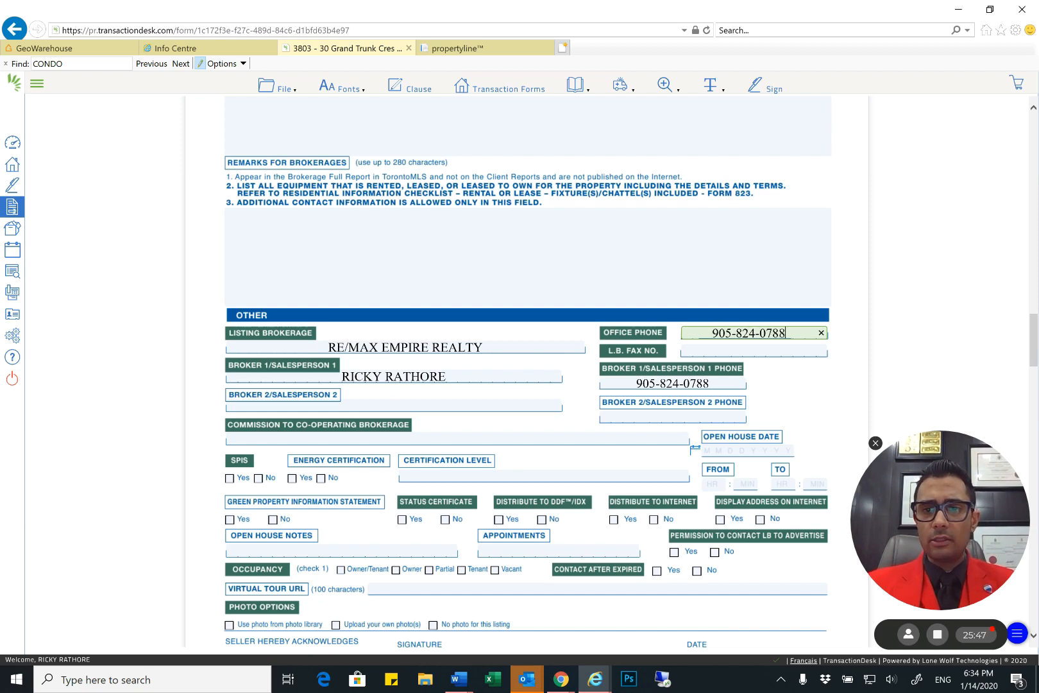
# Enter the listing brokerage's fax number in the L.B. Fax No. field
pyautogui.press('Tab')
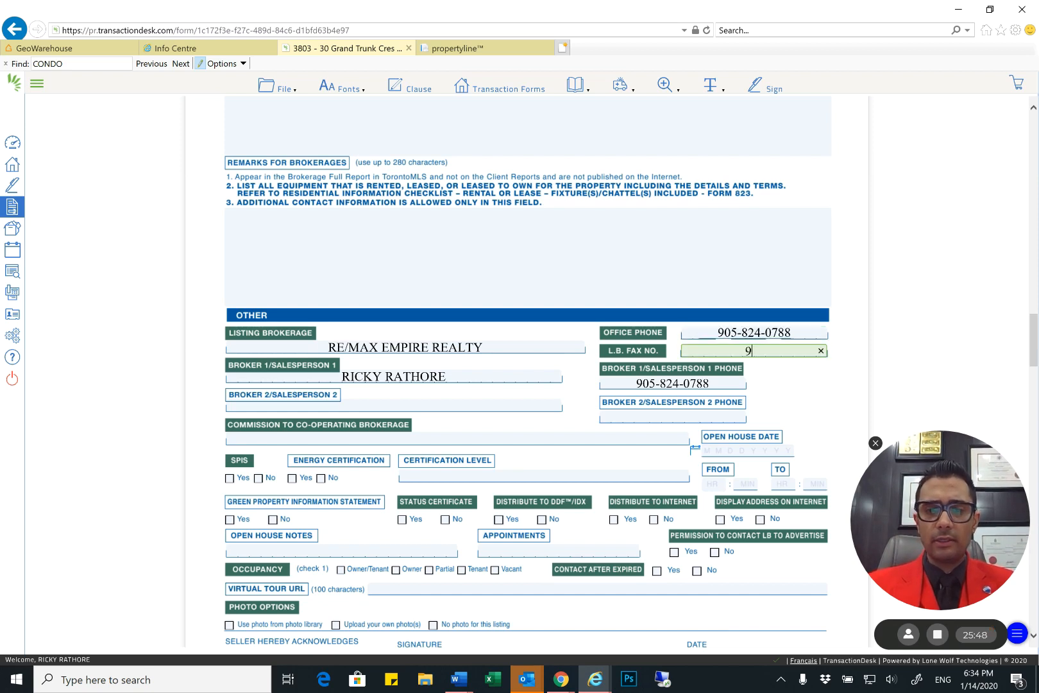
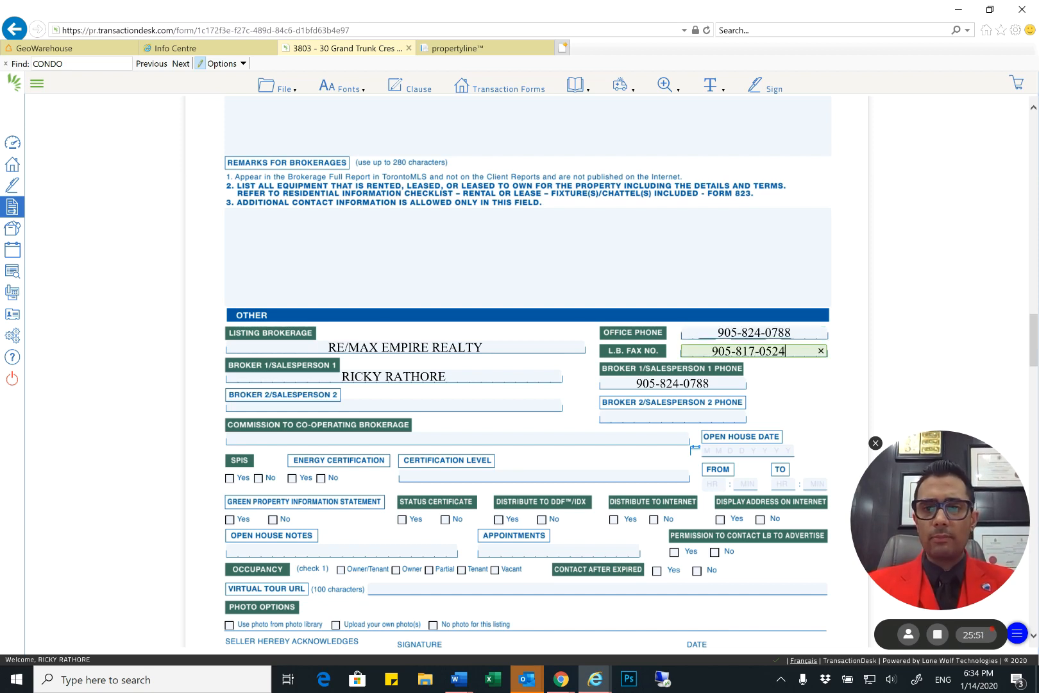
pyautogui.press('Tab')
# Leave Broker 2/Salesperson 2 blank, answer No for SPIS, and set the commission to co-operating brokerage to 2.5%
pyautogui.scroll(-2, 328, 333)
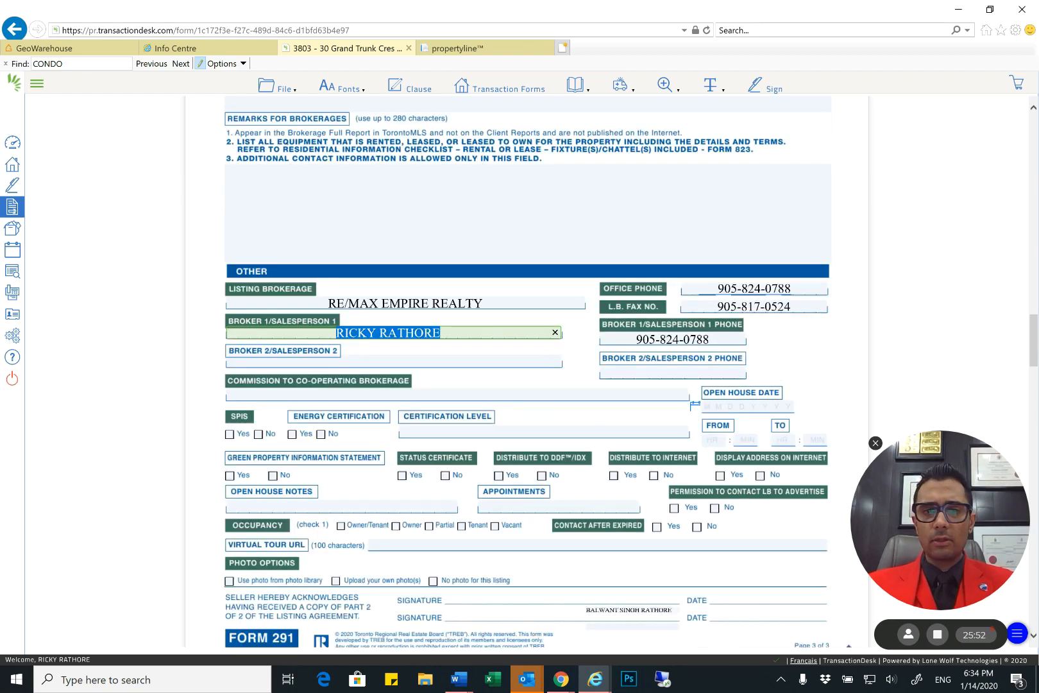
pyautogui.click(328, 324)
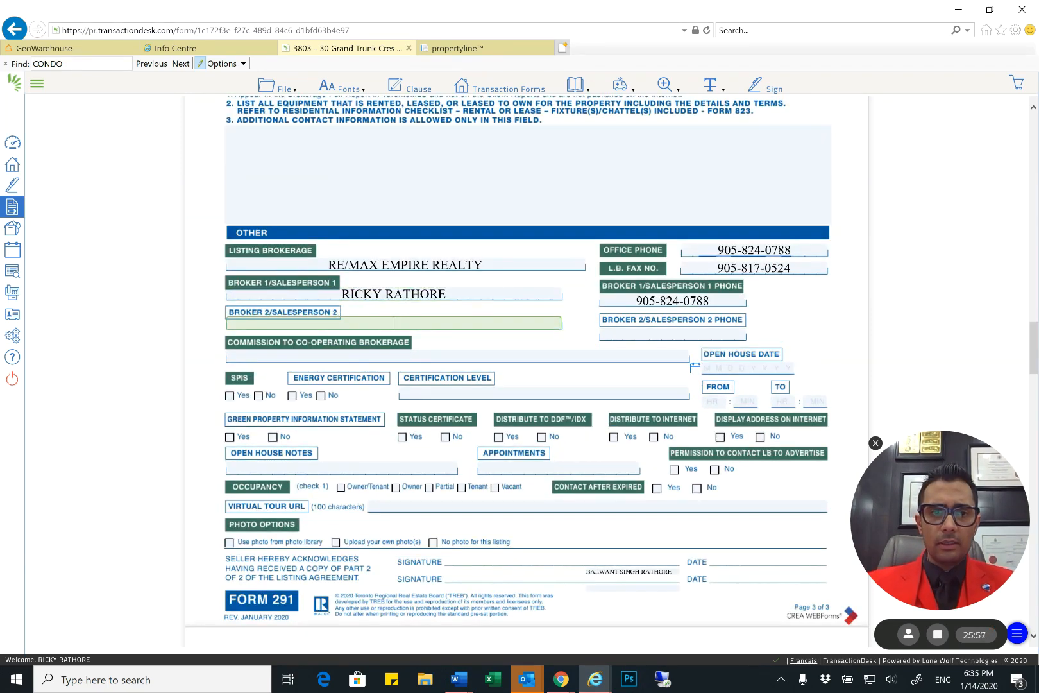
pyautogui.click(259, 395)
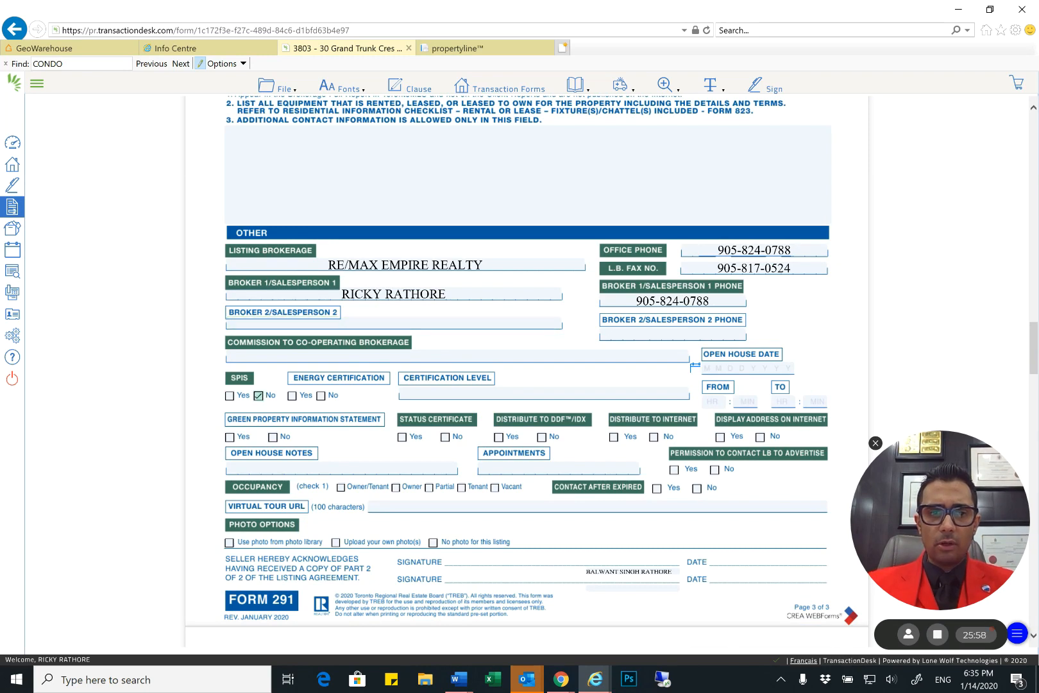
pyautogui.click(452, 357)
pyautogui.write('2.5')
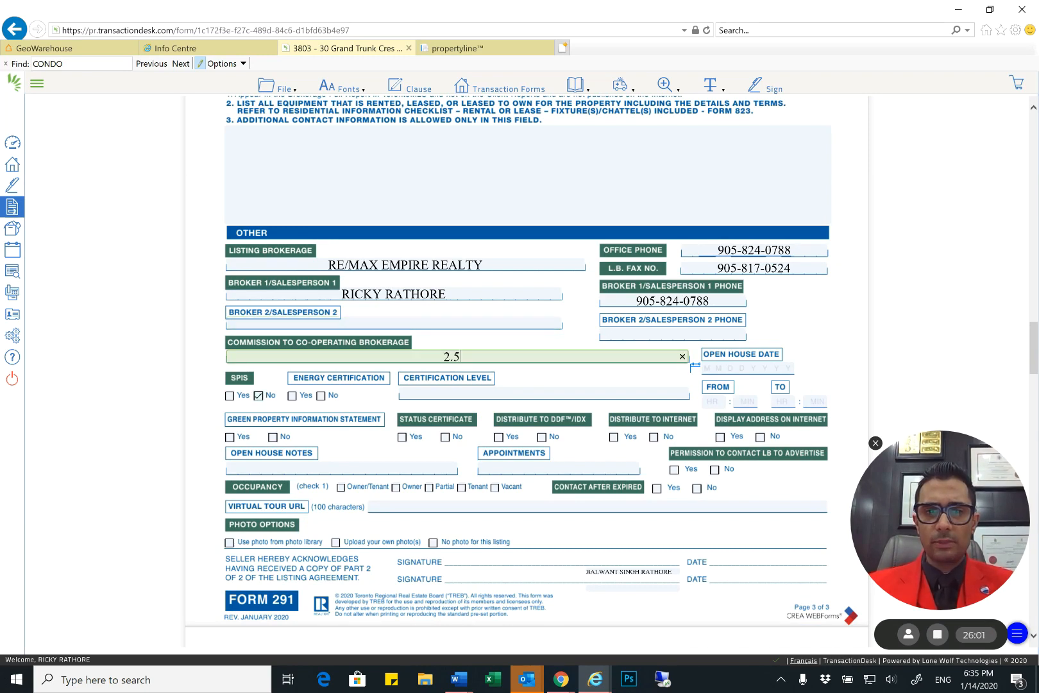
pyautogui.write('%')
# Answer No for Status Certificate and Yes for Distribute to DDF/IDX, Distribute to Internet and Display Address on Internet
pyautogui.scroll(-3, 527, 373)
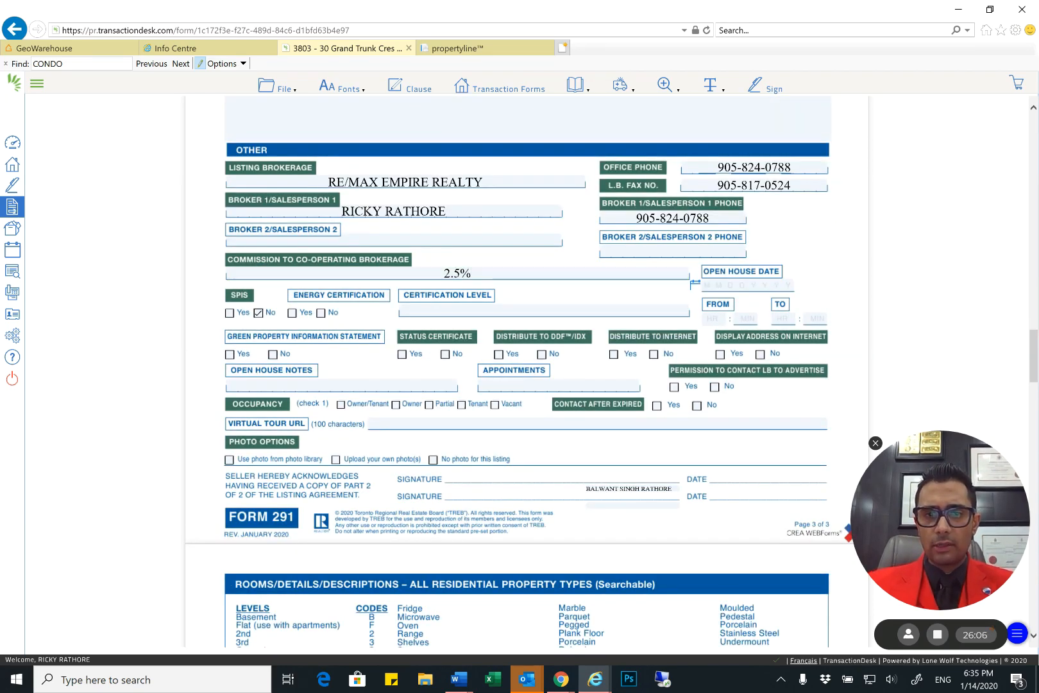
pyautogui.click(446, 354)
pyautogui.scroll(-3, 449, 354)
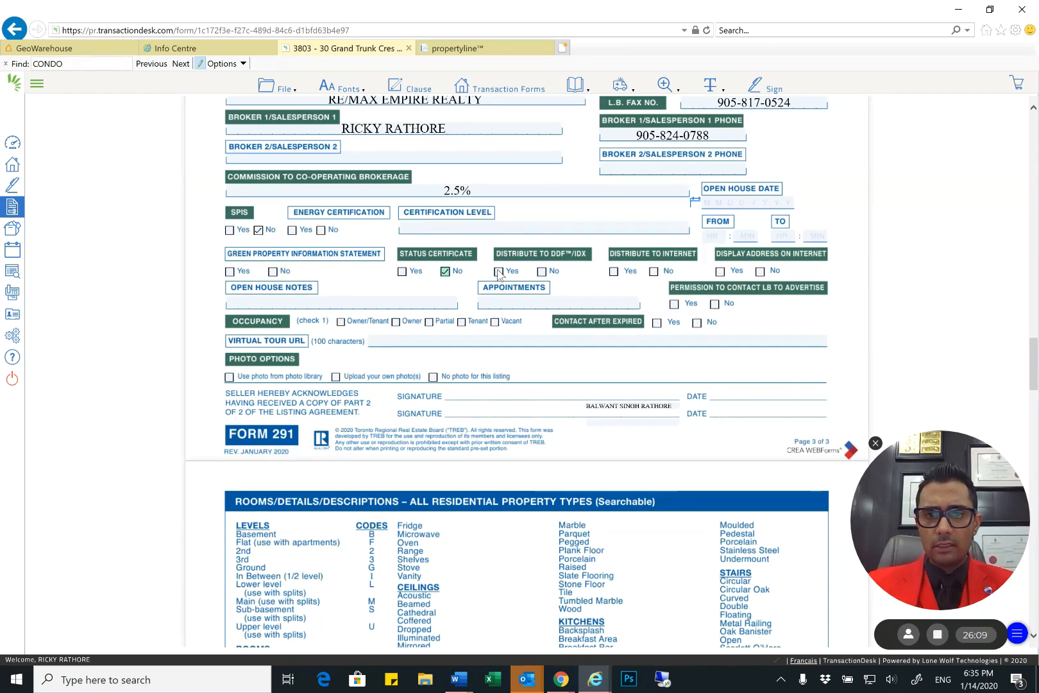
pyautogui.click(500, 272)
pyautogui.click(614, 272)
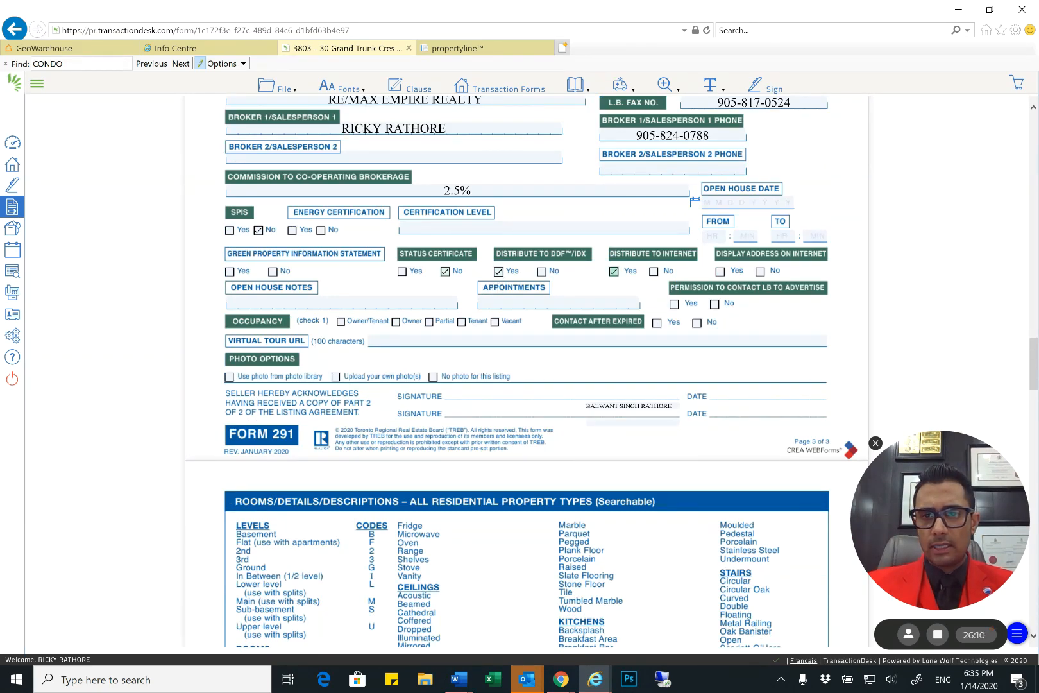
pyautogui.click(721, 272)
# Answer Yes for Permission to Contact LB to Advertise and No for Contact After Expired, with Vacant occupancy and Upload your own photo(s)
pyautogui.click(675, 304)
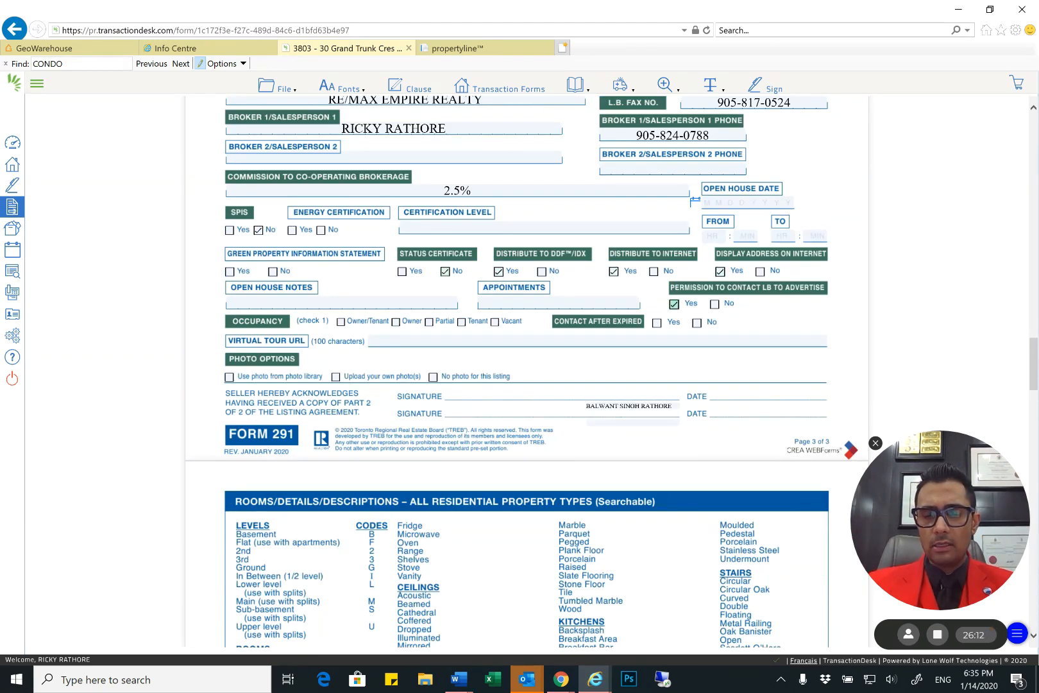
pyautogui.click(696, 323)
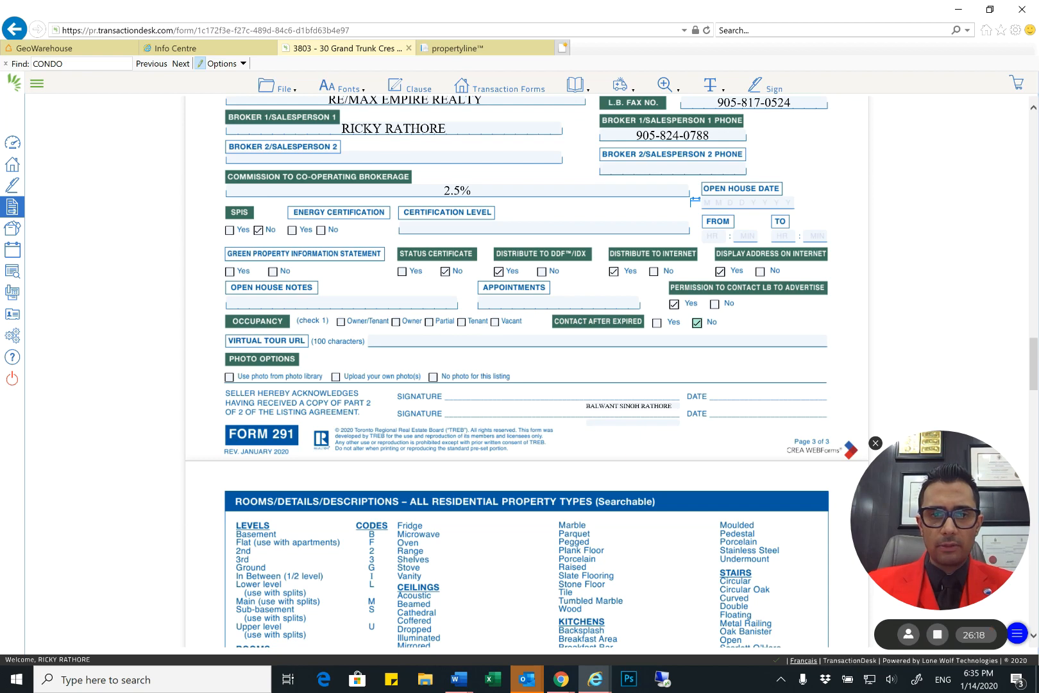
pyautogui.click(495, 322)
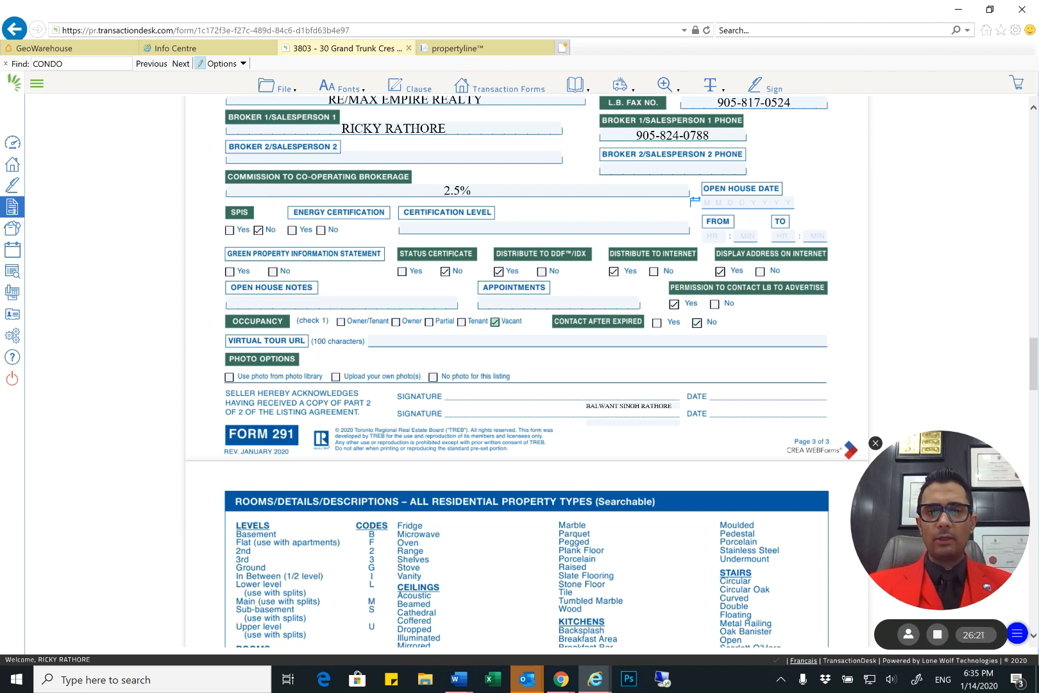
pyautogui.click(336, 378)
# Look over the completed Form 291 and exit it to return to the transaction's forms list
pyautogui.scroll(1, 527, 371)
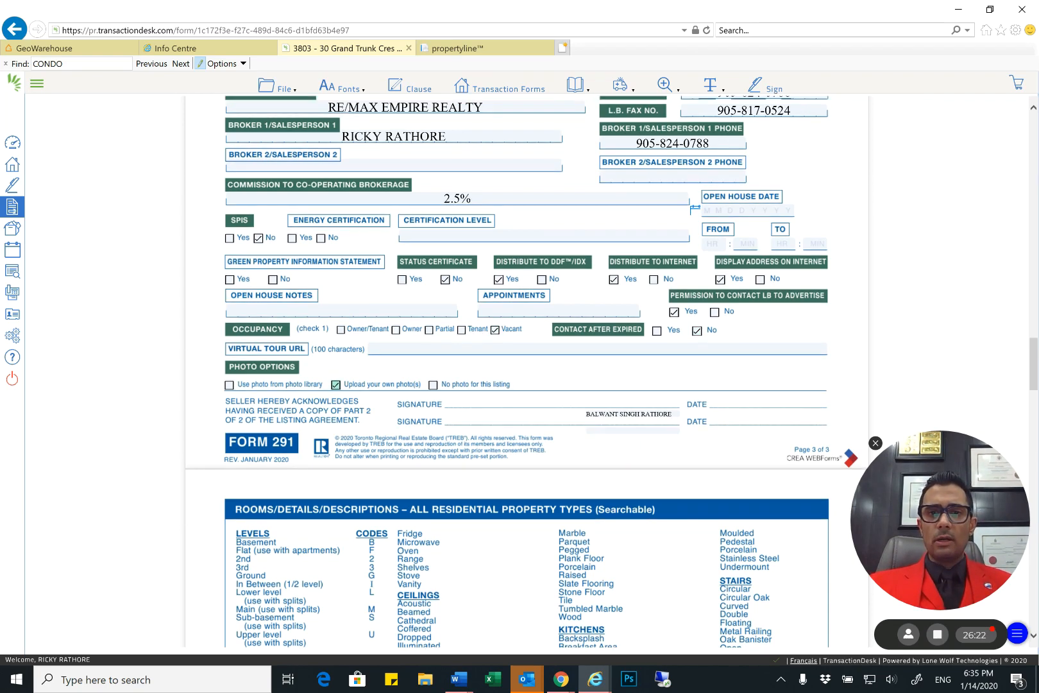
pyautogui.scroll(20, 526, 371)
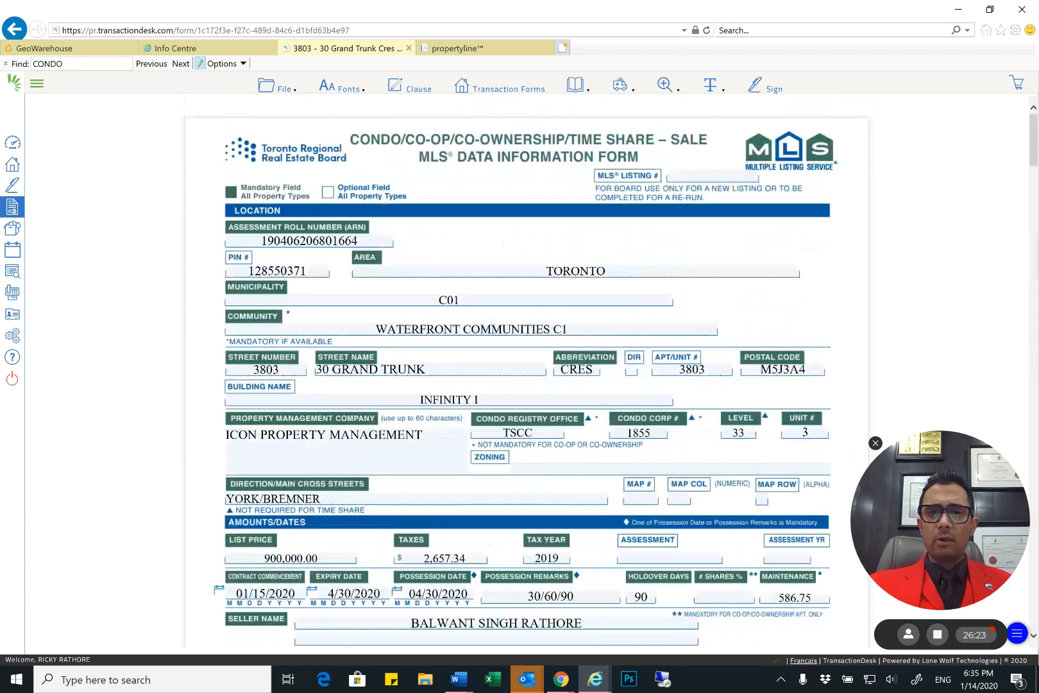
pyautogui.scroll(-20, 527, 371)
pyautogui.click(284, 87)
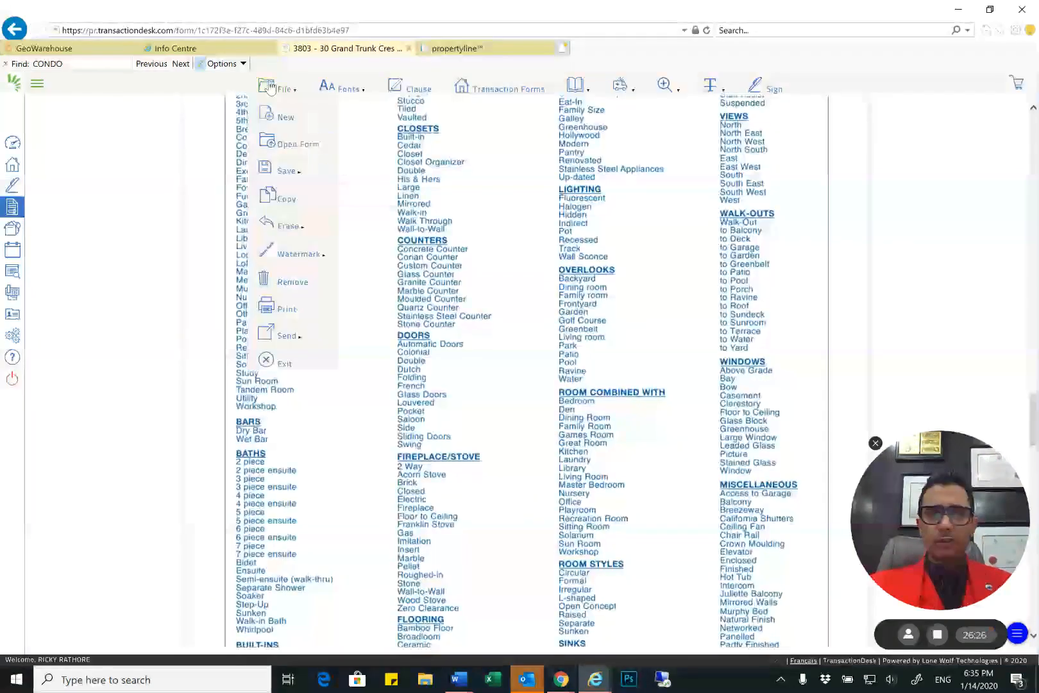
pyautogui.click(269, 361)
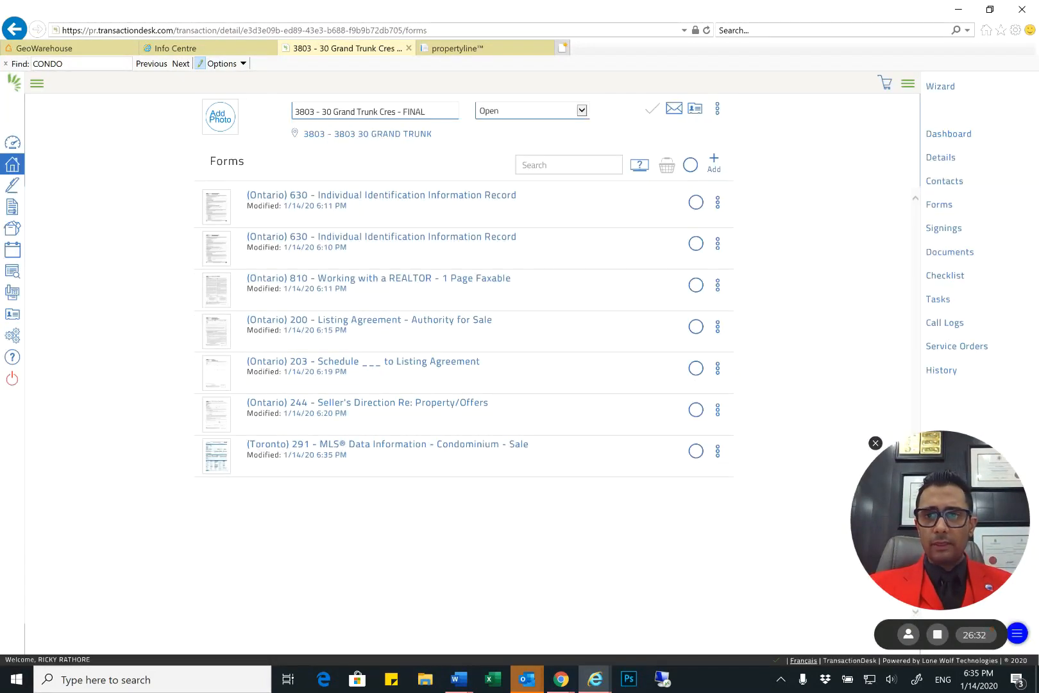
# Create a signing for the transaction named "3803 - Listing Paperwork" and go to the new signing
pyautogui.click(944, 228)
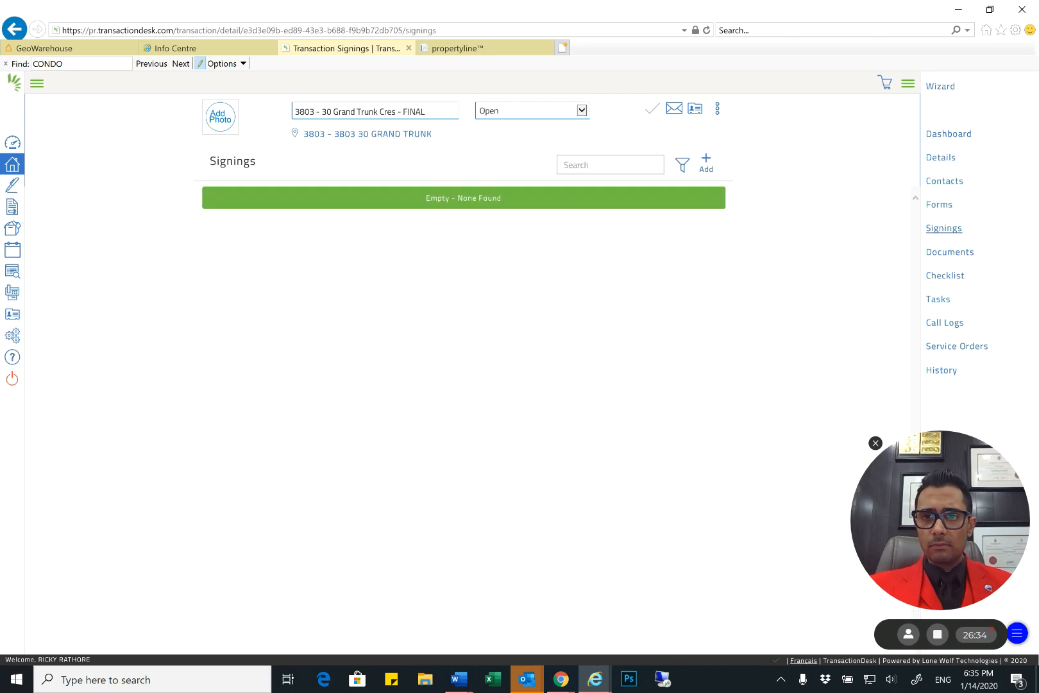
pyautogui.click(706, 162)
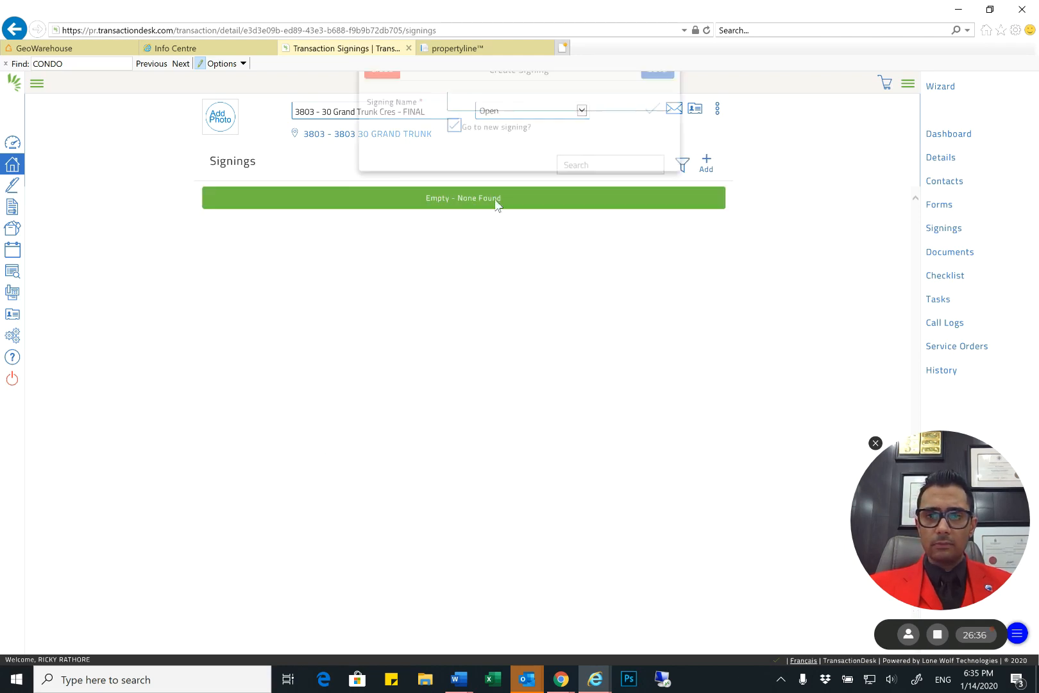
pyautogui.write('lis')
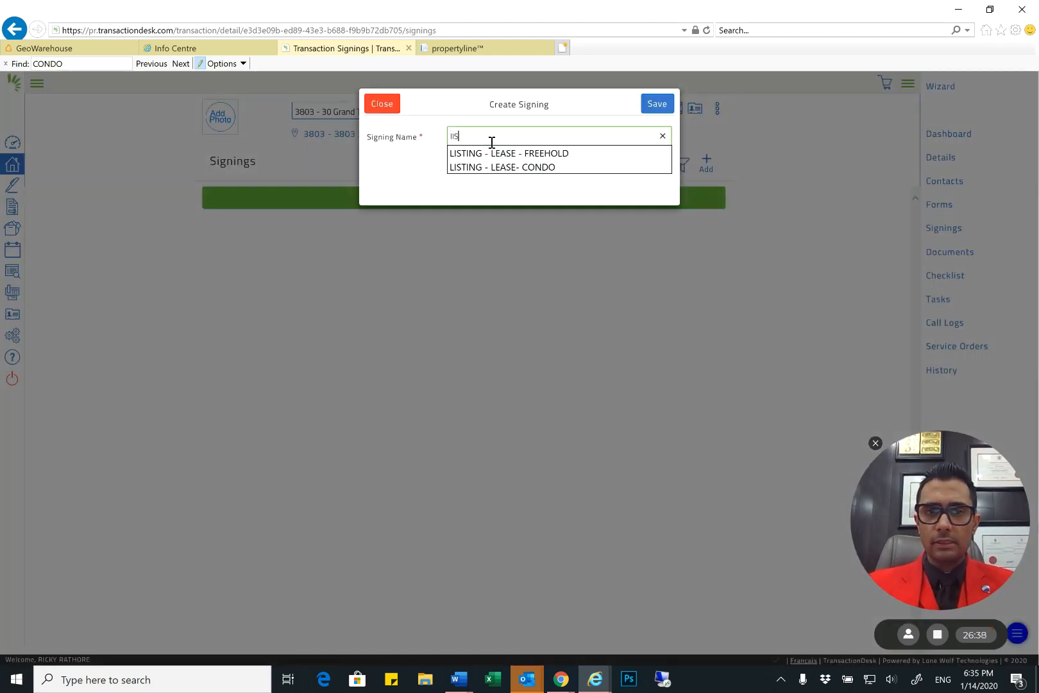
pyautogui.press('BackSpace')
pyautogui.write('380')
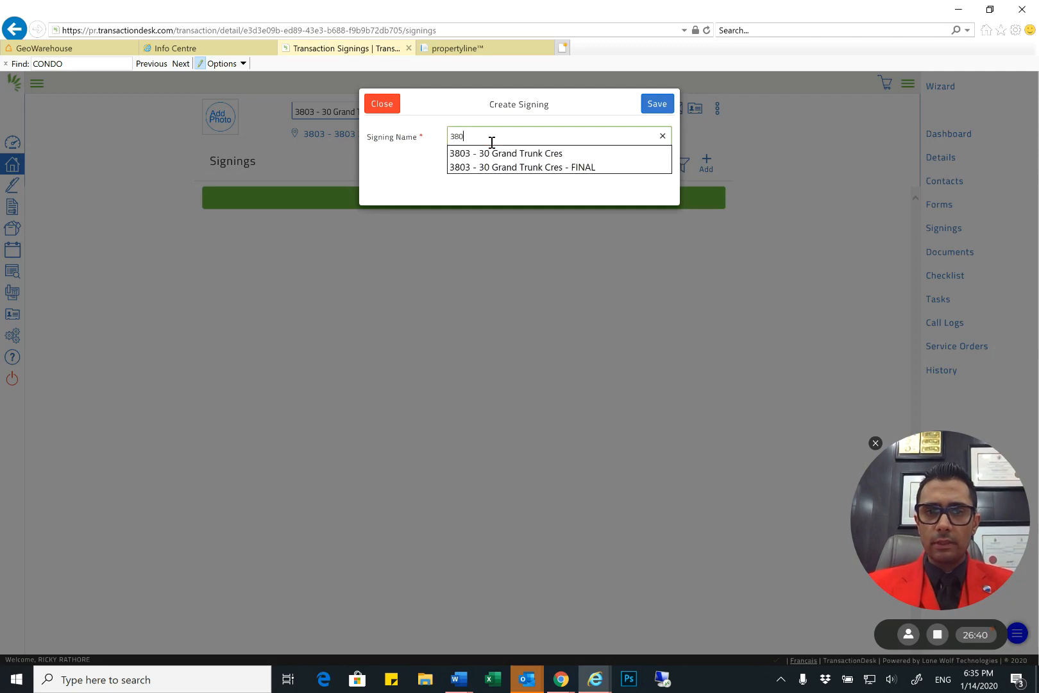
pyautogui.write('3 - Listing Paper')
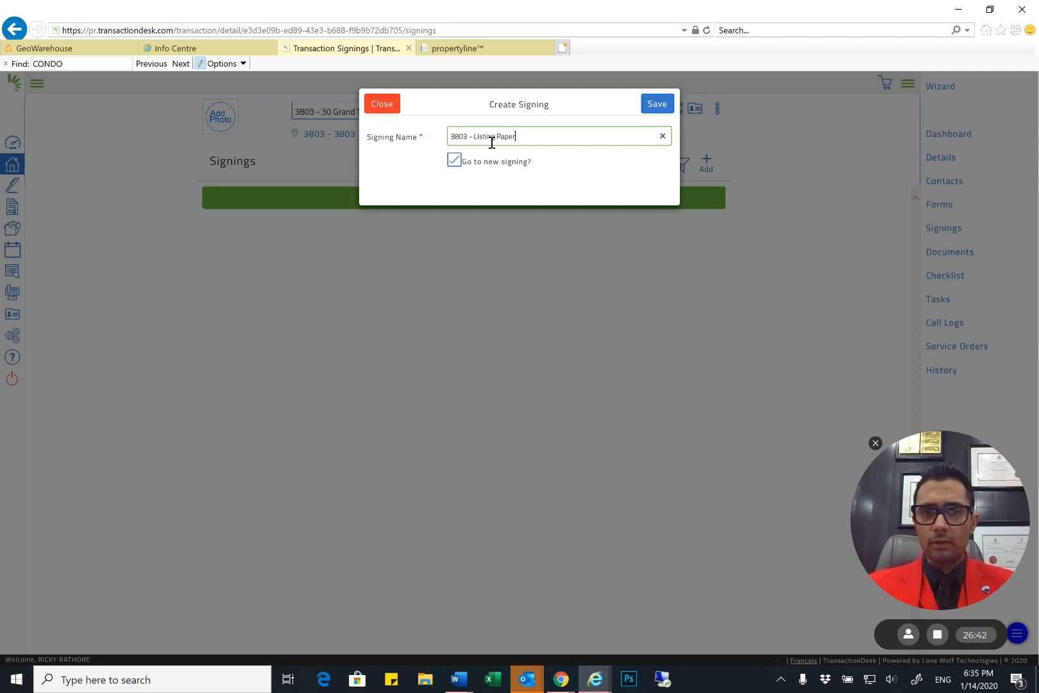
pyautogui.write('work')
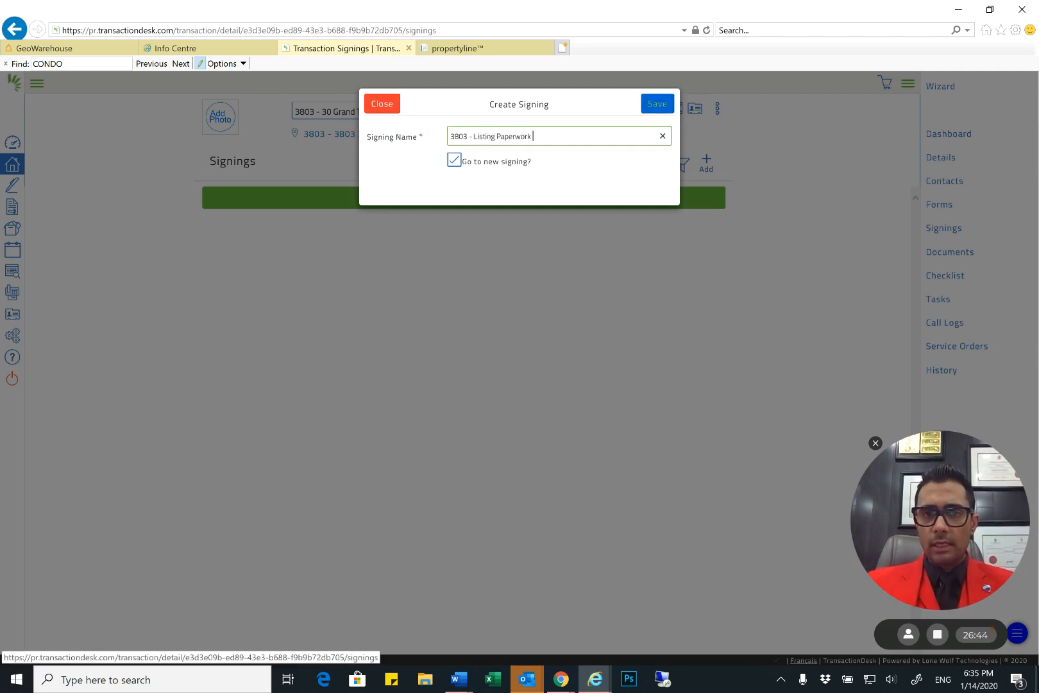
pyautogui.press('Return')
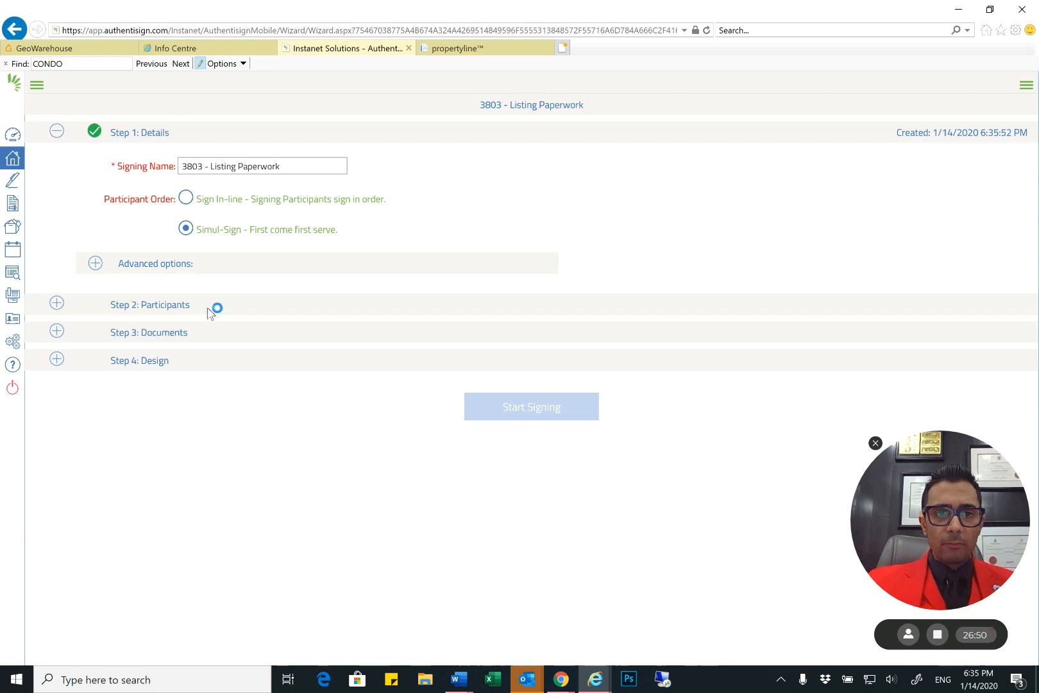
# Add the listing salesperson from the transaction's contacts to the signing participants as a Reviewer
pyautogui.click(160, 307)
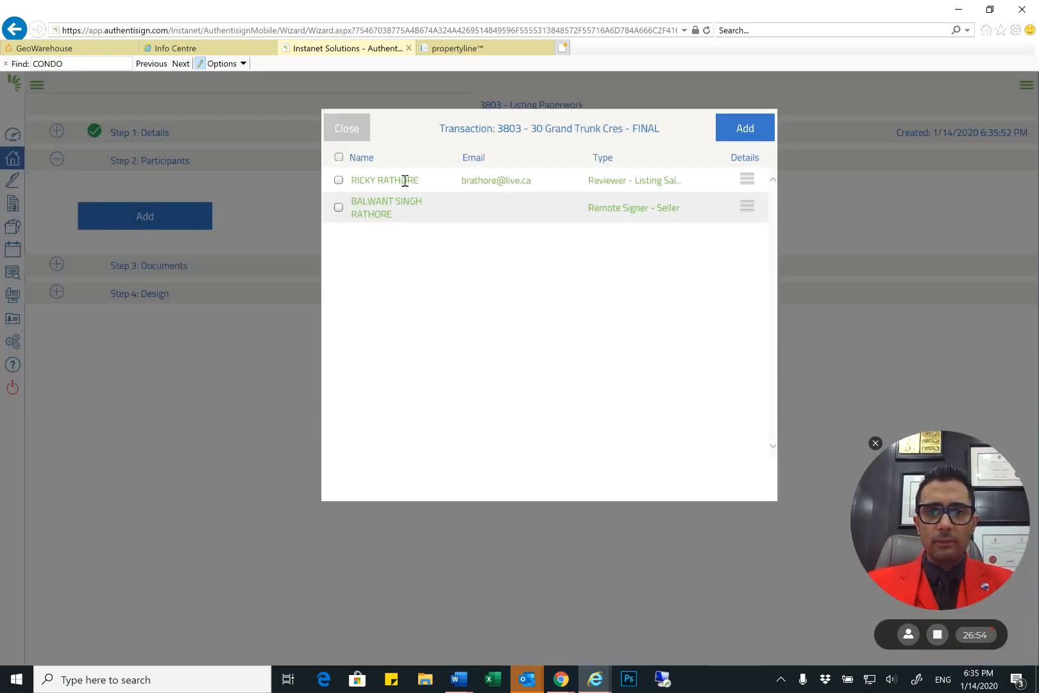
pyautogui.click(339, 181)
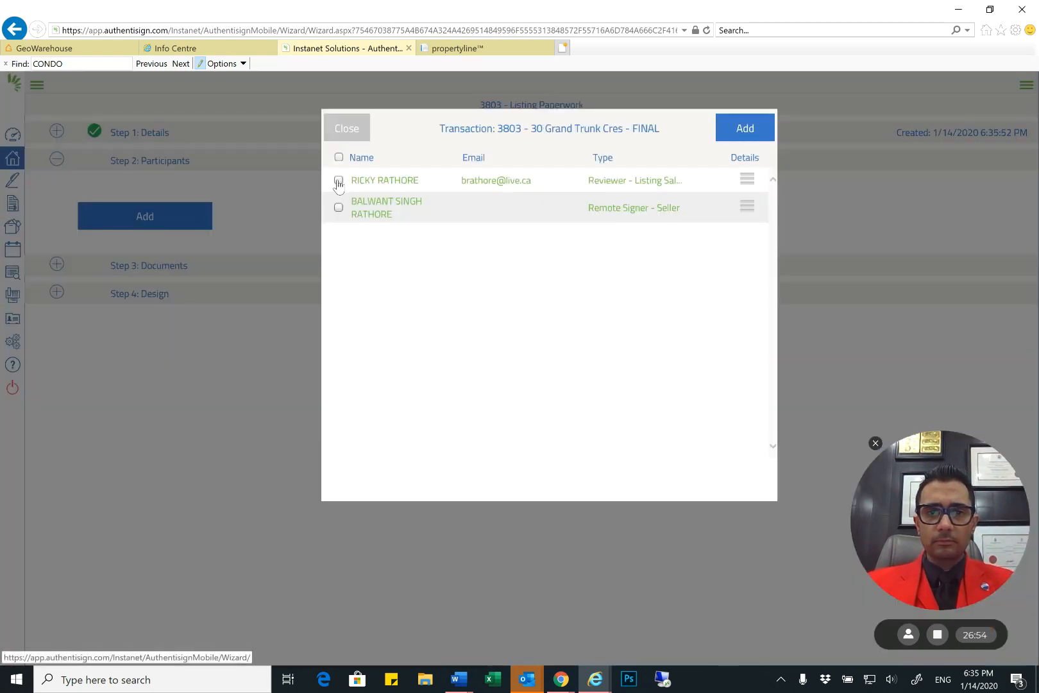
pyautogui.click(745, 128)
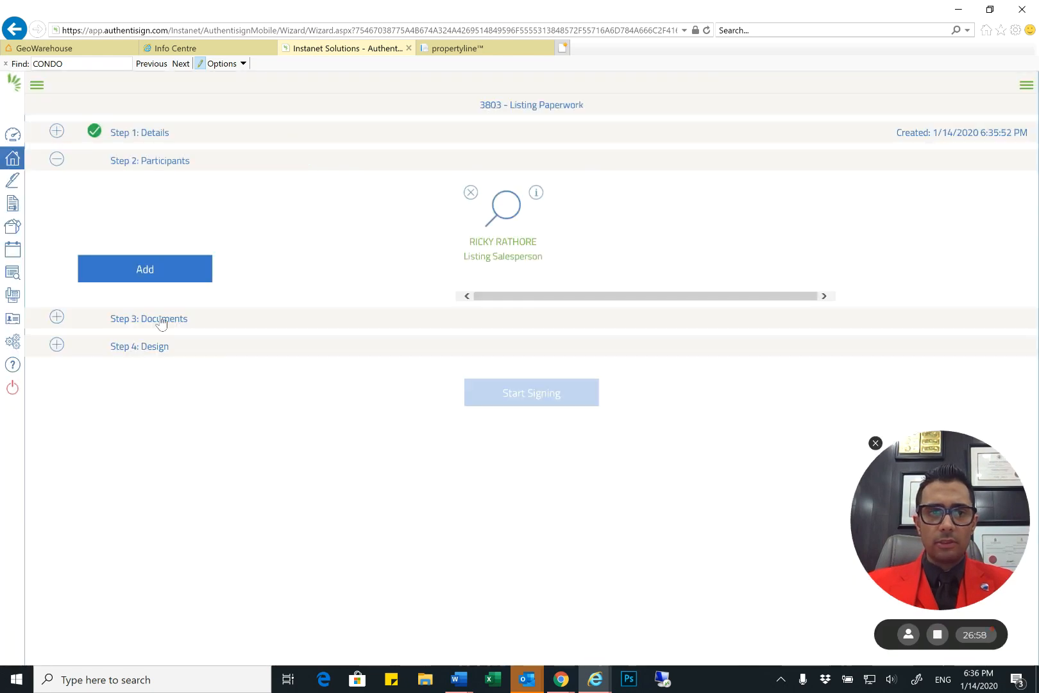
pyautogui.click(161, 321)
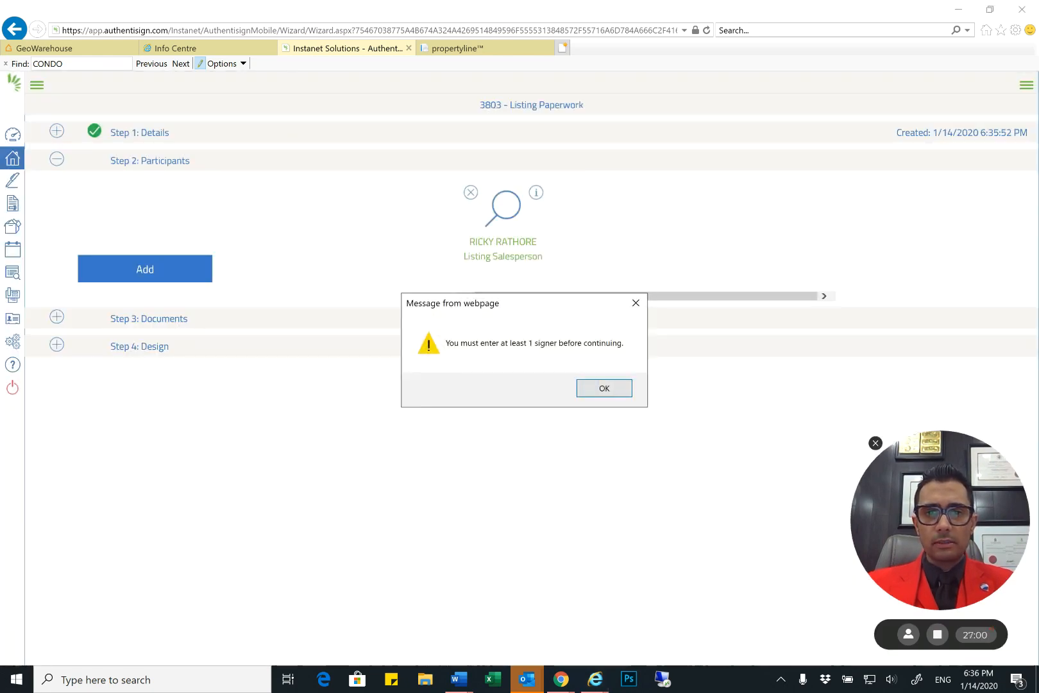
pyautogui.click(605, 388)
# Add yourself to the signing participants as a Remote Signer
pyautogui.click(138, 269)
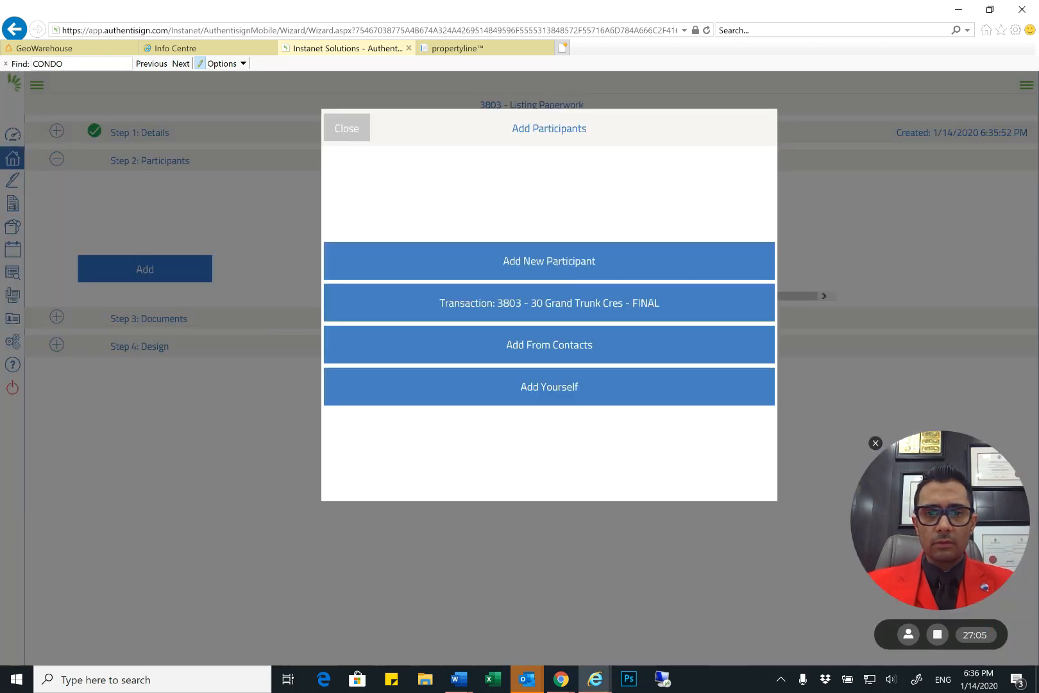
pyautogui.click(549, 387)
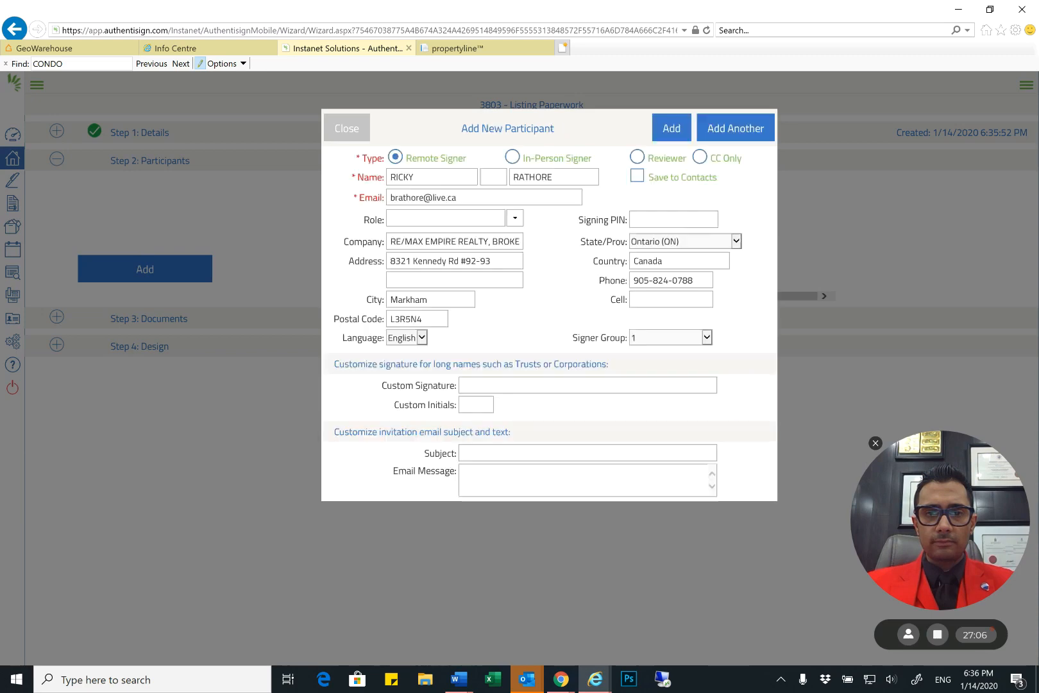
pyautogui.click(672, 128)
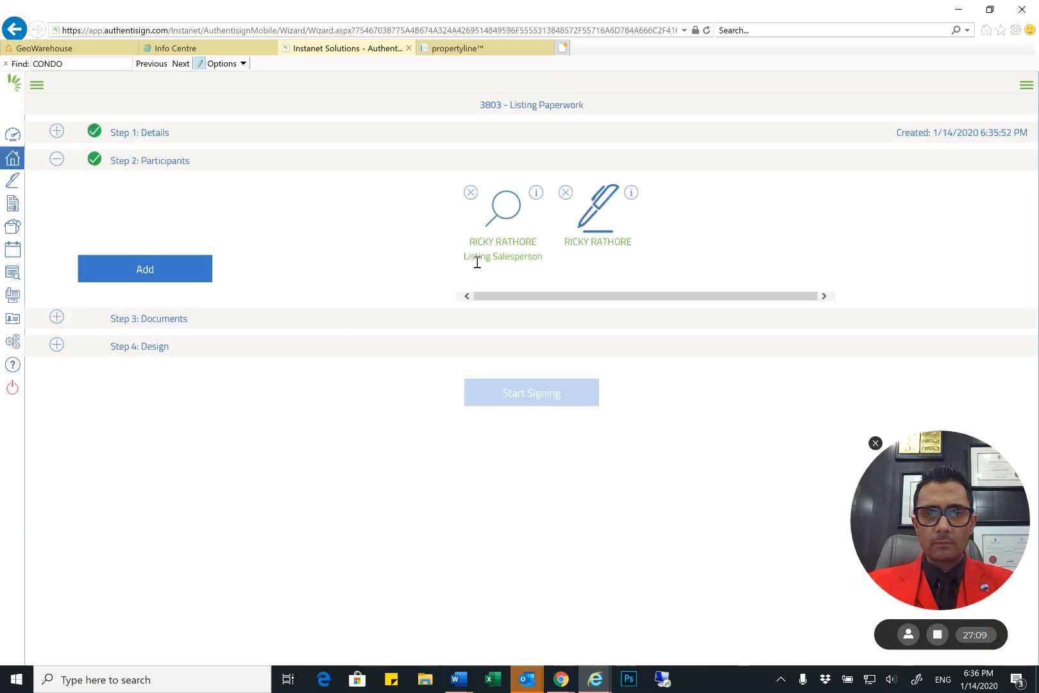
# Add the transaction's forms 810, 200, 203 and 291 to the signing documents, leaving out both 630 forms and 244
pyautogui.click(165, 321)
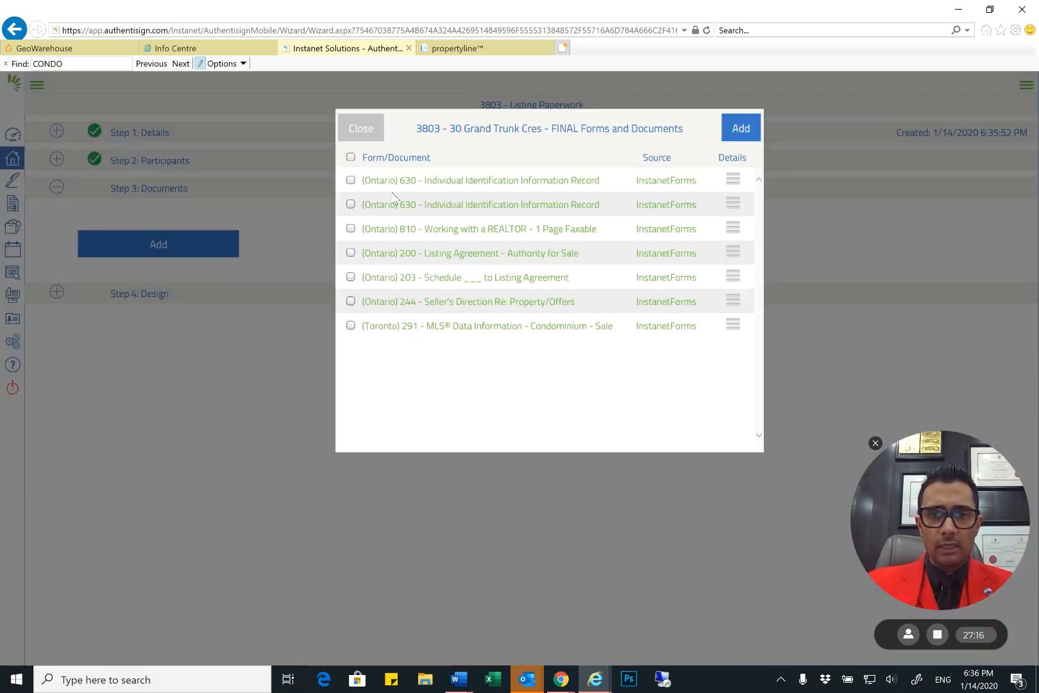
pyautogui.click(351, 229)
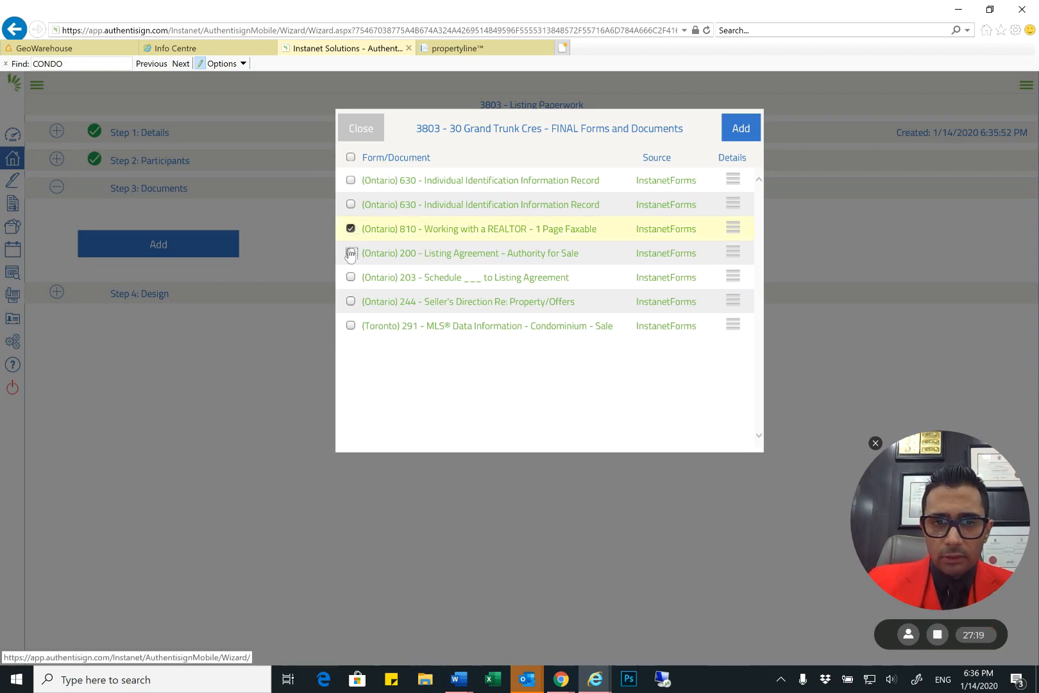
pyautogui.click(351, 253)
pyautogui.click(351, 277)
pyautogui.click(351, 326)
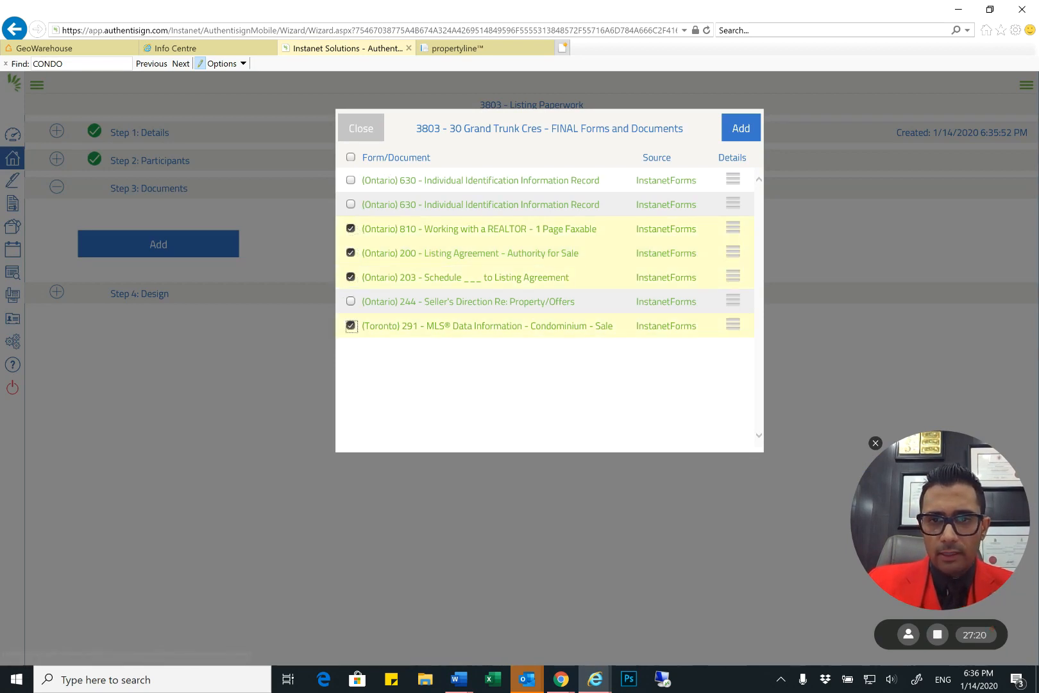
pyautogui.click(741, 128)
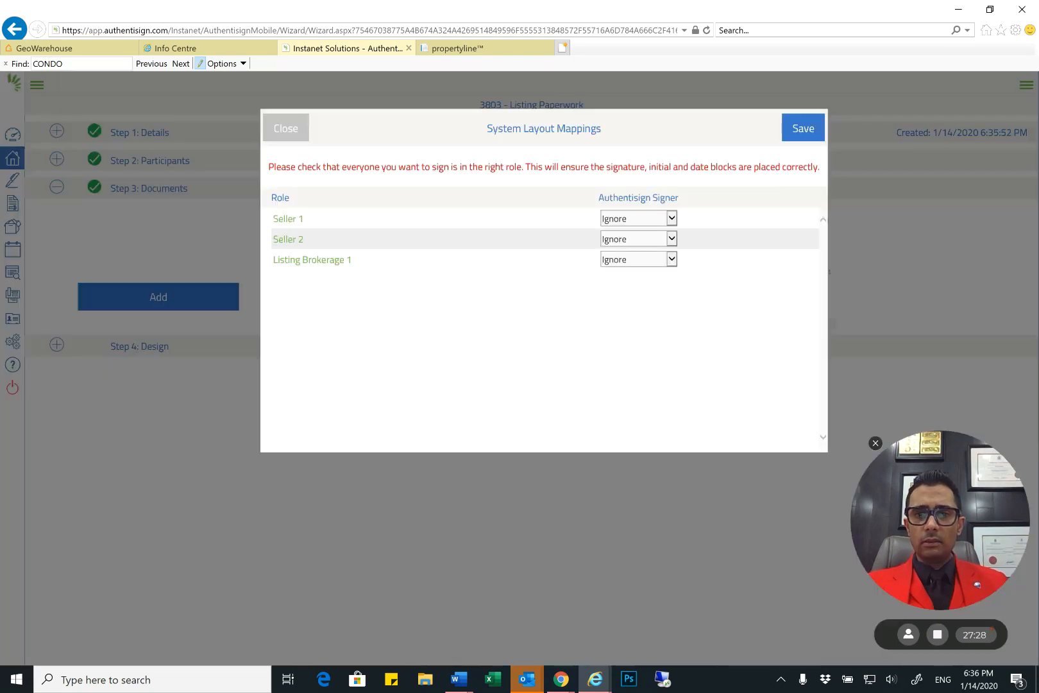
# Map Seller 1, Seller 2 and Listing Brokerage 1 to the remote signer, save the layout mappings and open the signing's Design step
pyautogui.click(638, 218)
pyautogui.click(632, 229)
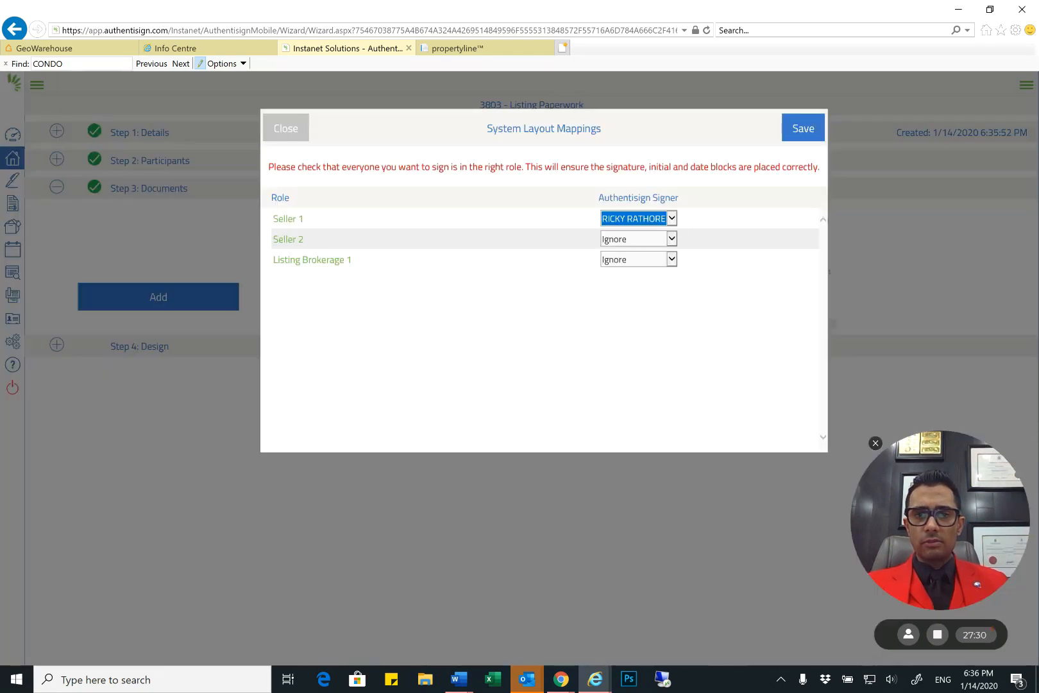
pyautogui.click(639, 239)
pyautogui.click(635, 240)
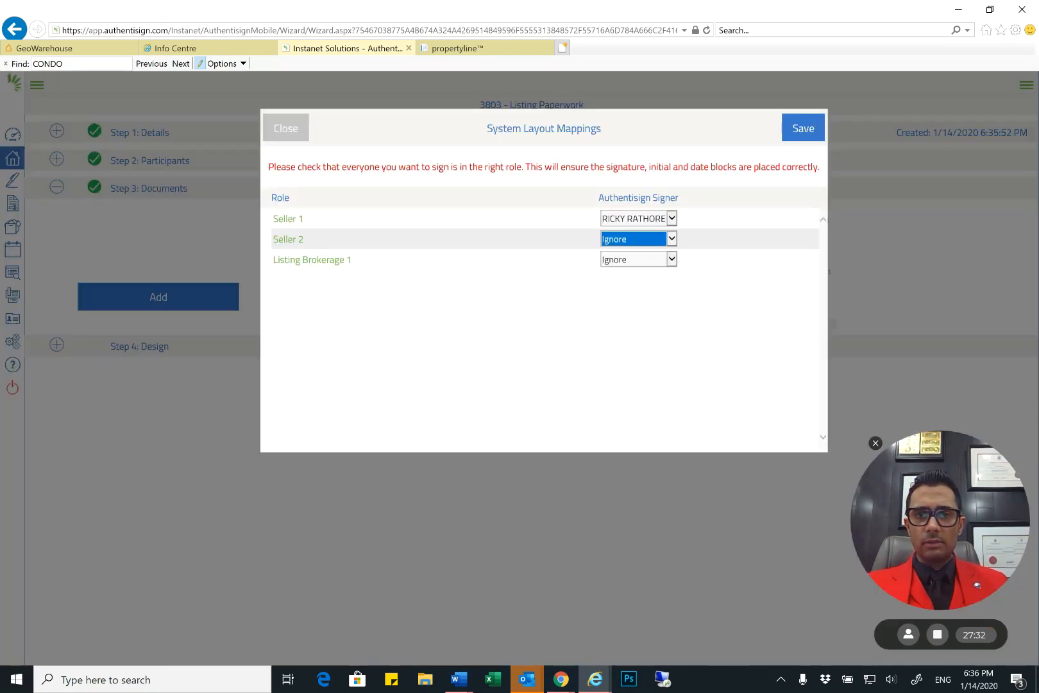
pyautogui.click(639, 239)
pyautogui.click(635, 250)
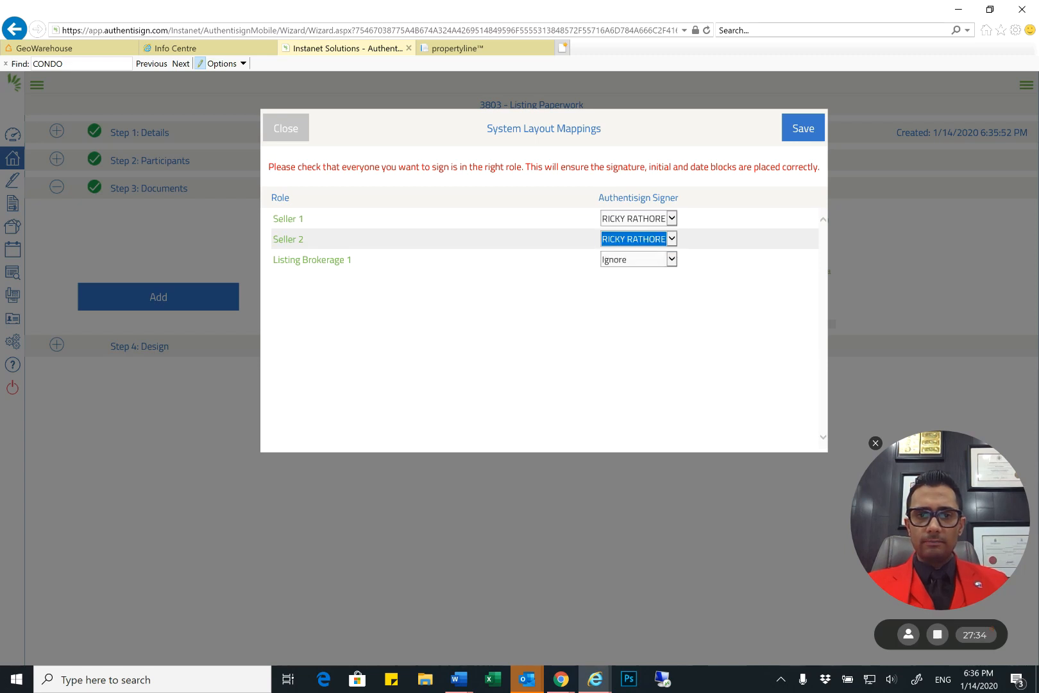
pyautogui.click(638, 259)
pyautogui.click(635, 261)
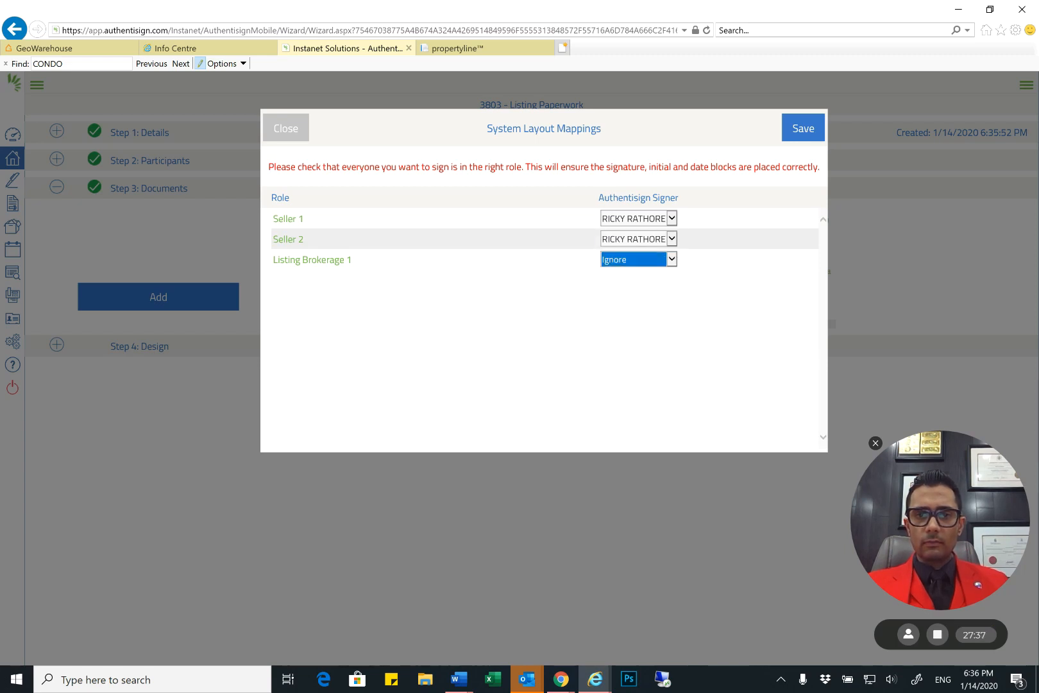
pyautogui.click(638, 259)
pyautogui.click(635, 270)
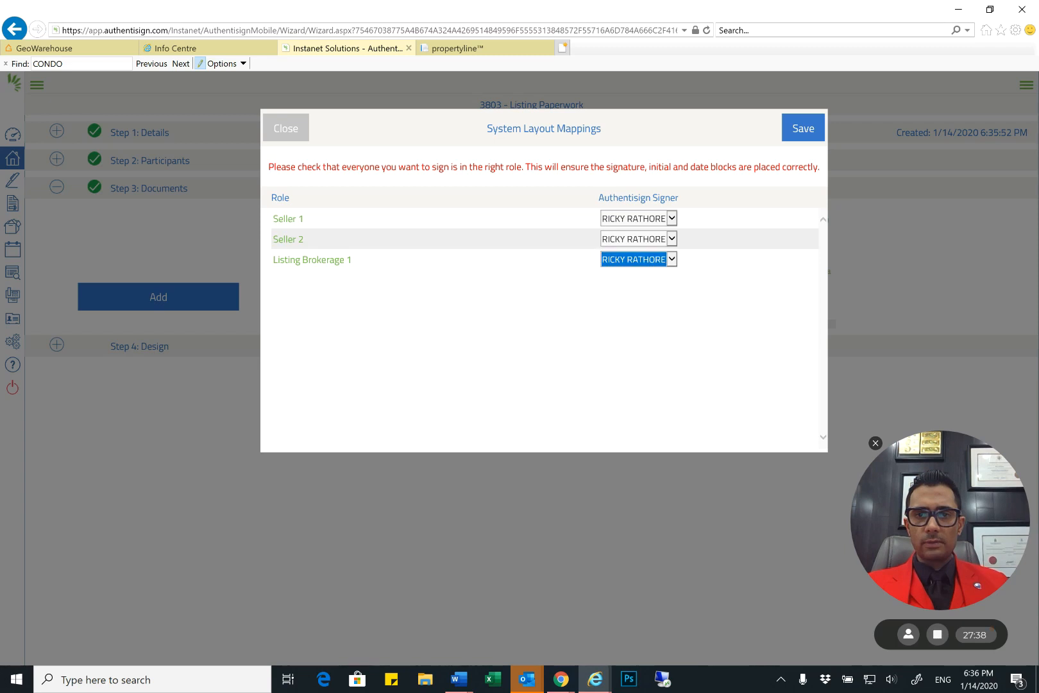
pyautogui.click(804, 128)
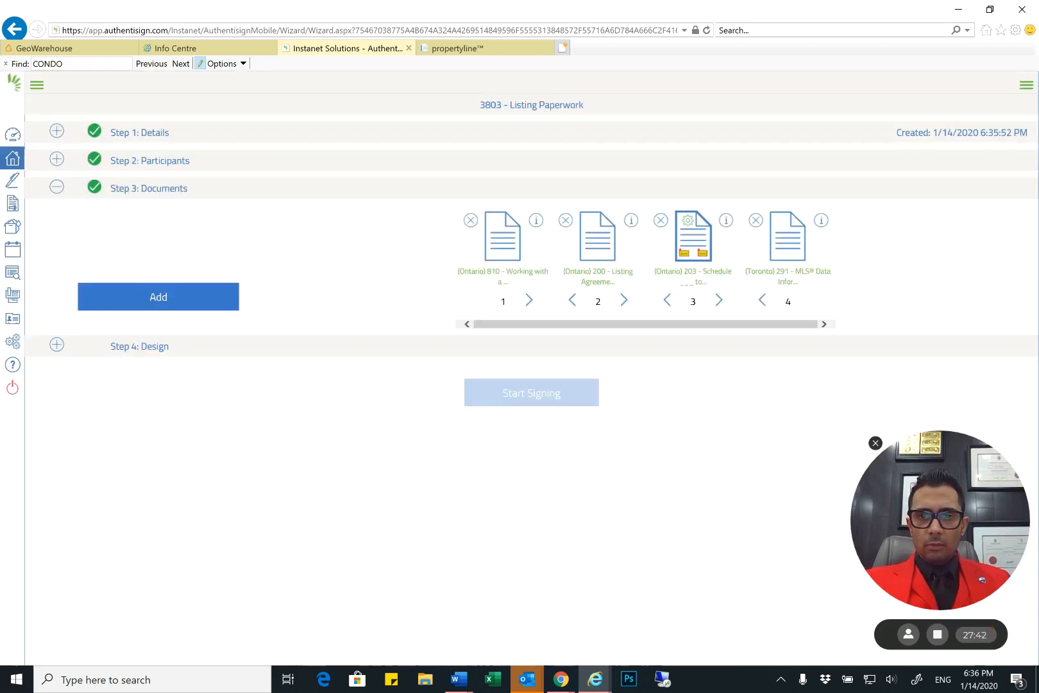
pyautogui.click(247, 347)
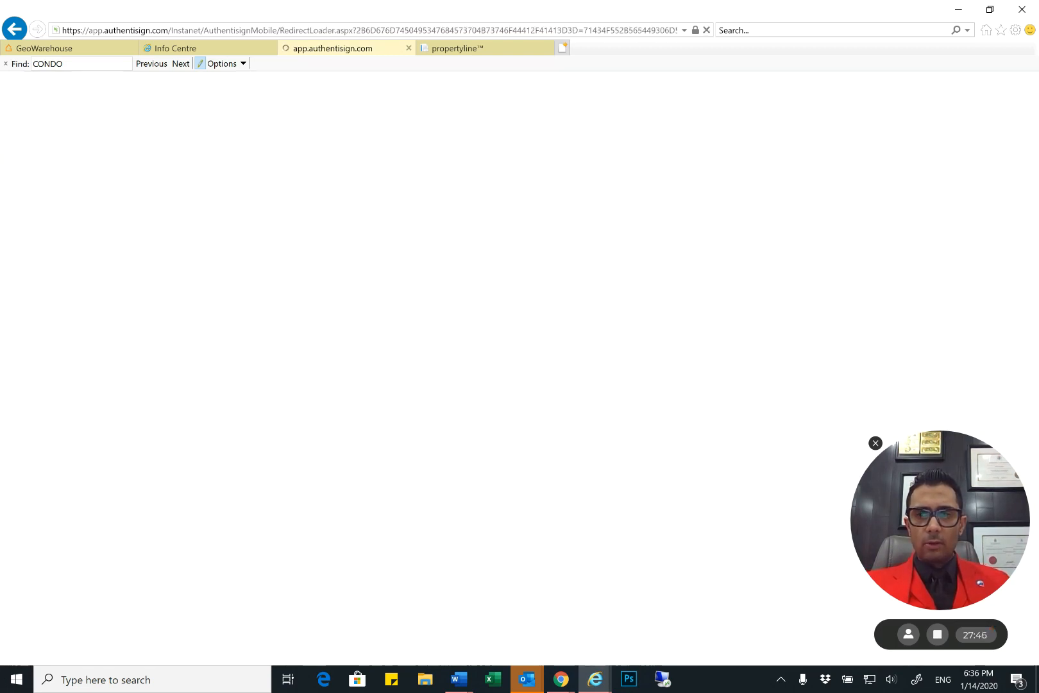